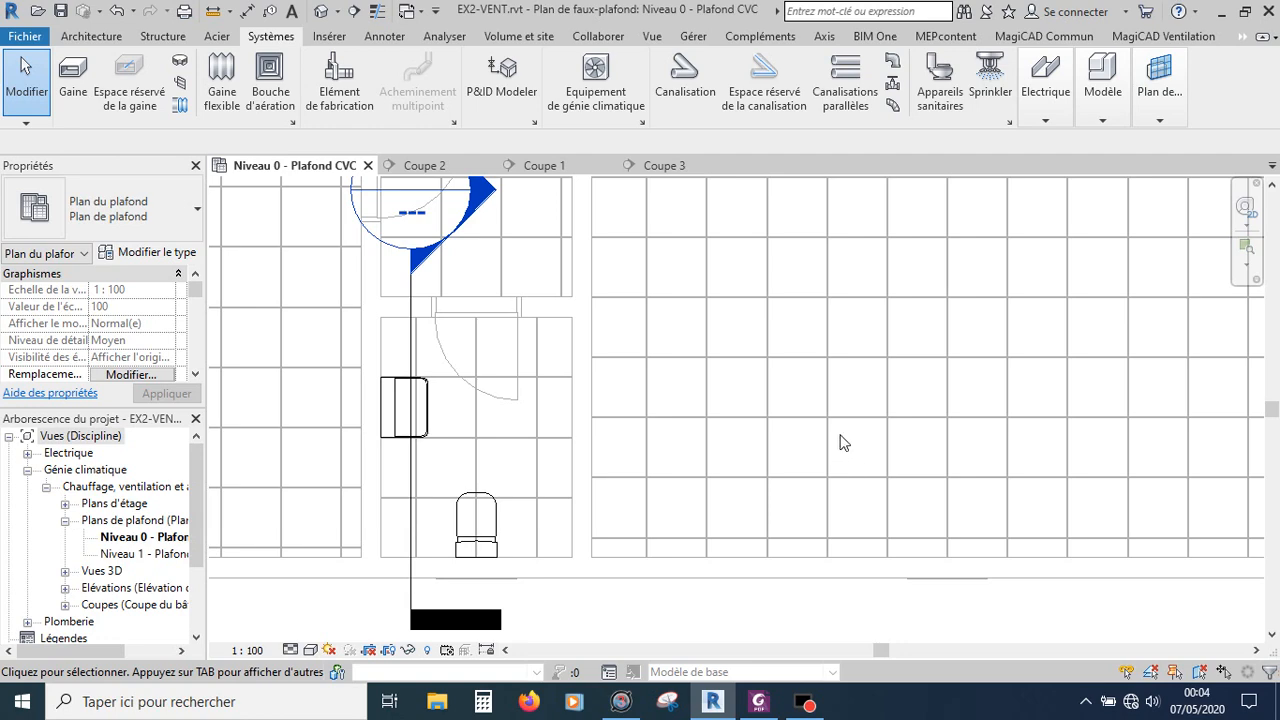
Step: Examine the sanitary rooms with toilets, washbasins and bathtubs on the Niveau 0 ceiling plan
scroll(842, 442, "down", 2)
scroll(842, 442, "down", 3)
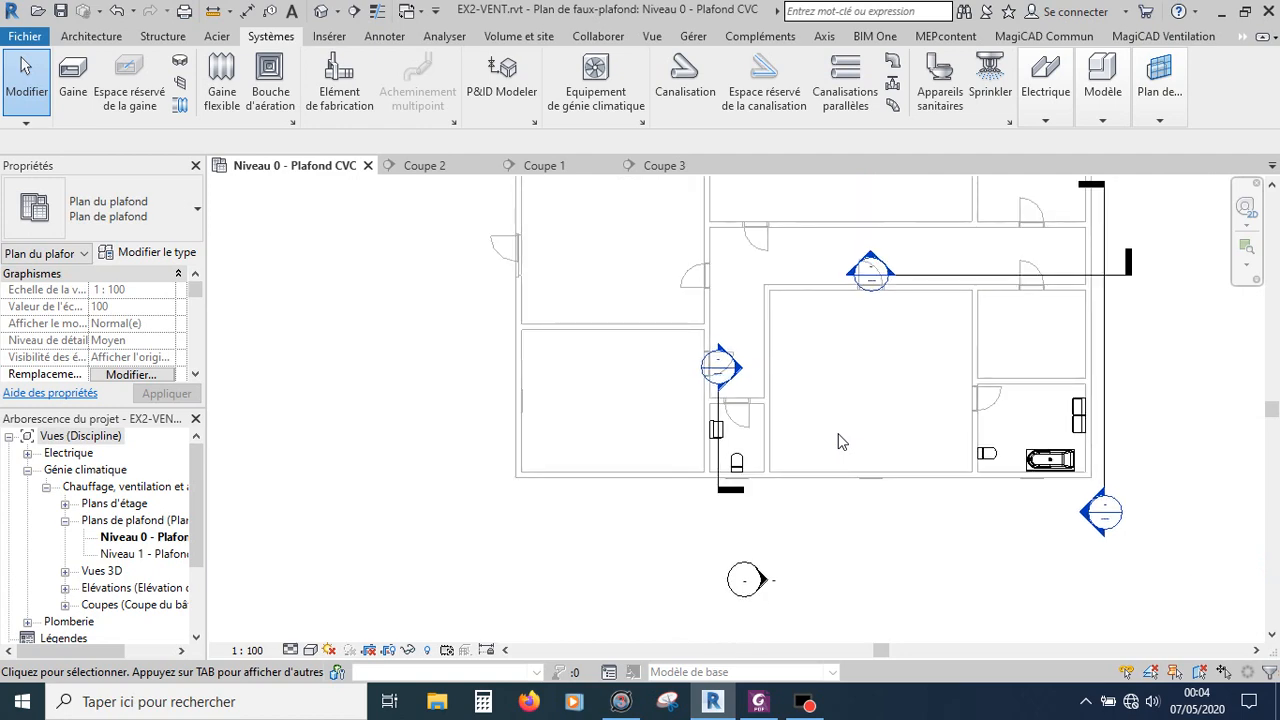
scroll(1060, 430, "up", 4)
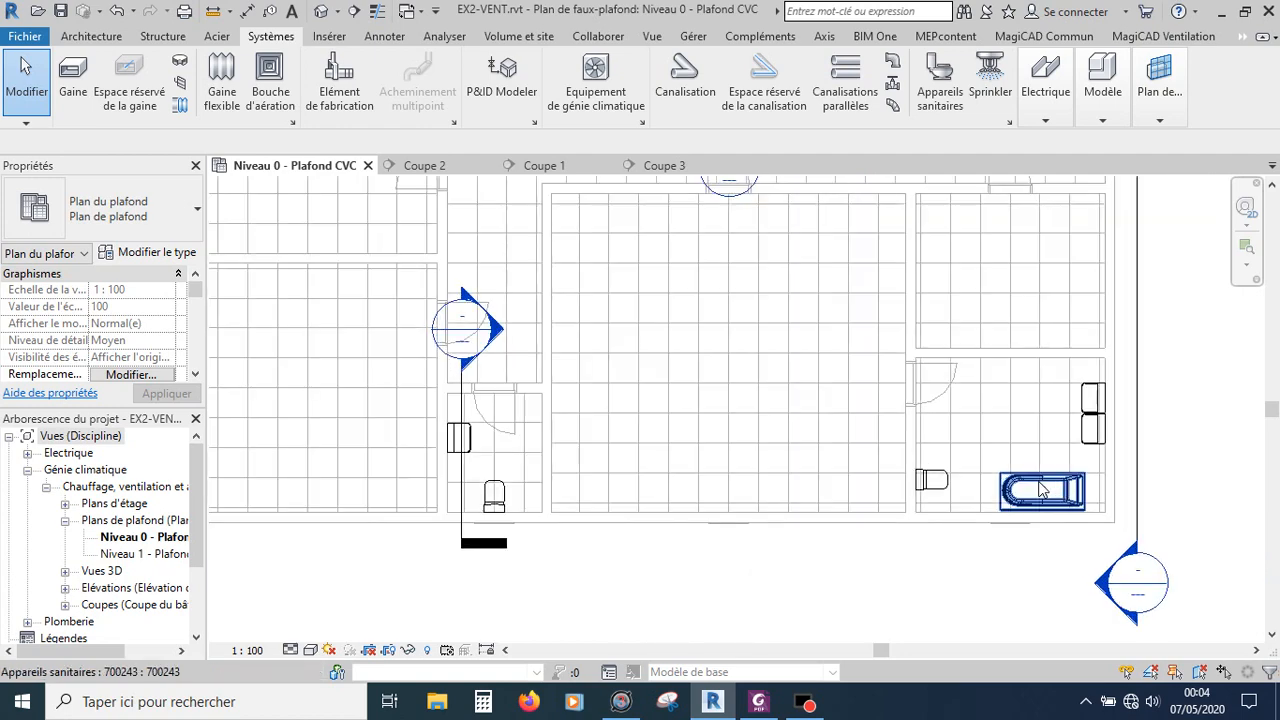
scroll(430, 458, "up", 1)
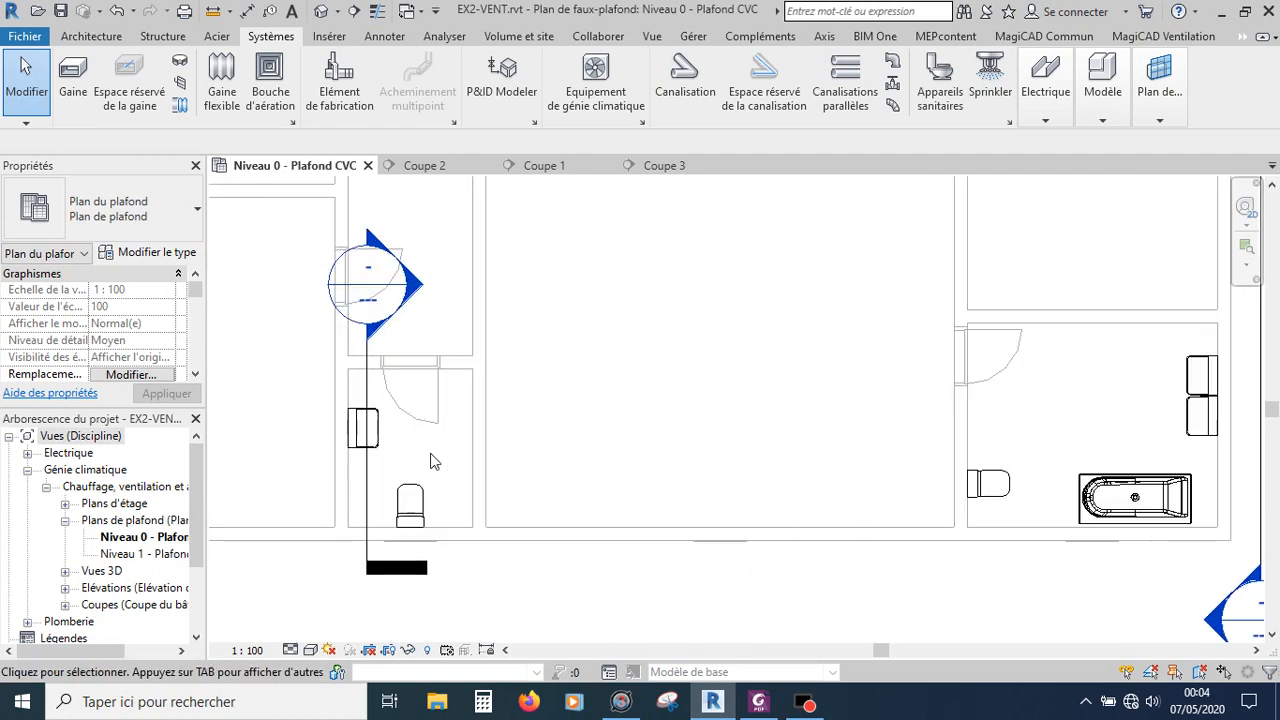
scroll(430, 460, "up", 1)
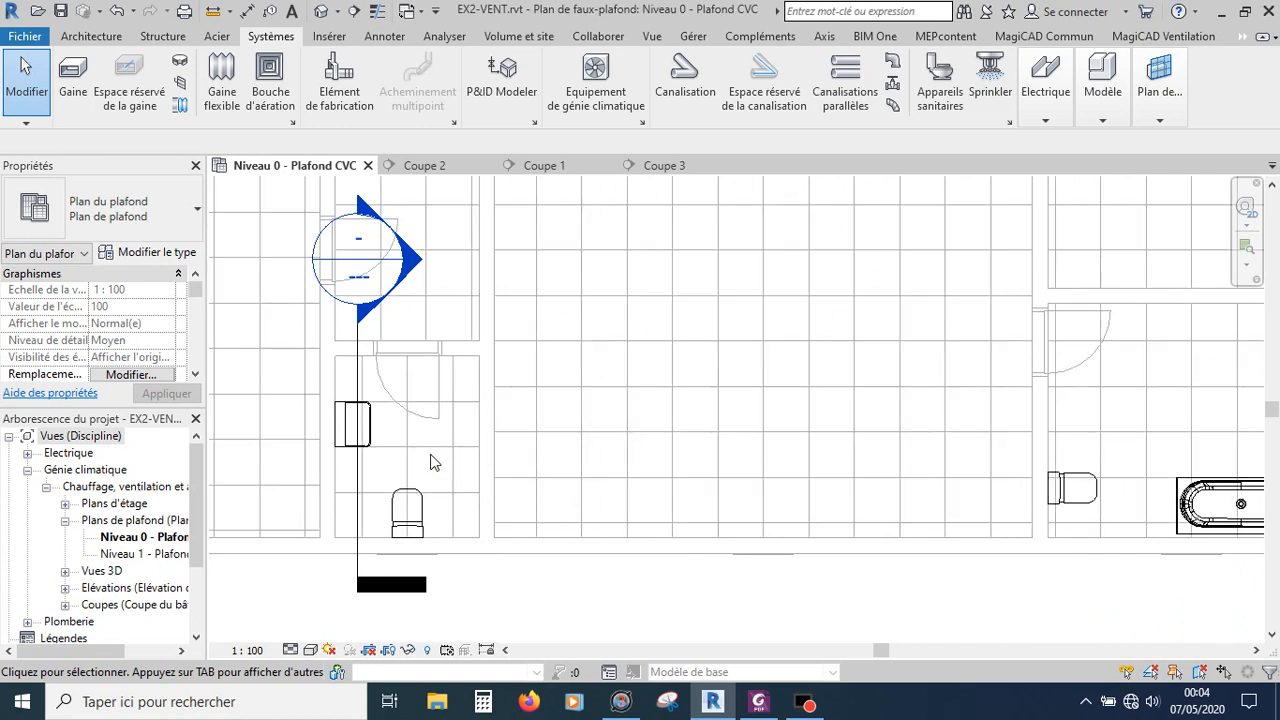
scroll(430, 462, "down", 1)
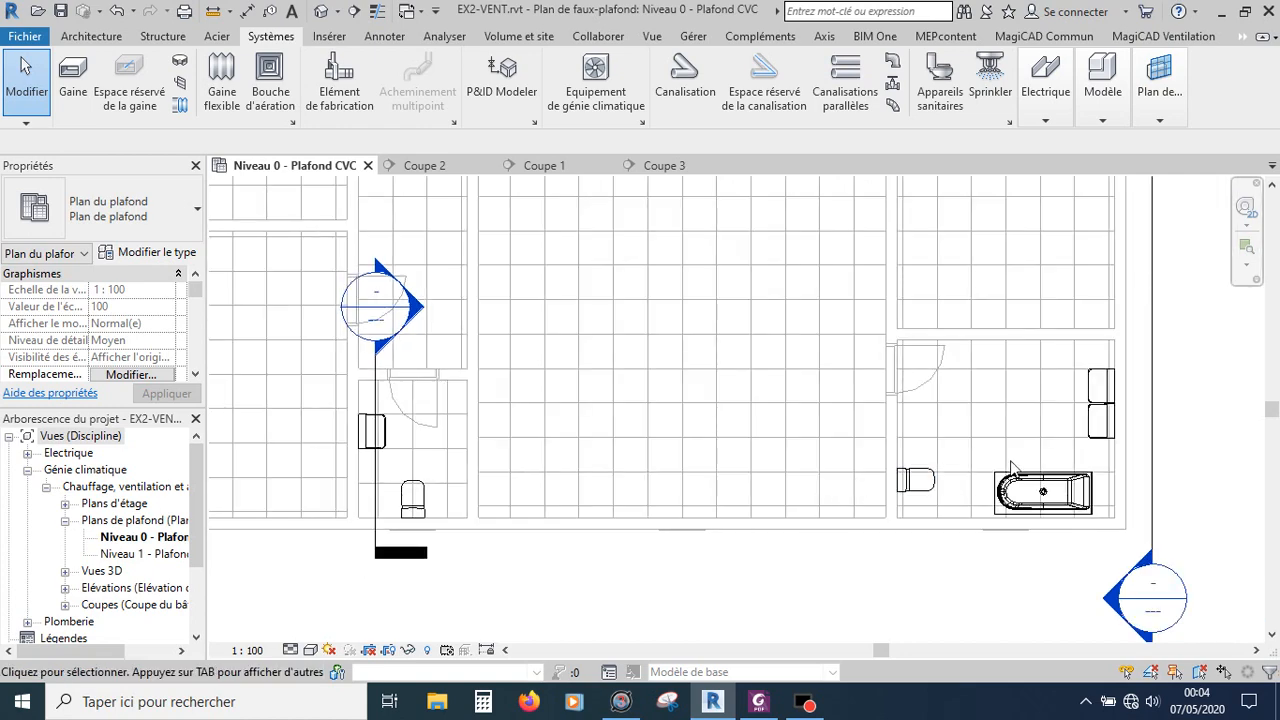
scroll(1012, 468, "down", 2)
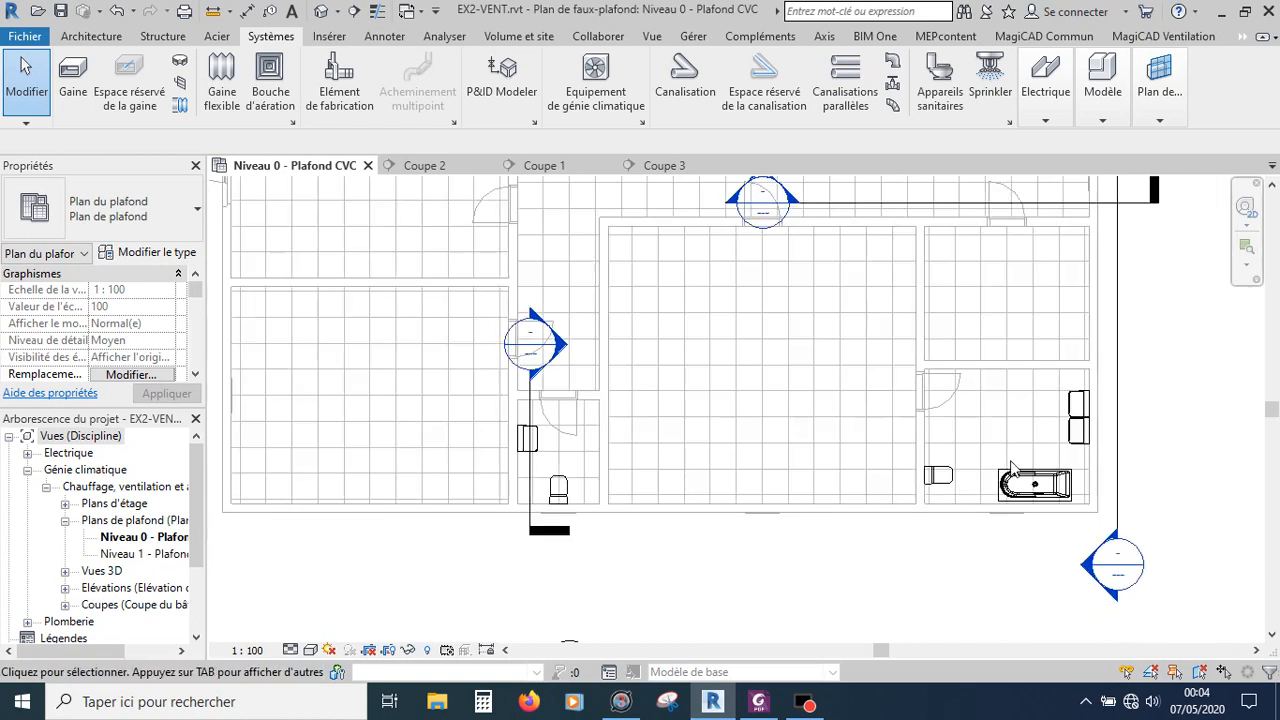
scroll(1012, 483, "down", 1)
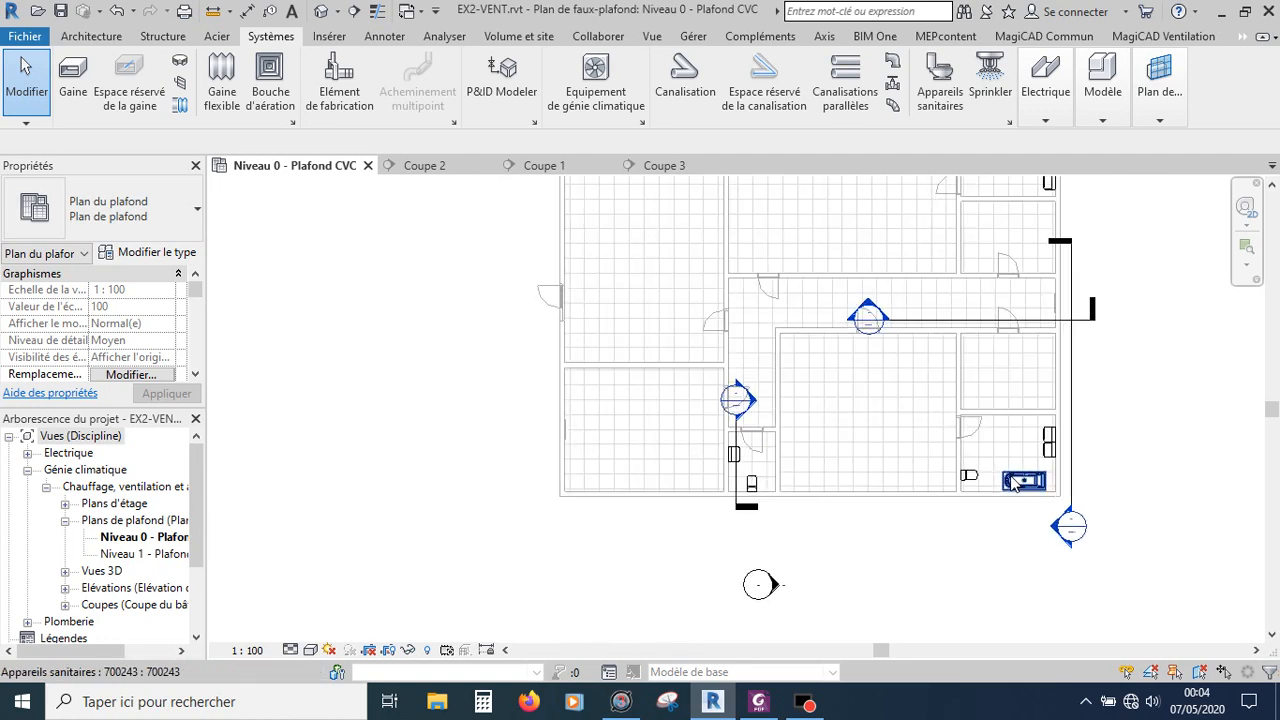
scroll(1012, 483, "up", 1)
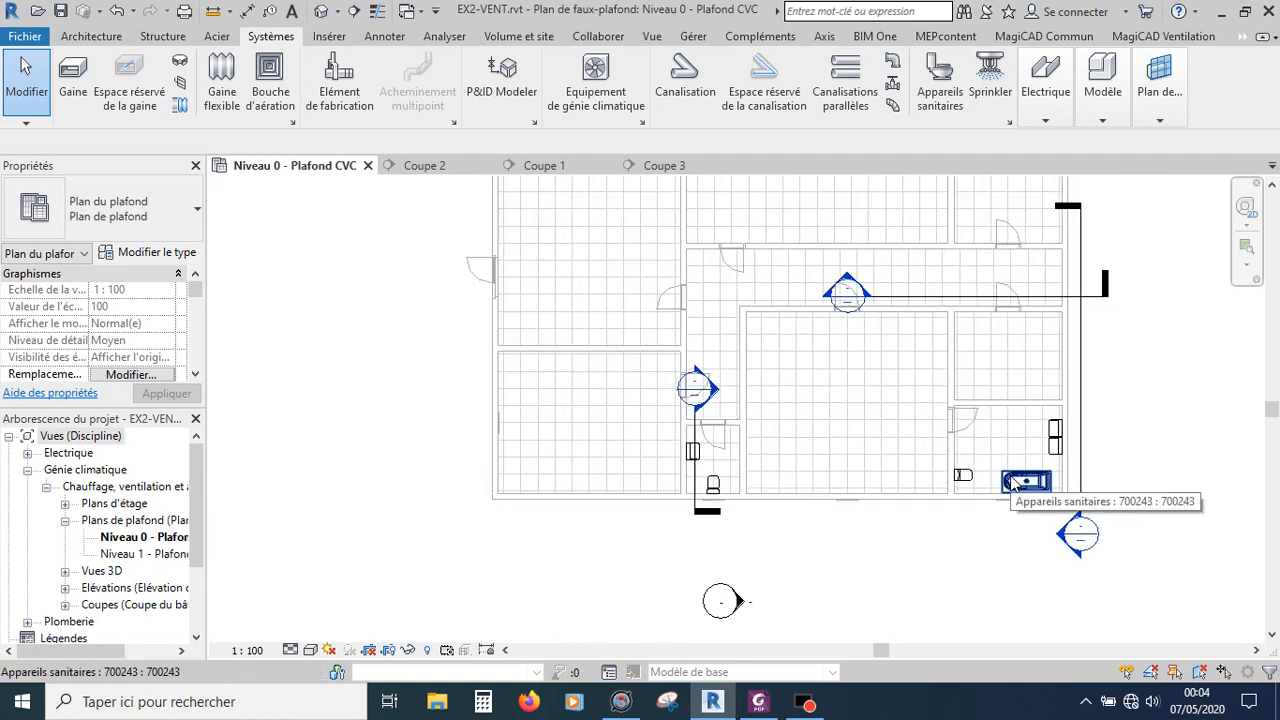
scroll(1012, 484, "up", 1)
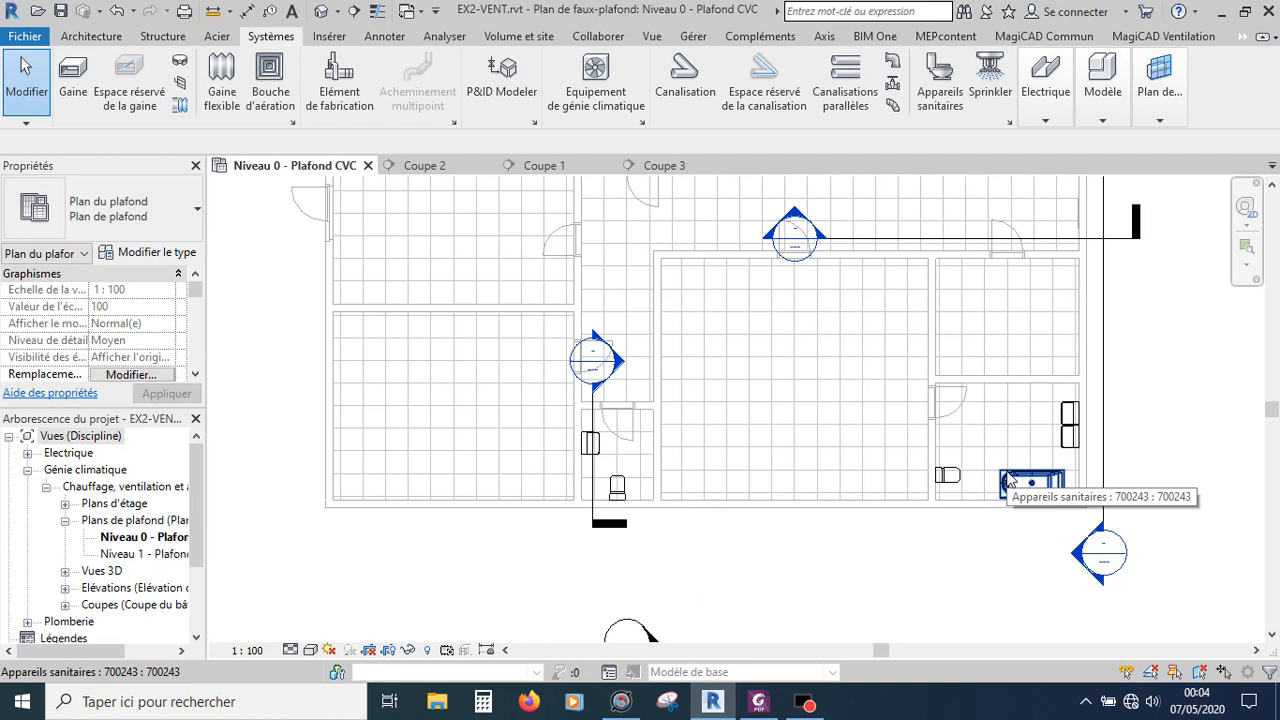
scroll(1010, 483, "up", 1)
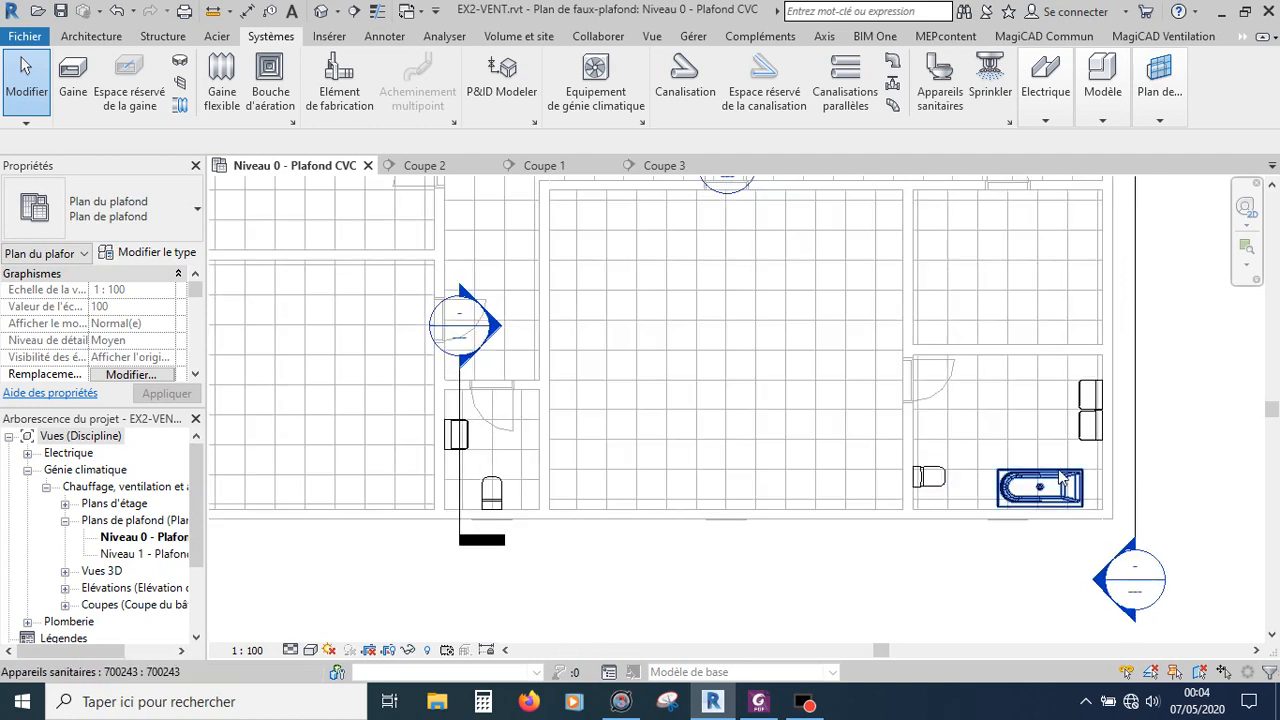
scroll(1125, 422, "down", 2)
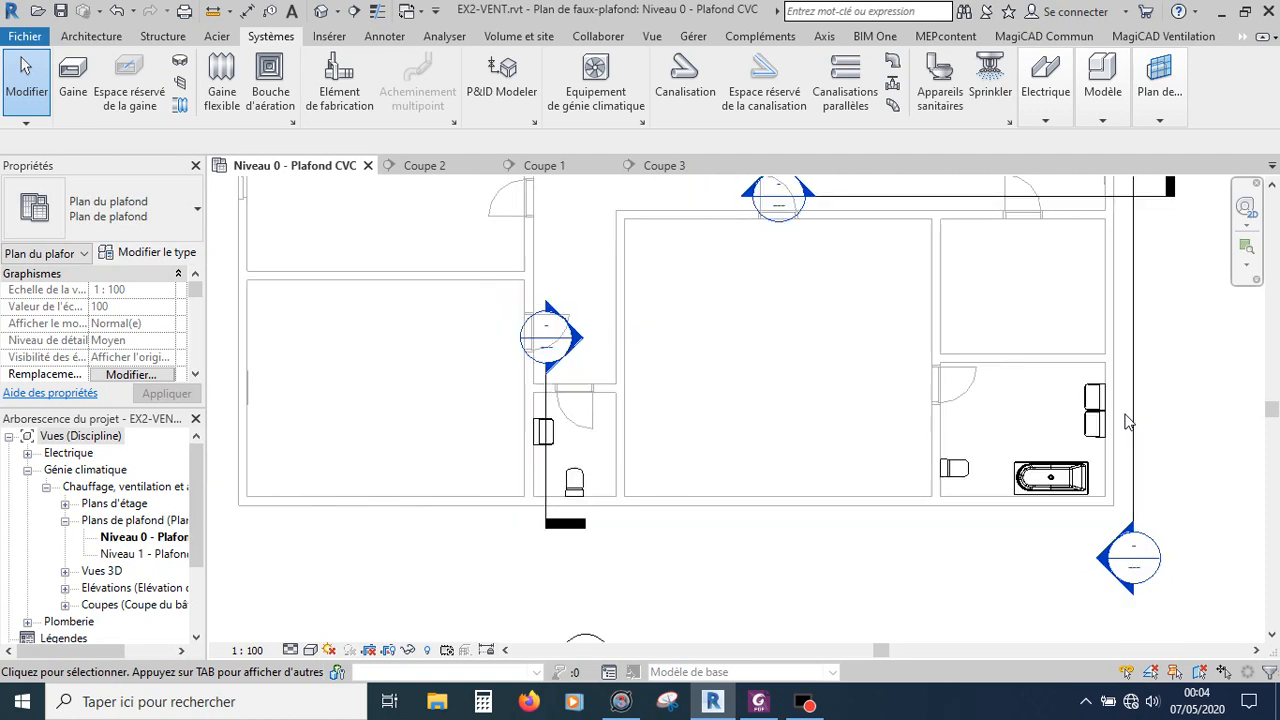
scroll(680, 470, "up", 2)
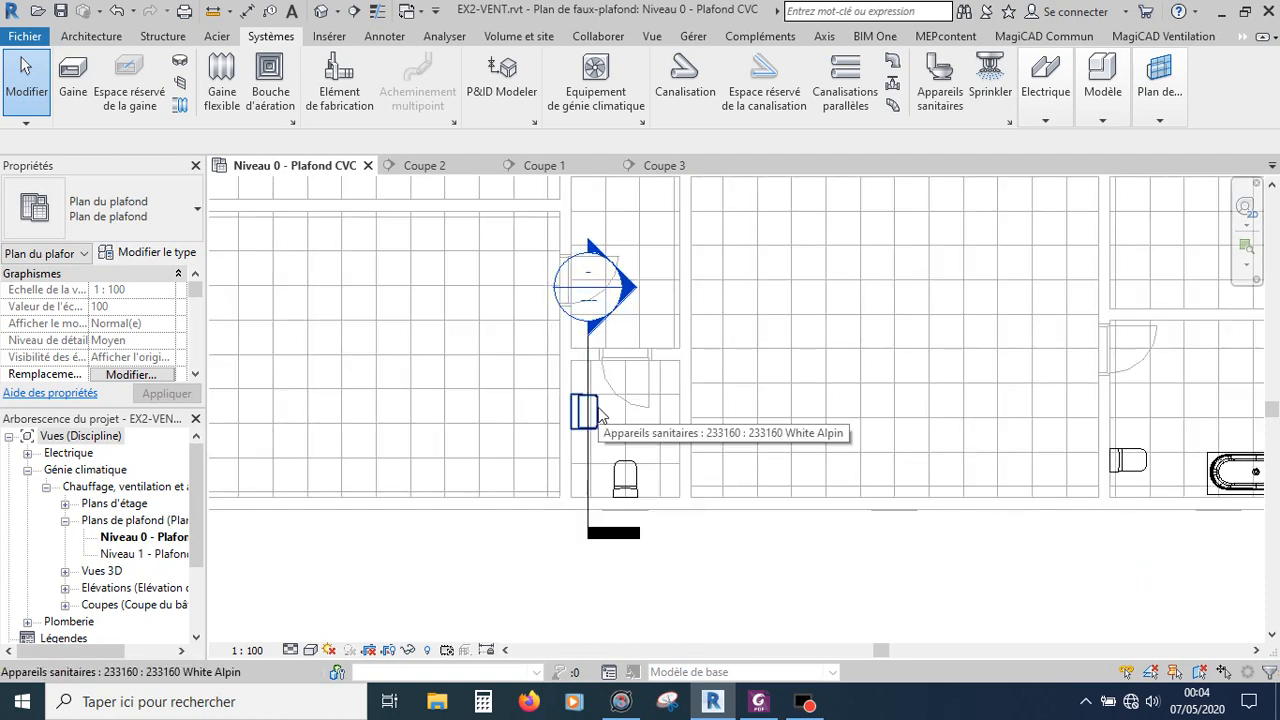
scroll(598, 412, "down", 2)
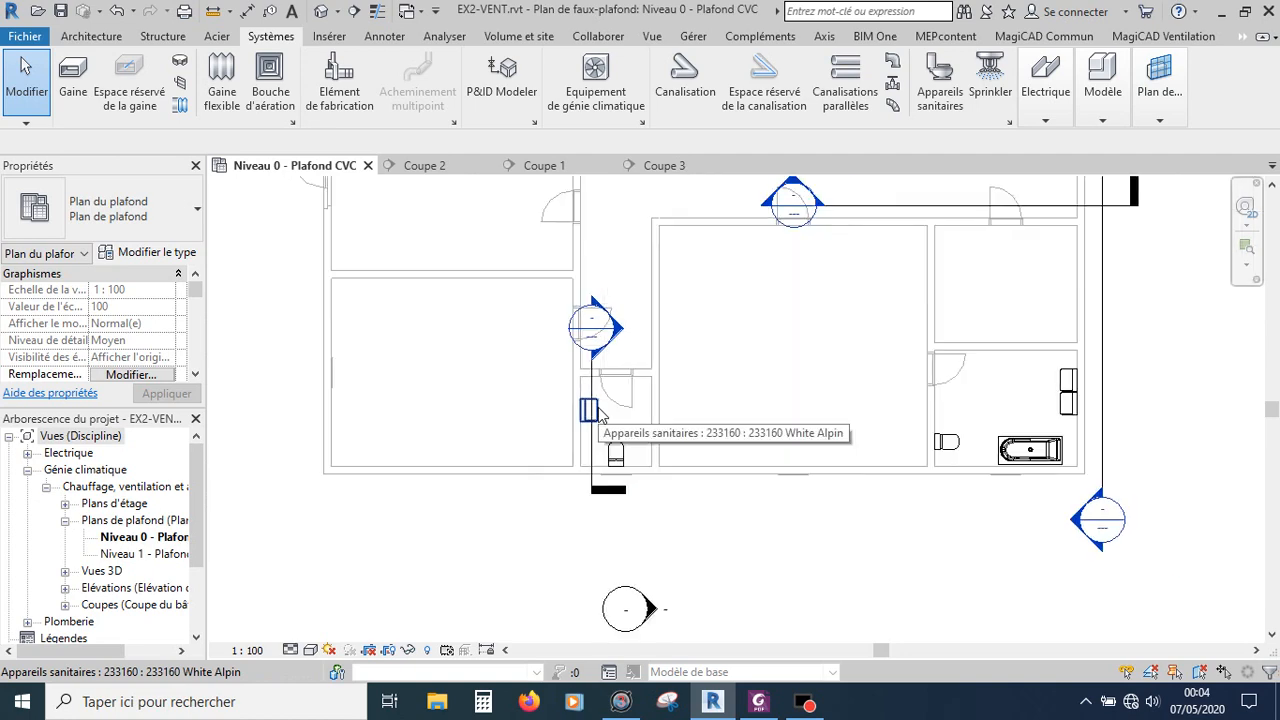
Step: Switch to the labour-code aeration PDF and read the Article R4212-6 minimum air-flow table for sanitary rooms
left_click(763, 706)
scroll(743, 393, "up", 8)
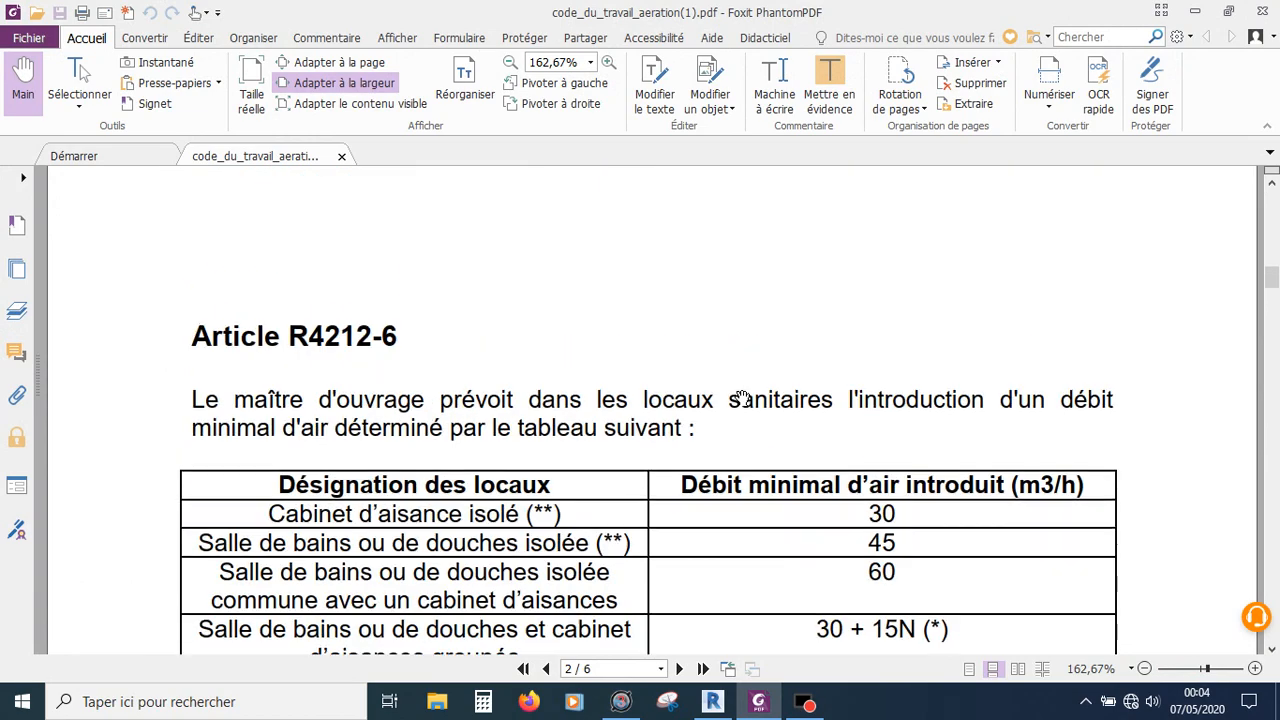
scroll(743, 393, "up", 10)
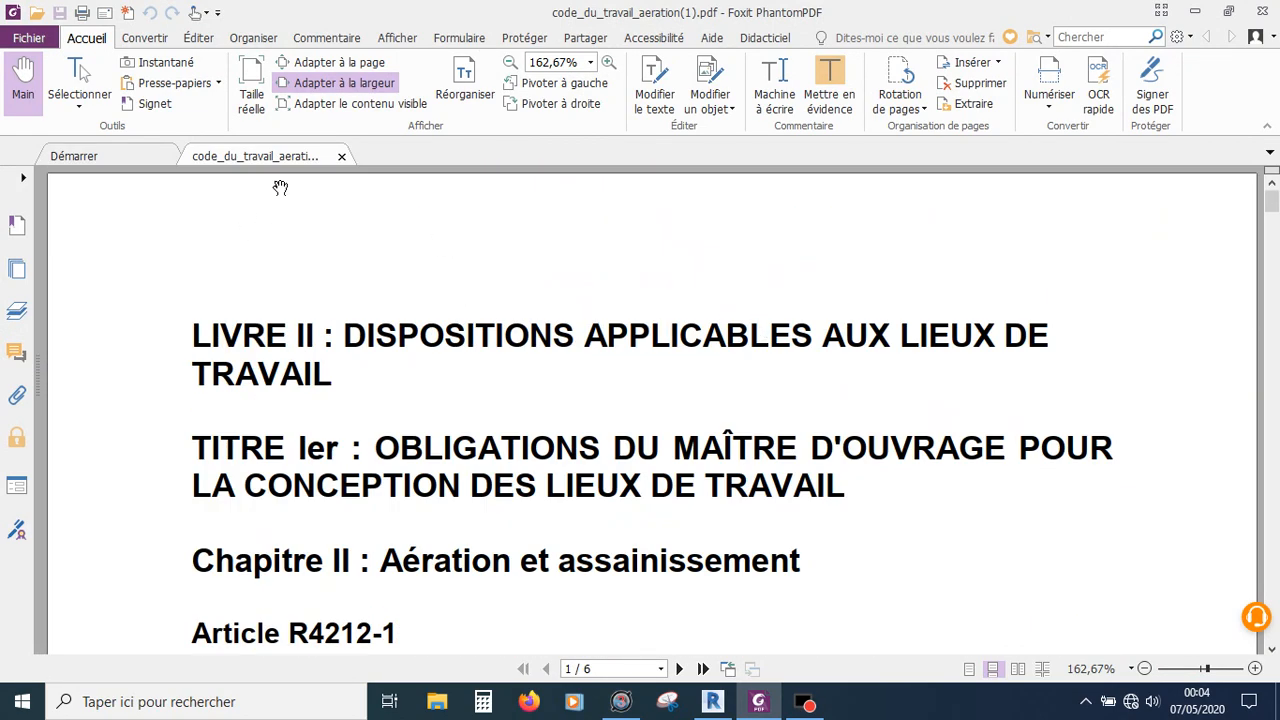
scroll(762, 325, "down", 1)
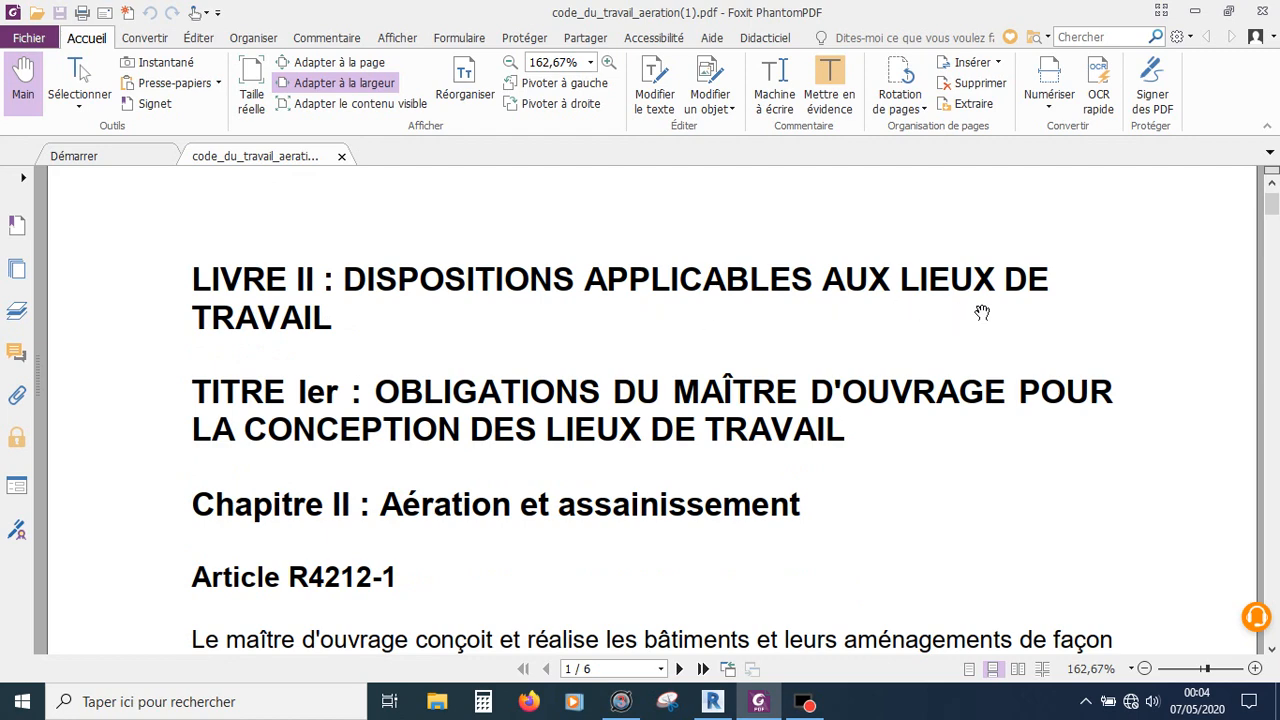
scroll(980, 314, "down", 4)
scroll(984, 313, "down", 15)
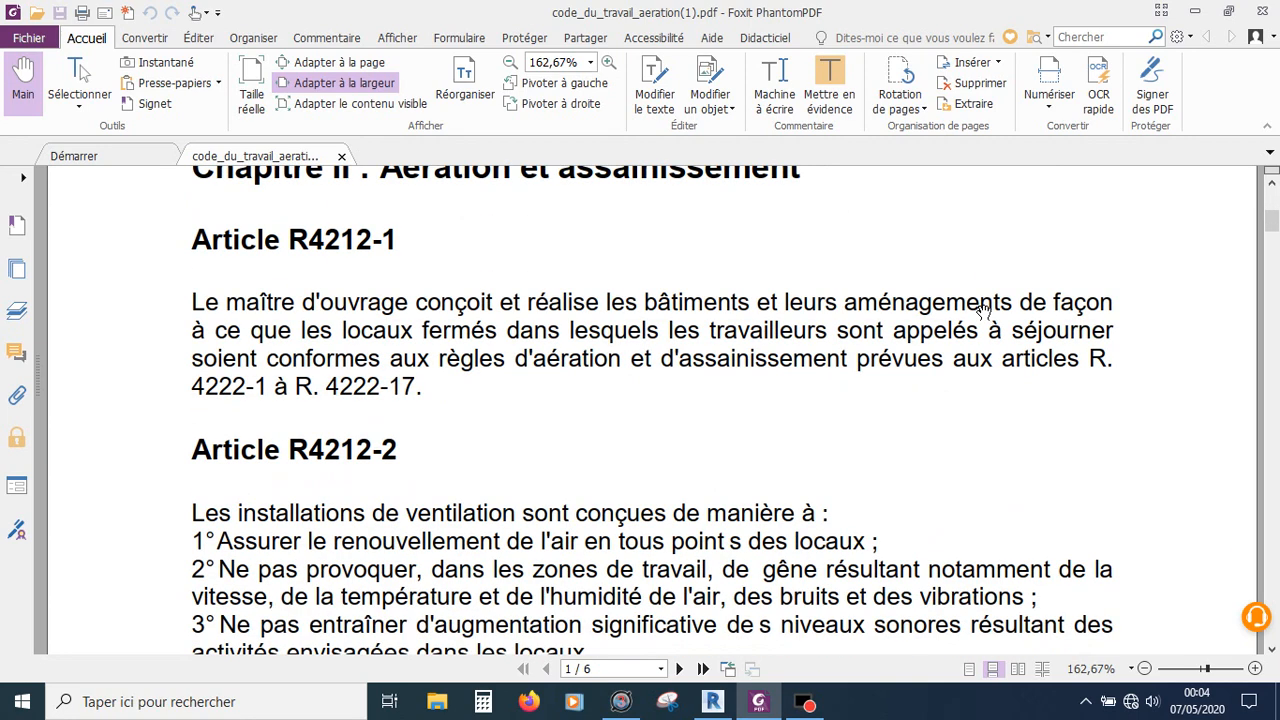
scroll(984, 313, "down", 18)
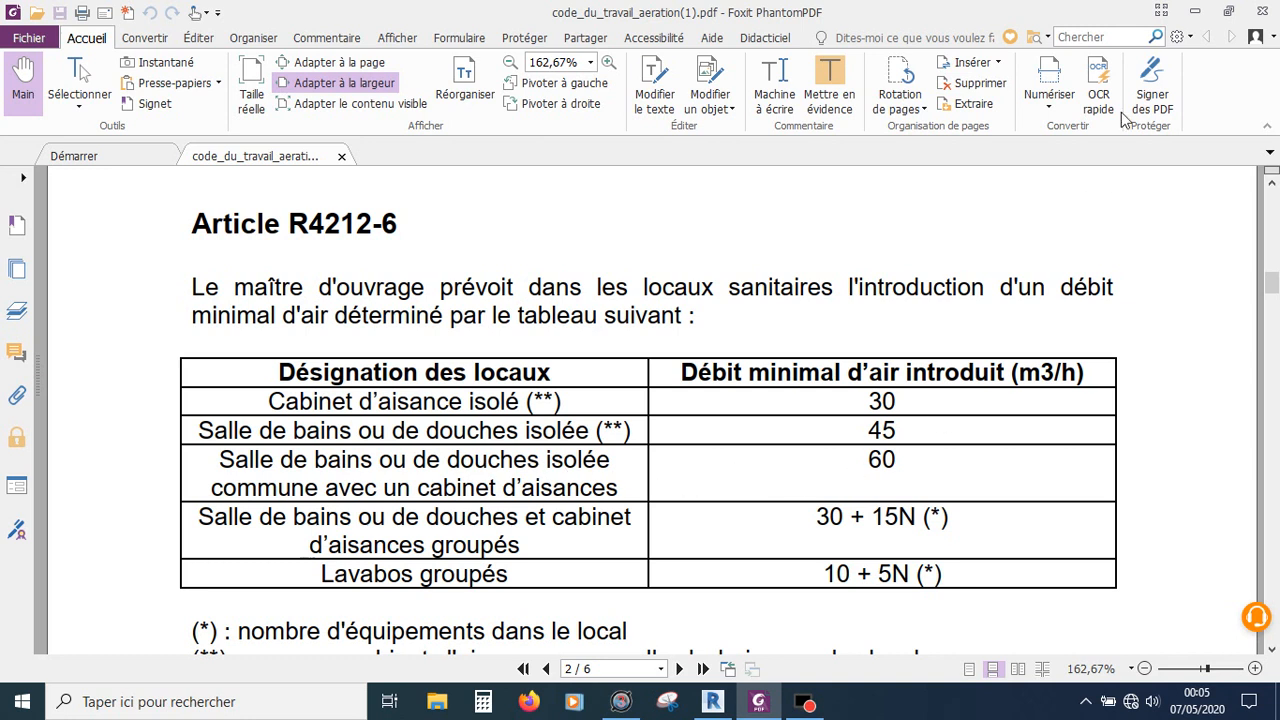
Step: Return to the ceiling plan and place a Bouche Bap Si Simple debit DN125 air terminal on the ceiling face of the WC room
left_click(1196, 12)
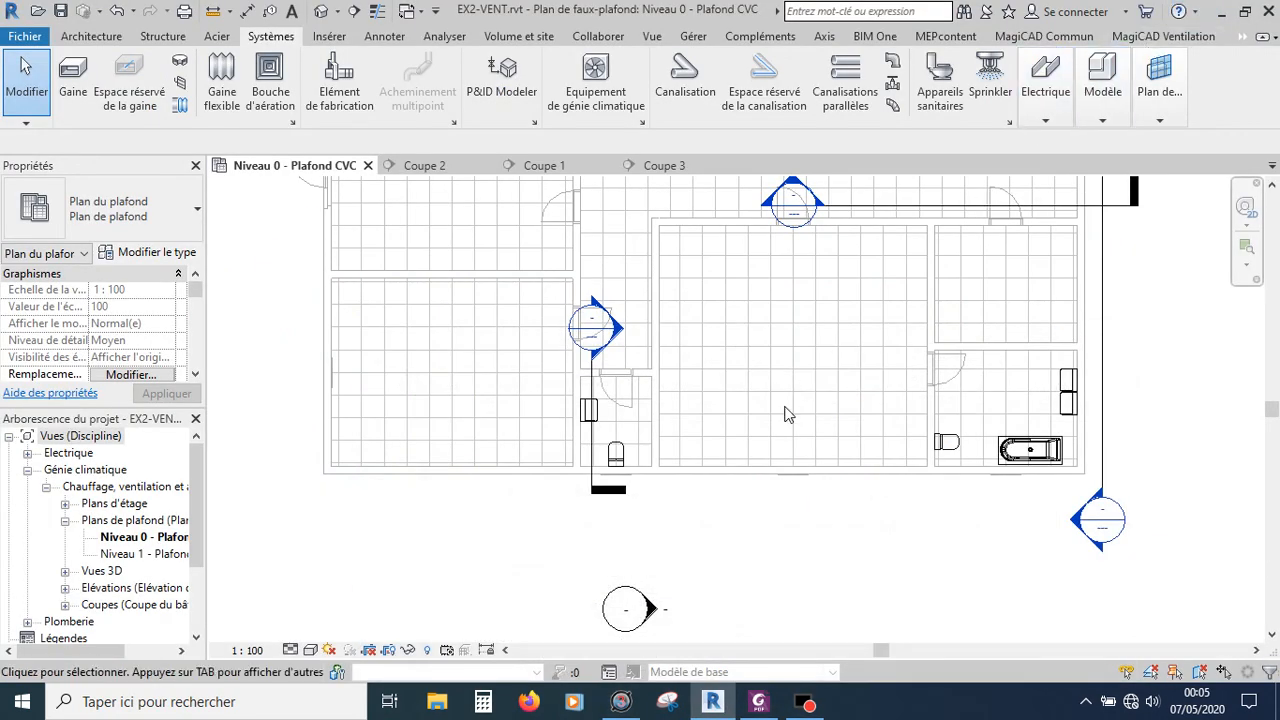
scroll(798, 510, "down", 4)
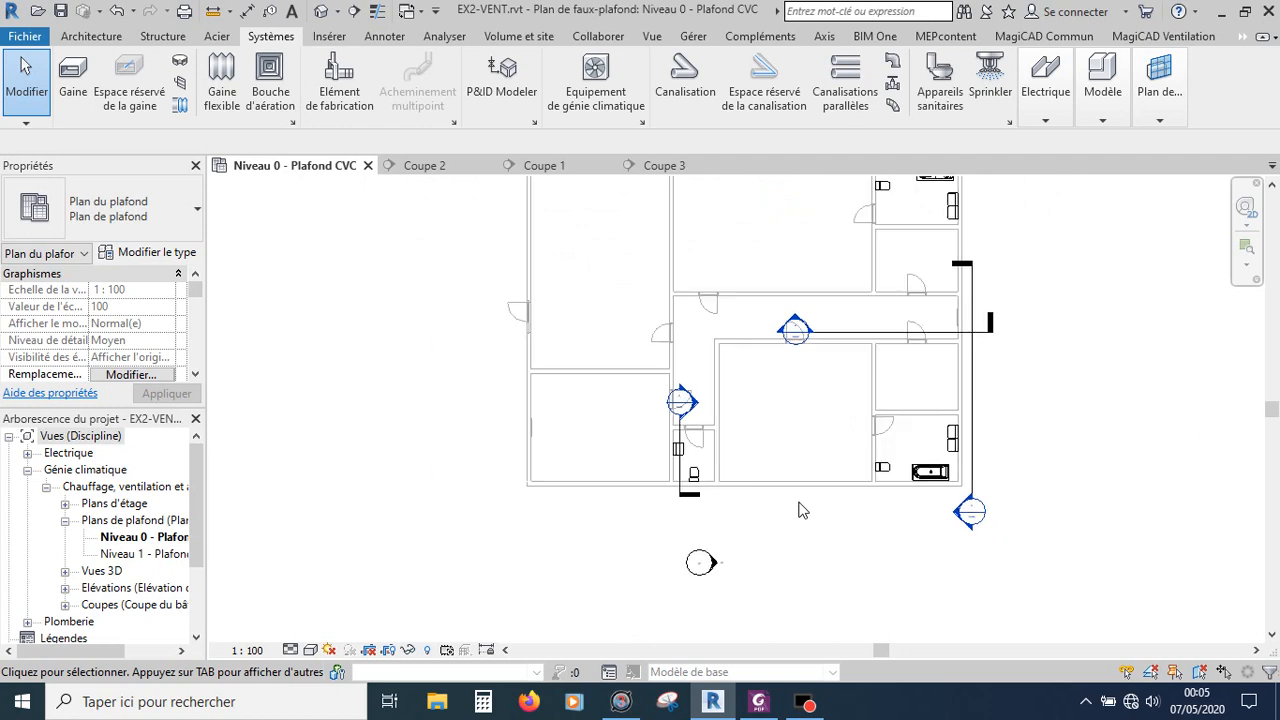
scroll(798, 510, "up", 1)
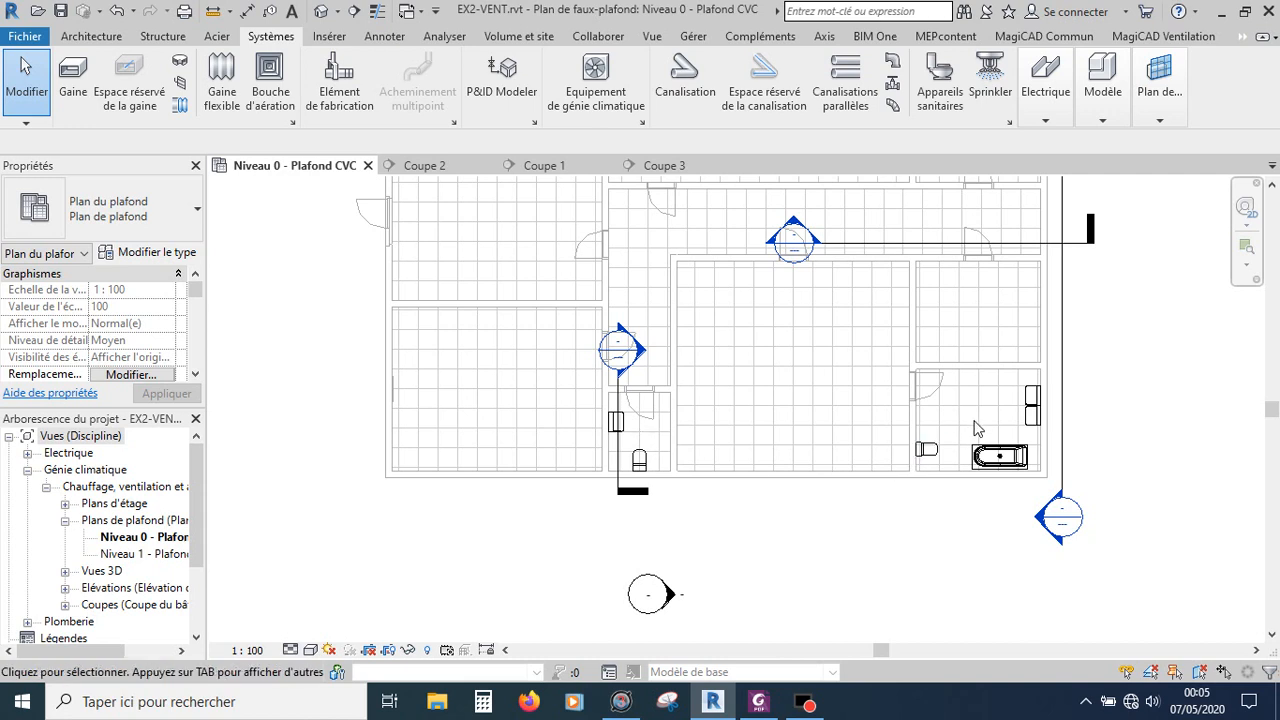
scroll(977, 455, "down", 2)
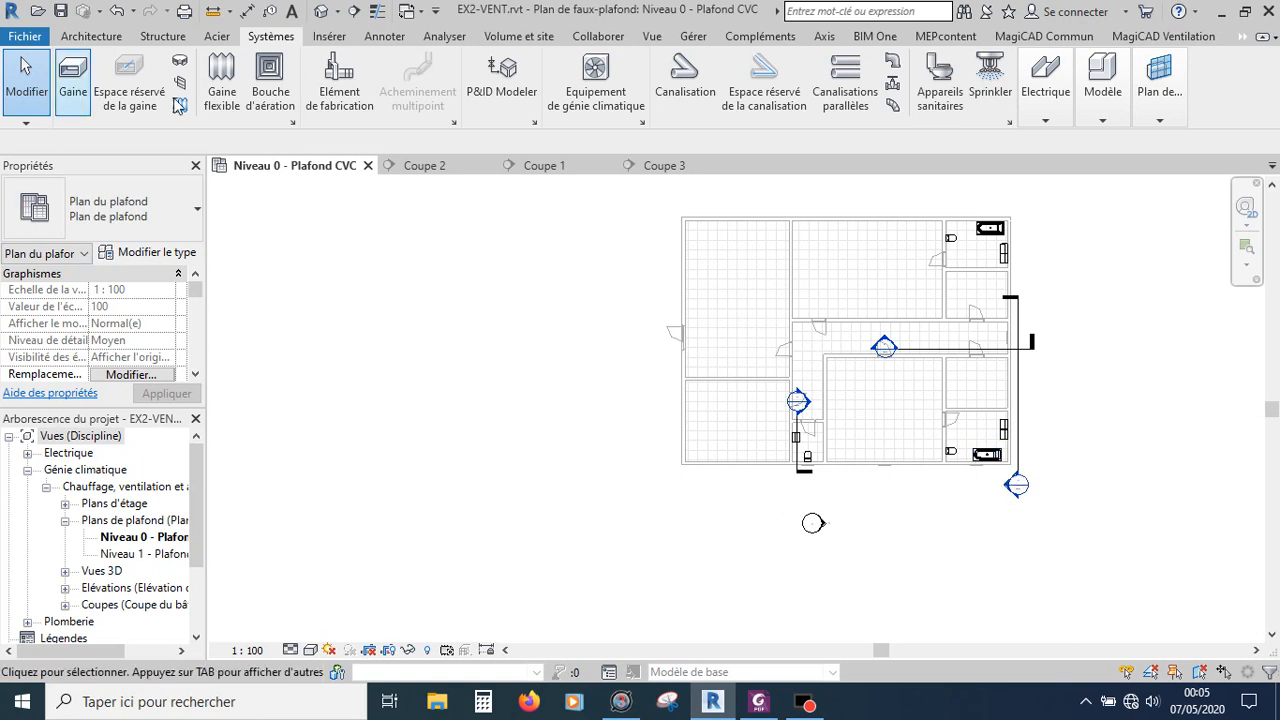
left_click(269, 90)
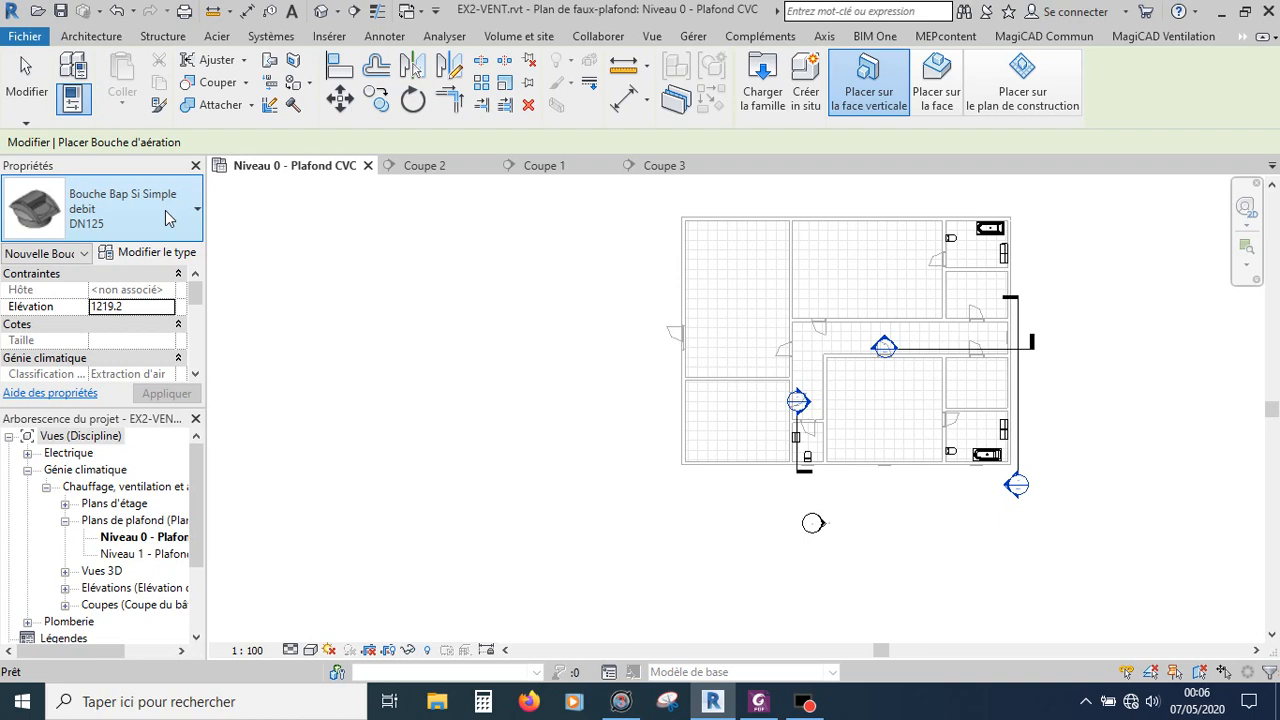
scroll(812, 406, "up", 1)
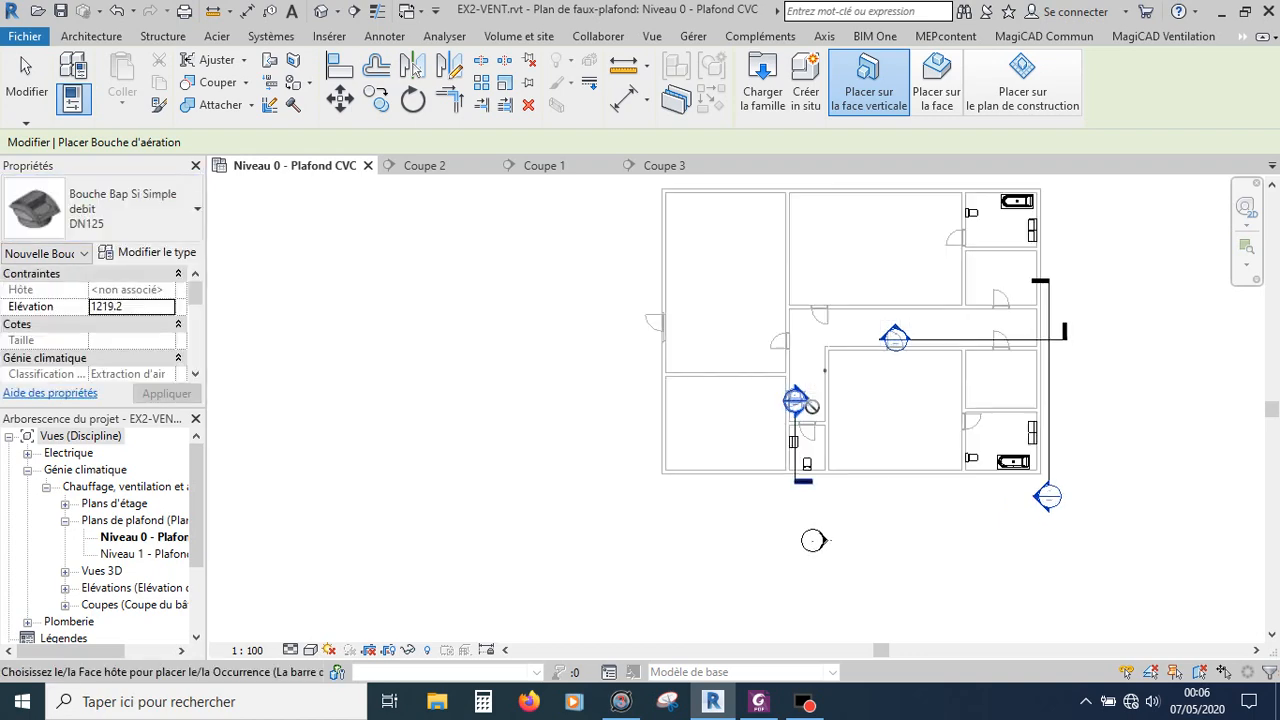
scroll(812, 406, "up", 3)
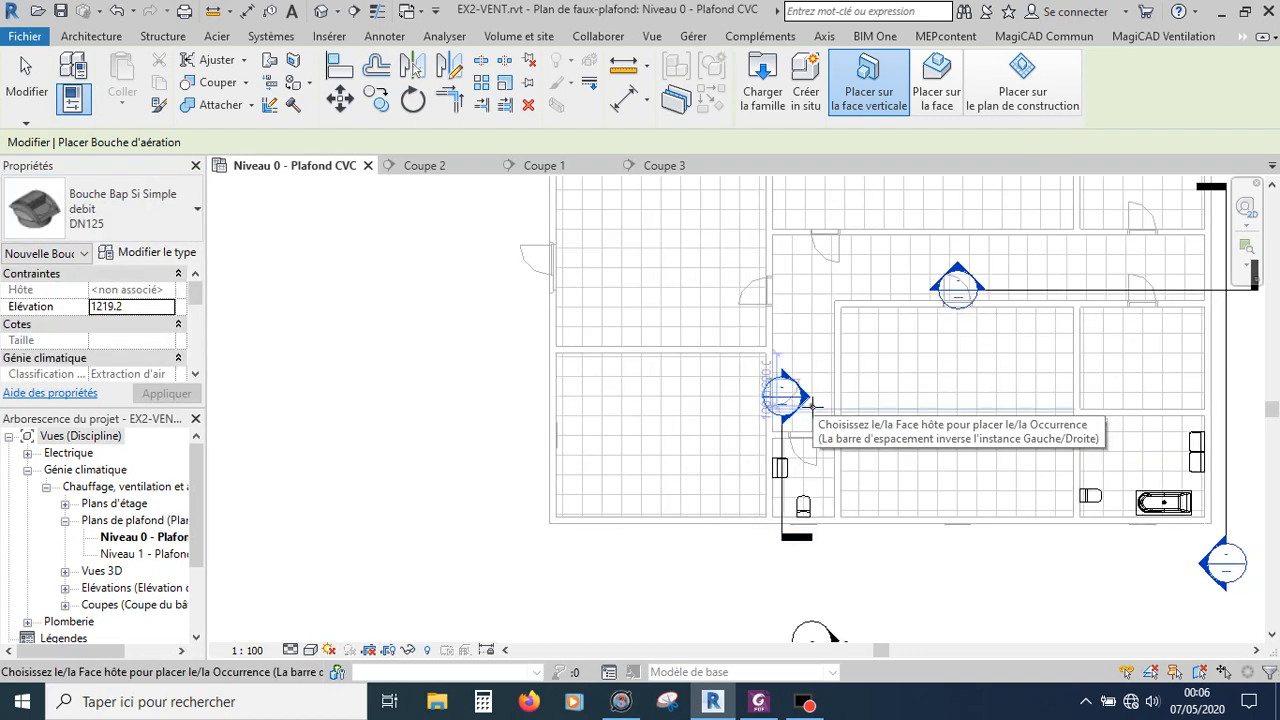
scroll(812, 406, "up", 2)
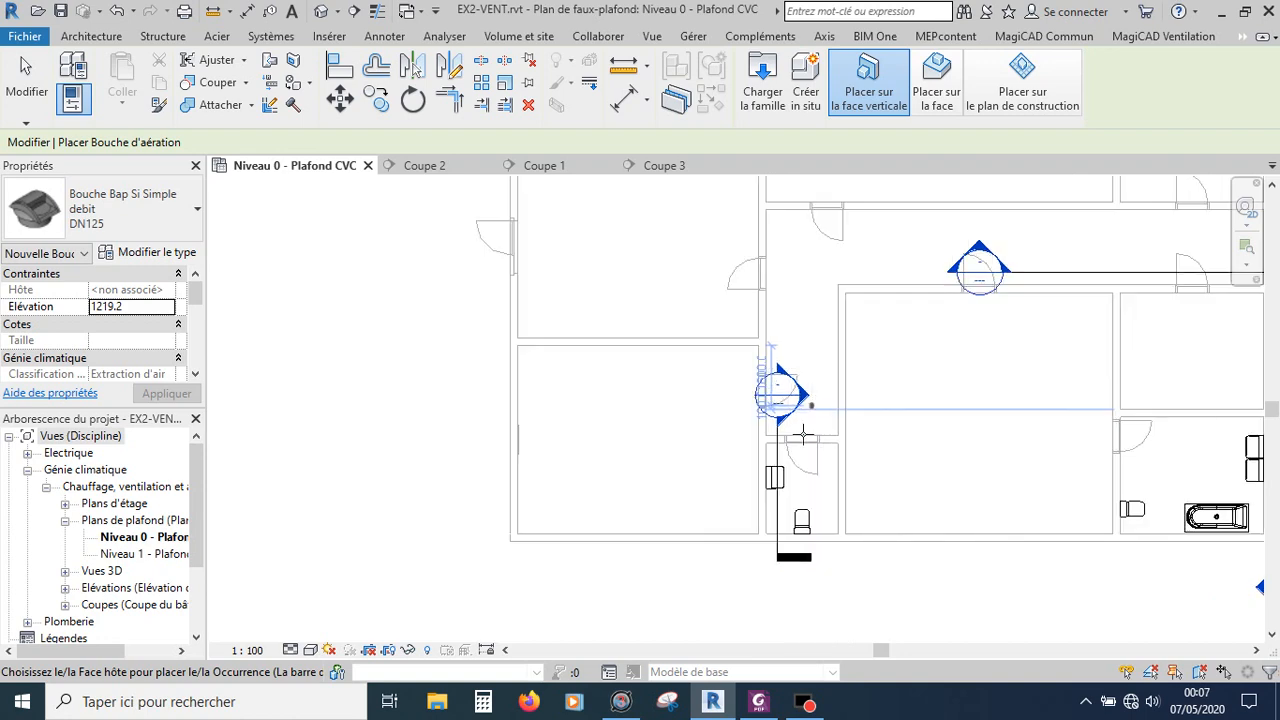
left_click(935, 95)
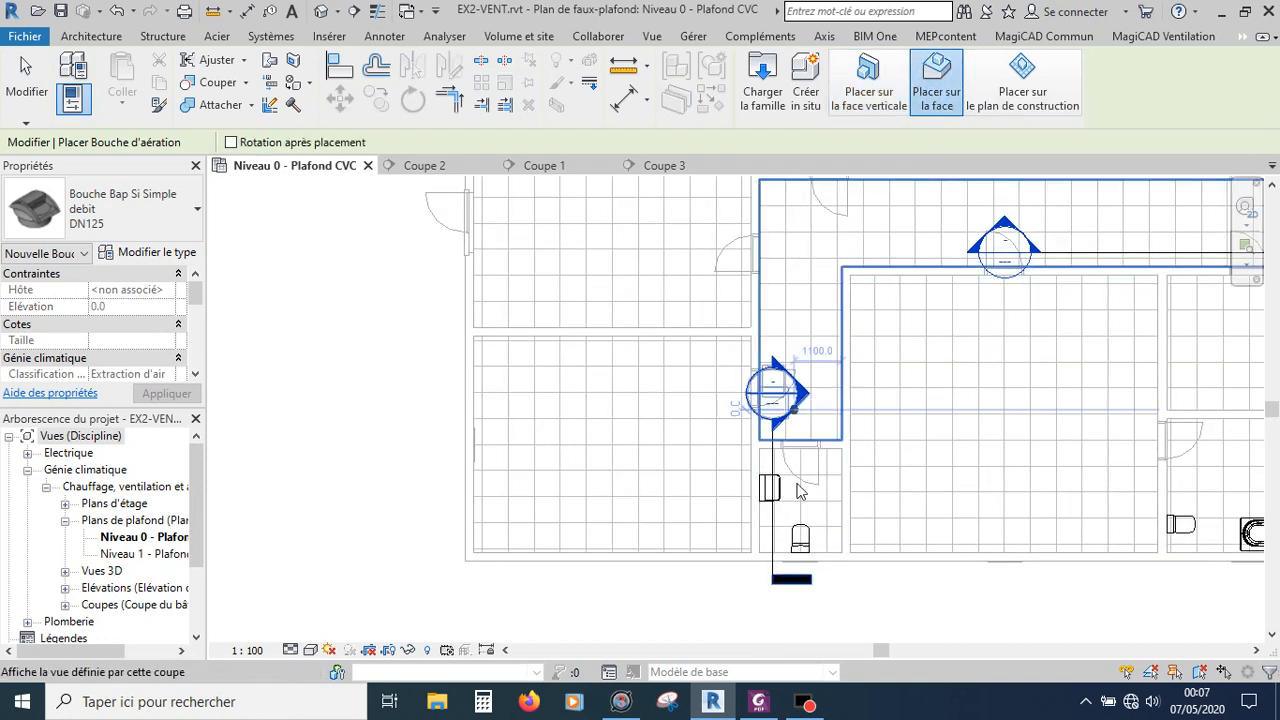
scroll(800, 490, "up", 3)
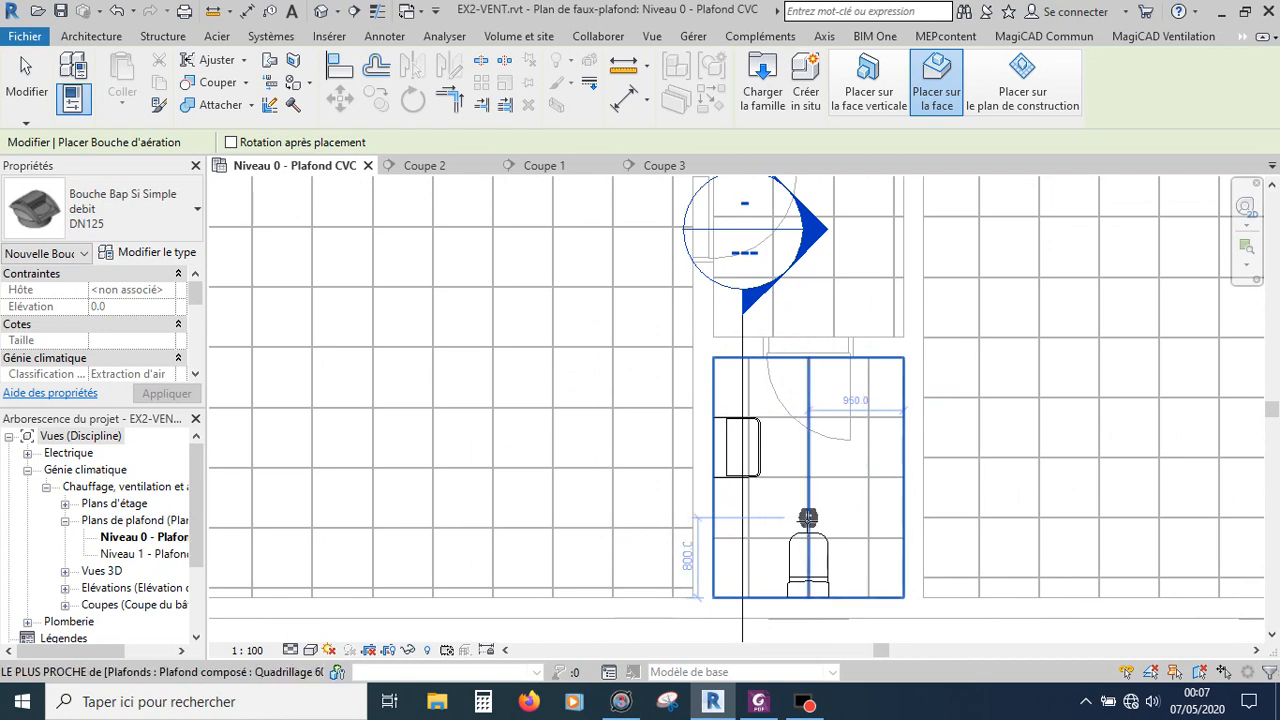
left_click(808, 519)
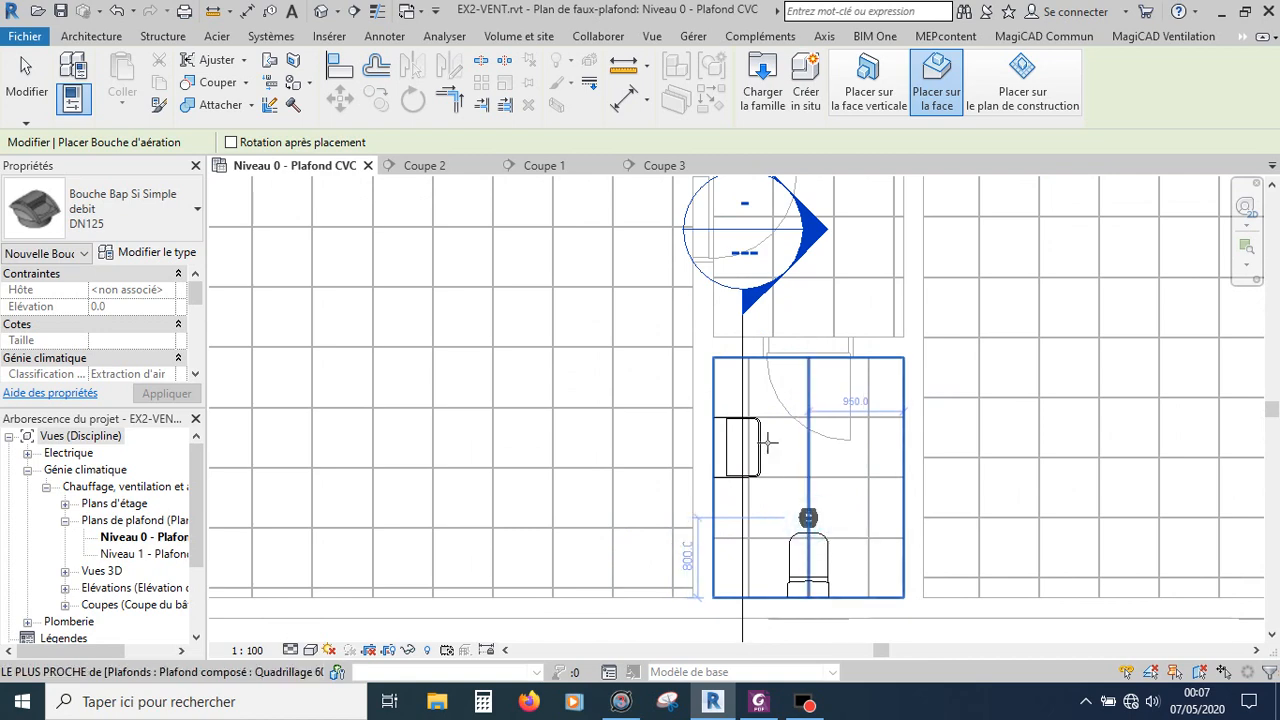
Step: Place a second air terminal on the ceiling of the bathroom next to its toilet
scroll(748, 467, "down", 3)
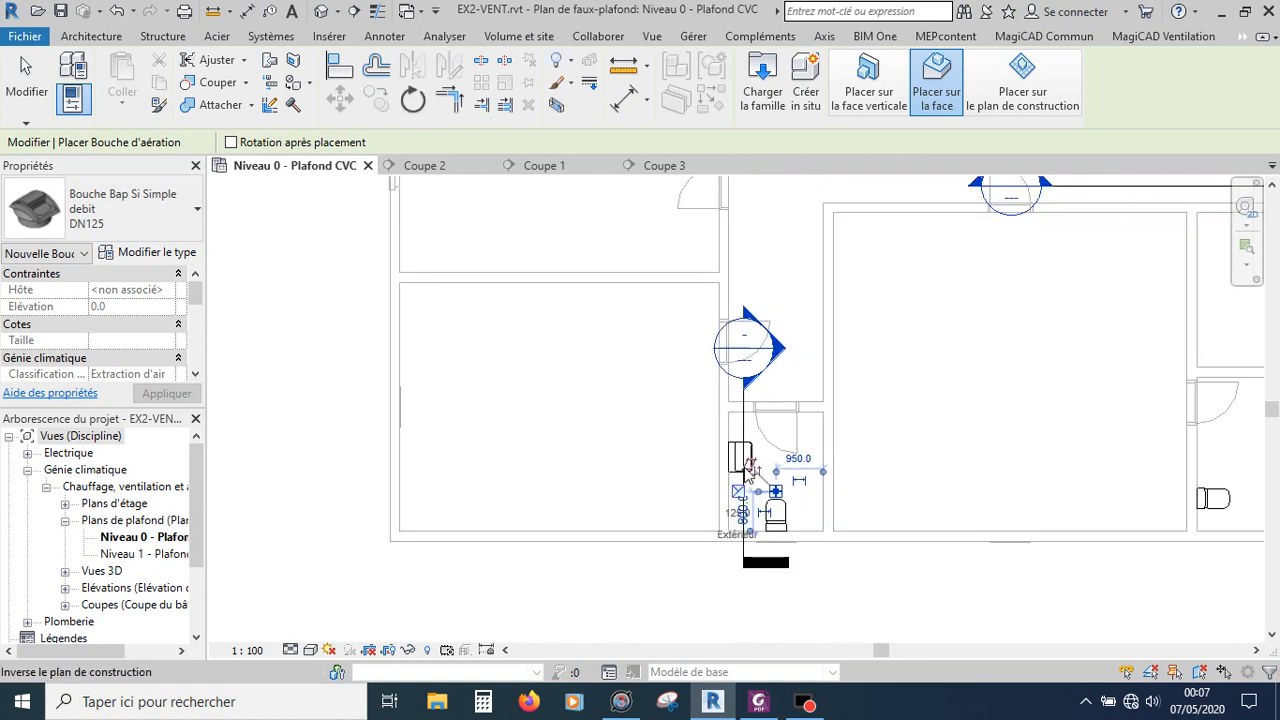
scroll(750, 467, "down", 2)
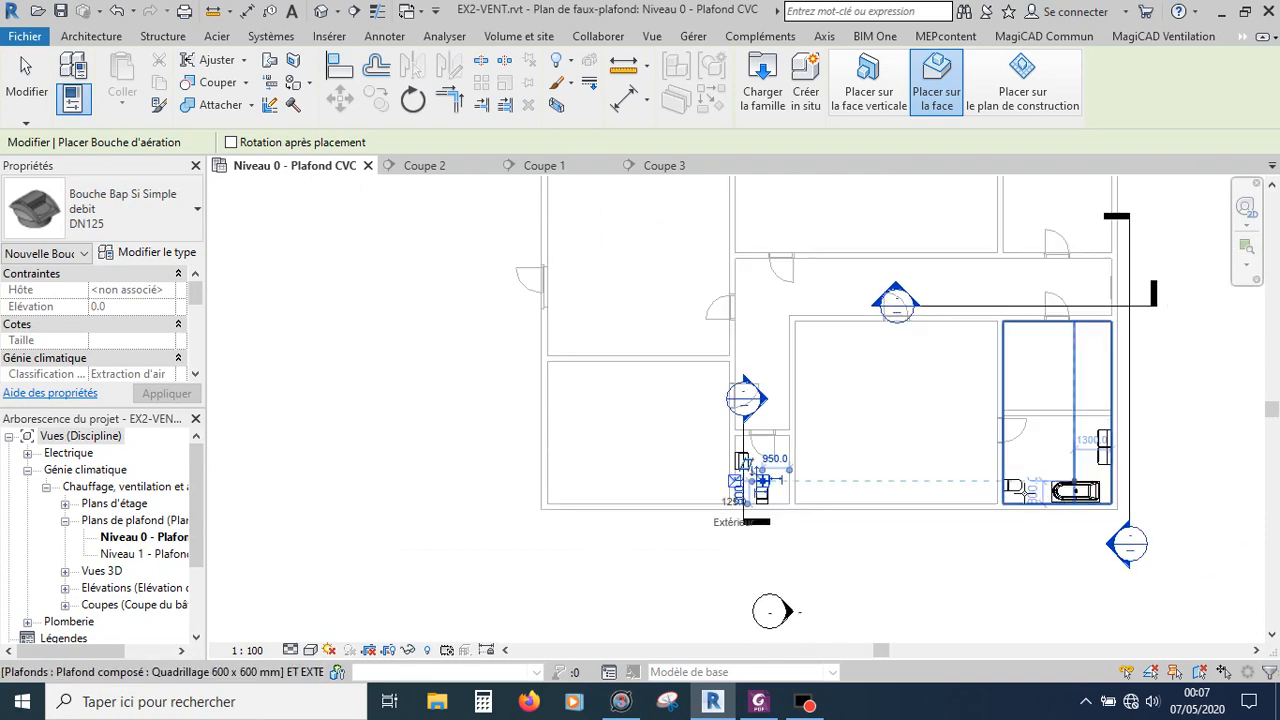
scroll(1025, 490, "up", 5)
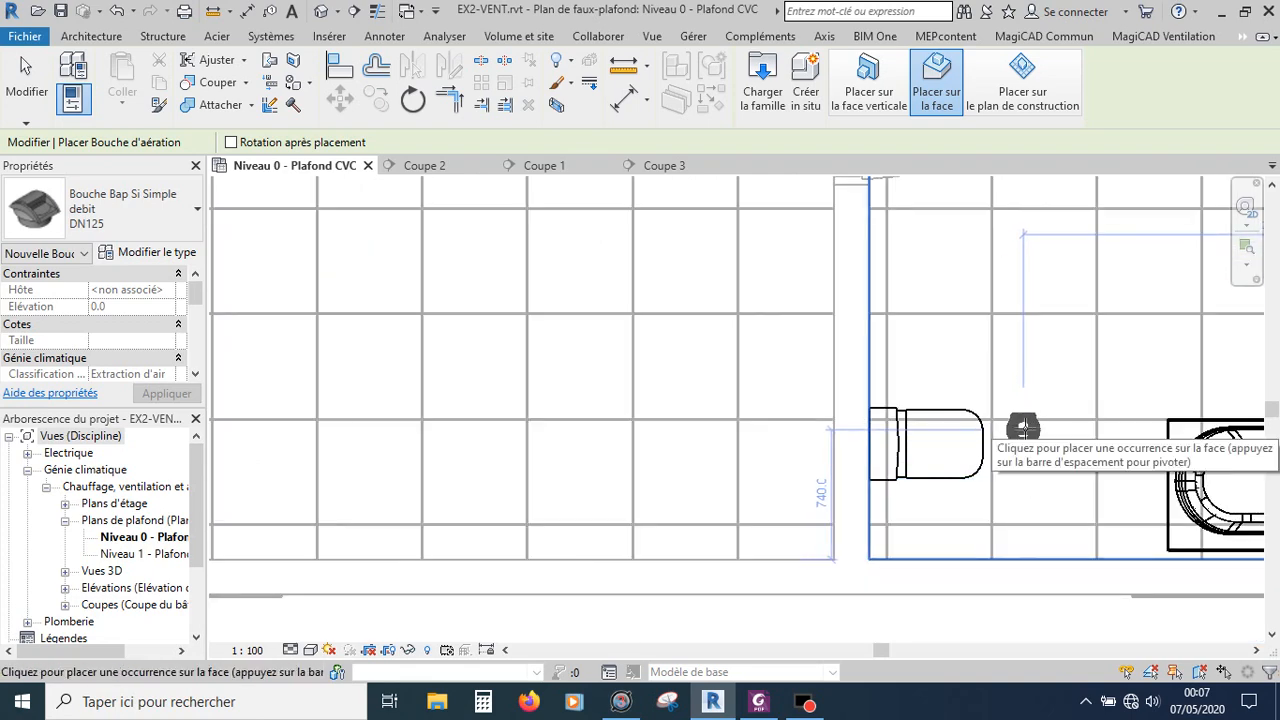
scroll(1022, 430, "down", 2)
left_click(1012, 451)
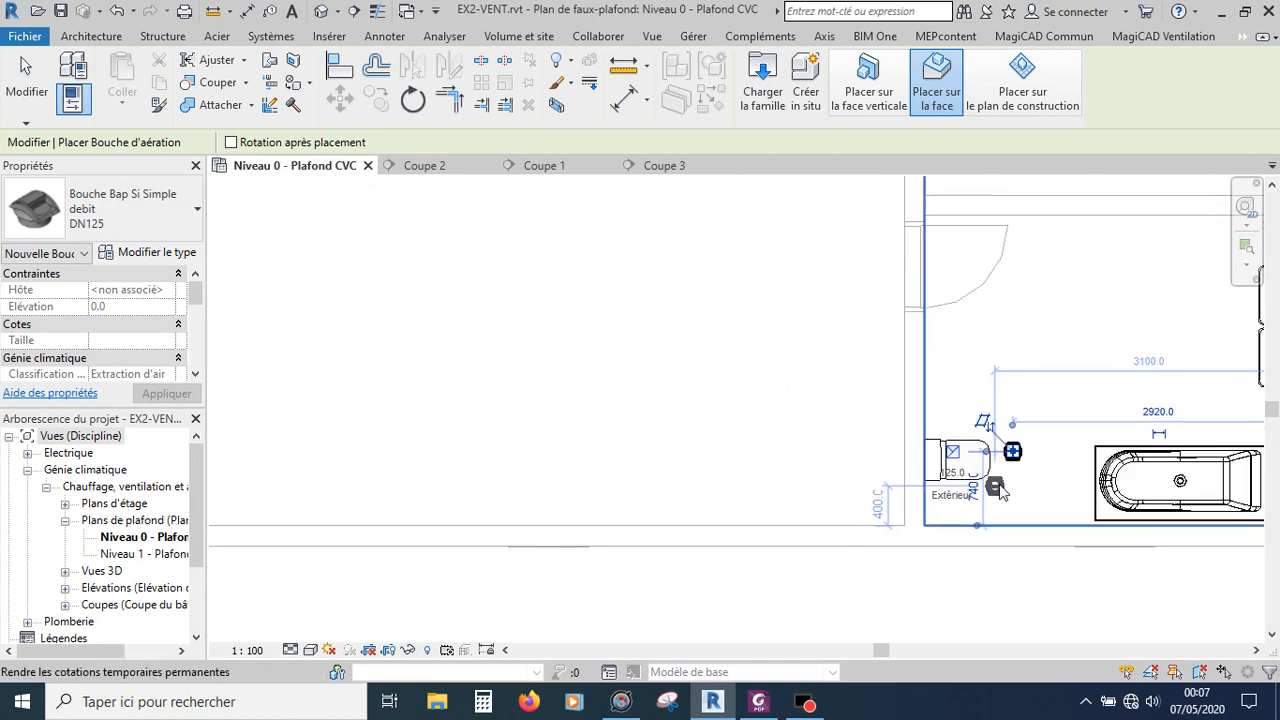
Step: Place a third Bouche Bap Si Simple debit DN125 air terminal on the ceiling of the upper bathroom next to its toilet
scroll(1000, 488, "down", 6)
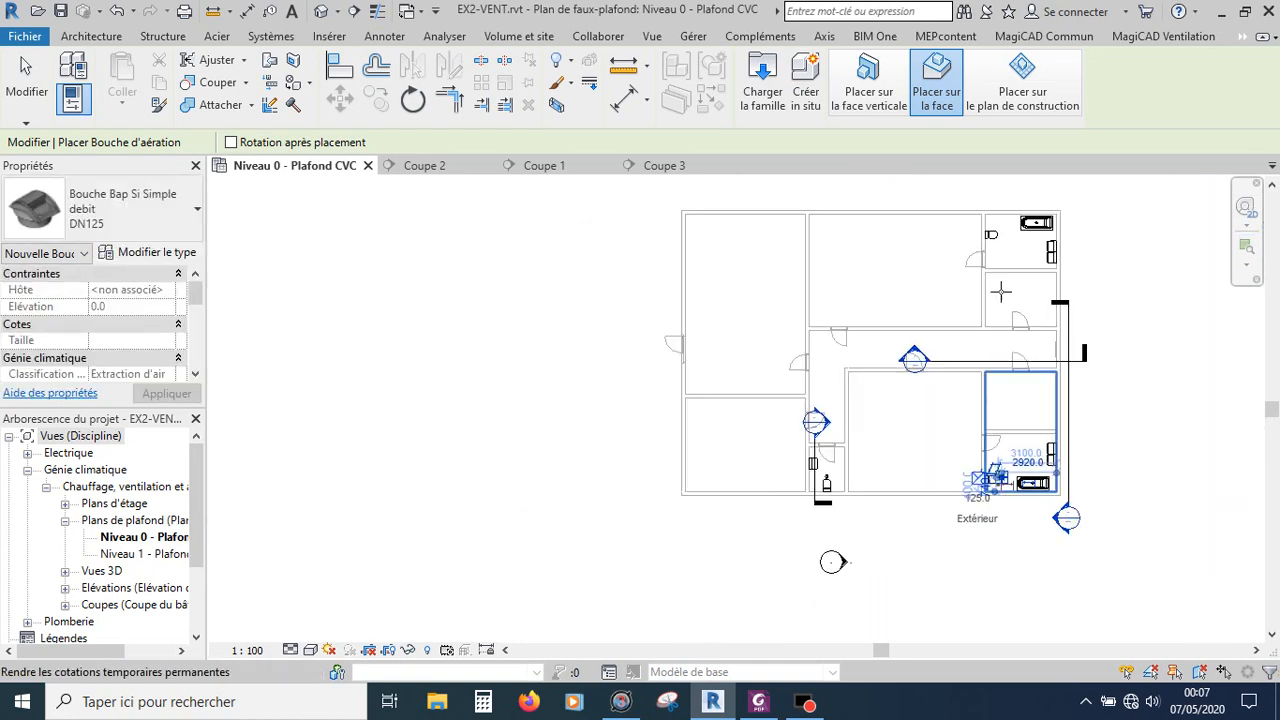
scroll(1002, 222, "up", 6)
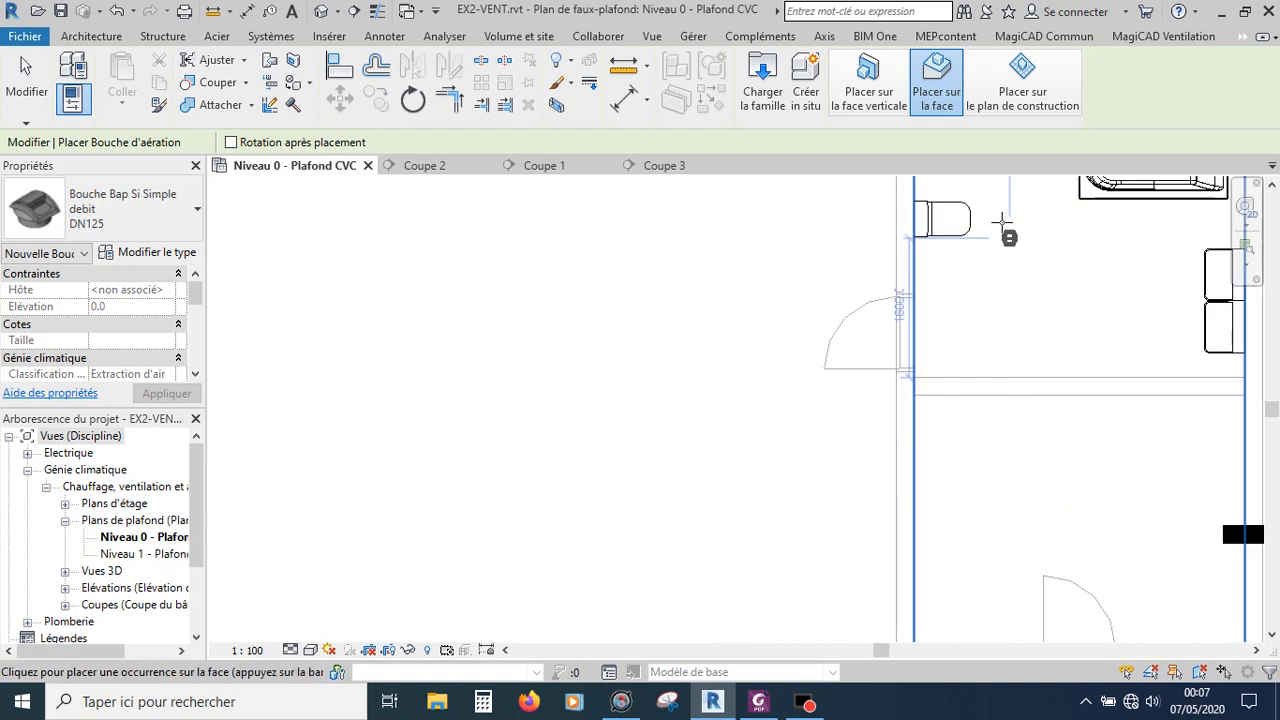
scroll(1002, 222, "up", 2)
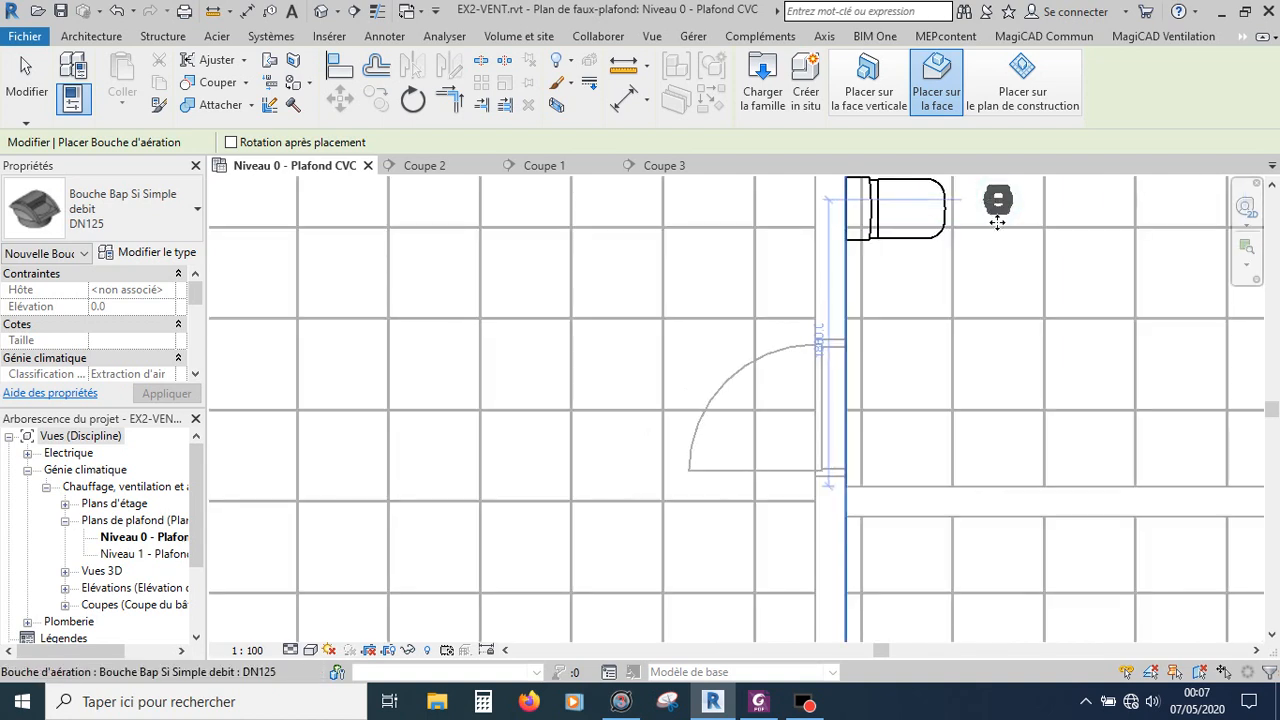
scroll(1000, 294, "down", 2)
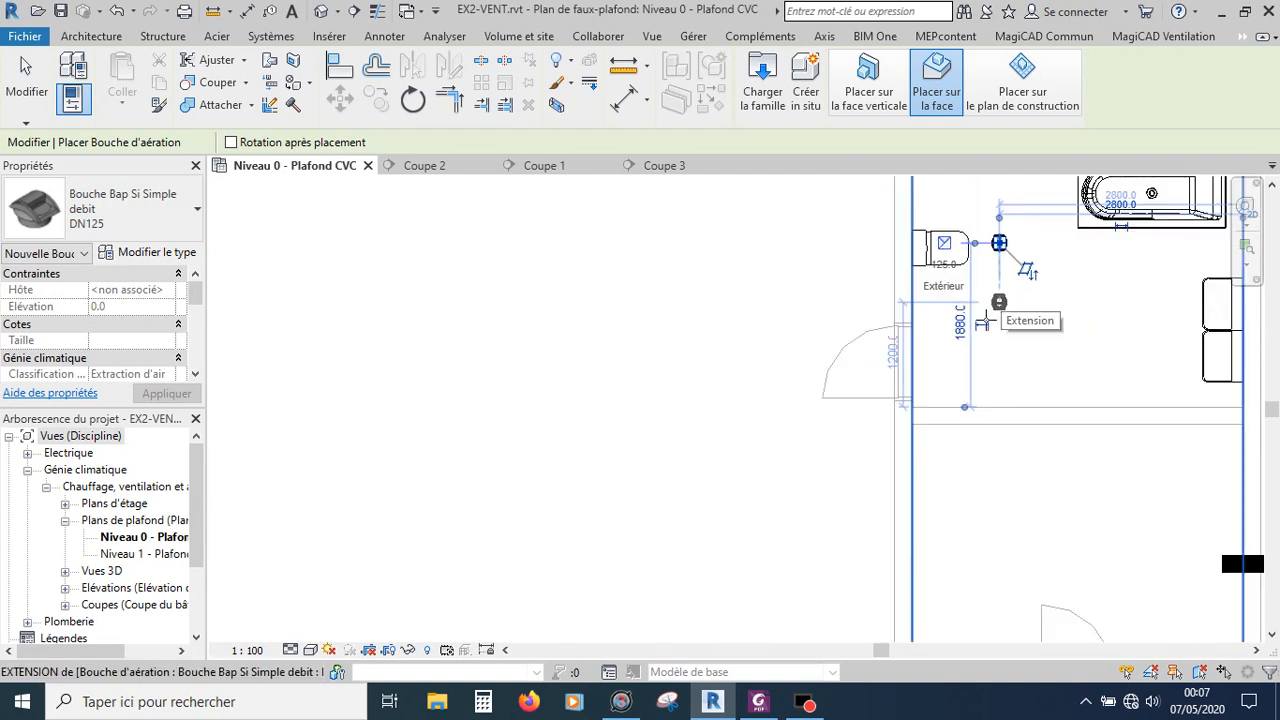
key("Escape")
key("Escape")
Step: Check the placed air terminals in the Coupe 2, Coupe 1 and Coupe 3 section views
left_click(430, 165)
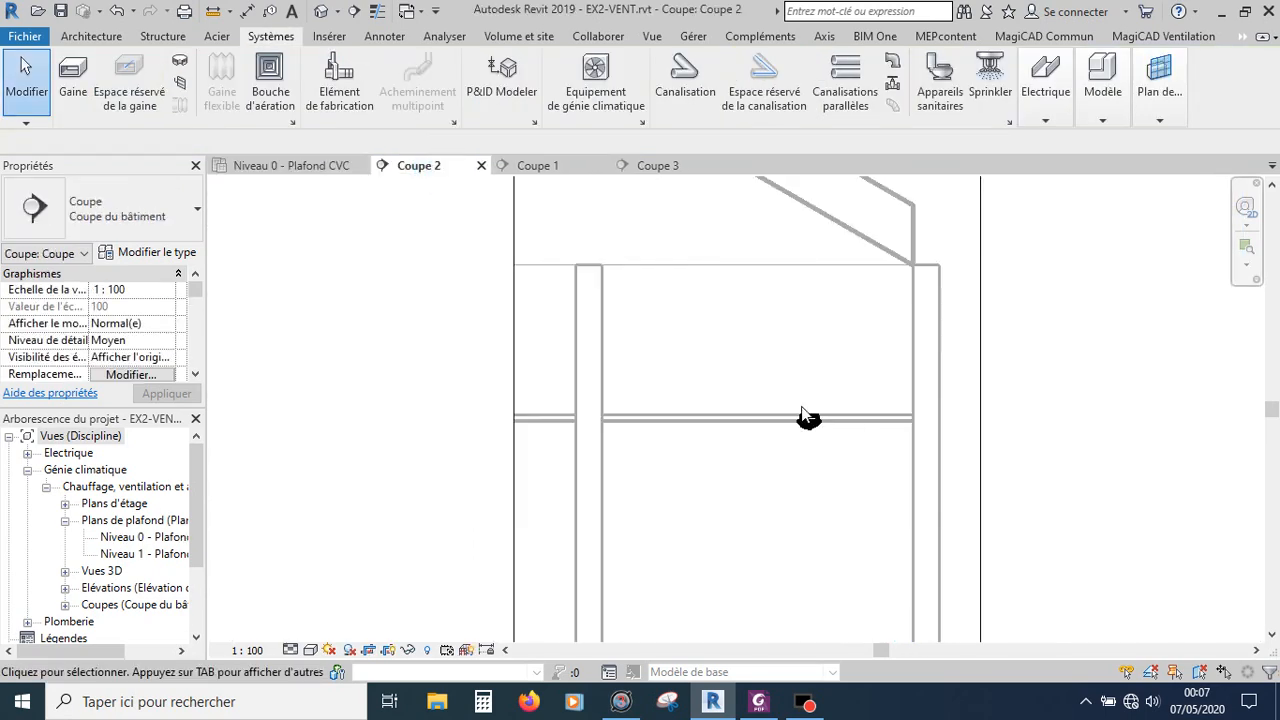
left_click(558, 166)
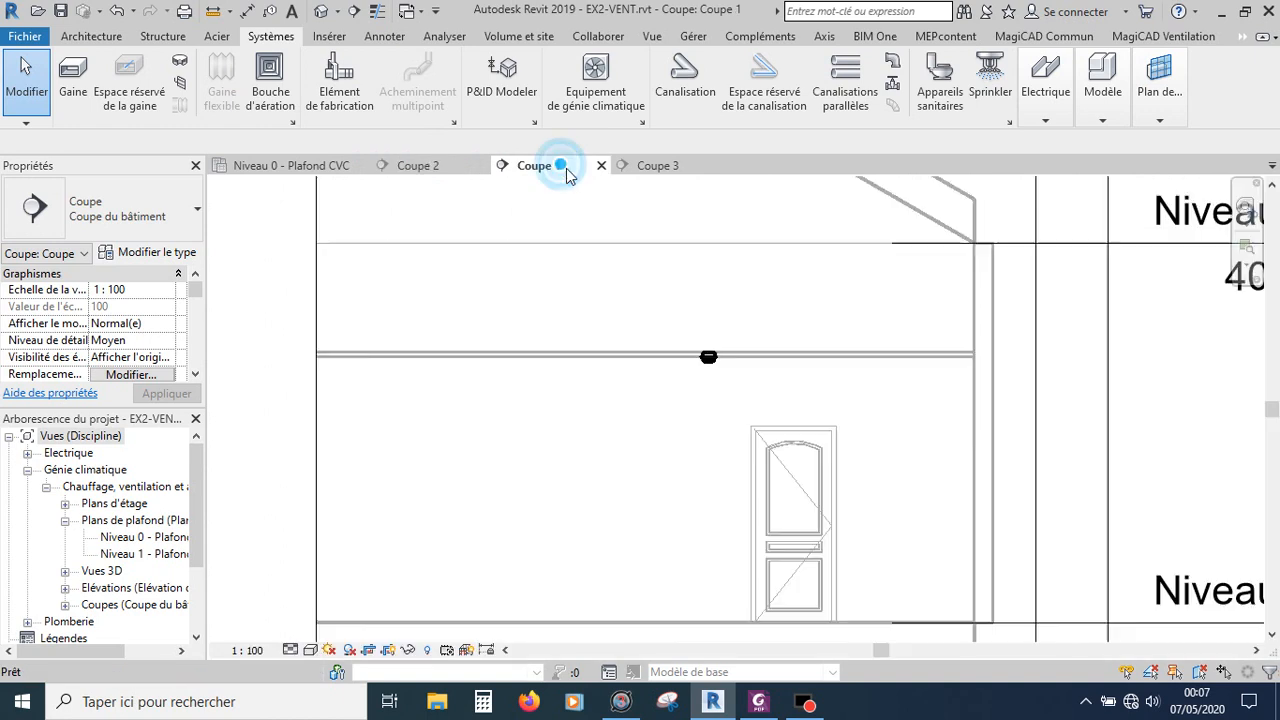
left_click(668, 165)
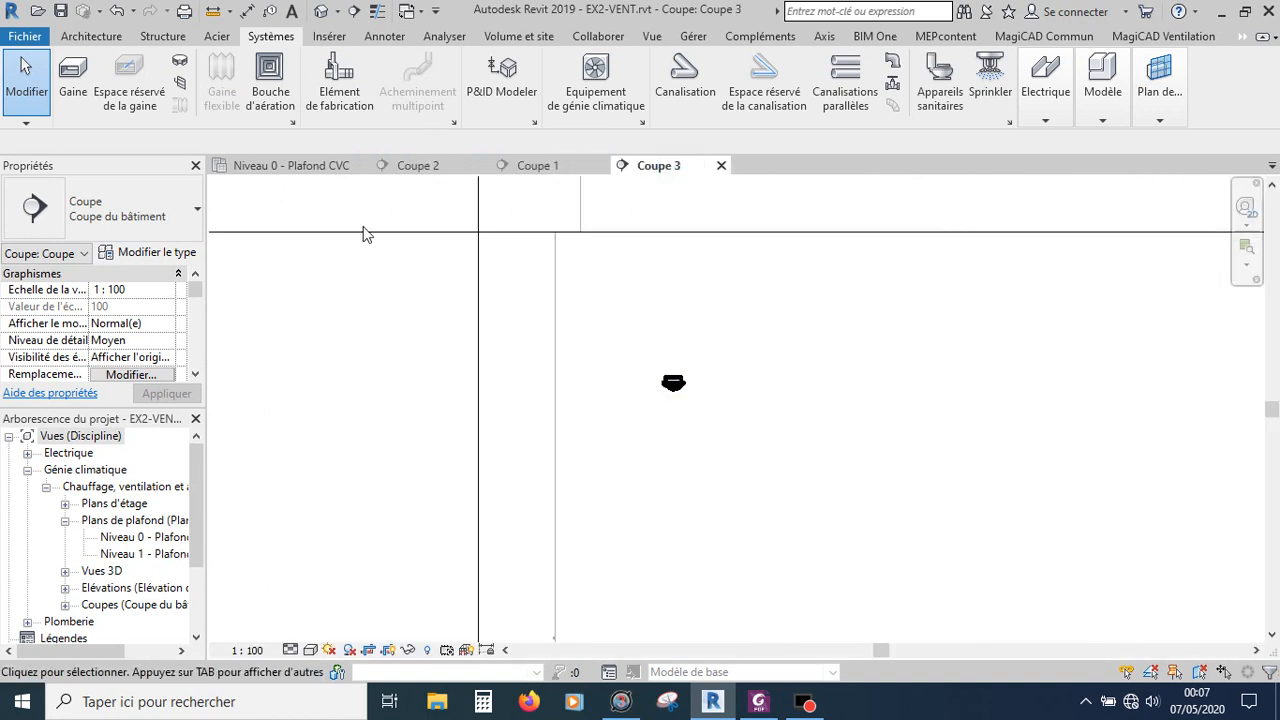
left_click(300, 165)
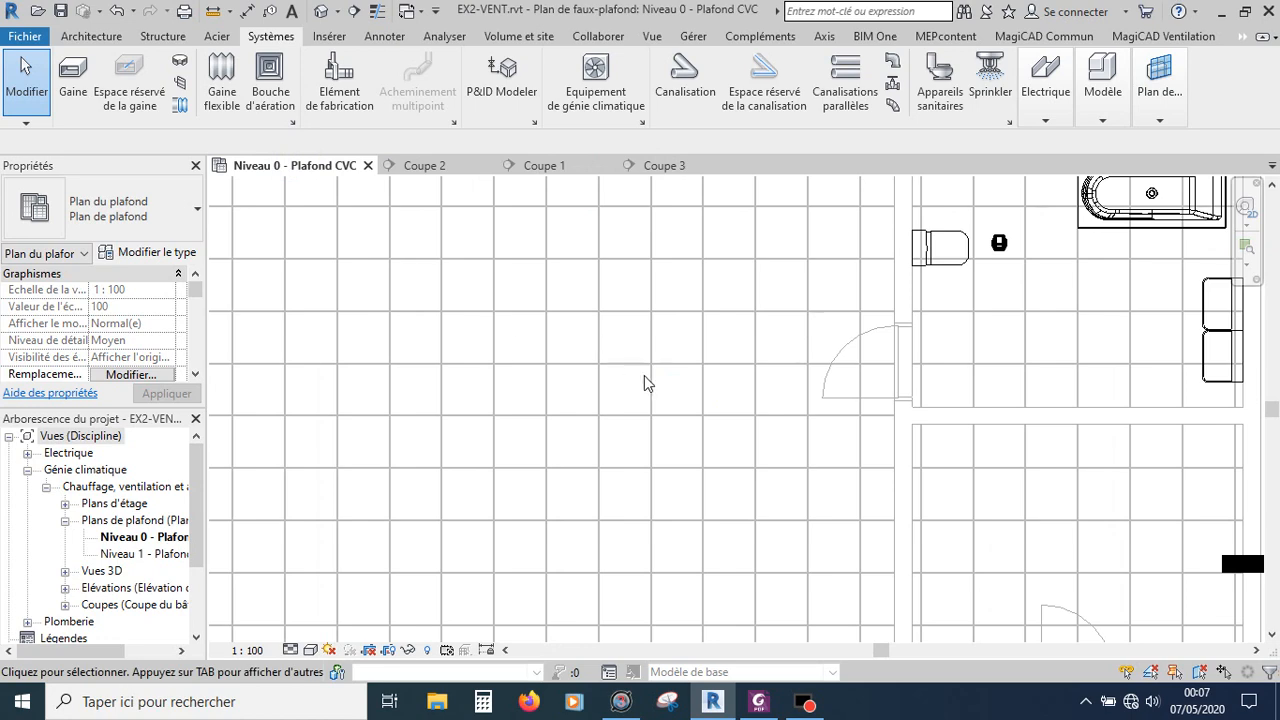
Step: Set the WC room air terminal's flow rate (Debit) to 30 m³/h
scroll(645, 383, "down", 3)
scroll(757, 340, "down", 4)
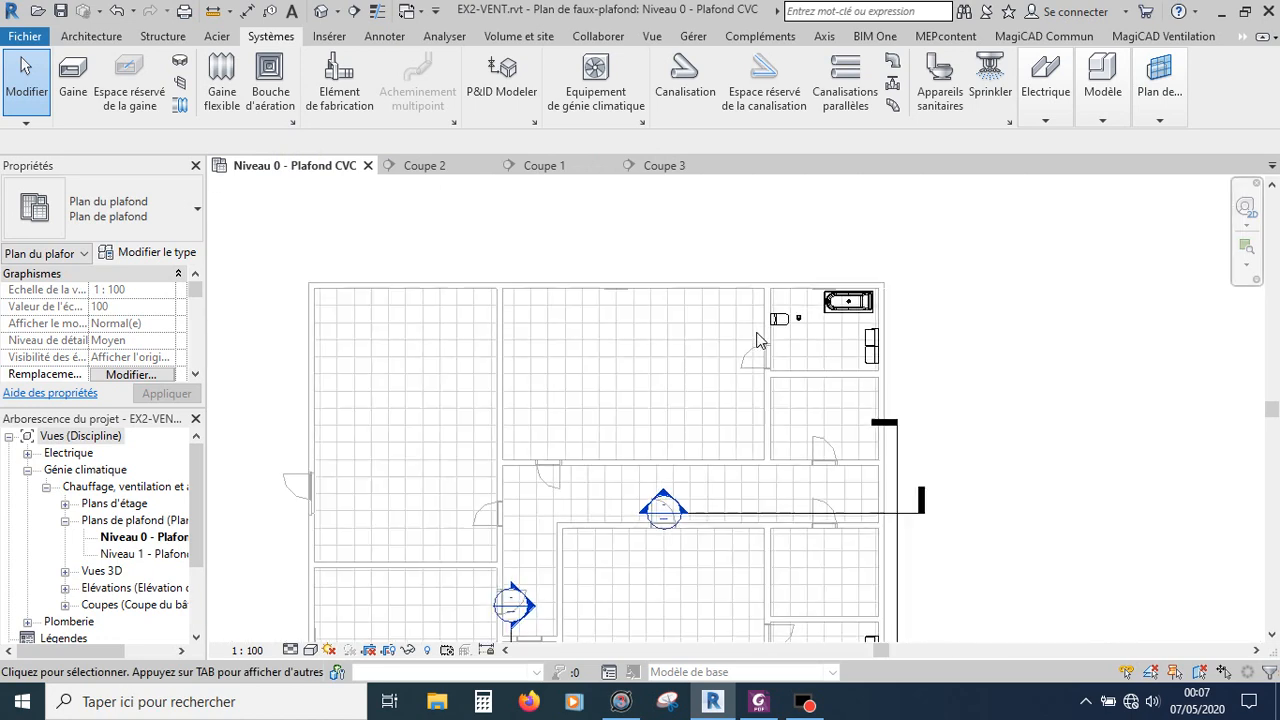
scroll(757, 341, "down", 1)
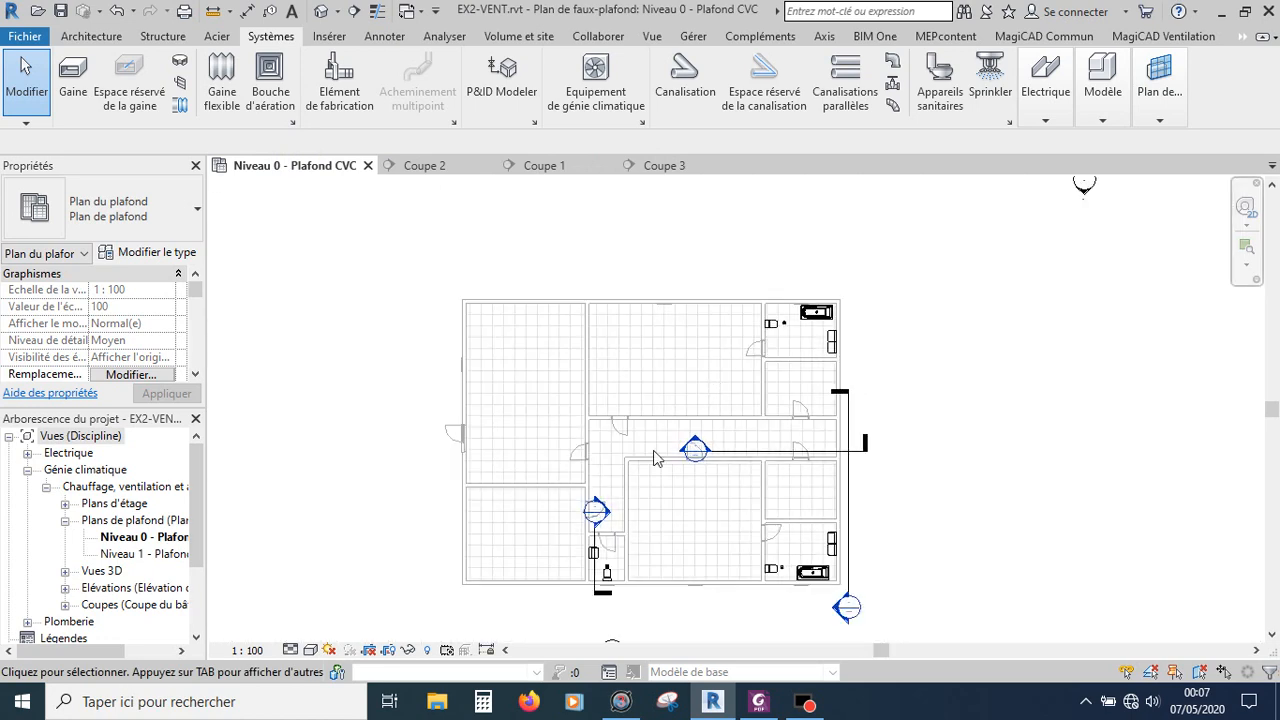
scroll(592, 607, "up", 1)
scroll(592, 607, "up", 6)
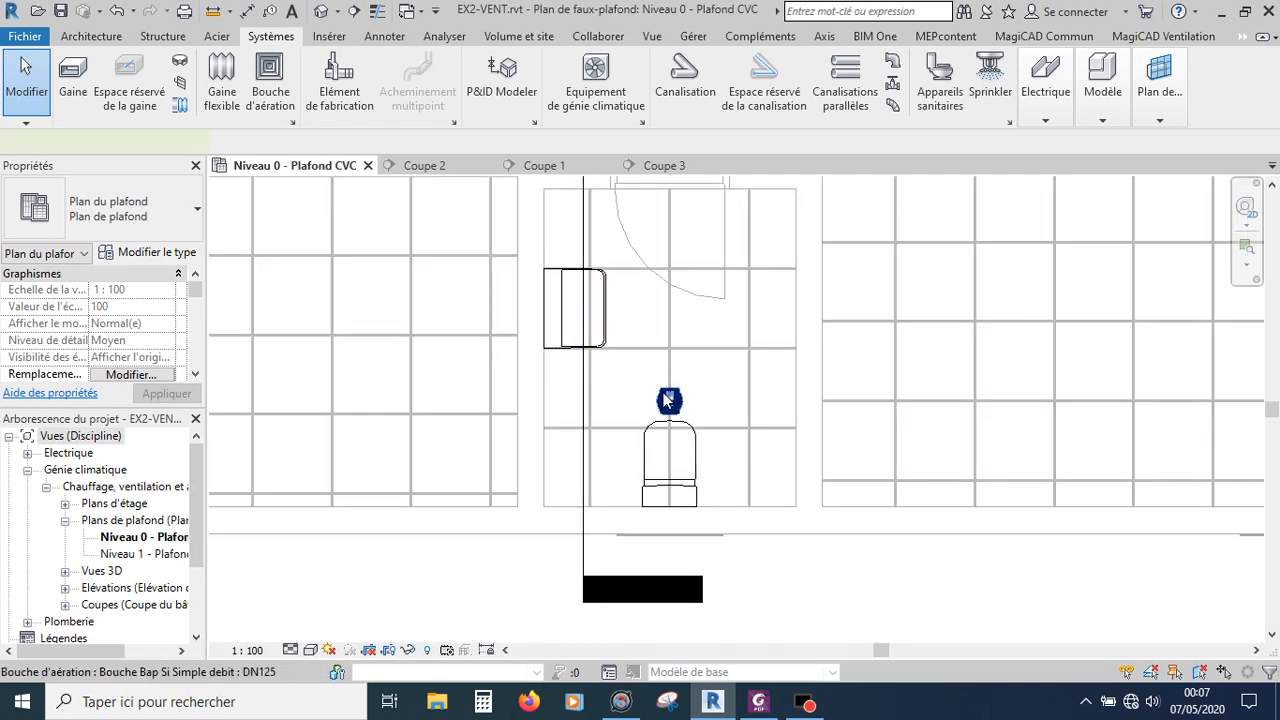
left_click(669, 400)
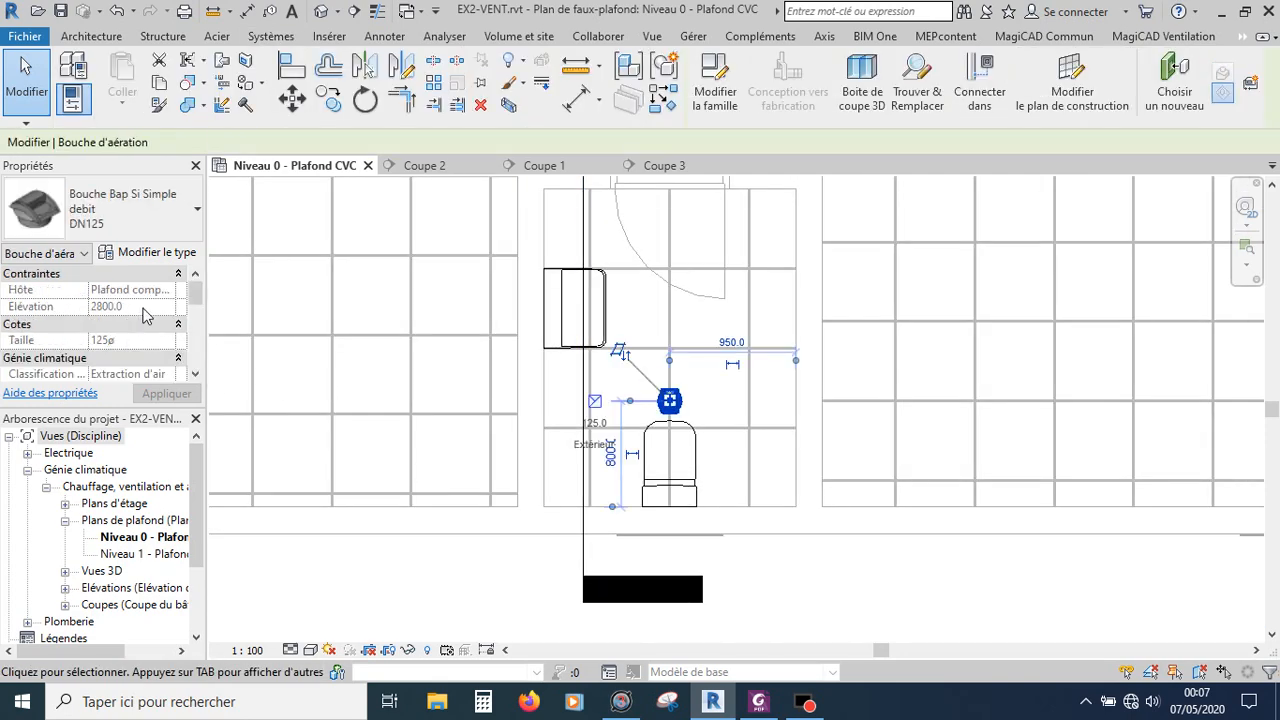
scroll(145, 320, "down", 3)
left_click(145, 306)
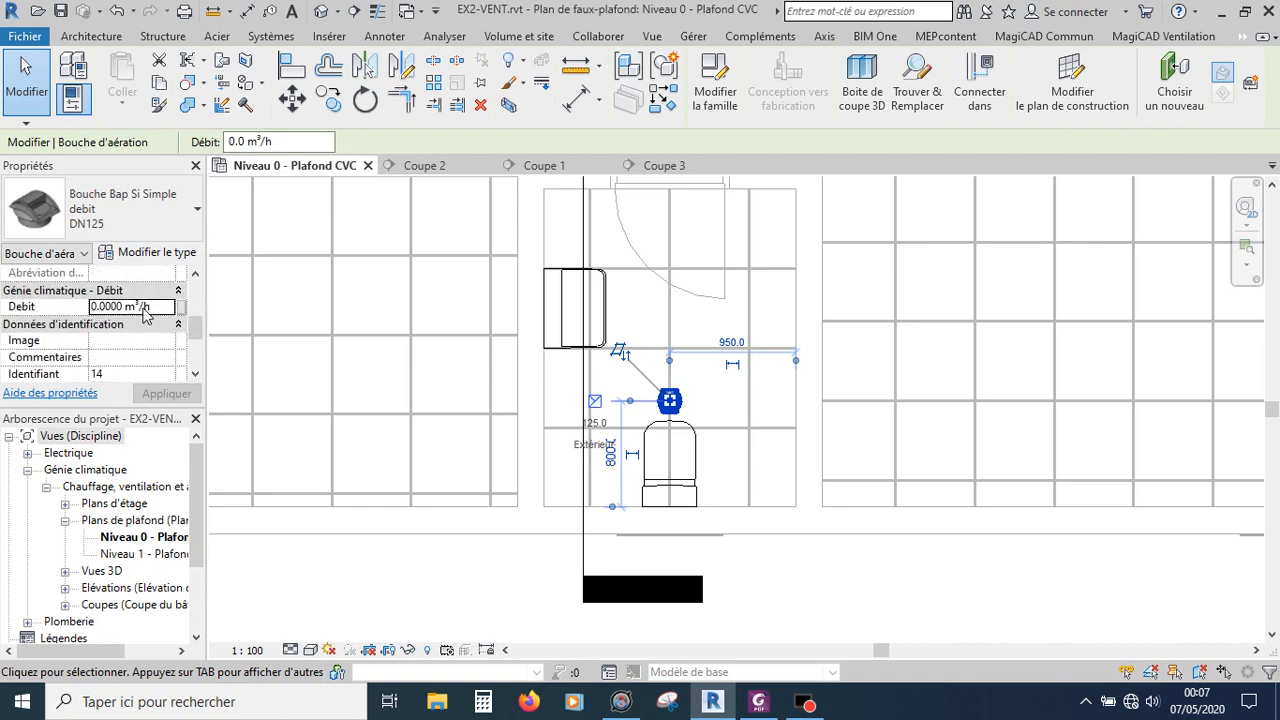
left_click(93, 308)
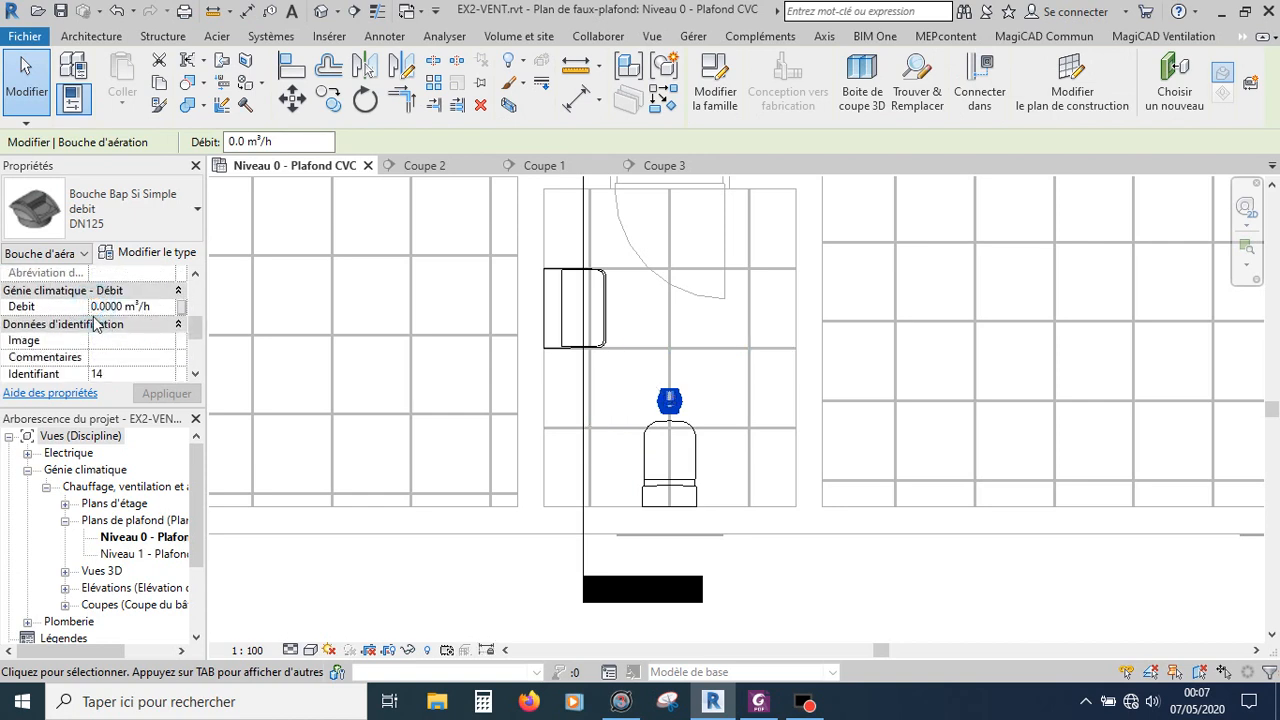
type("3")
left_click(129, 347)
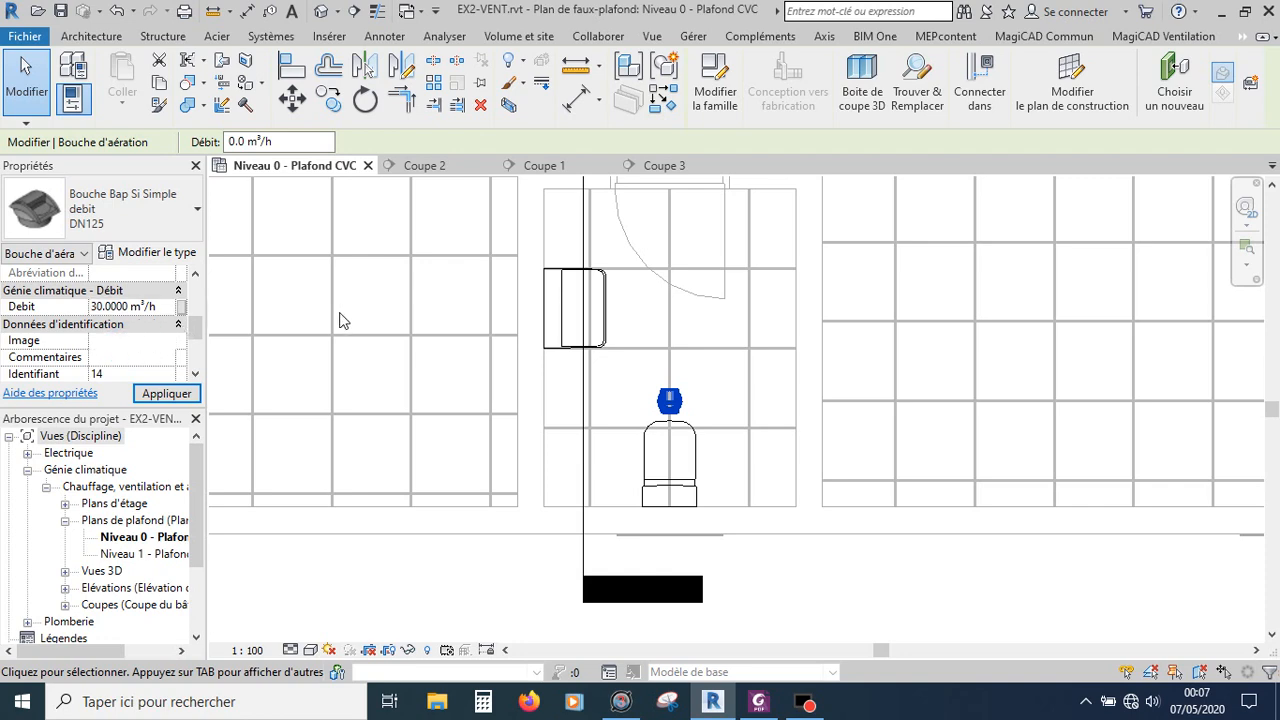
left_click(192, 395)
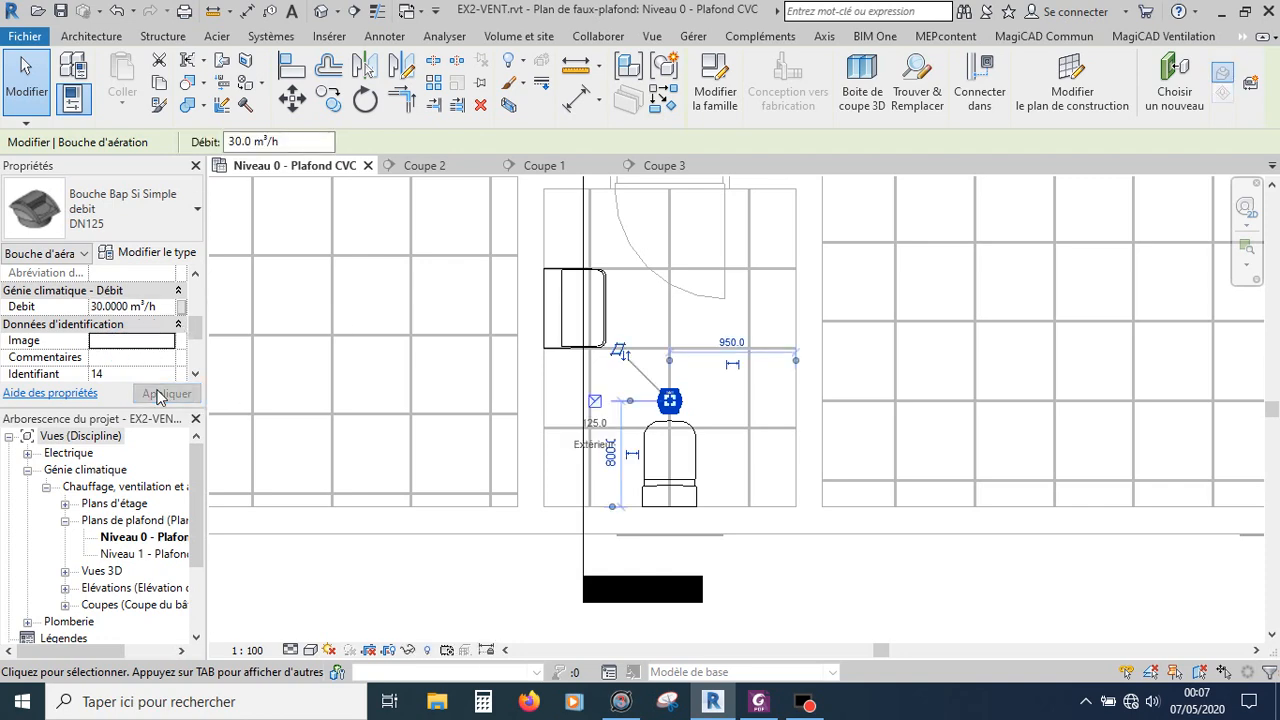
Step: Set the lower bathroom air terminal's flow rate (Debit) to 60 m³/h
scroll(366, 343, "down", 4)
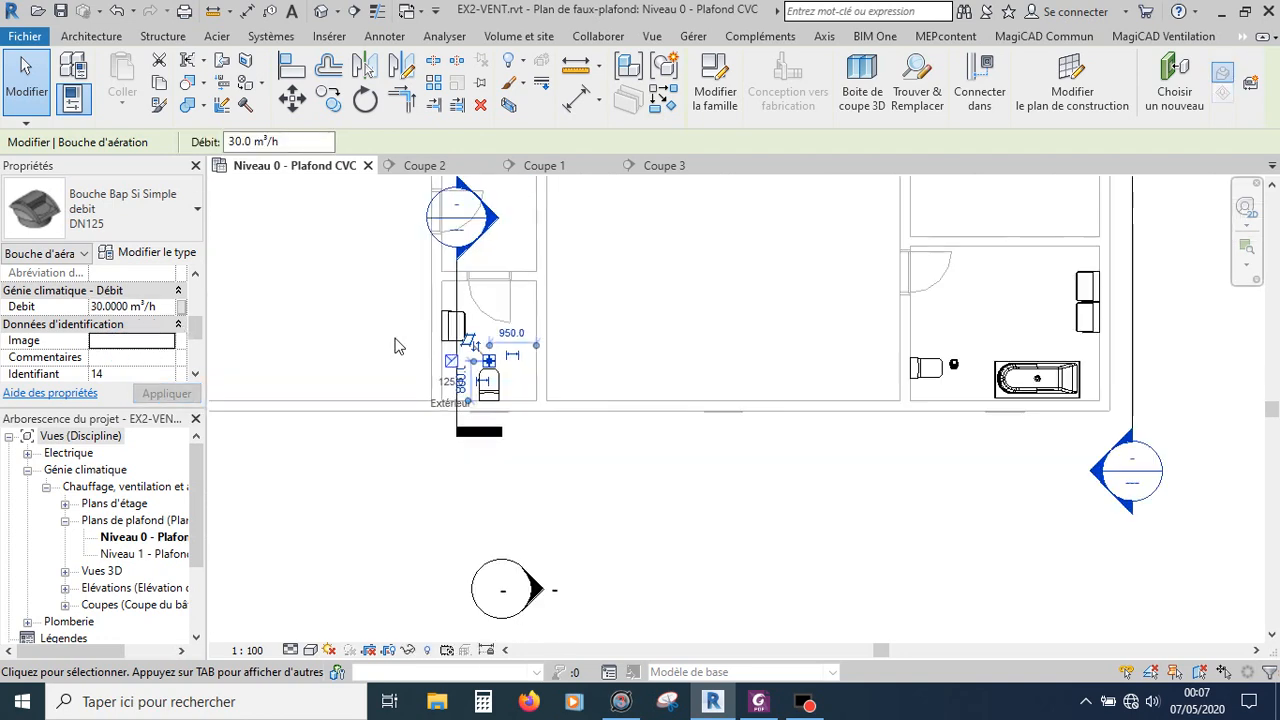
scroll(880, 362, "up", 6)
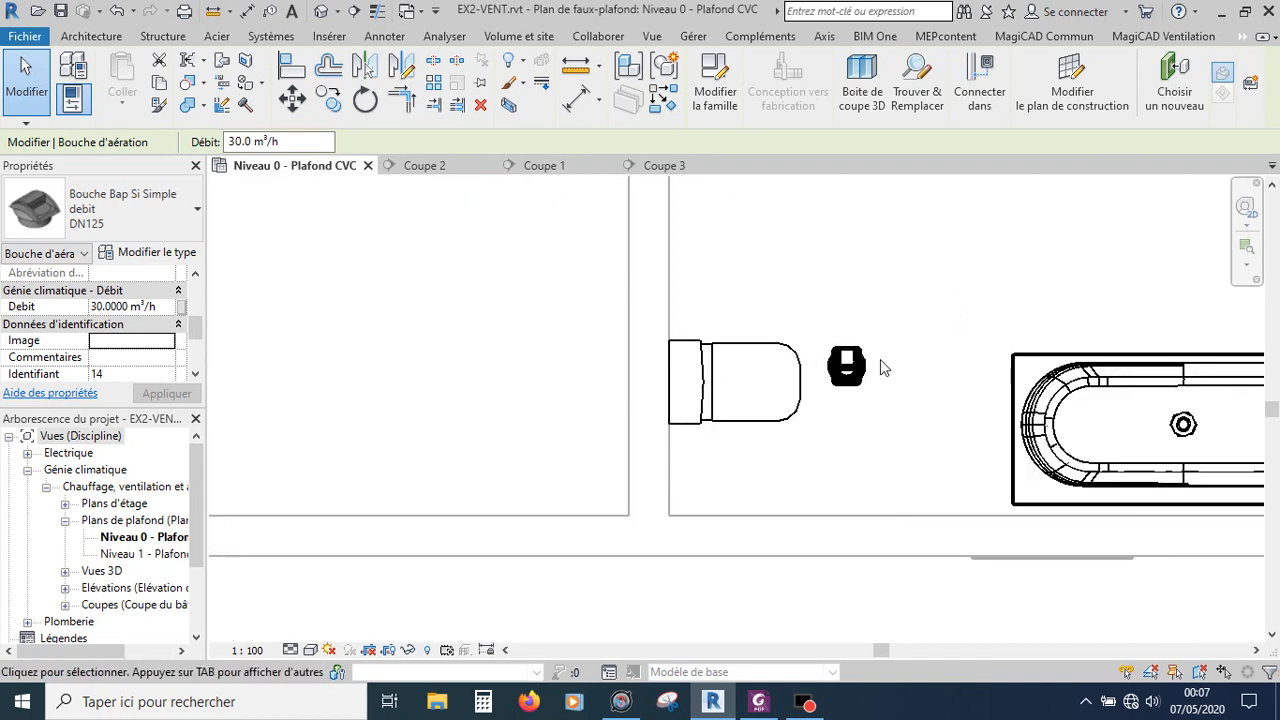
left_click(838, 374)
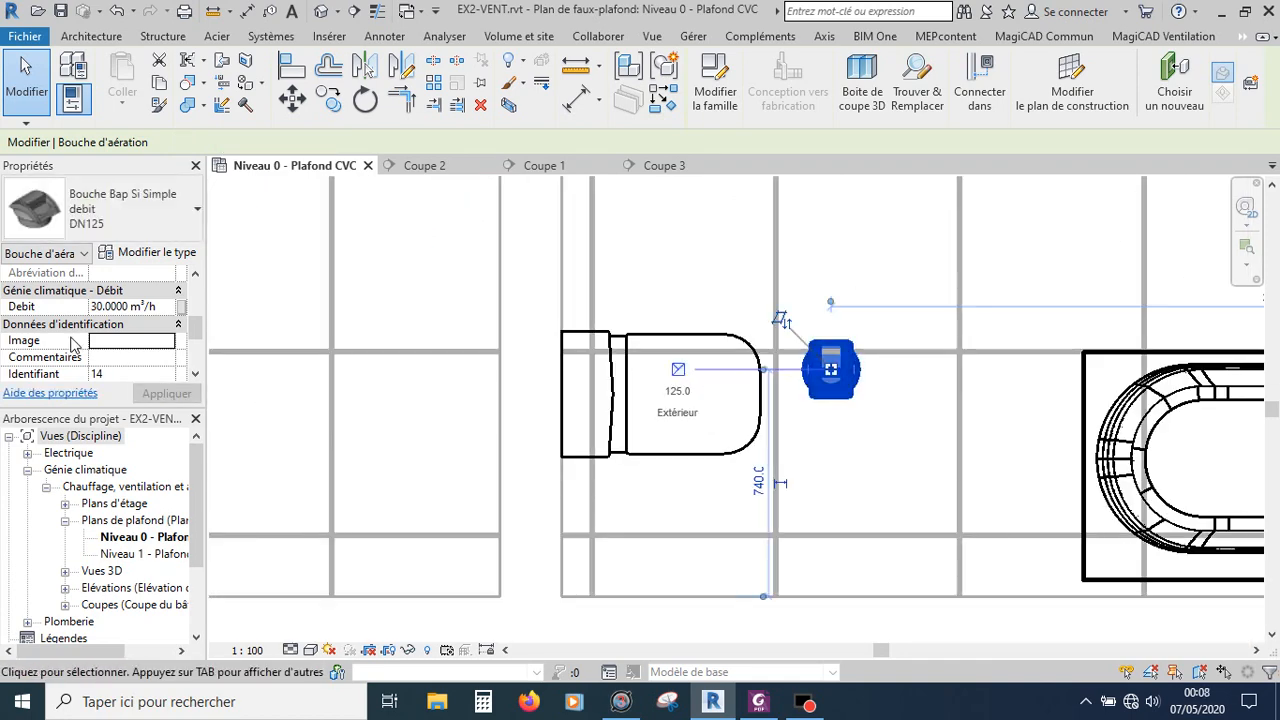
left_click(94, 307)
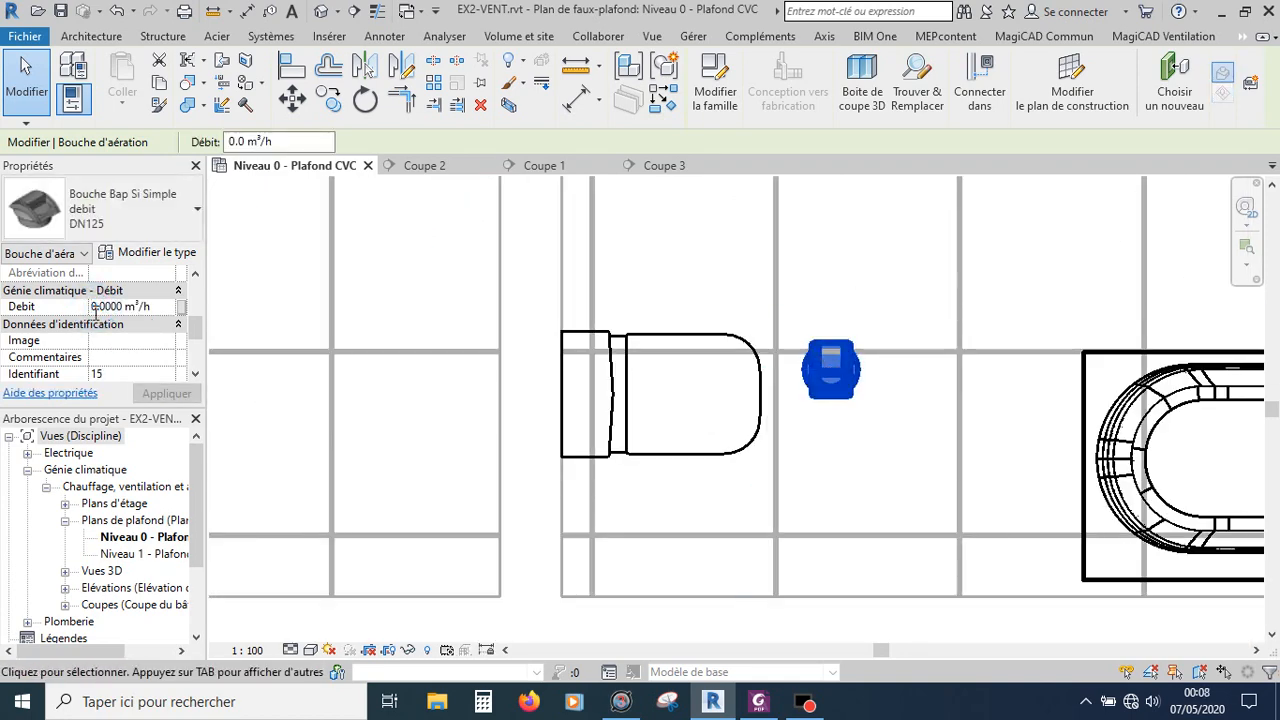
type("6")
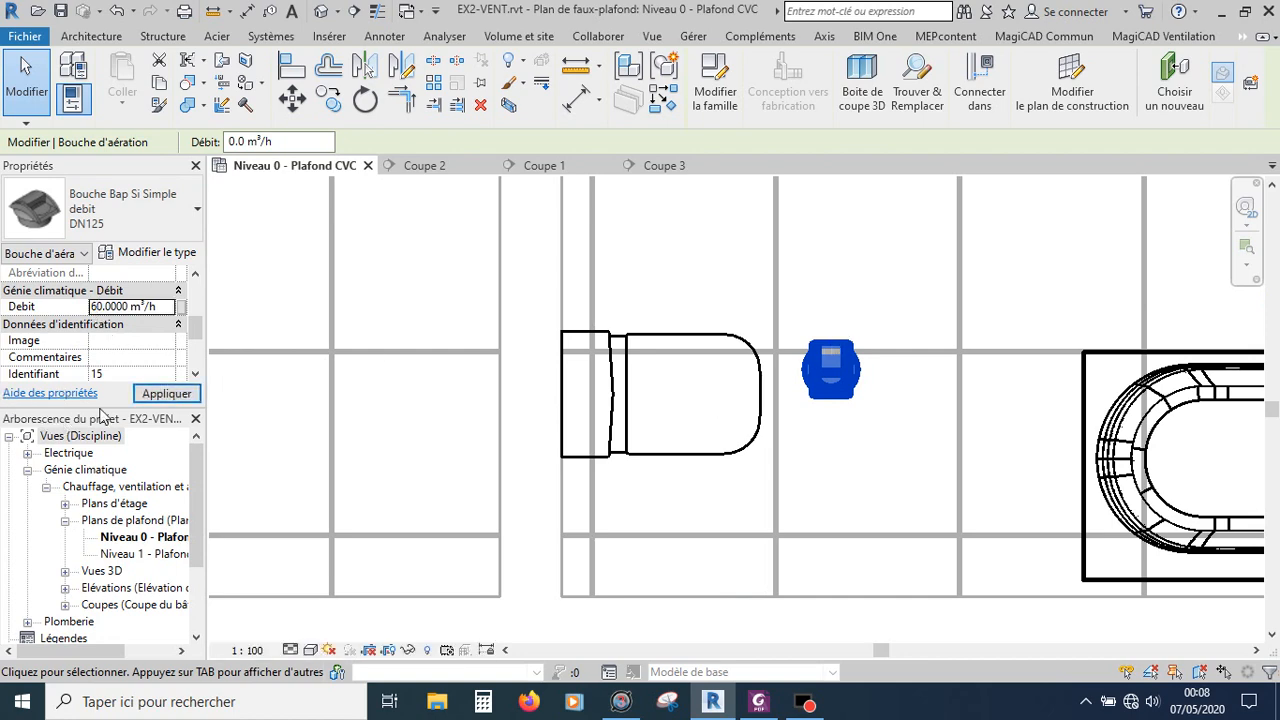
left_click(166, 393)
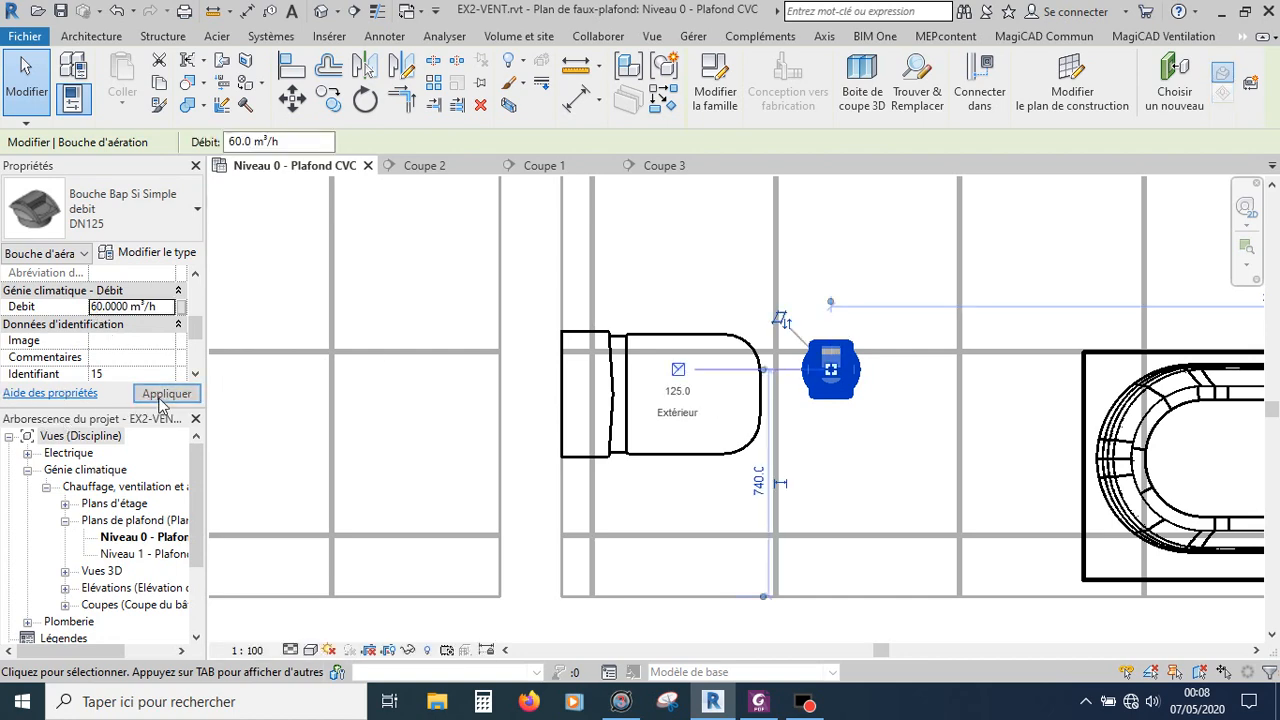
Step: Set the upper bathroom air terminal's flow rate (Debit) to 60 m³/h
left_click(839, 251)
scroll(837, 474, "down", 6)
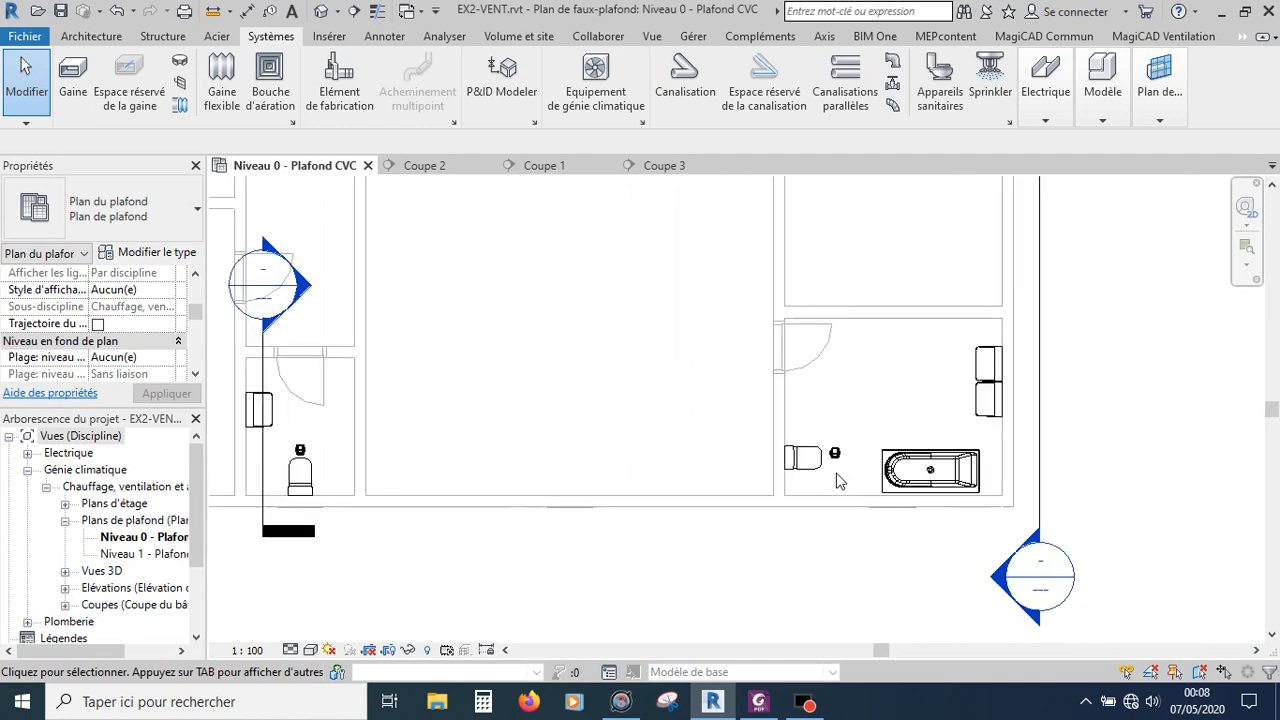
scroll(838, 481, "down", 5)
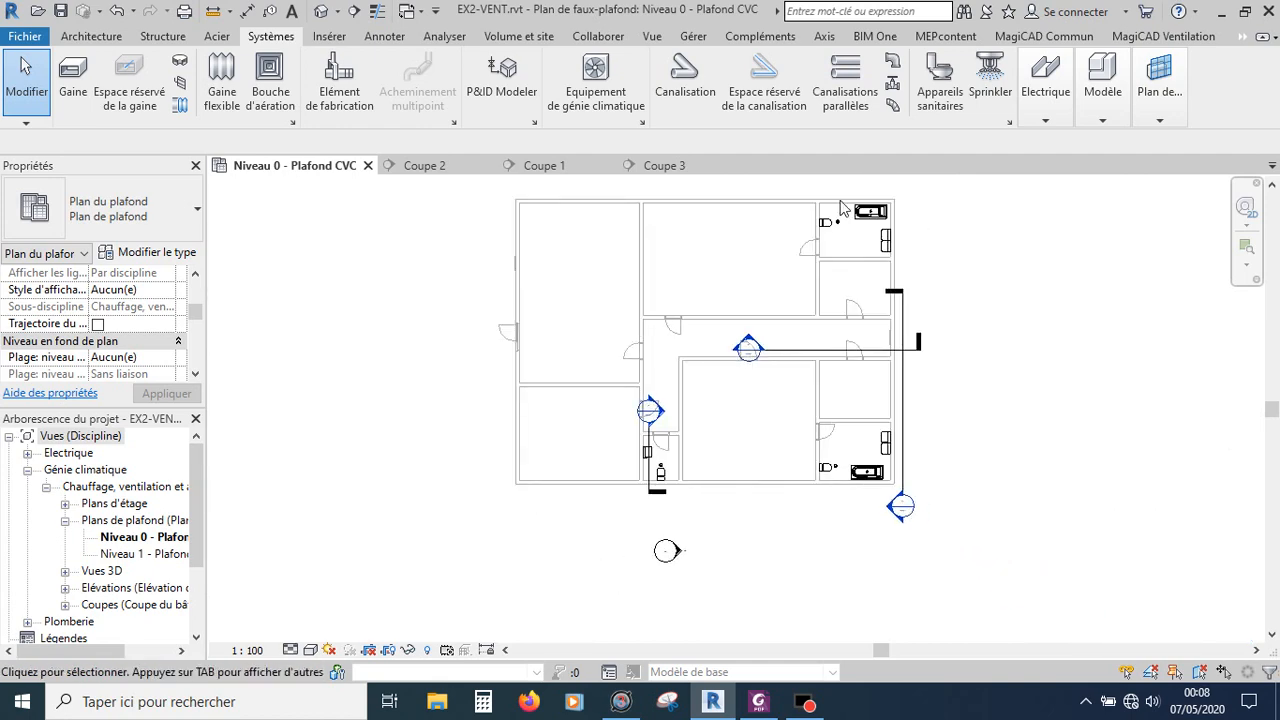
scroll(840, 207, "up", 8)
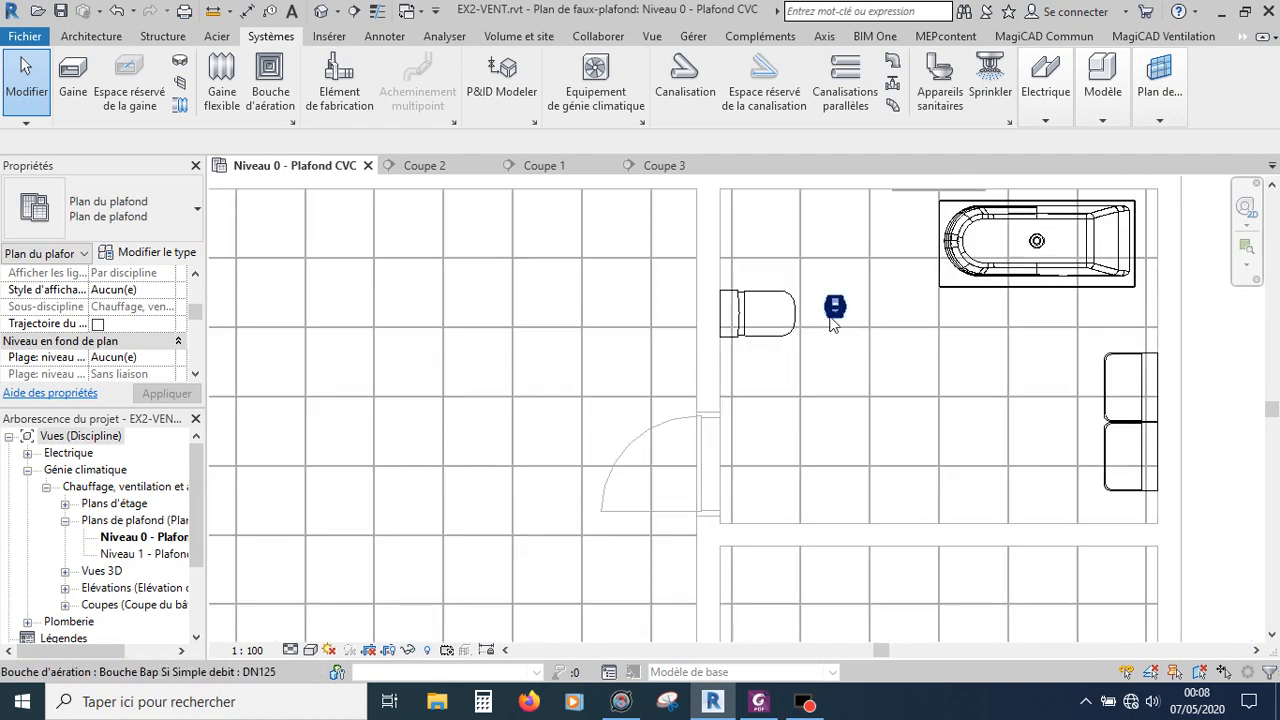
left_click(829, 318)
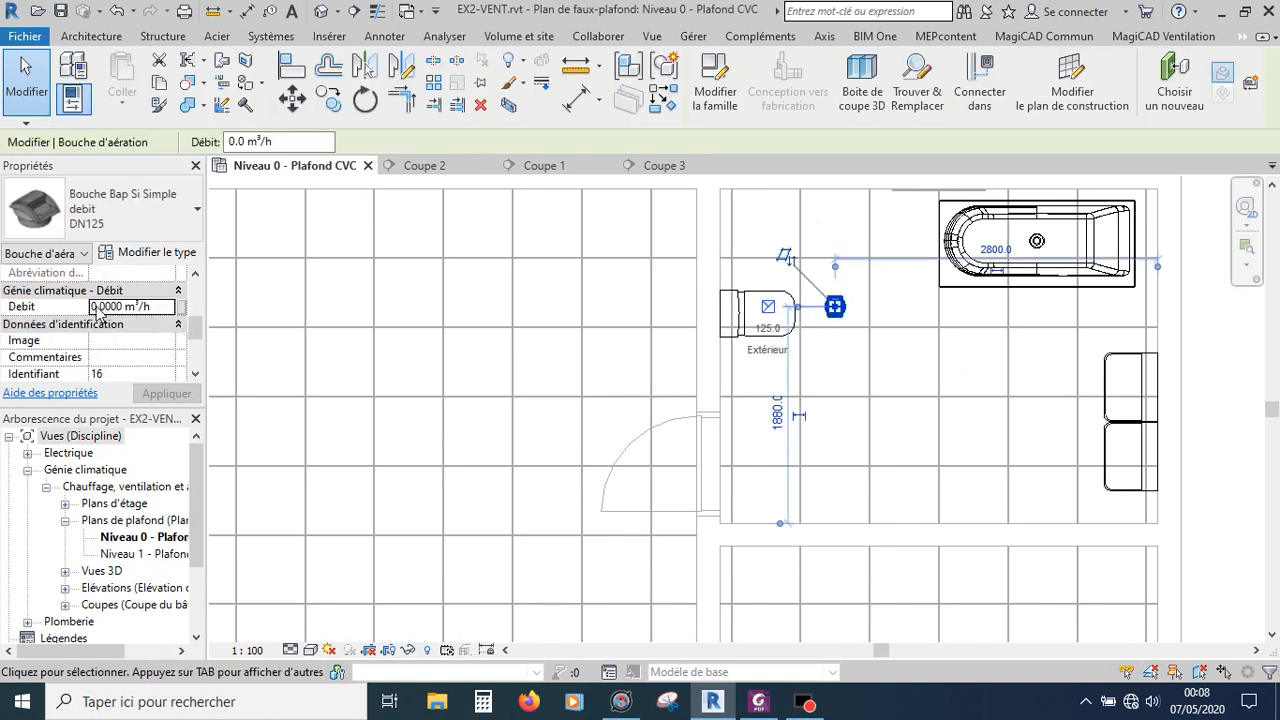
left_click(95, 307)
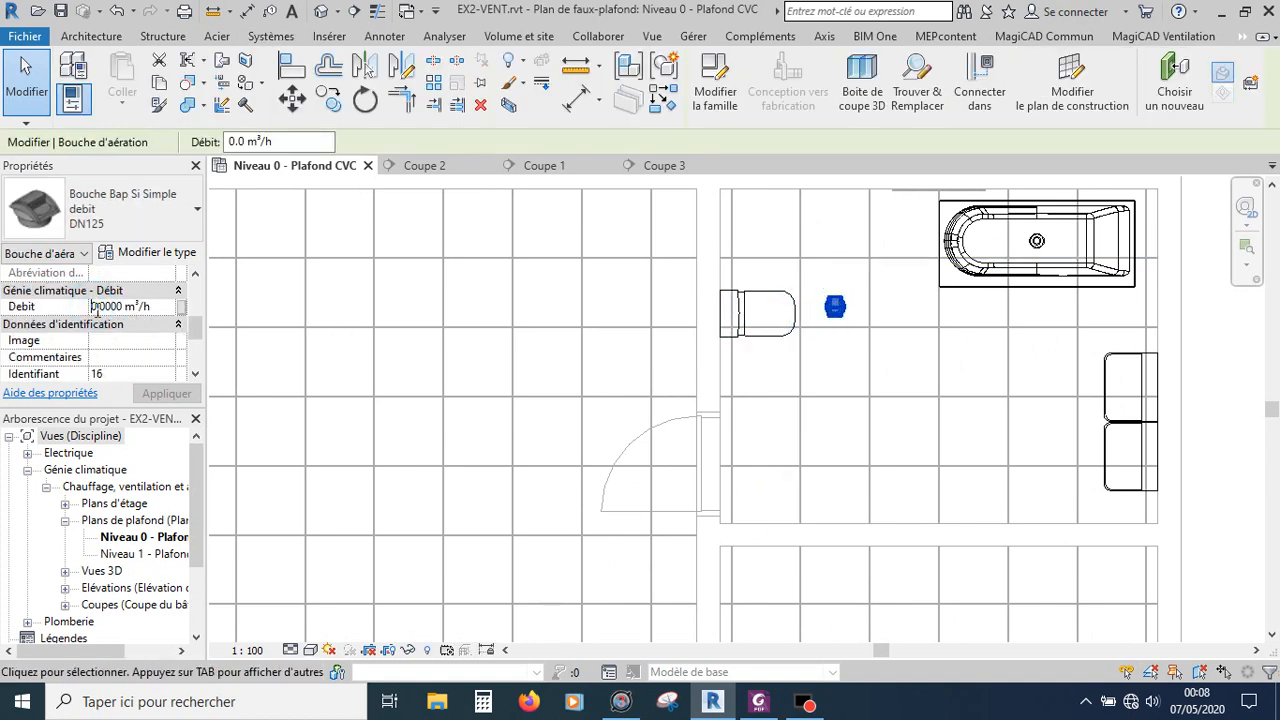
type("6")
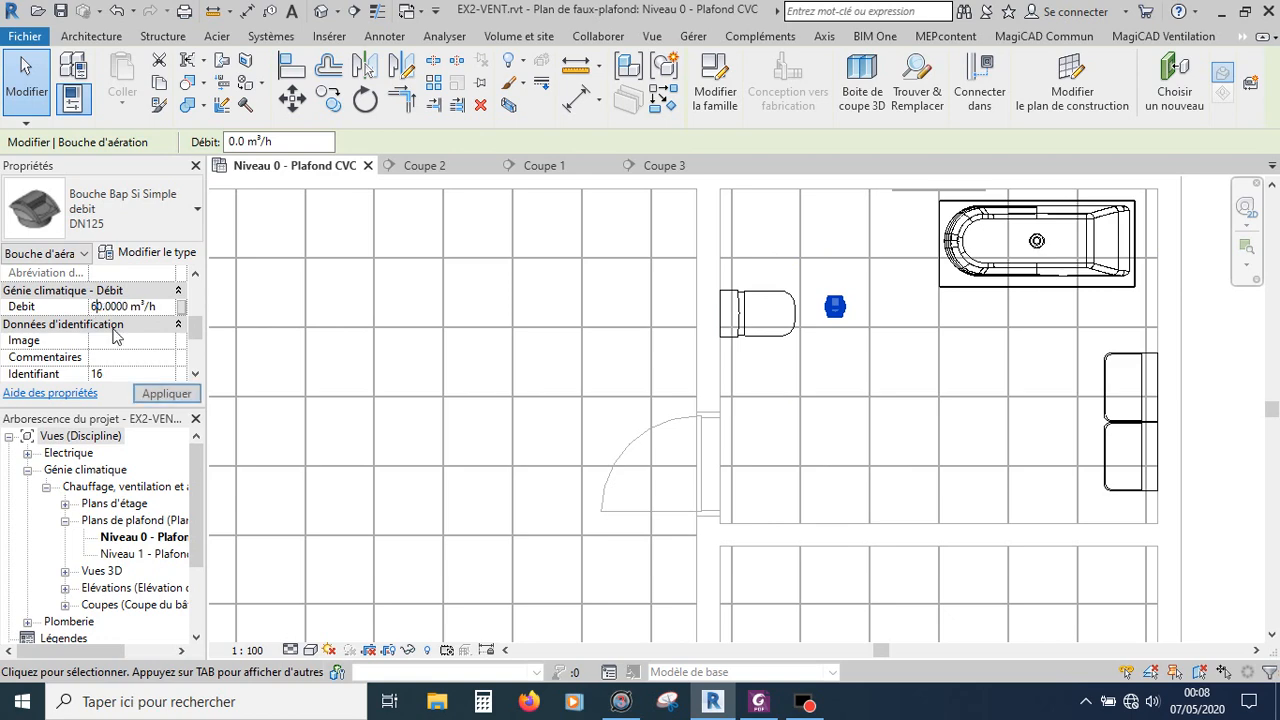
left_click(166, 396)
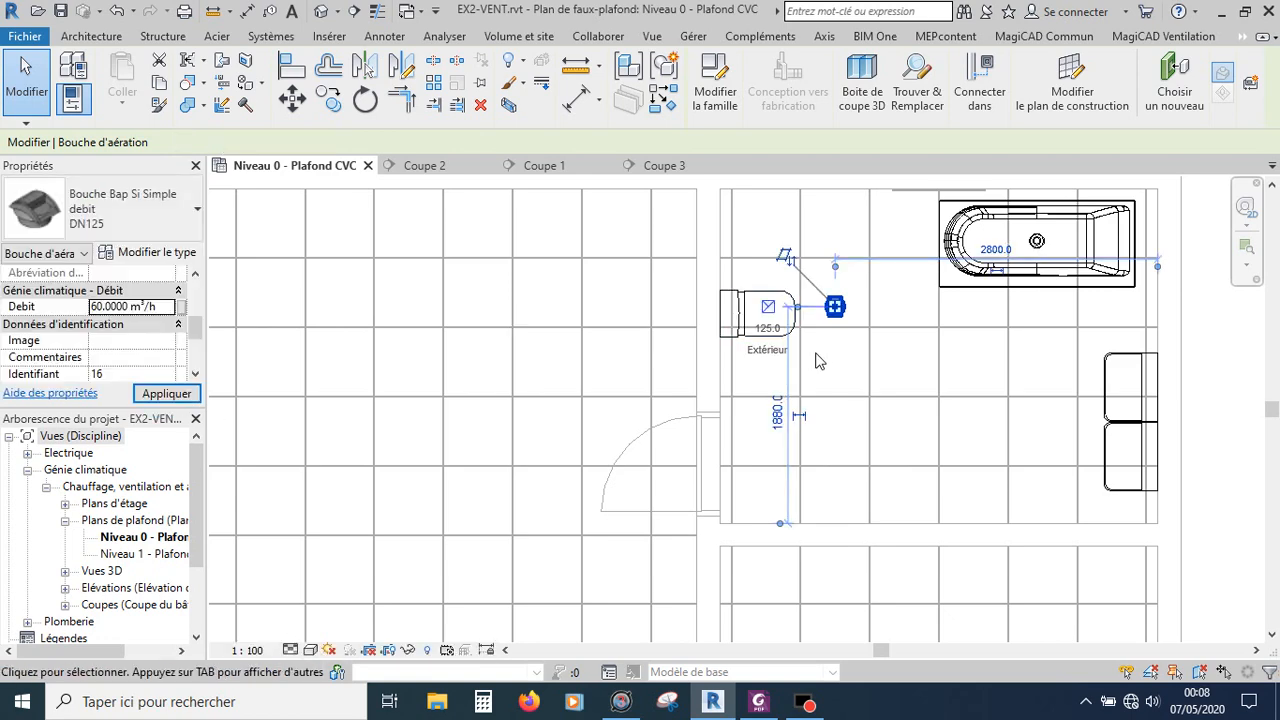
key("Escape")
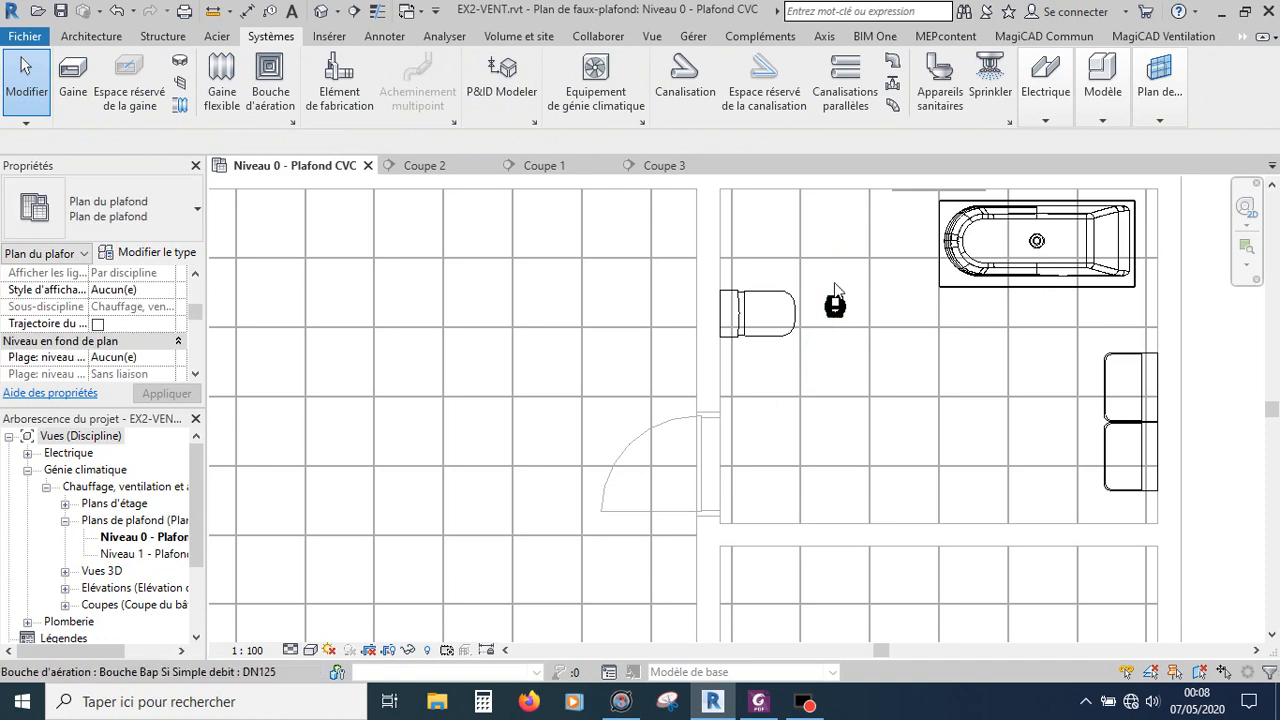
scroll(833, 294, "down", 2)
scroll(835, 292, "down", 5)
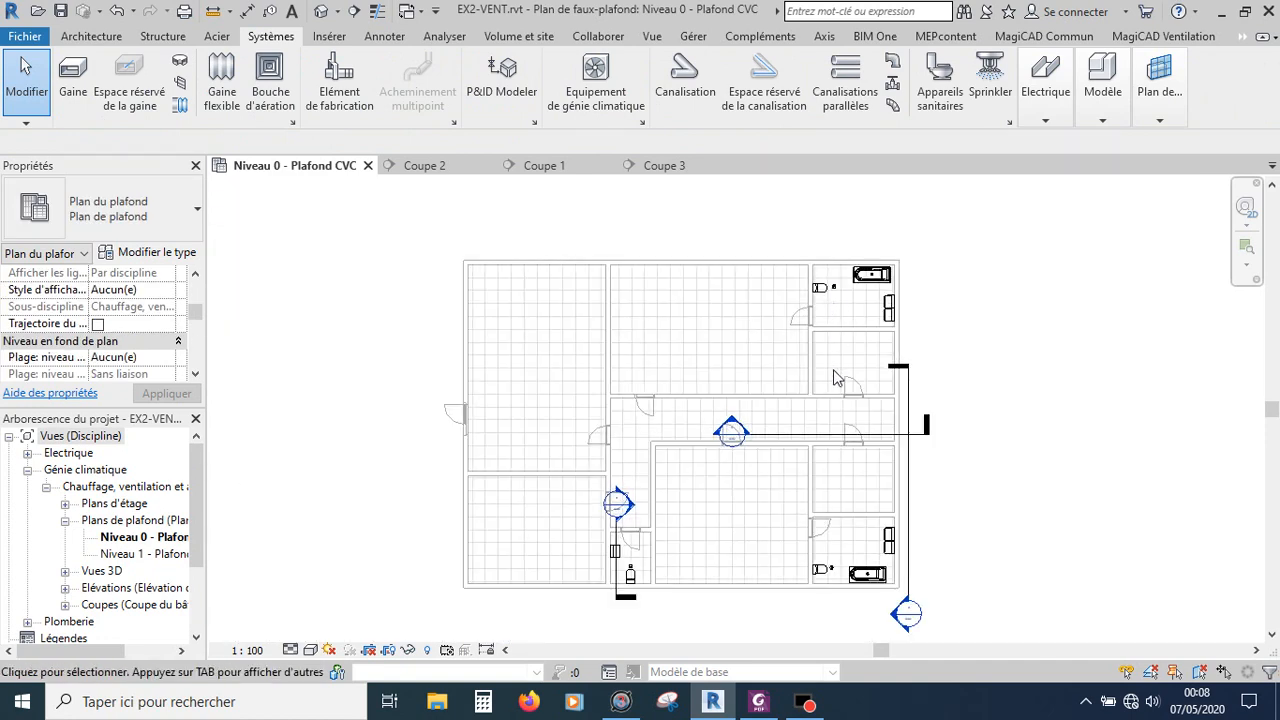
scroll(806, 490, "up", 1)
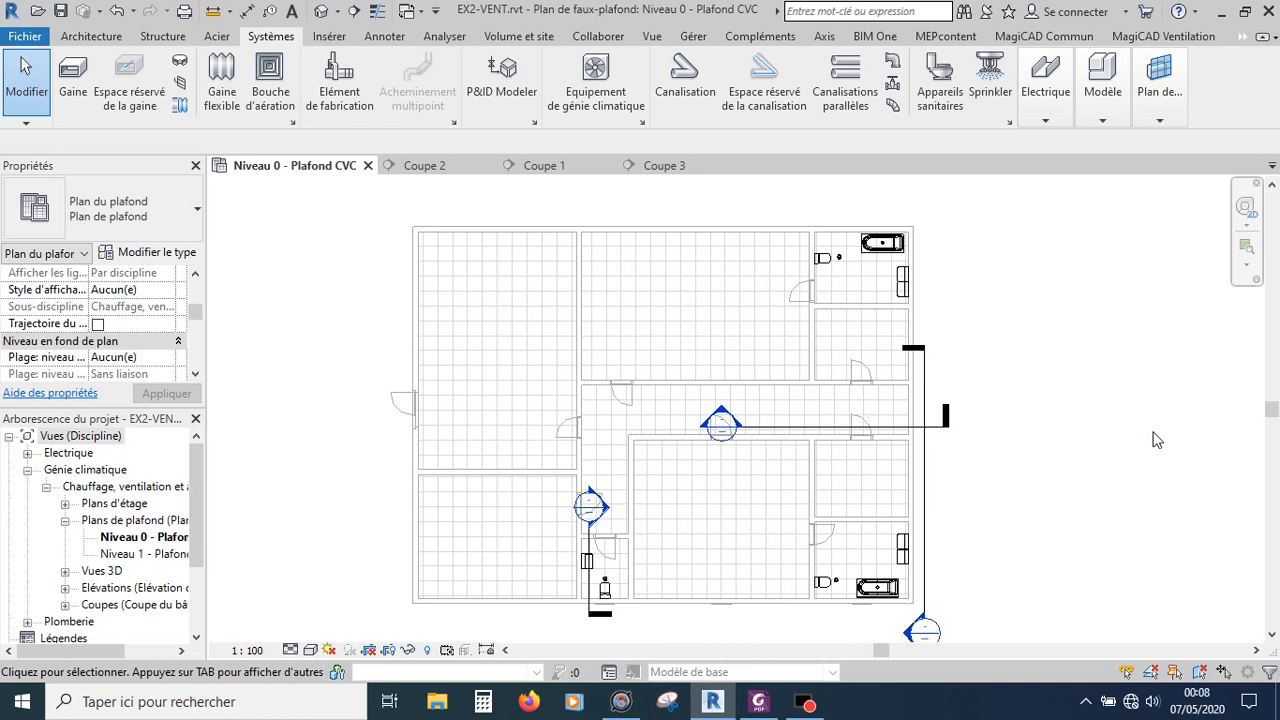
scroll(926, 431, "up", 3)
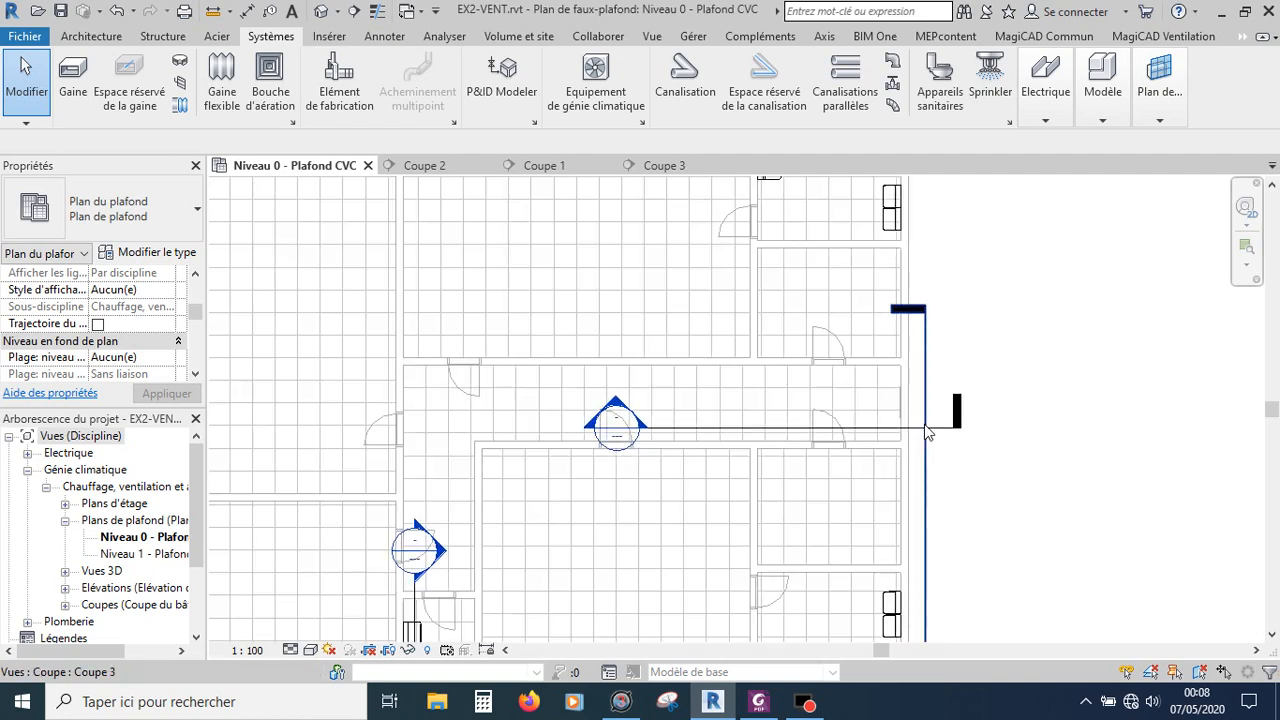
scroll(926, 431, "down", 2)
scroll(926, 431, "down", 1)
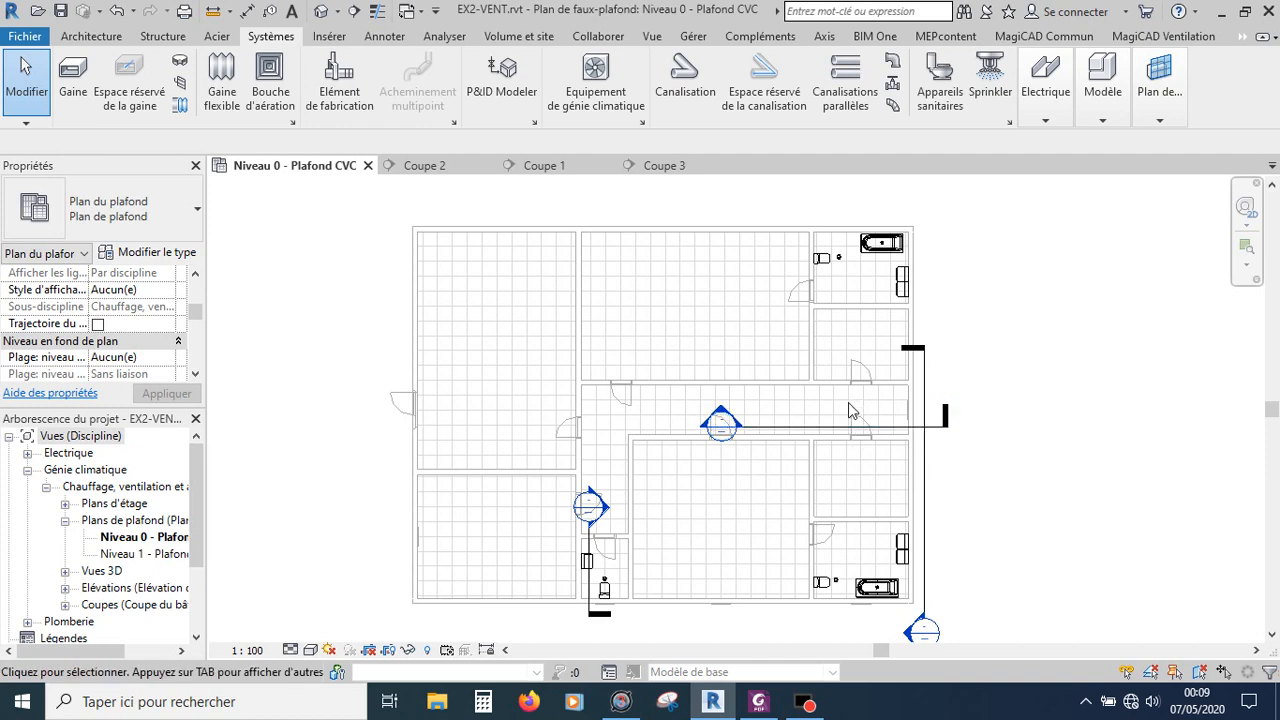
scroll(848, 430, "up", 1)
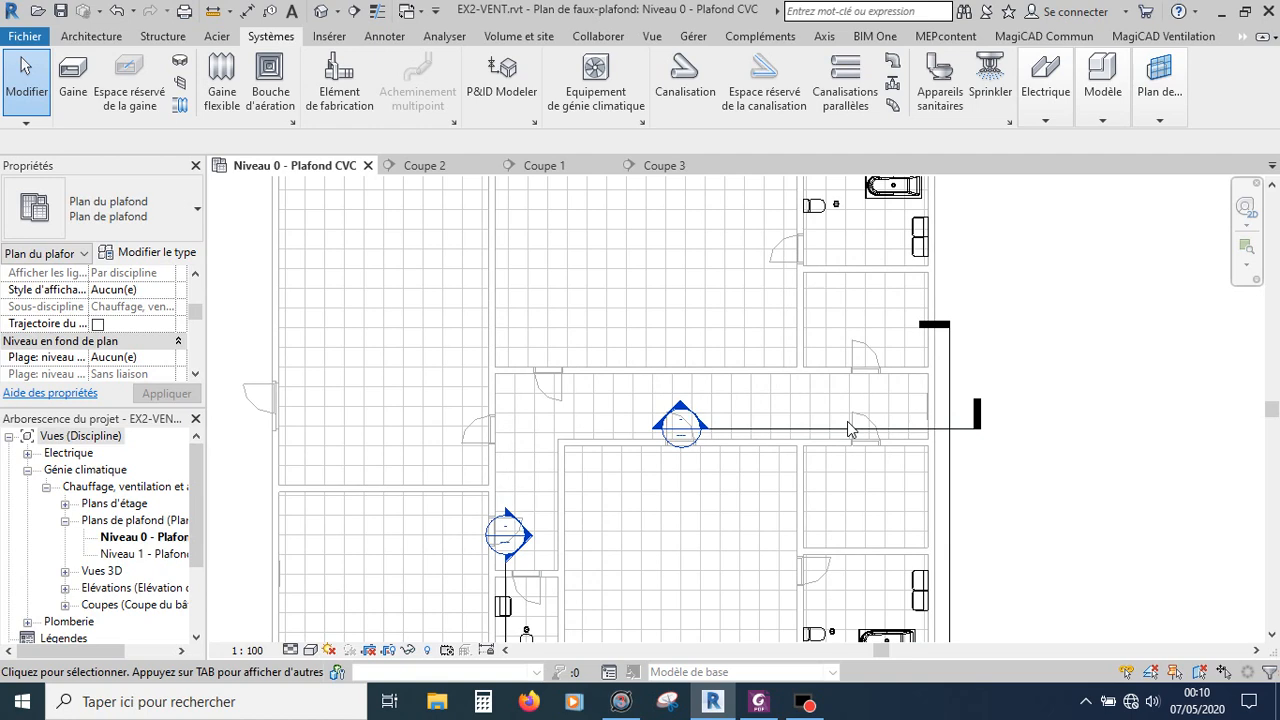
Step: Check the theoretical and standard duct diameter for a 150 m³/h air flow in PhiCalculator
scroll(845, 390, "down", 1)
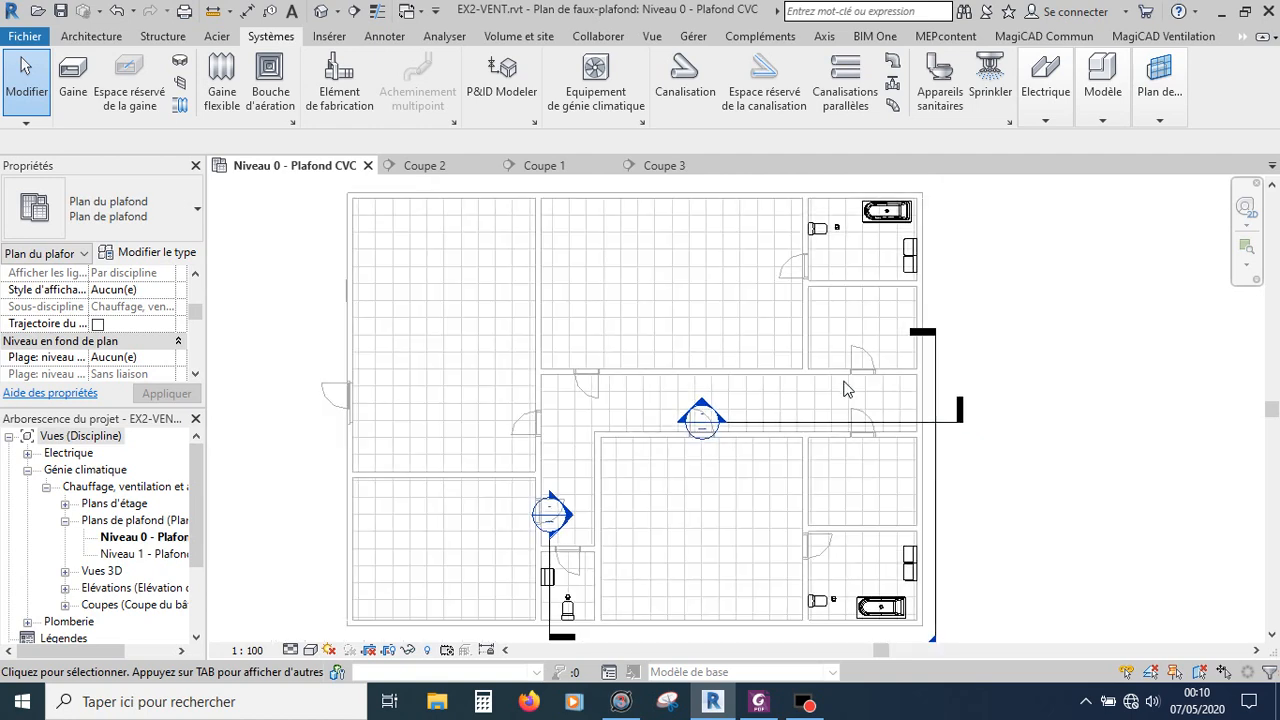
scroll(845, 390, "down", 2)
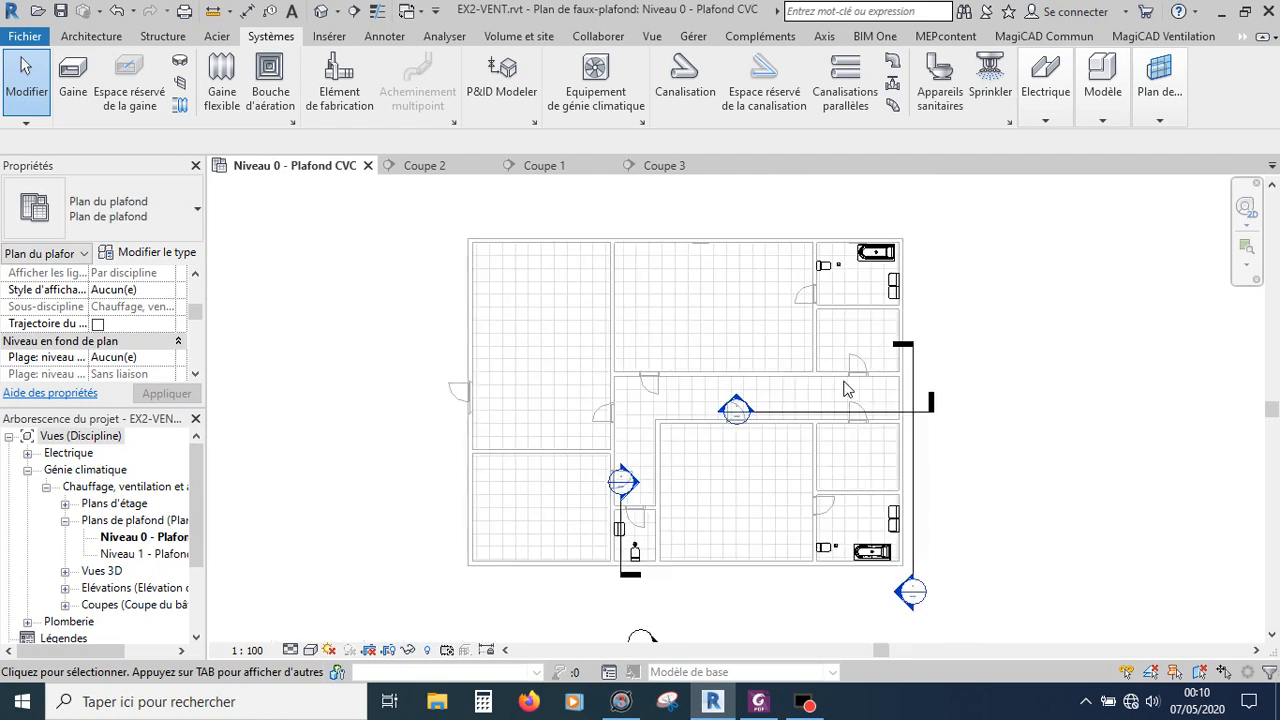
scroll(845, 390, "up", 1)
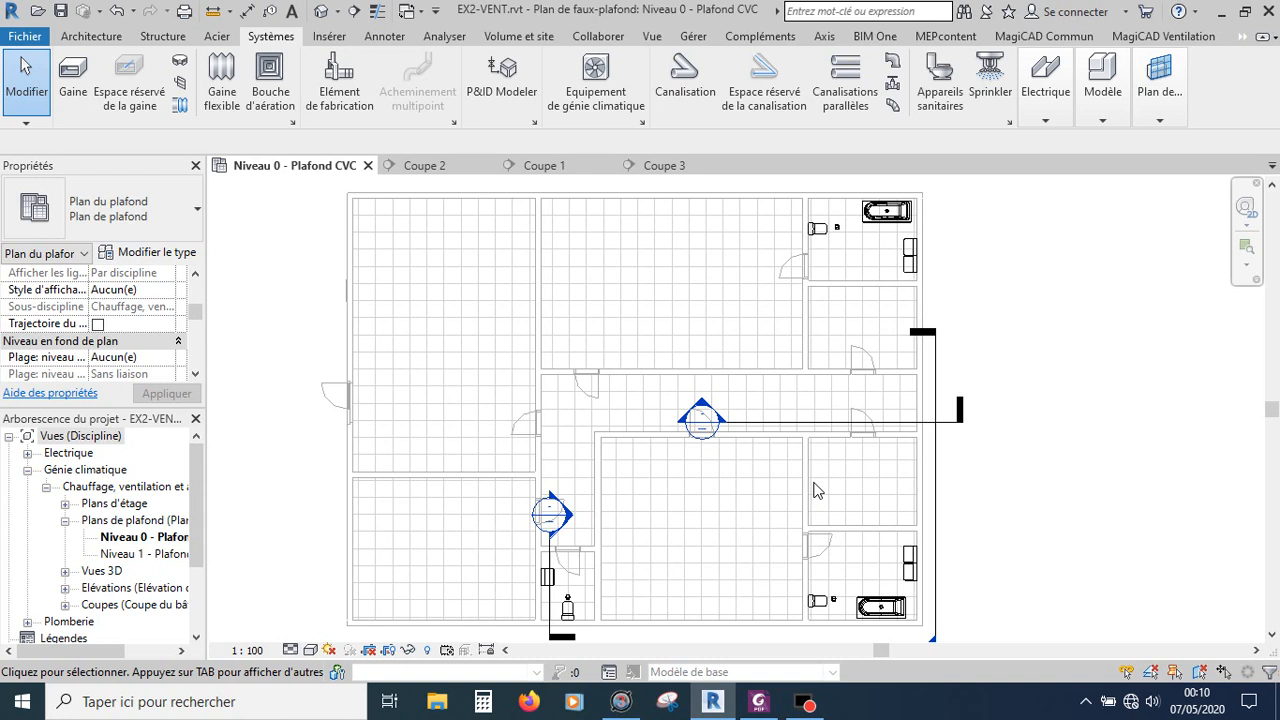
scroll(878, 421, "up", 2)
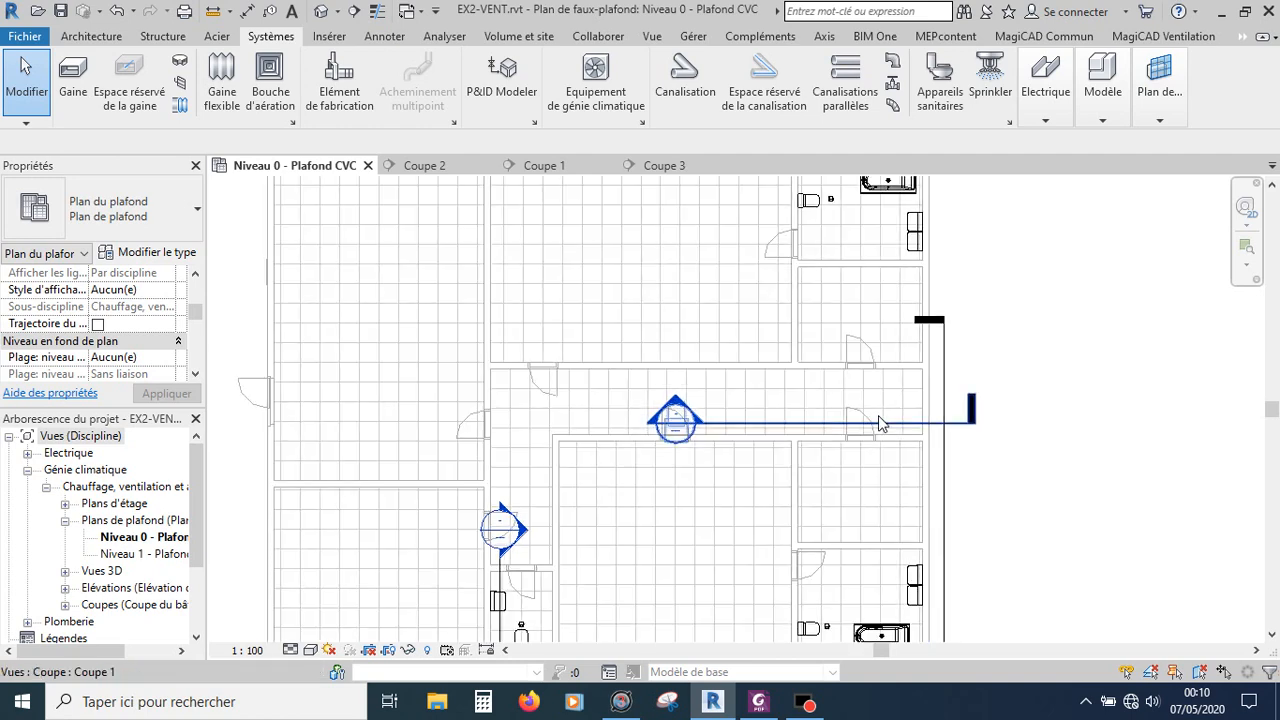
scroll(878, 421, "down", 1)
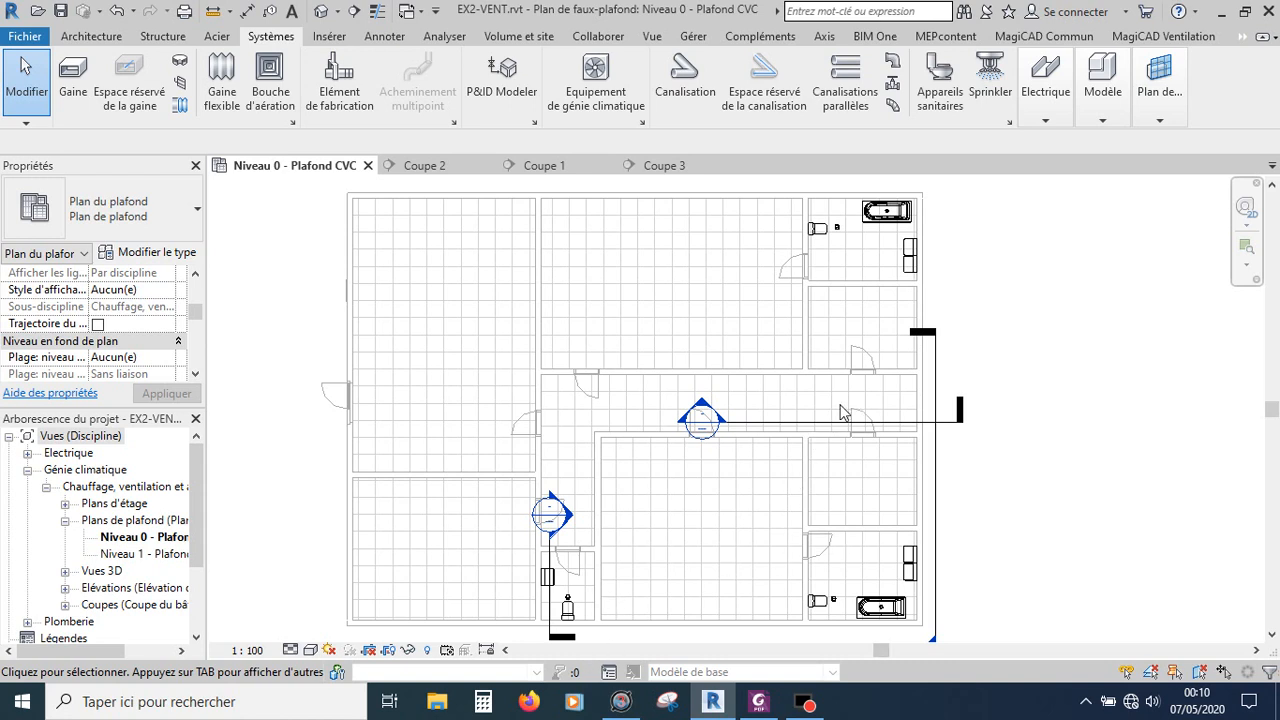
left_click(615, 703)
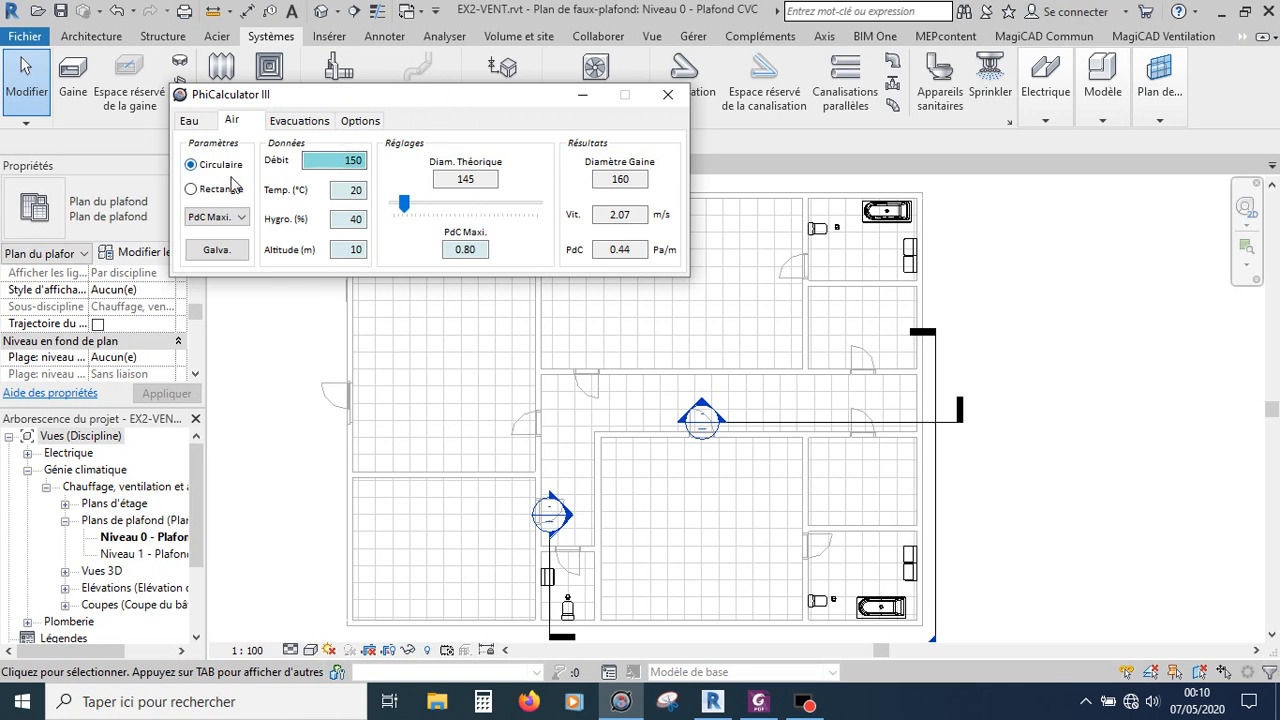
double_click(352, 158)
double_click(483, 183)
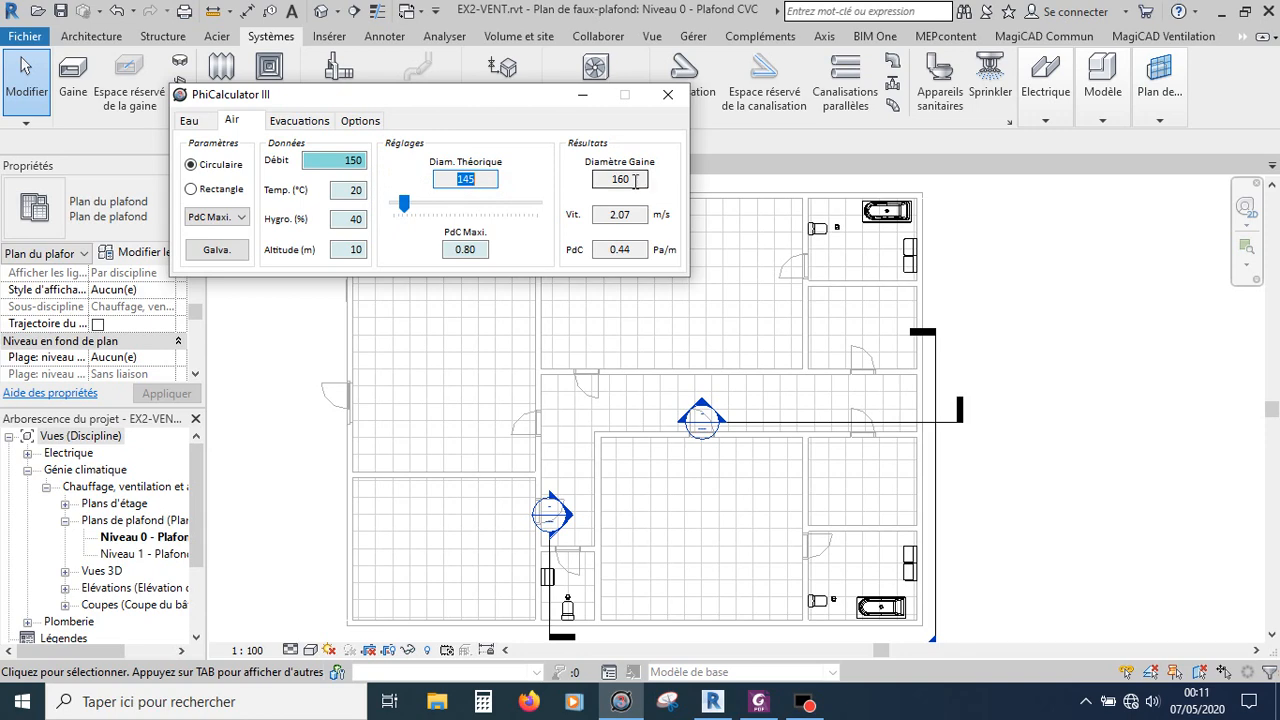
left_click(582, 94)
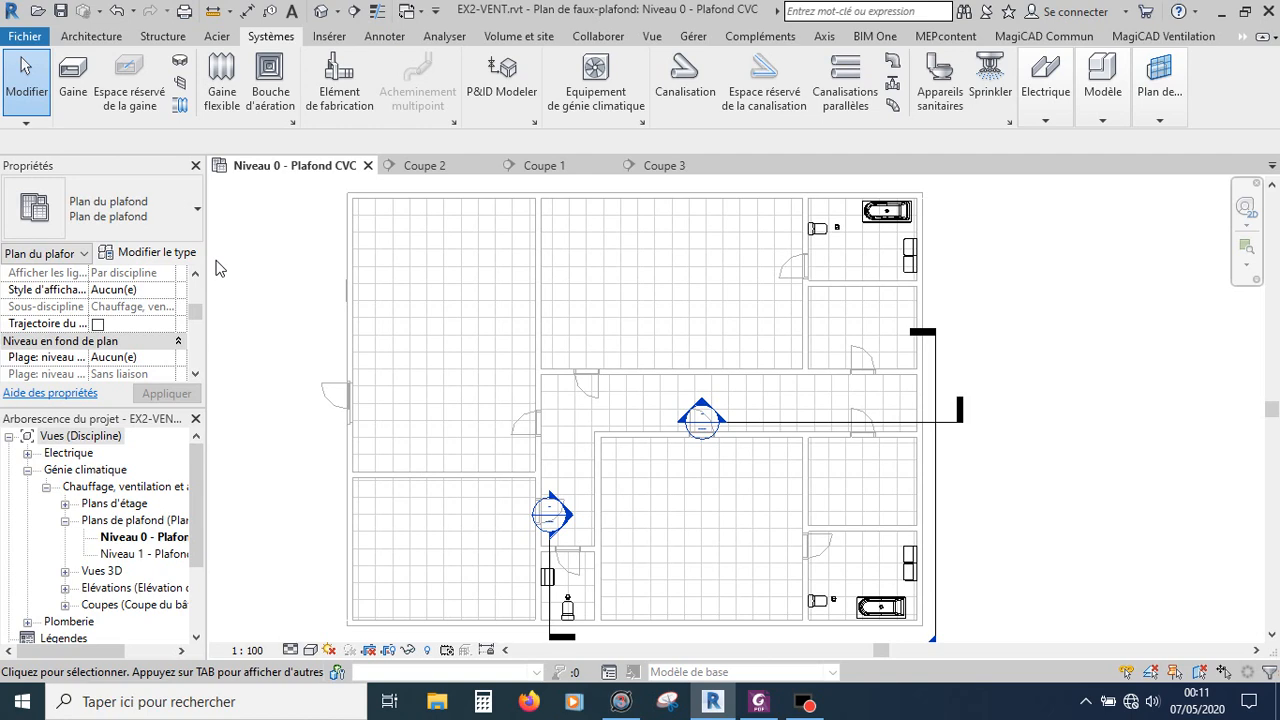
Step: Place an ALDES IN LINE XSilent Ø160 fan unit on the Niveau 0 work plane in the corridor with a 3000 offset
left_click(601, 92)
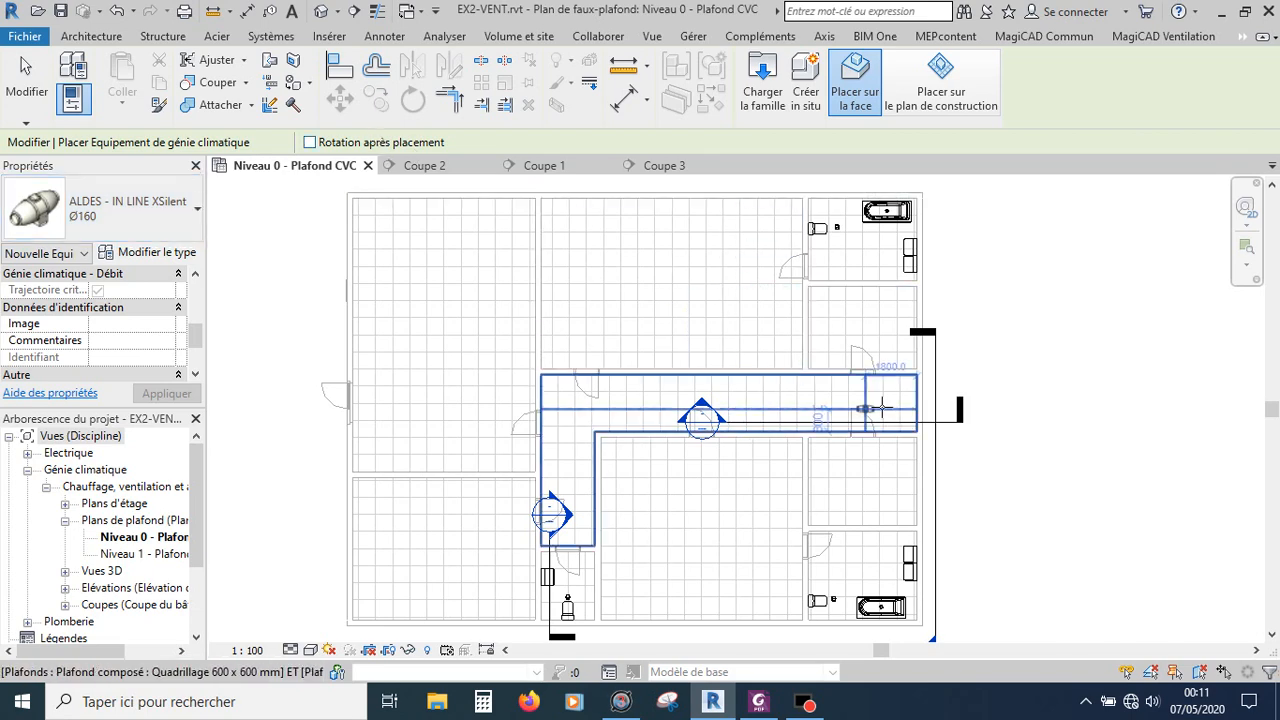
scroll(882, 405, "up", 2)
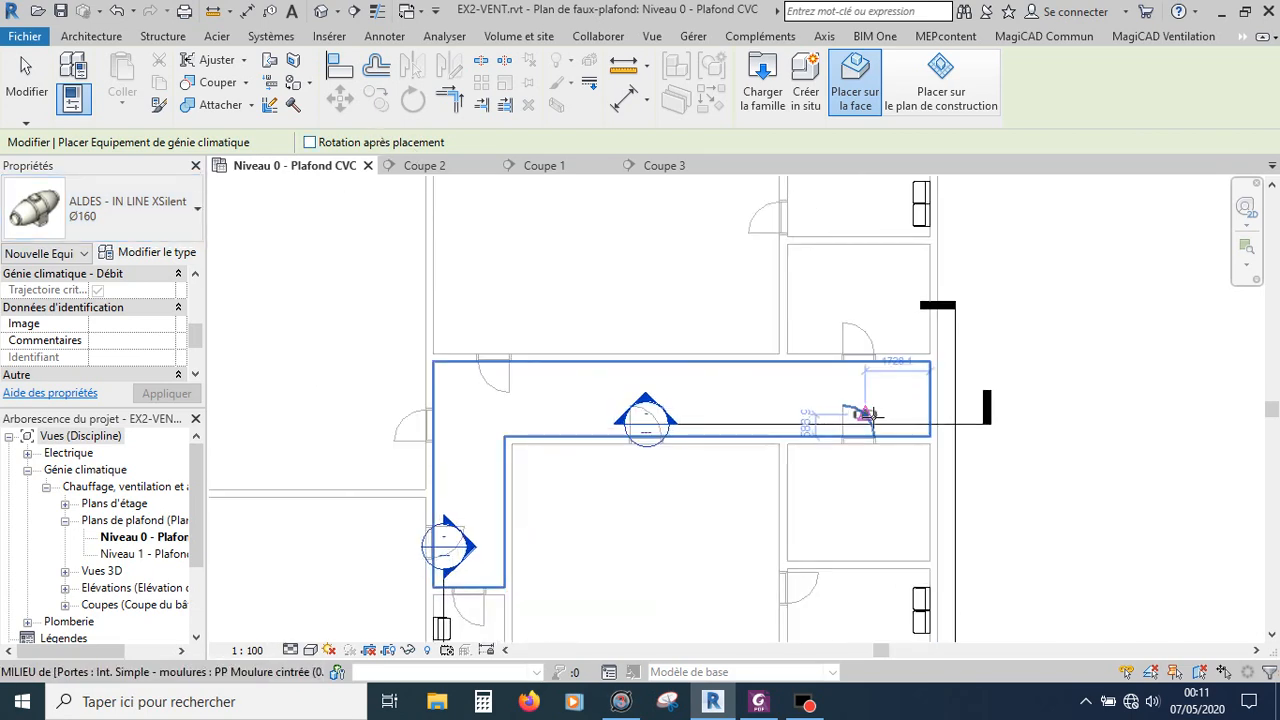
left_click(929, 108)
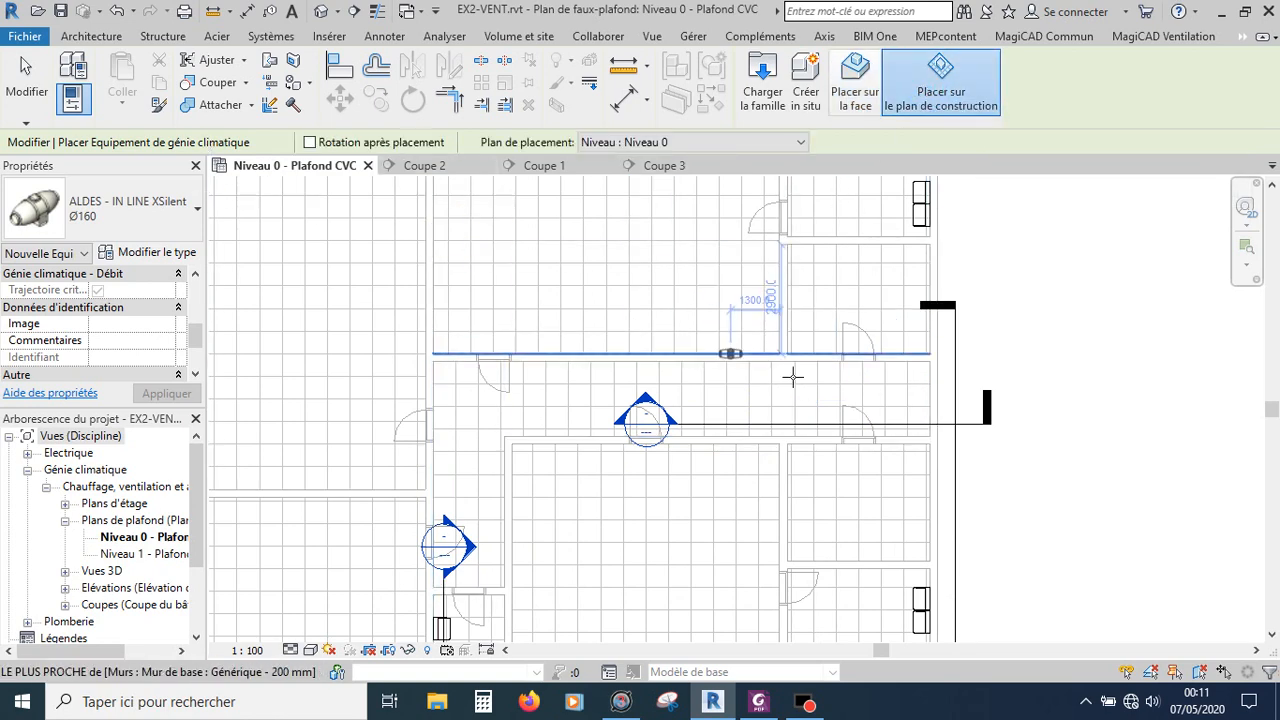
scroll(110, 320, "up", 3)
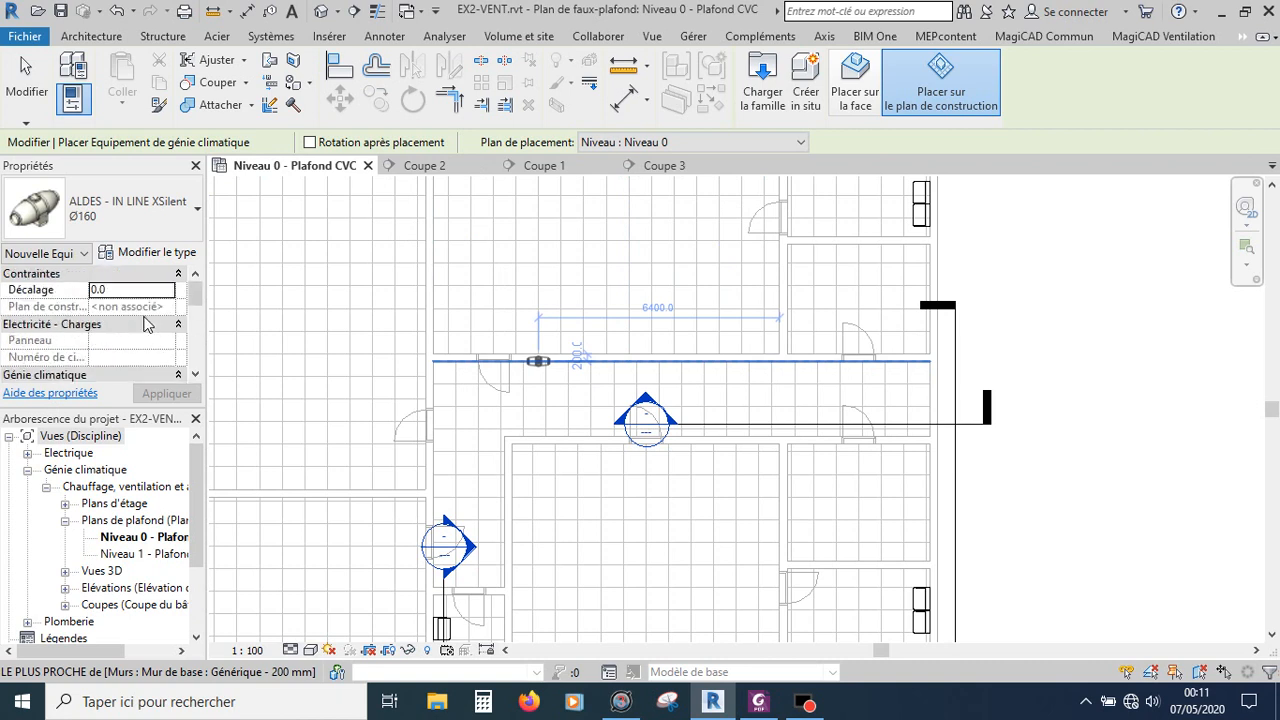
left_click(127, 290)
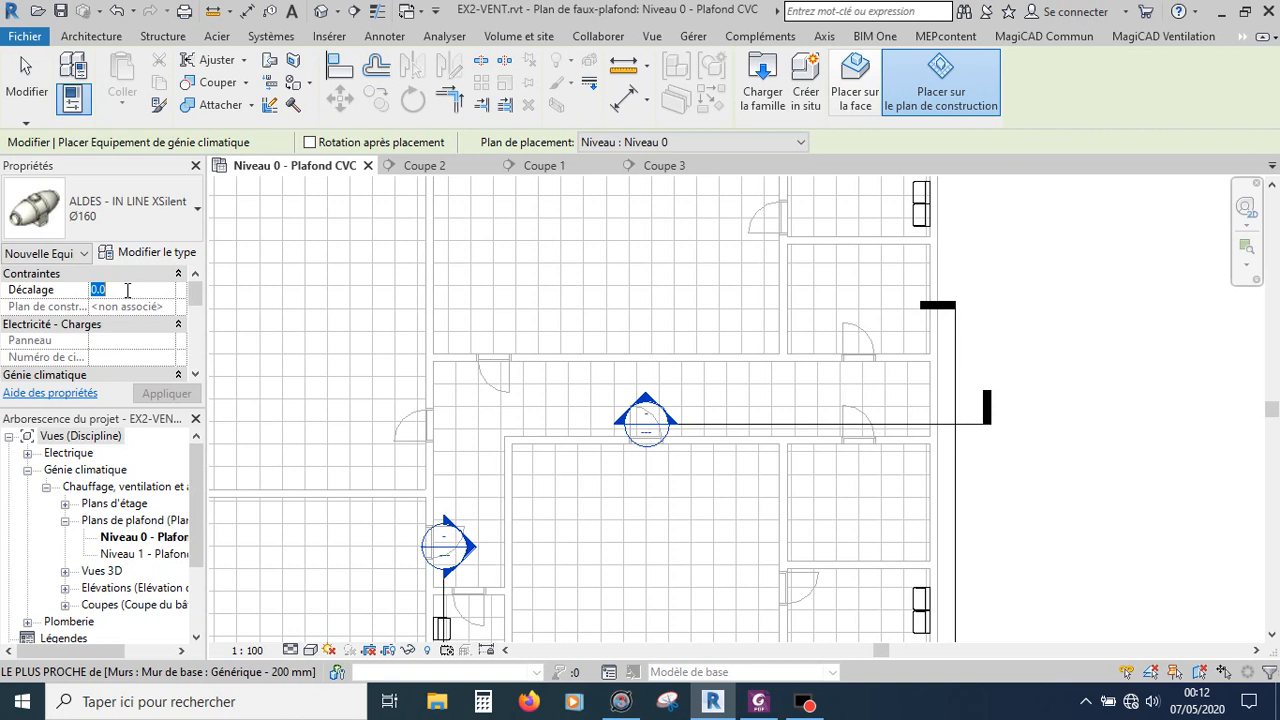
type("3000")
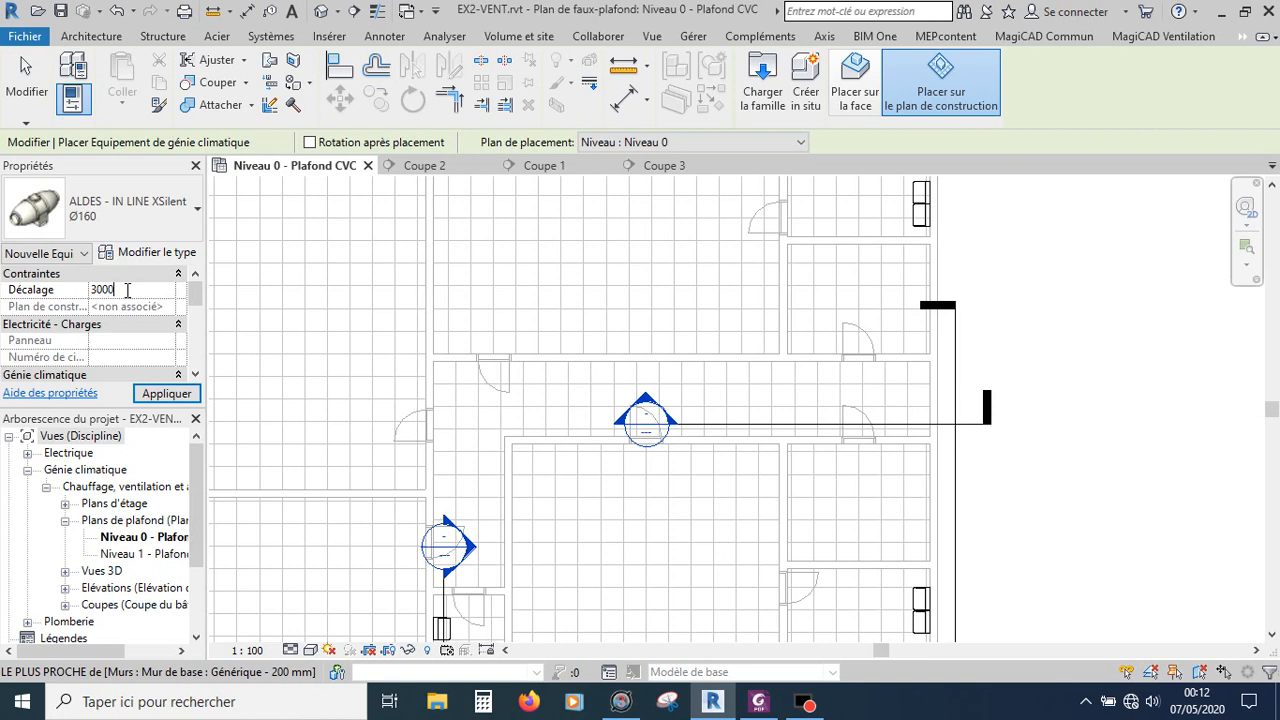
left_click(150, 393)
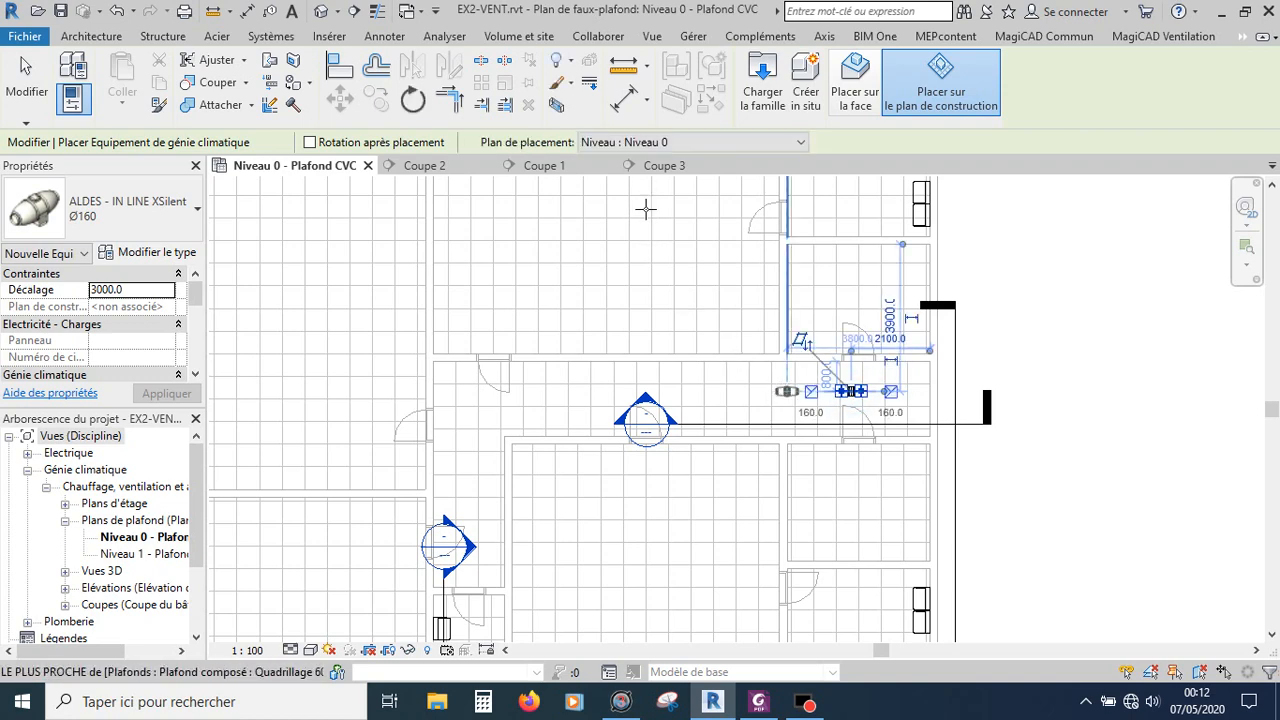
Step: Raise the fan unit's offset to 3220 in the Coupe 1 section view
left_click(540, 166)
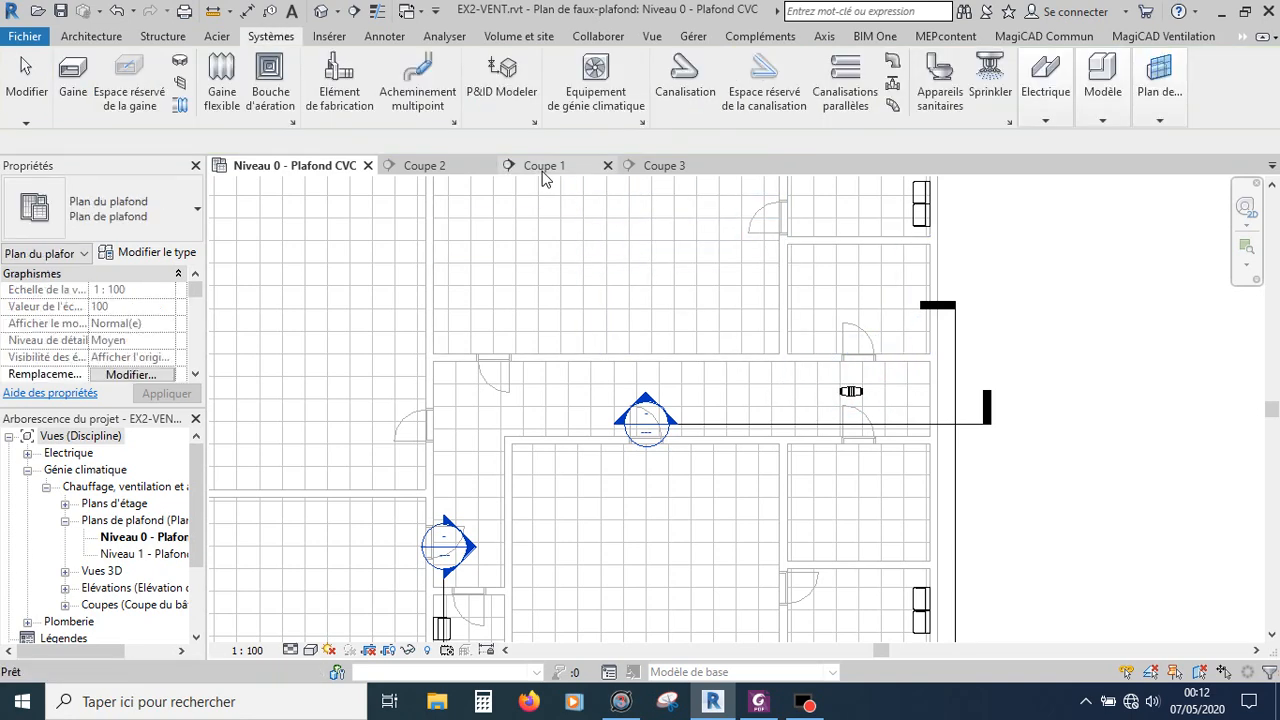
scroll(800, 290, "up", 1)
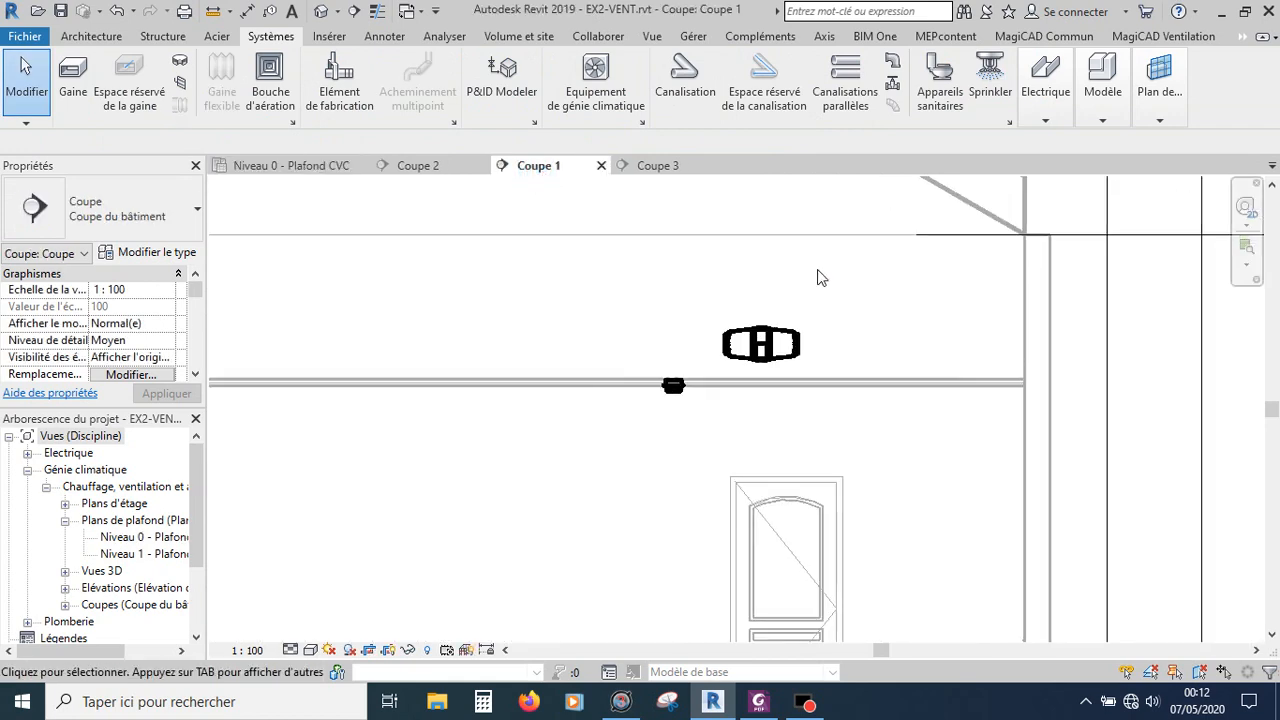
left_click(770, 345)
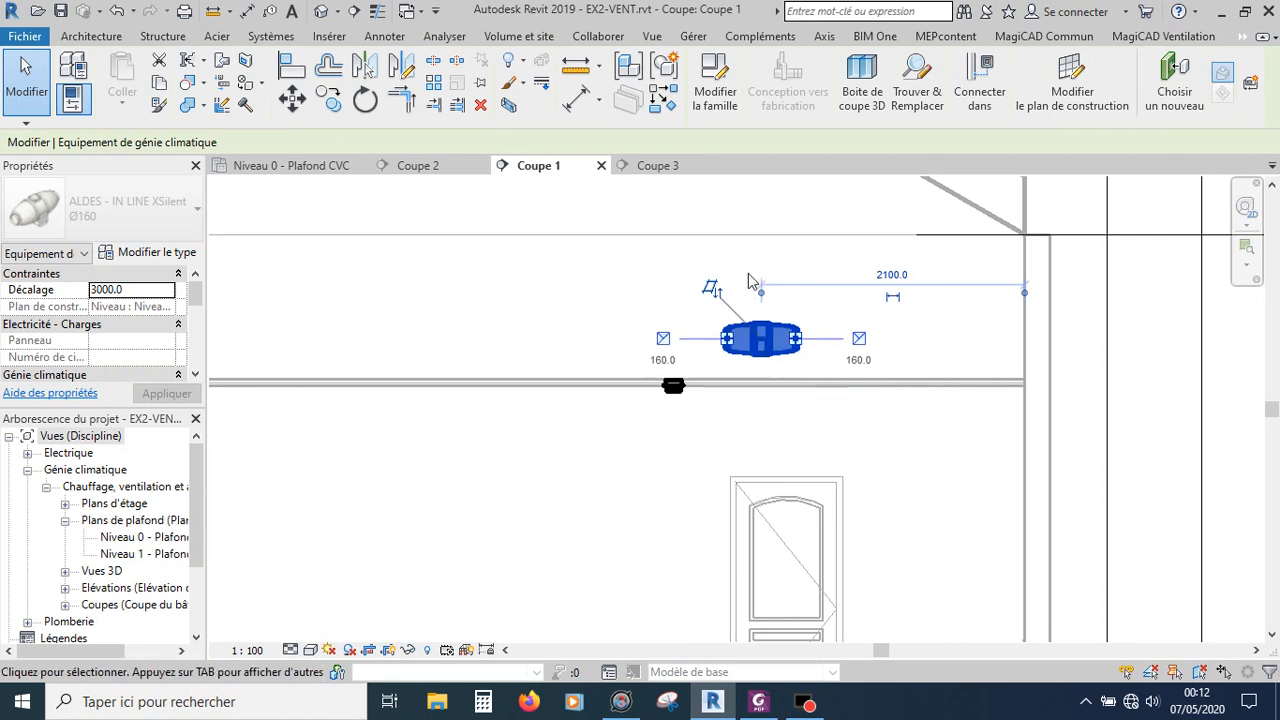
key("Up")
key("Up")
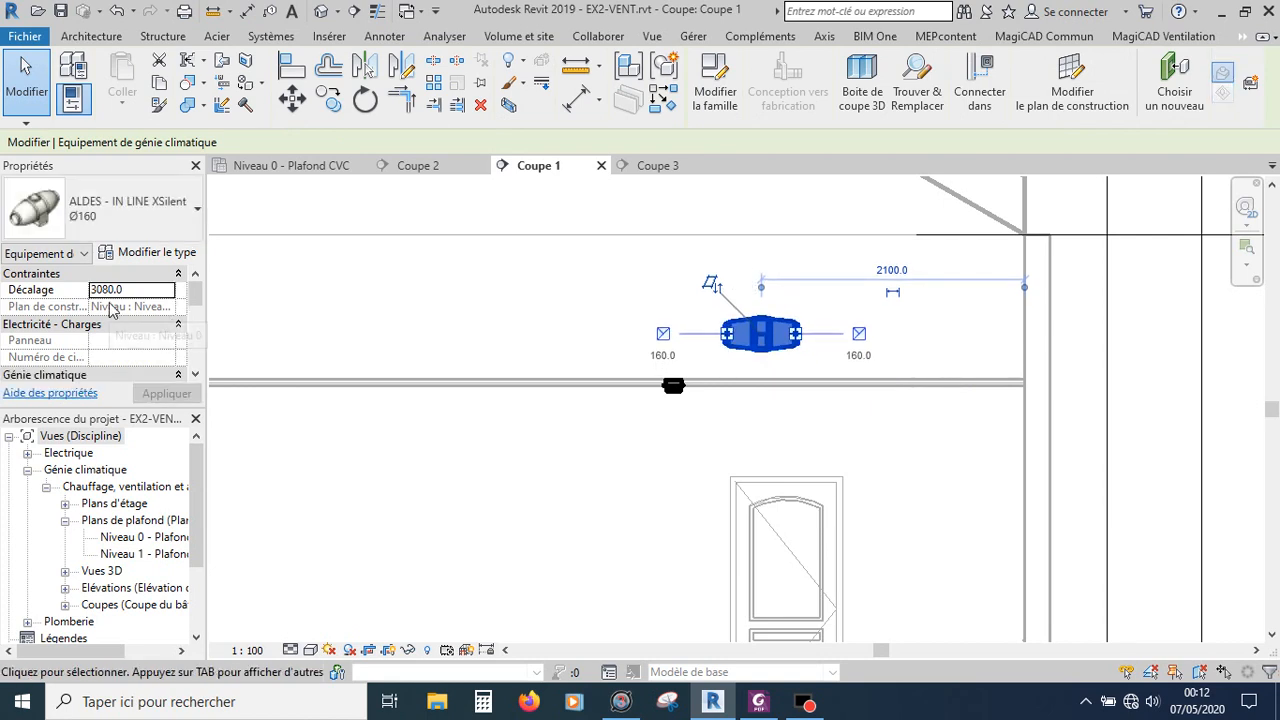
key("Up")
key("Up")
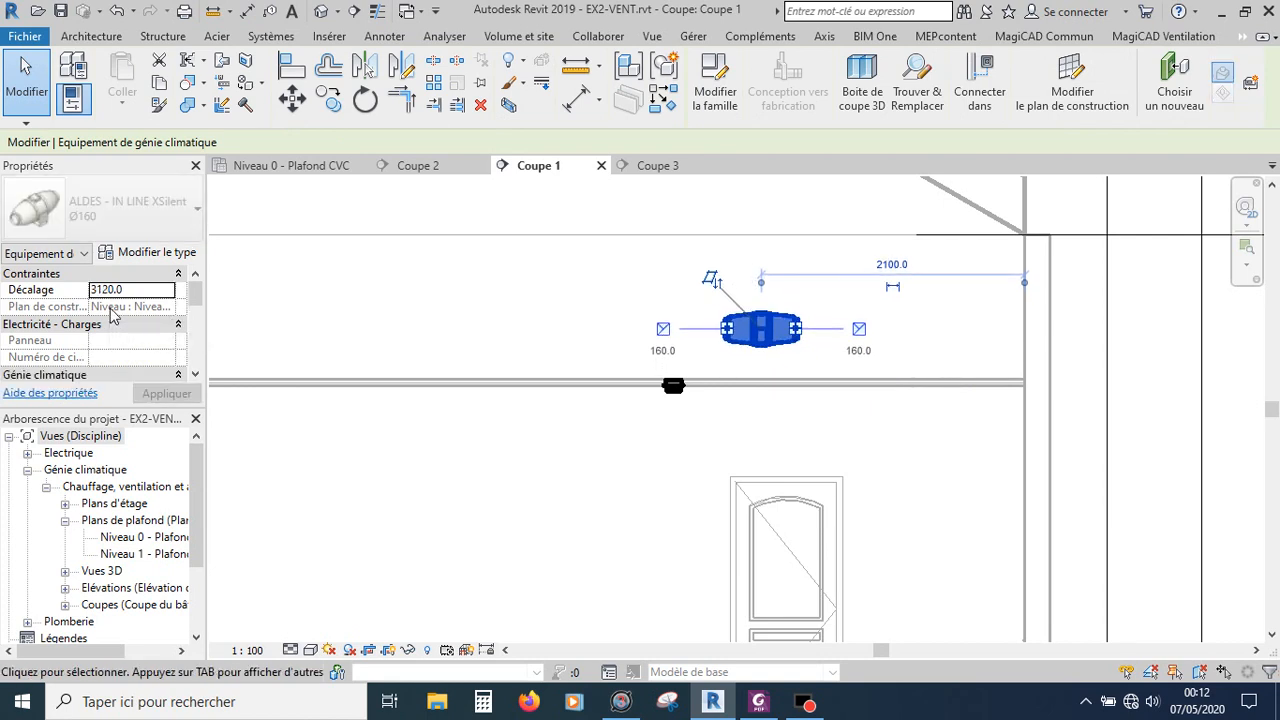
key("Up")
key("Up")
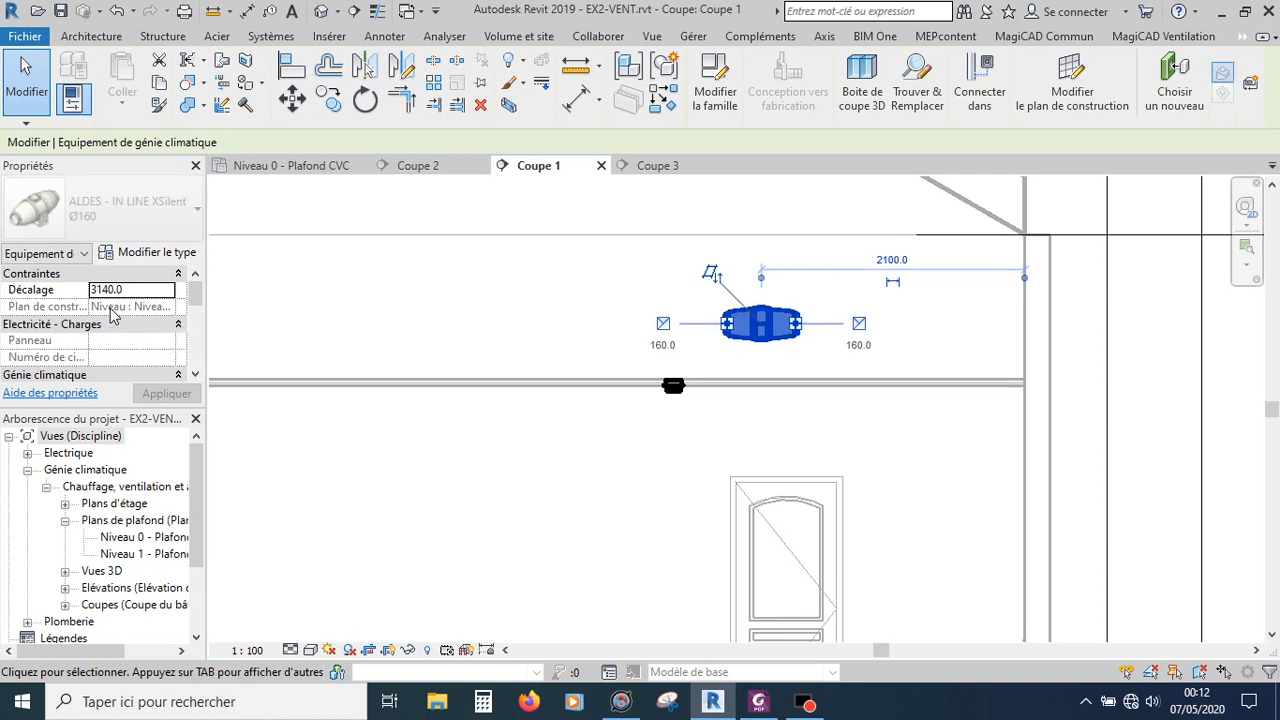
key("Up")
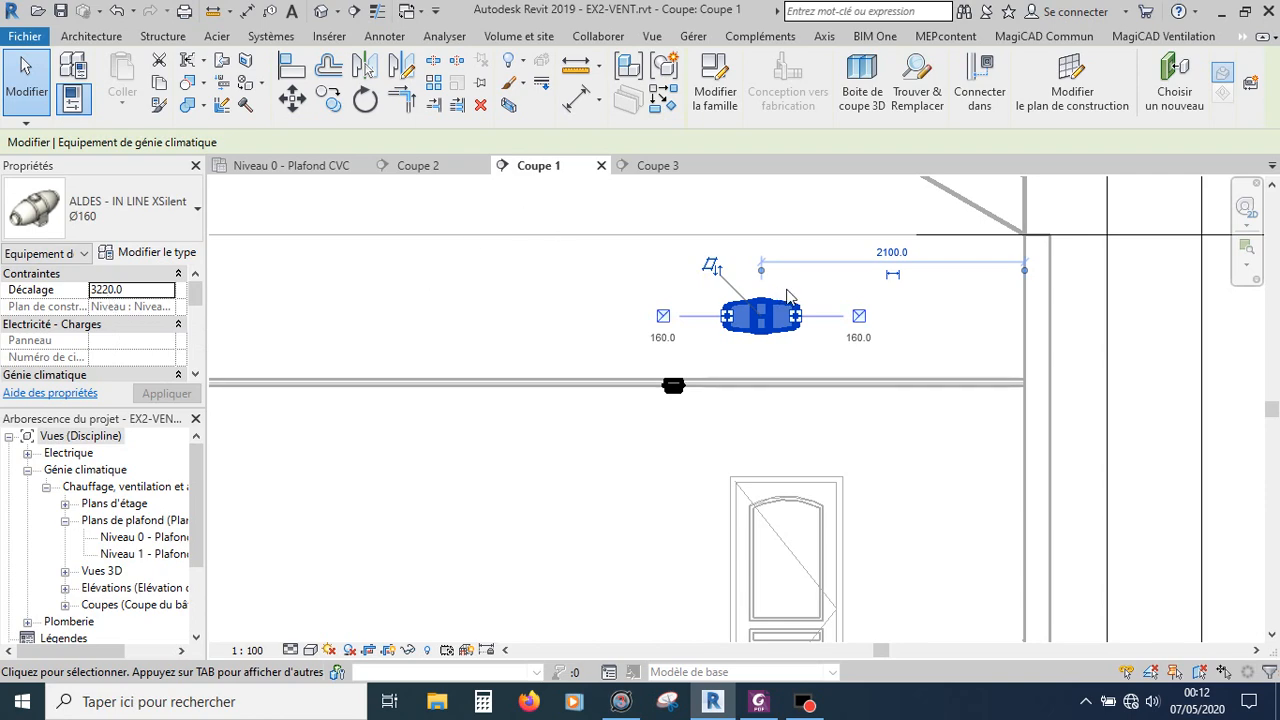
key("Escape")
Step: Place a Grille AR637 DN160 air terminal at 3200 elevation on the corridor's end wall, just east of the fan unit
left_click(288, 167)
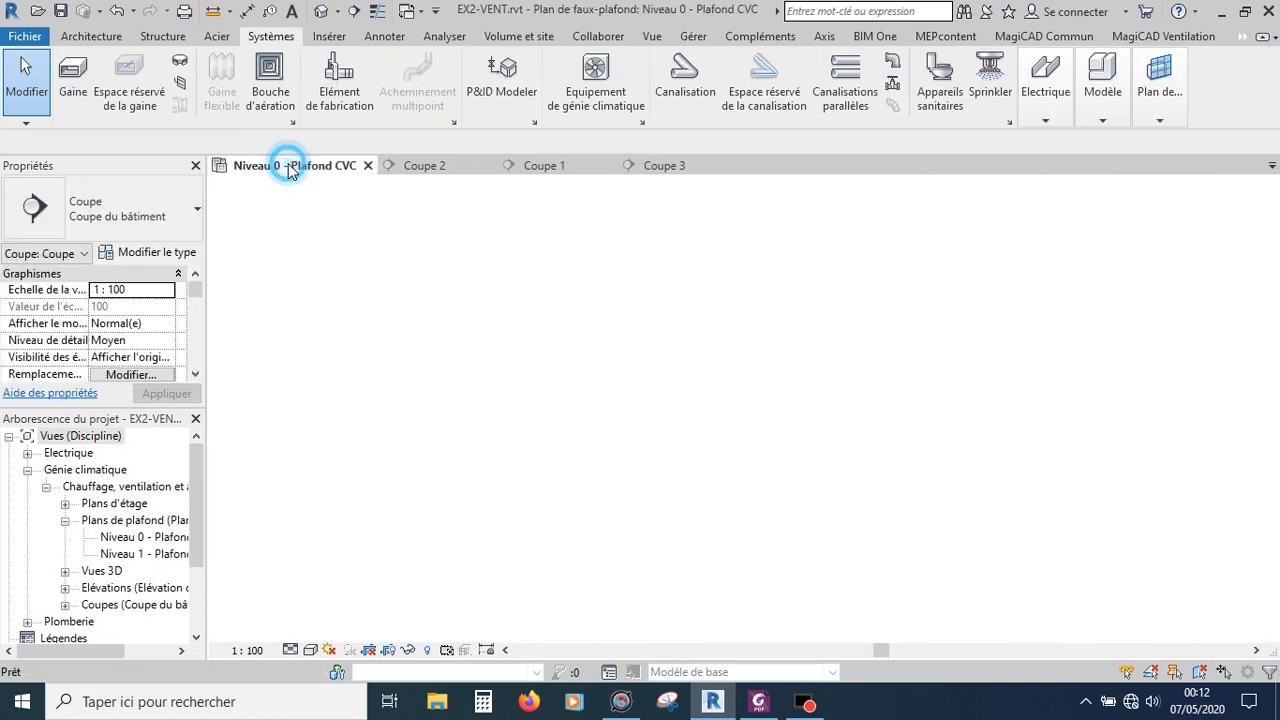
scroll(742, 268, "down", 3)
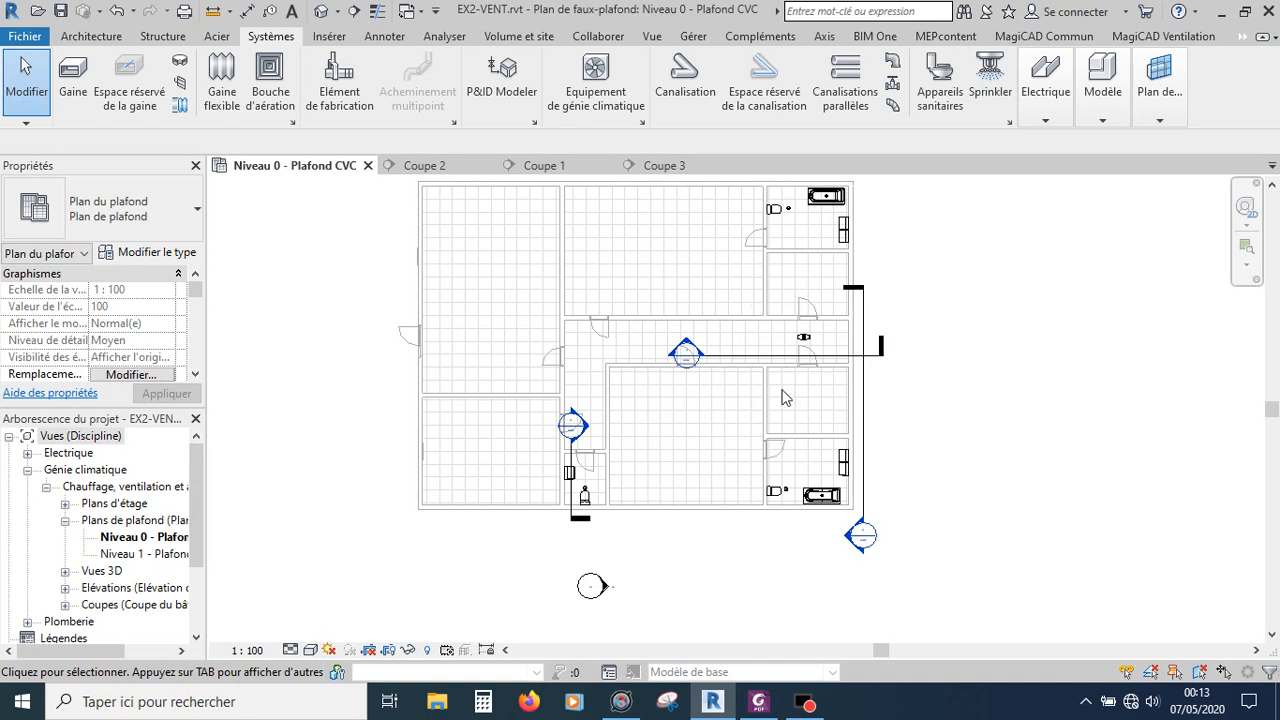
scroll(845, 321, "up", 5)
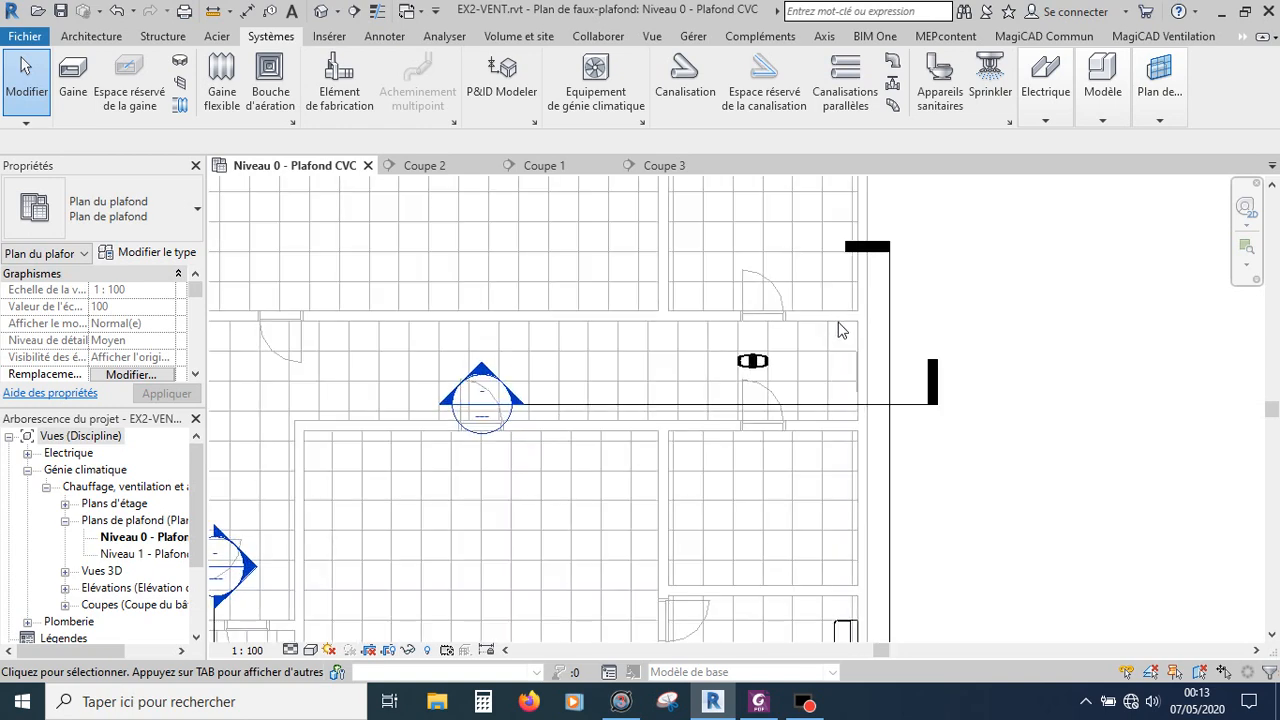
left_click(269, 85)
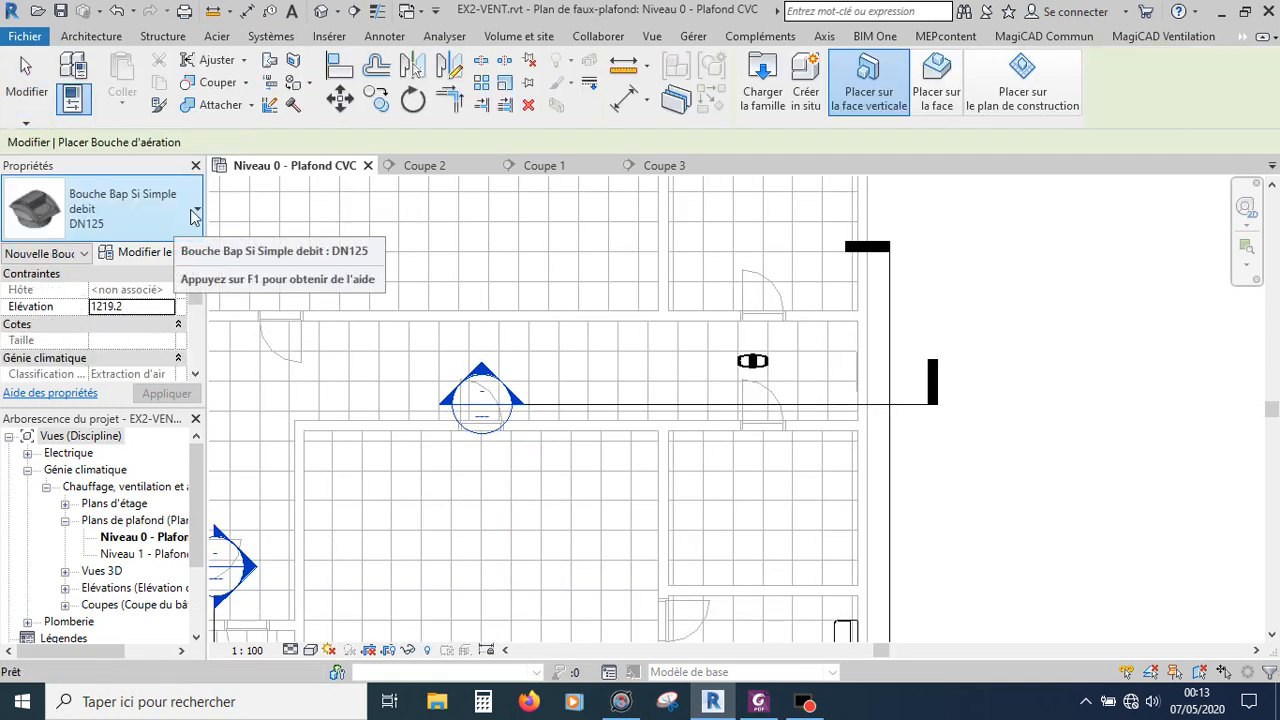
left_click(194, 212)
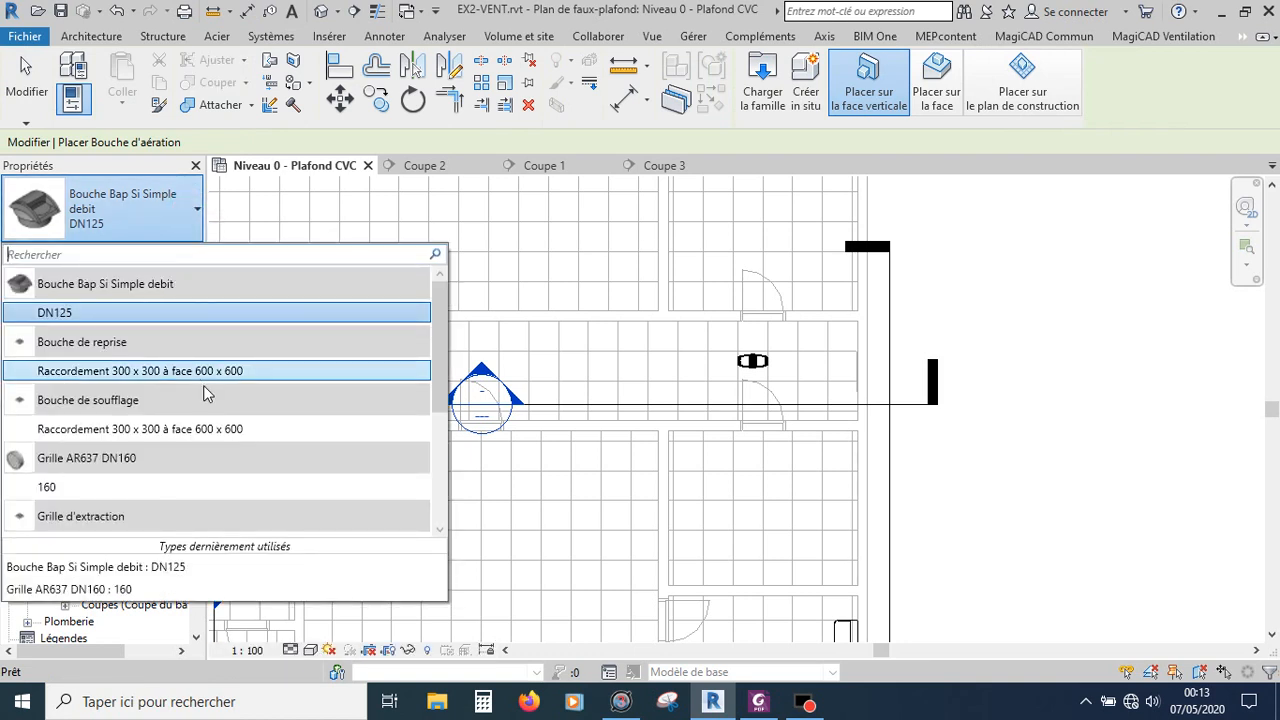
scroll(170, 478, "down", 1)
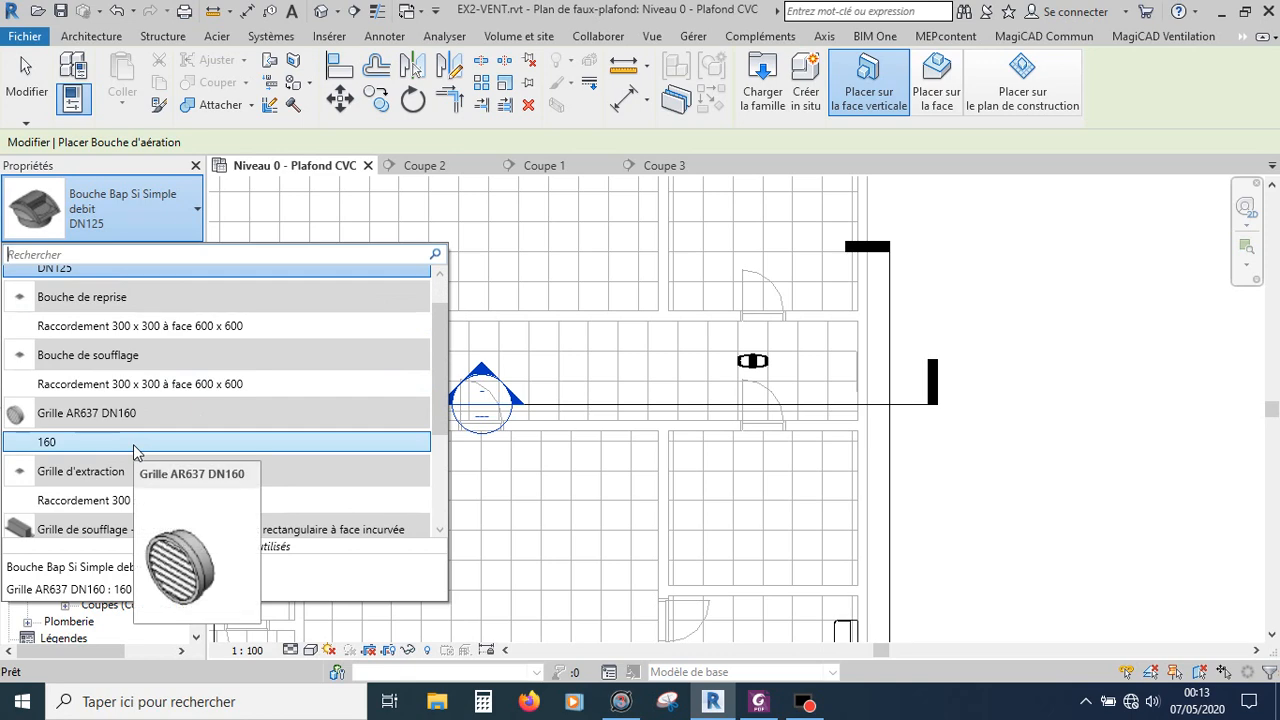
left_click(134, 443)
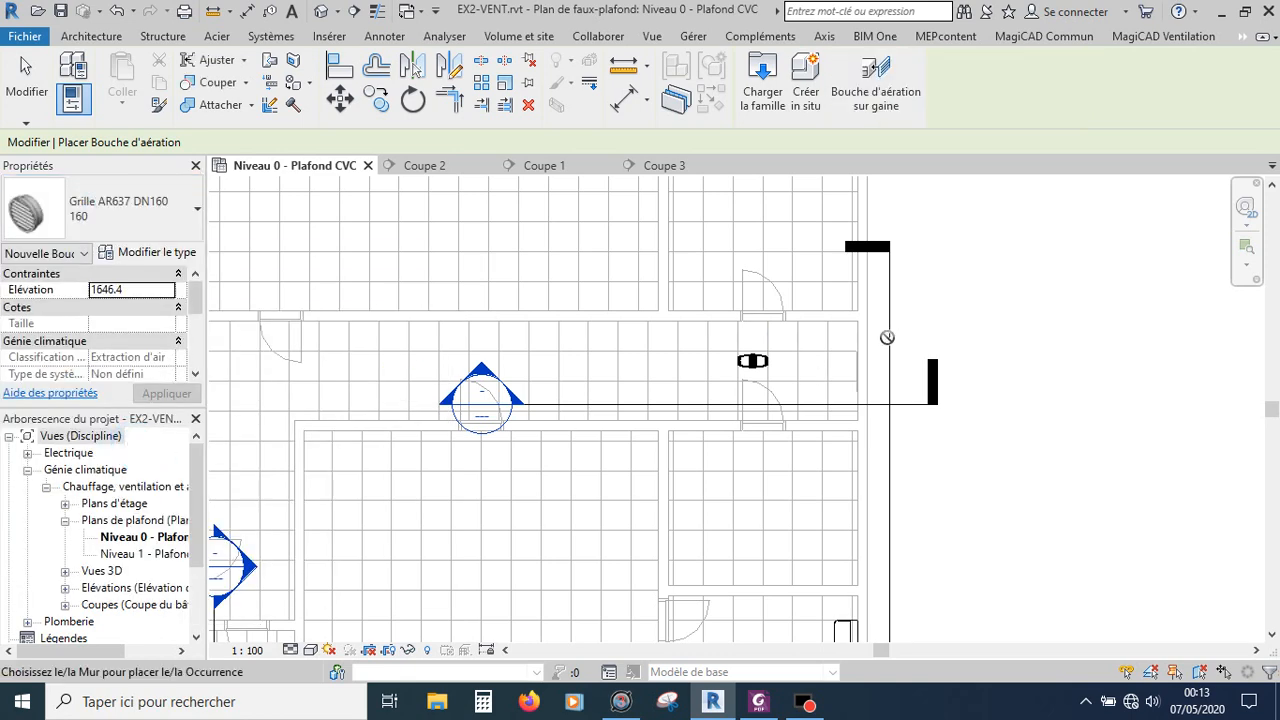
scroll(862, 376, "up", 3)
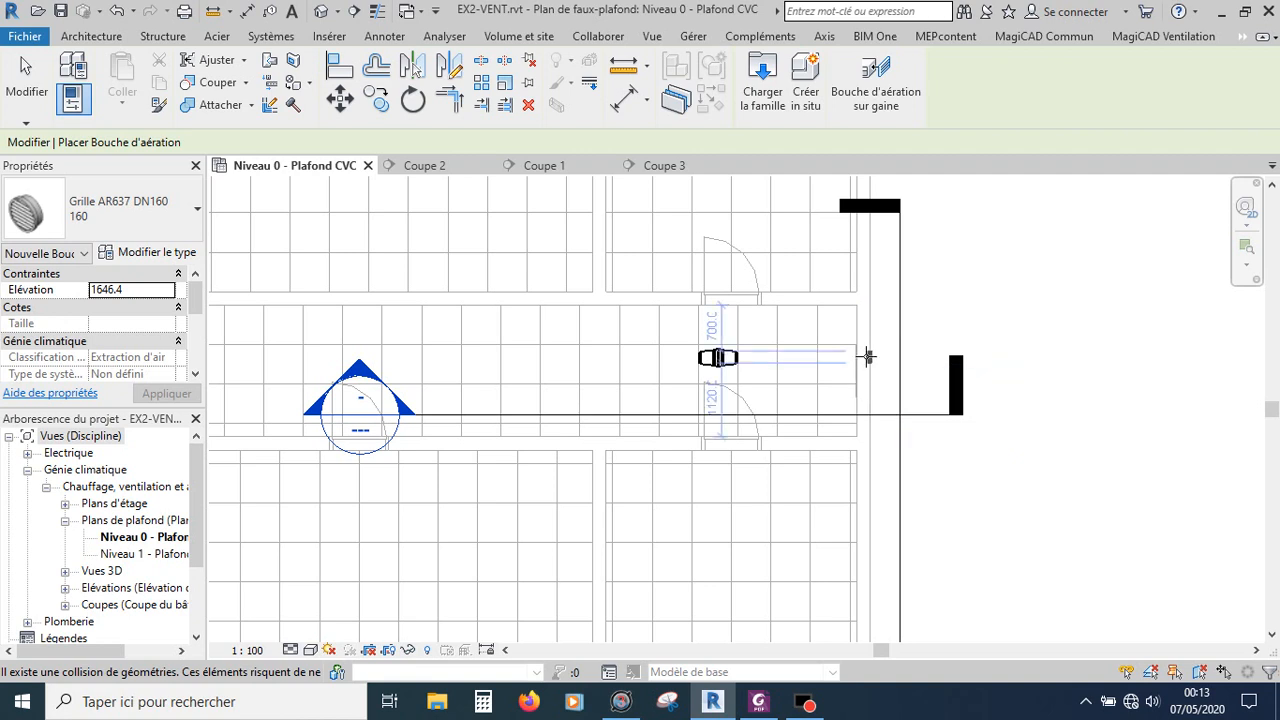
scroll(868, 357, "up", 1)
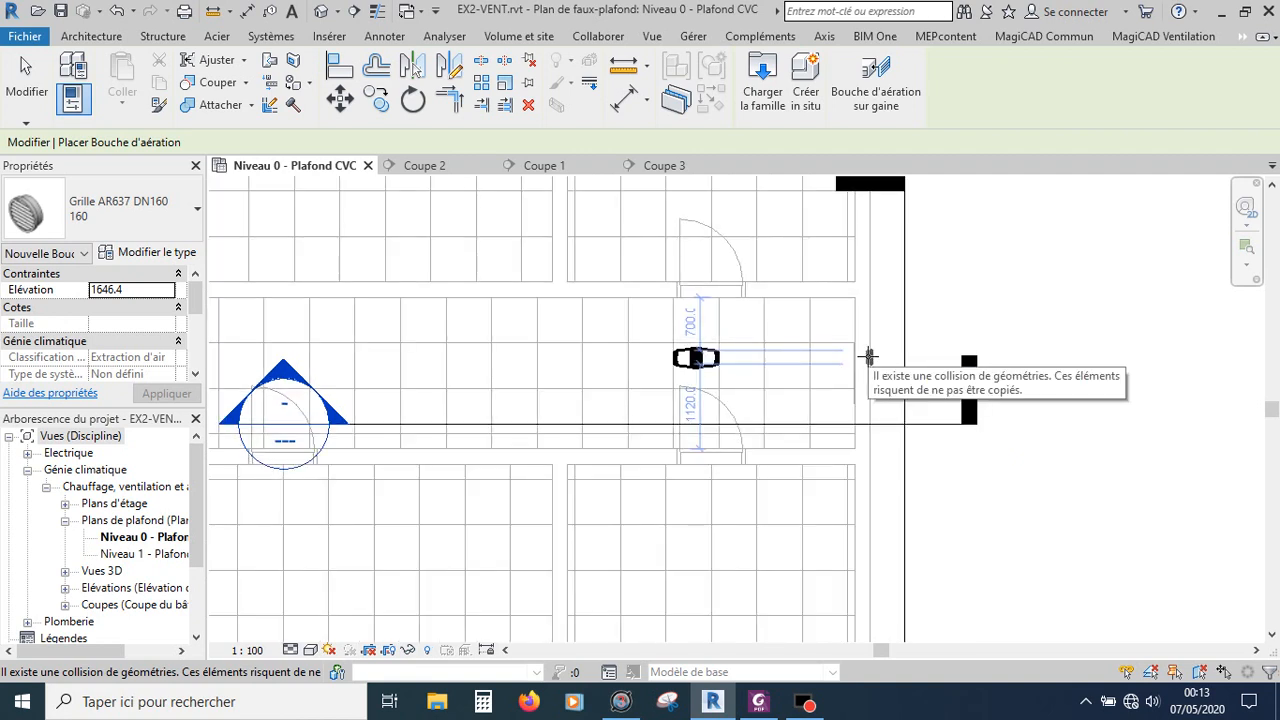
left_click(153, 288)
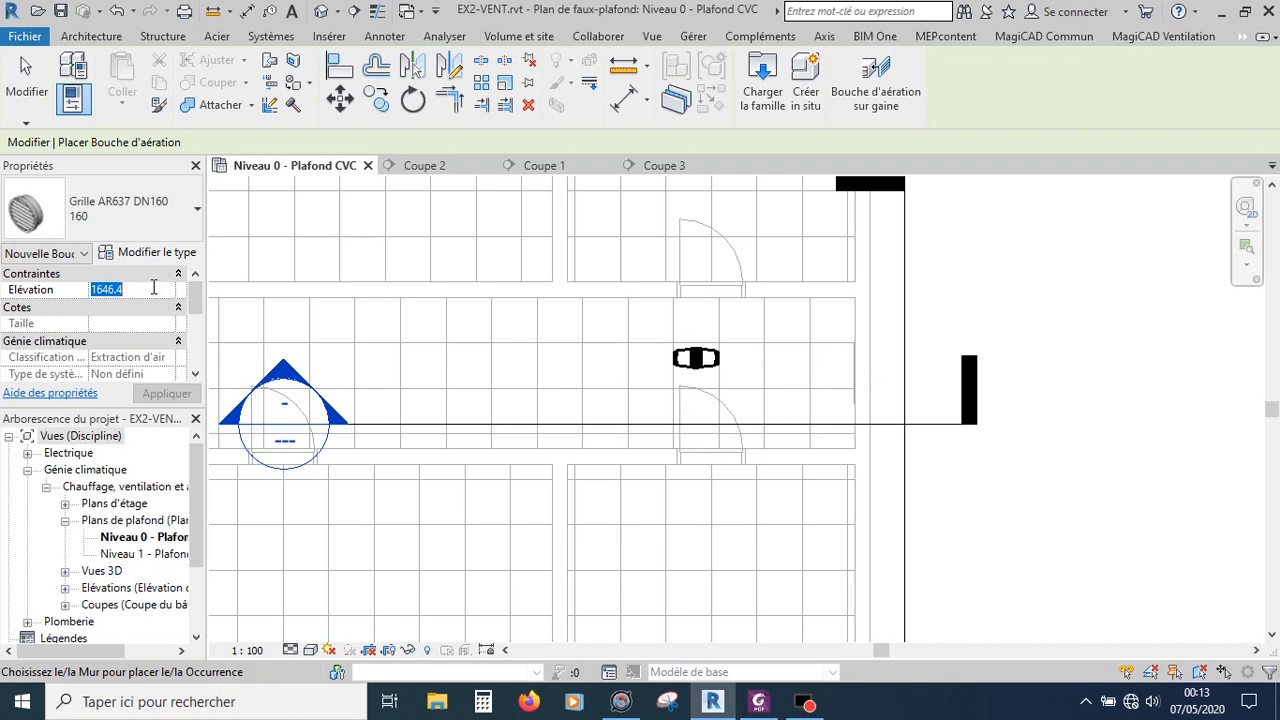
type("3200")
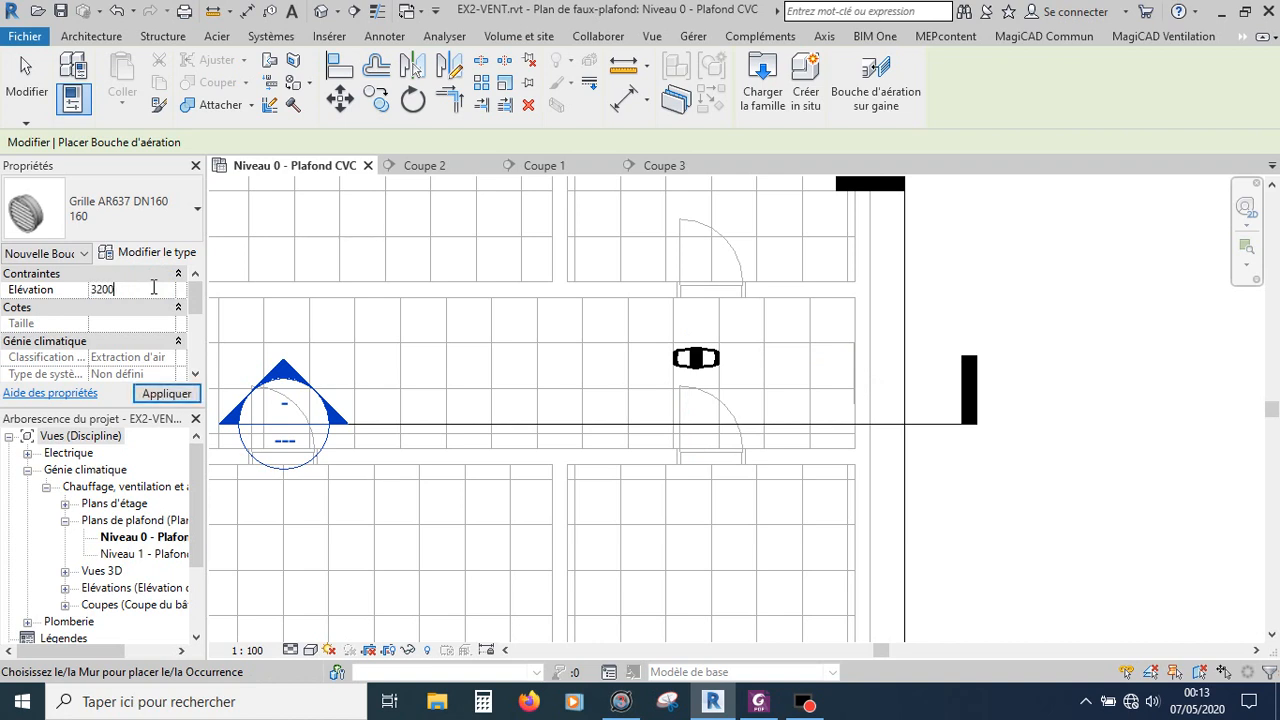
left_click(154, 289)
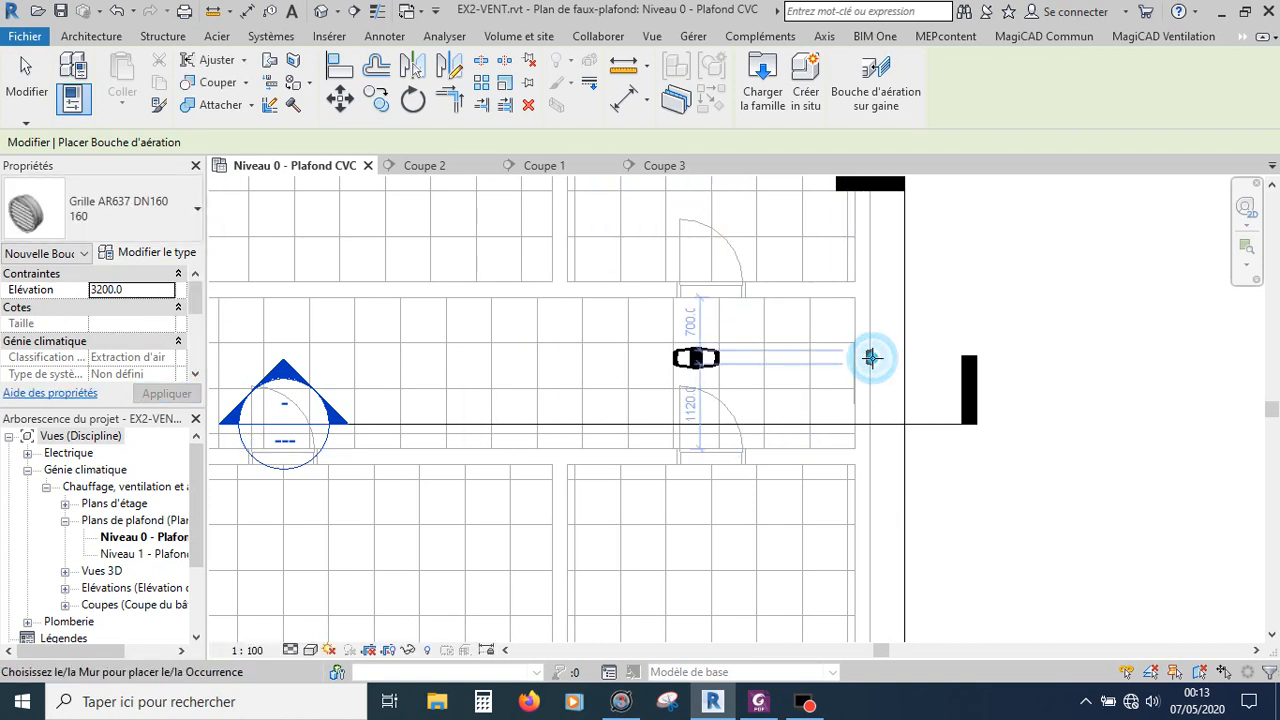
left_click(868, 357)
key("Escape")
key("Escape")
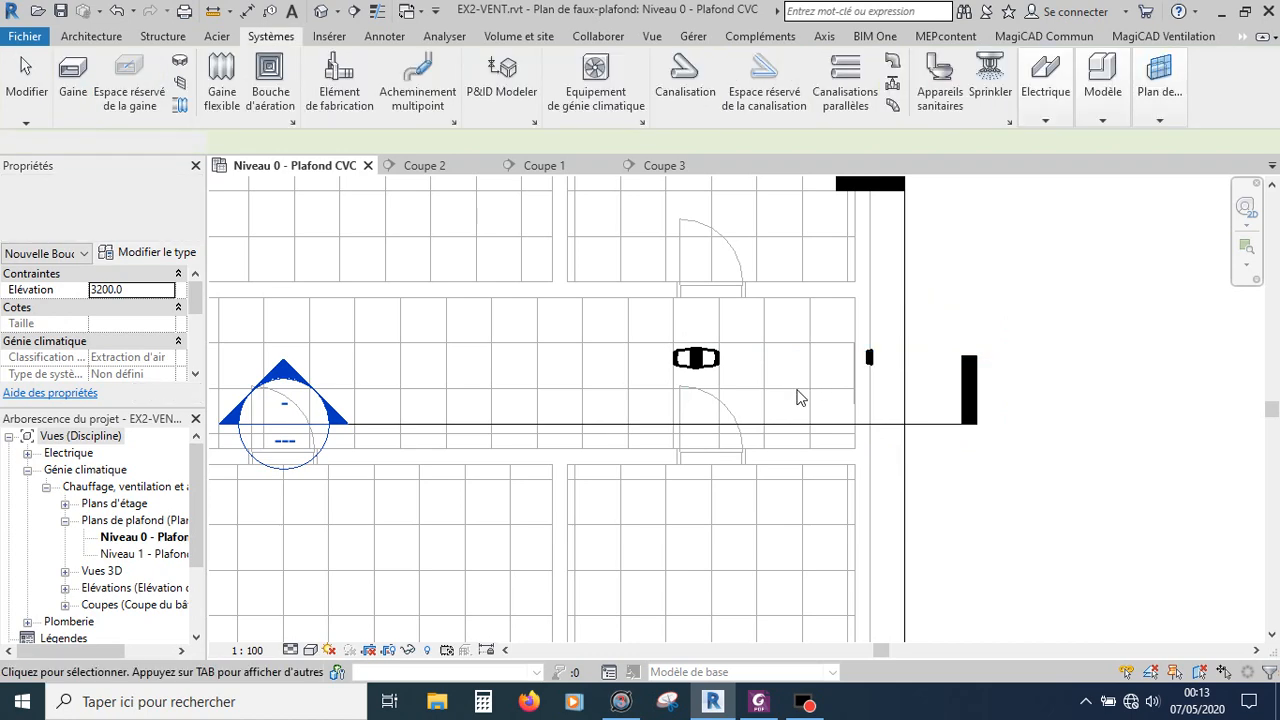
Step: Review the new grille in the Coupe 1 section and across the Niveau 0 ceiling plan
left_click(535, 166)
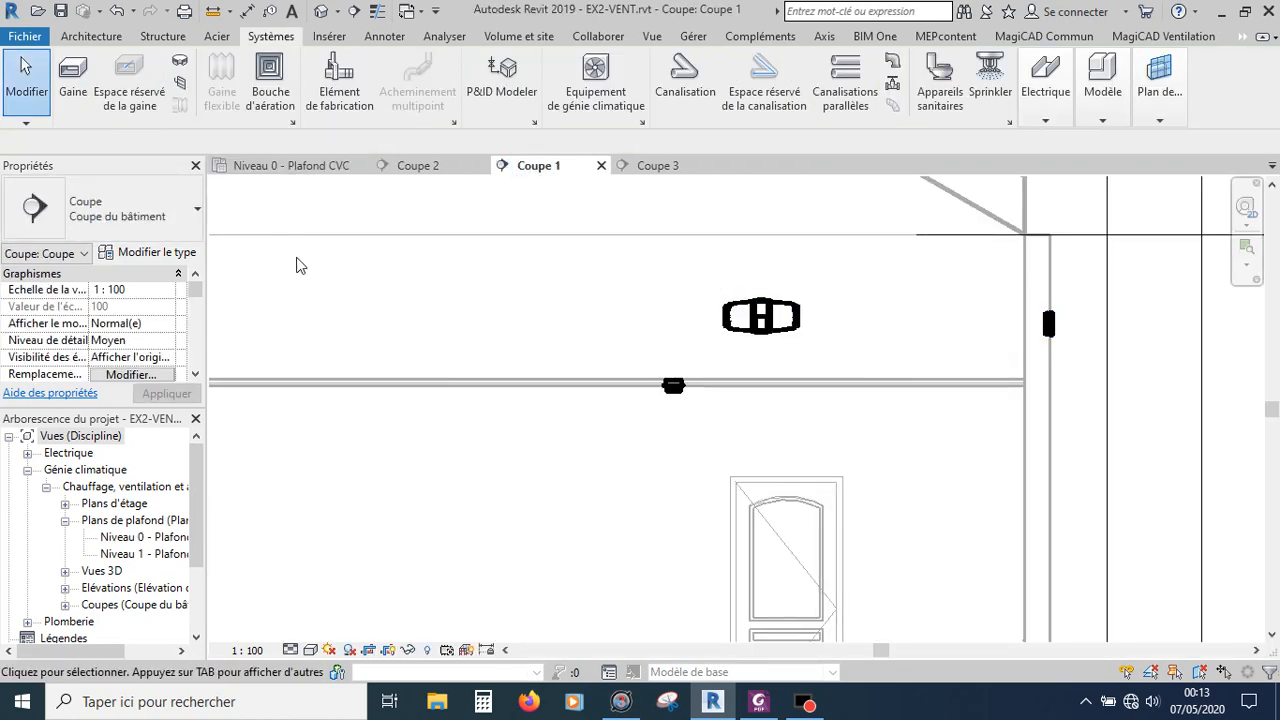
left_click(279, 167)
scroll(1057, 374, "down", 3)
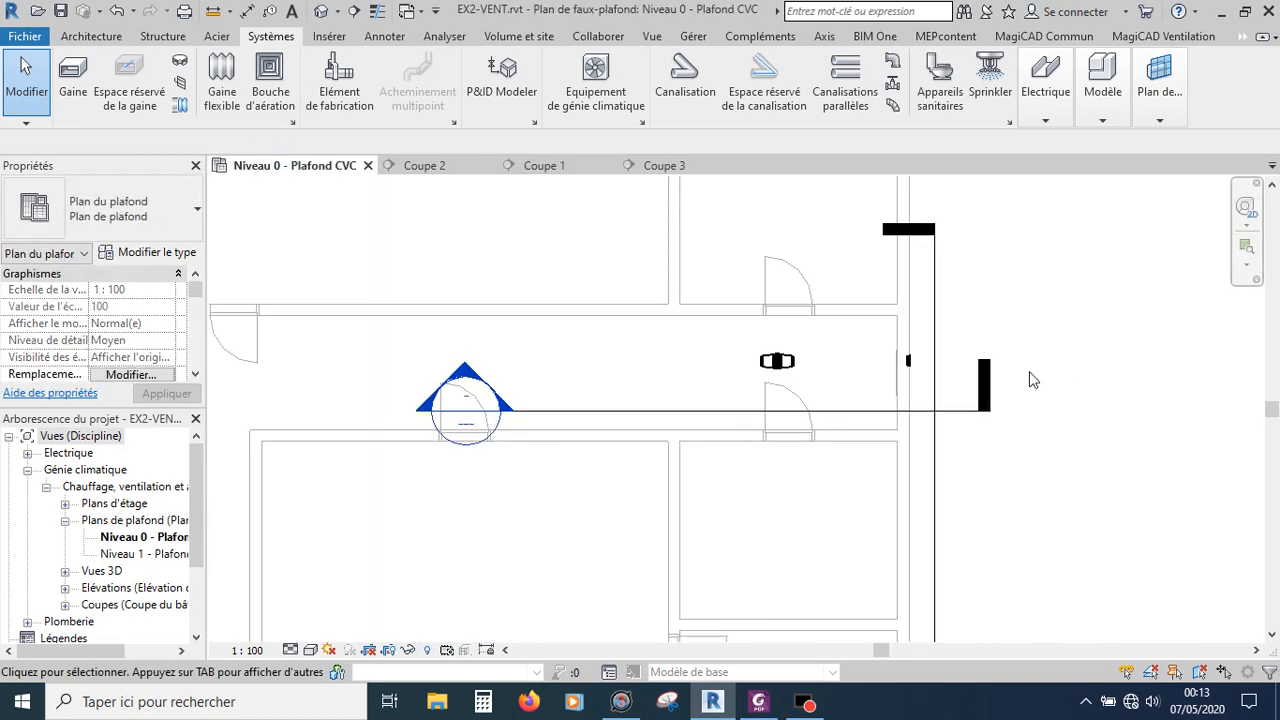
scroll(1033, 380, "down", 3)
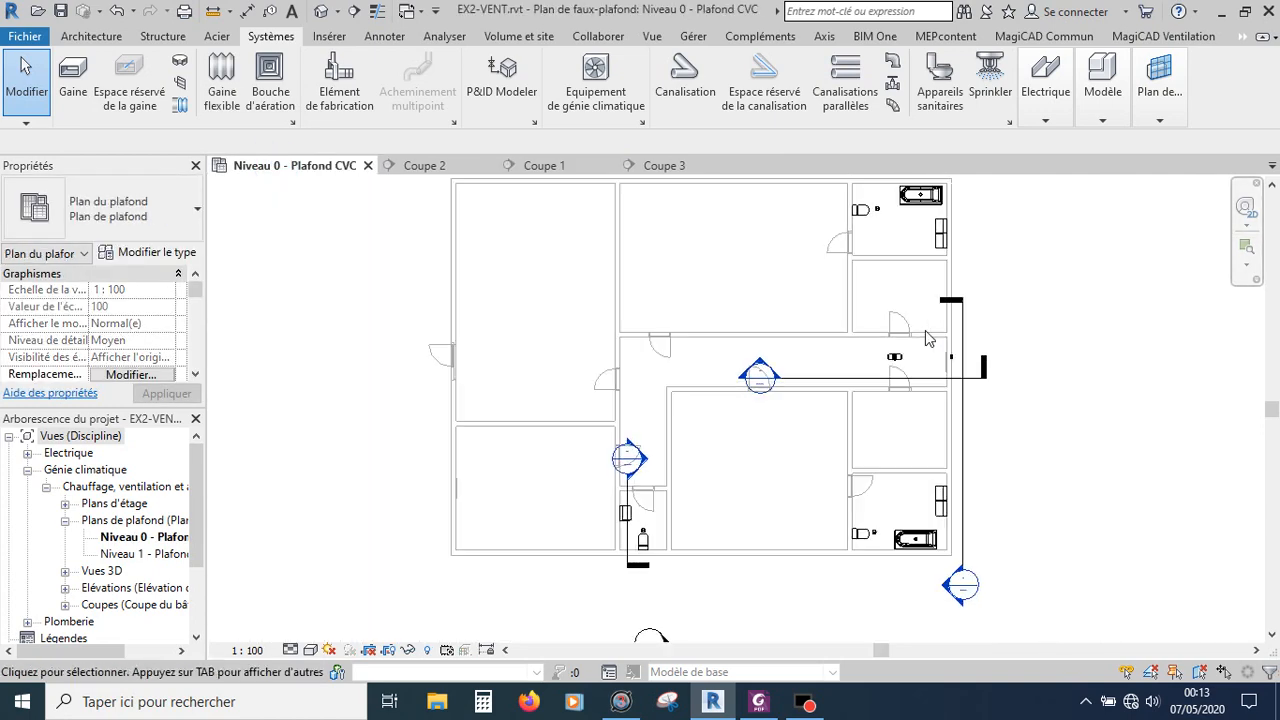
scroll(910, 320, "up", 4)
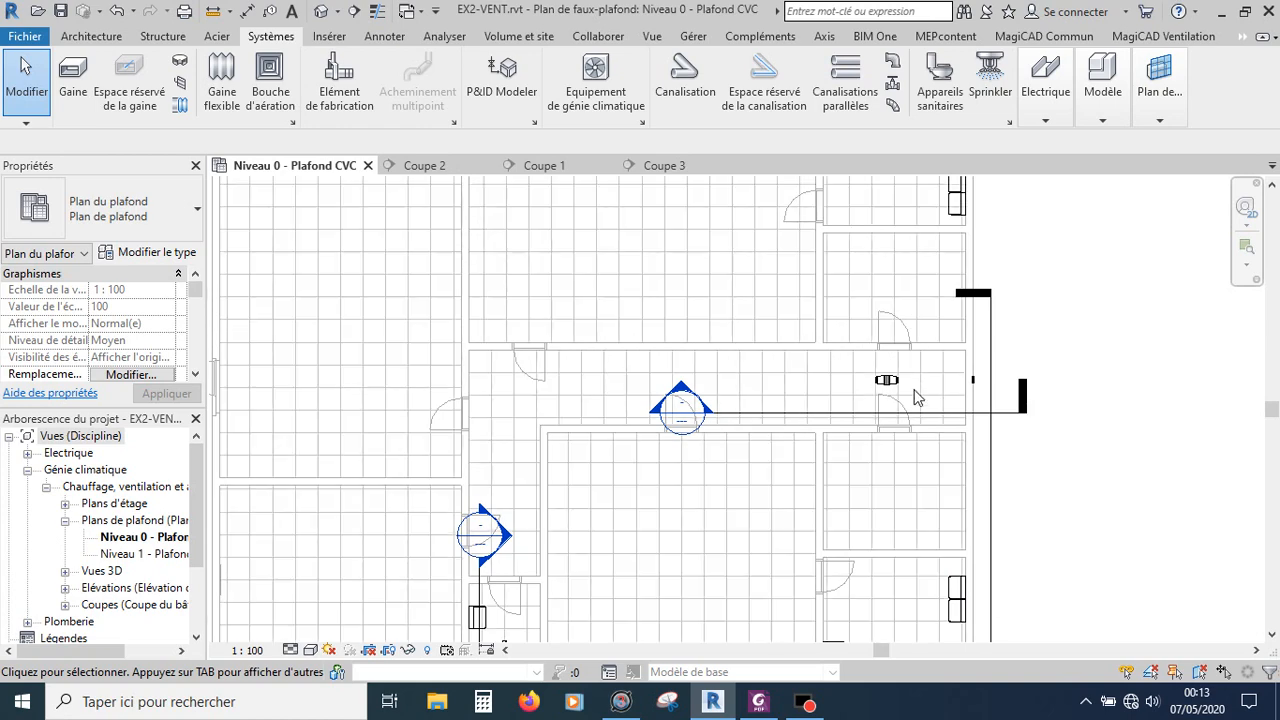
scroll(905, 395, "down", 3)
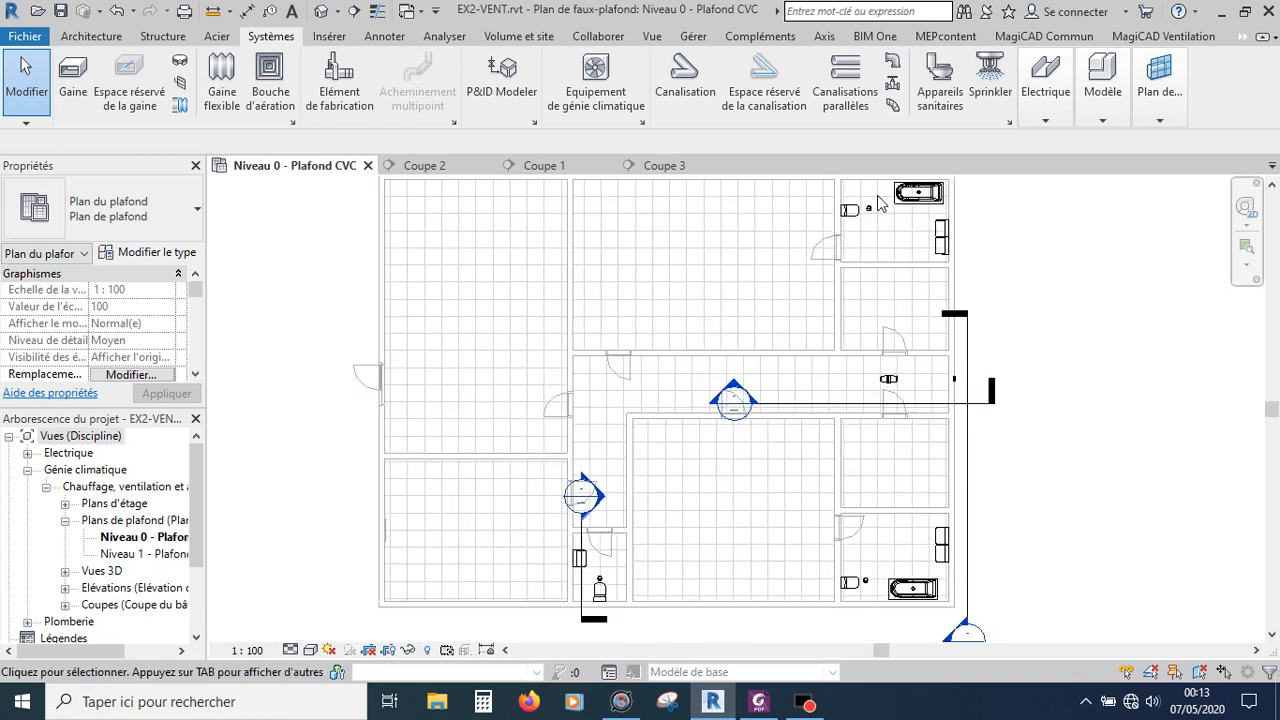
scroll(862, 228, "up", 1)
scroll(864, 240, "up", 1)
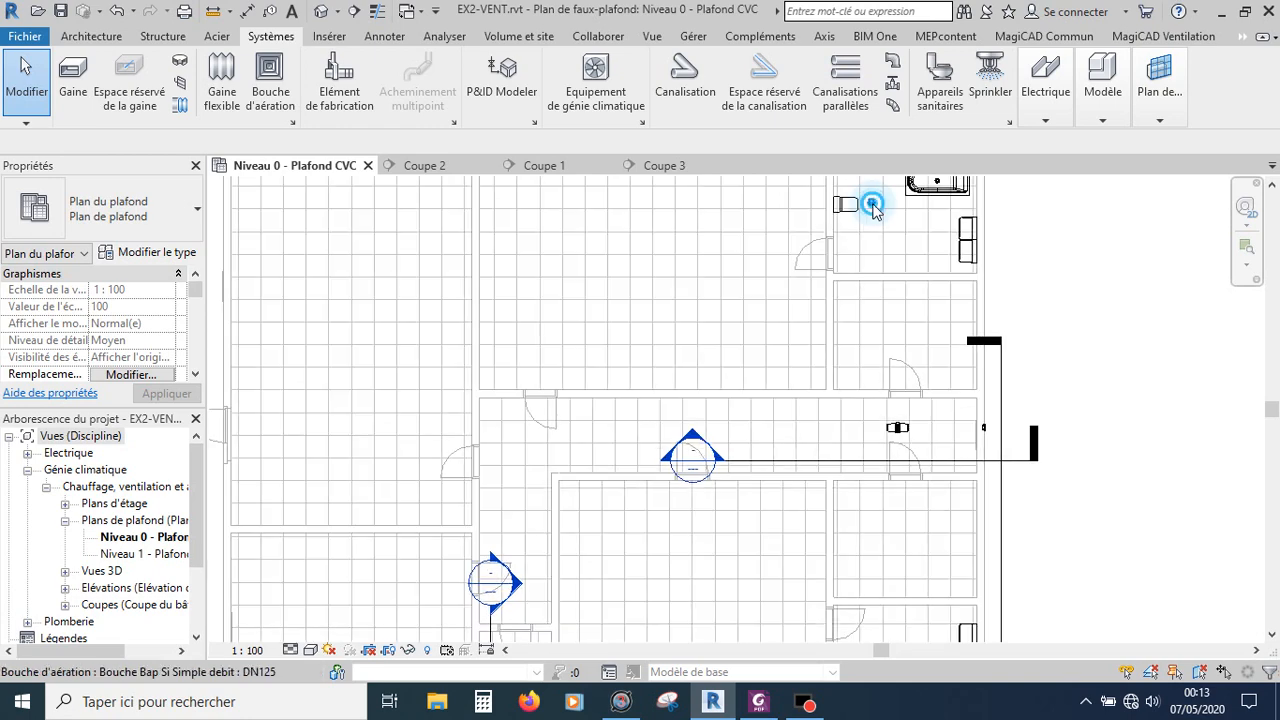
Step: Select both bathroom air terminals and create an Extraction duct system named Extraction 1
left_click(871, 205)
scroll(872, 207, "down", 1)
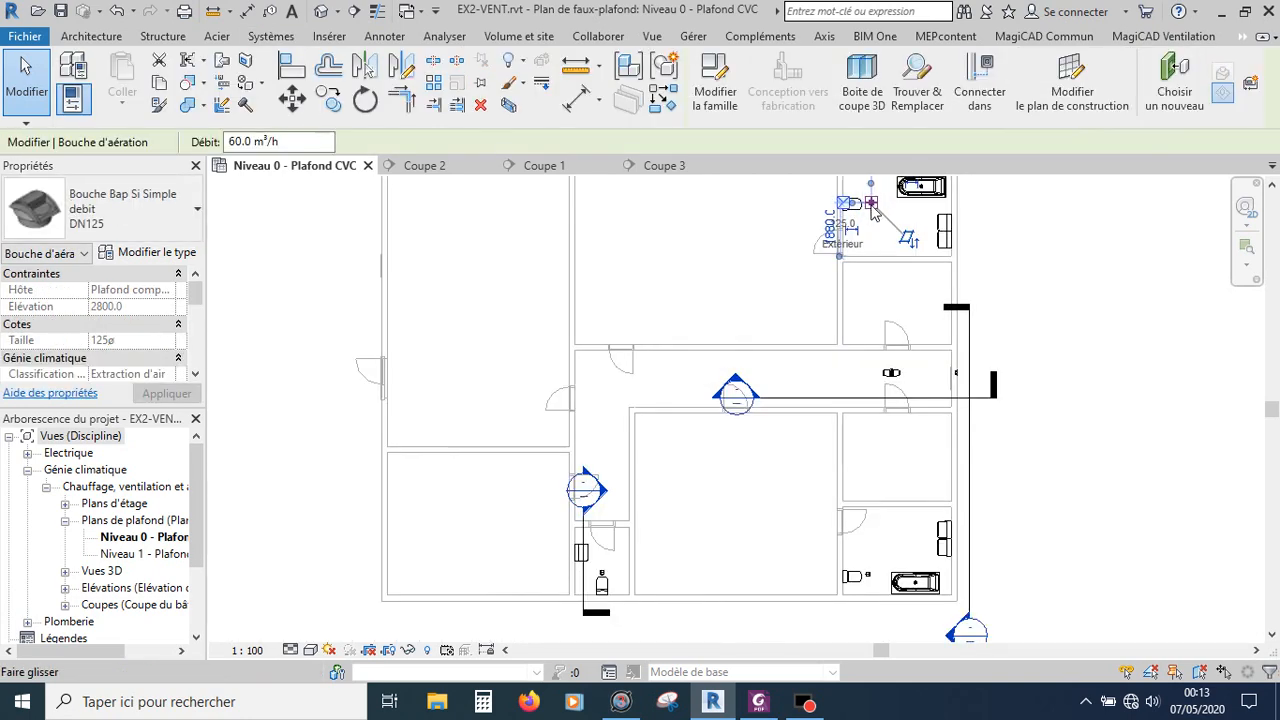
scroll(617, 603, "up", 1)
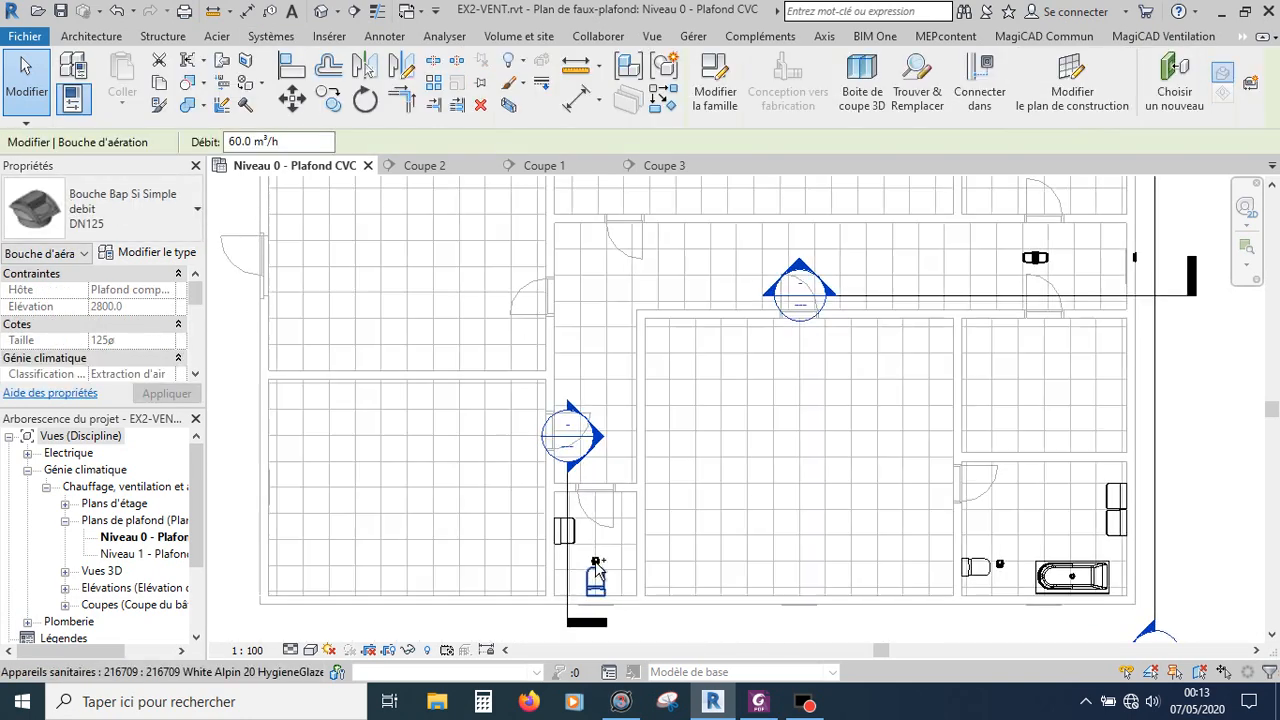
left_click(1001, 565)
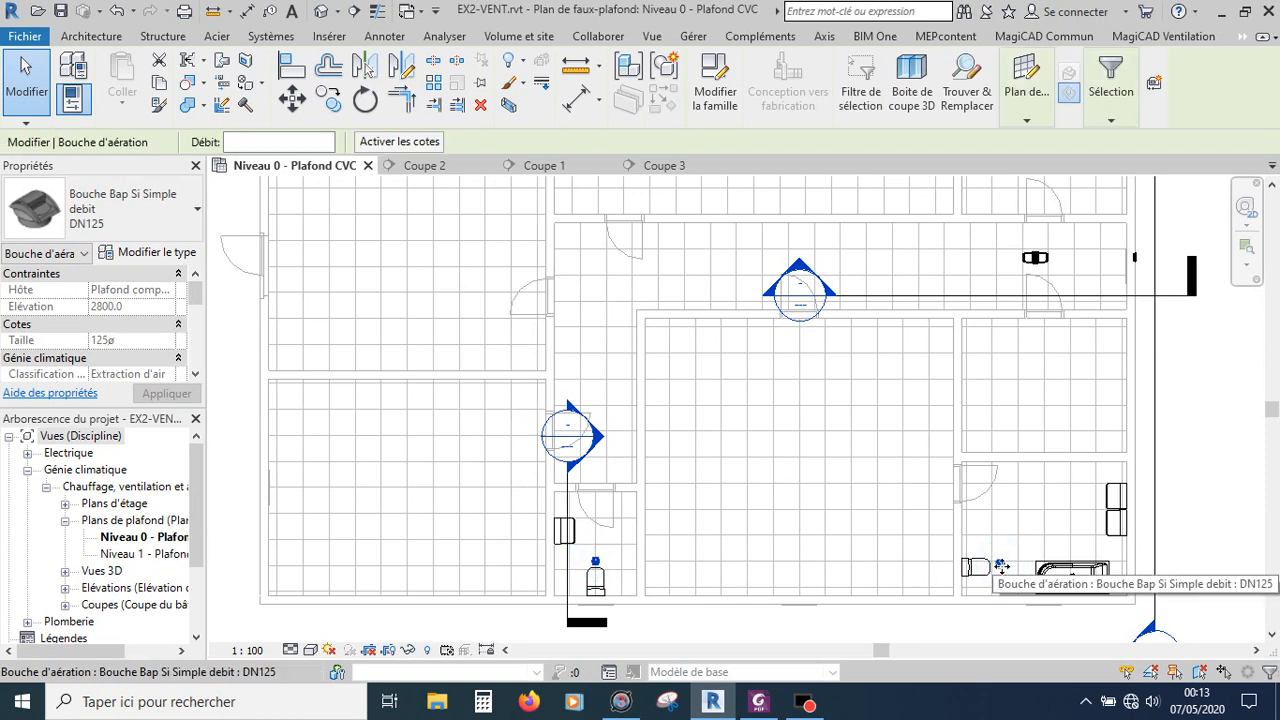
left_click(1155, 88)
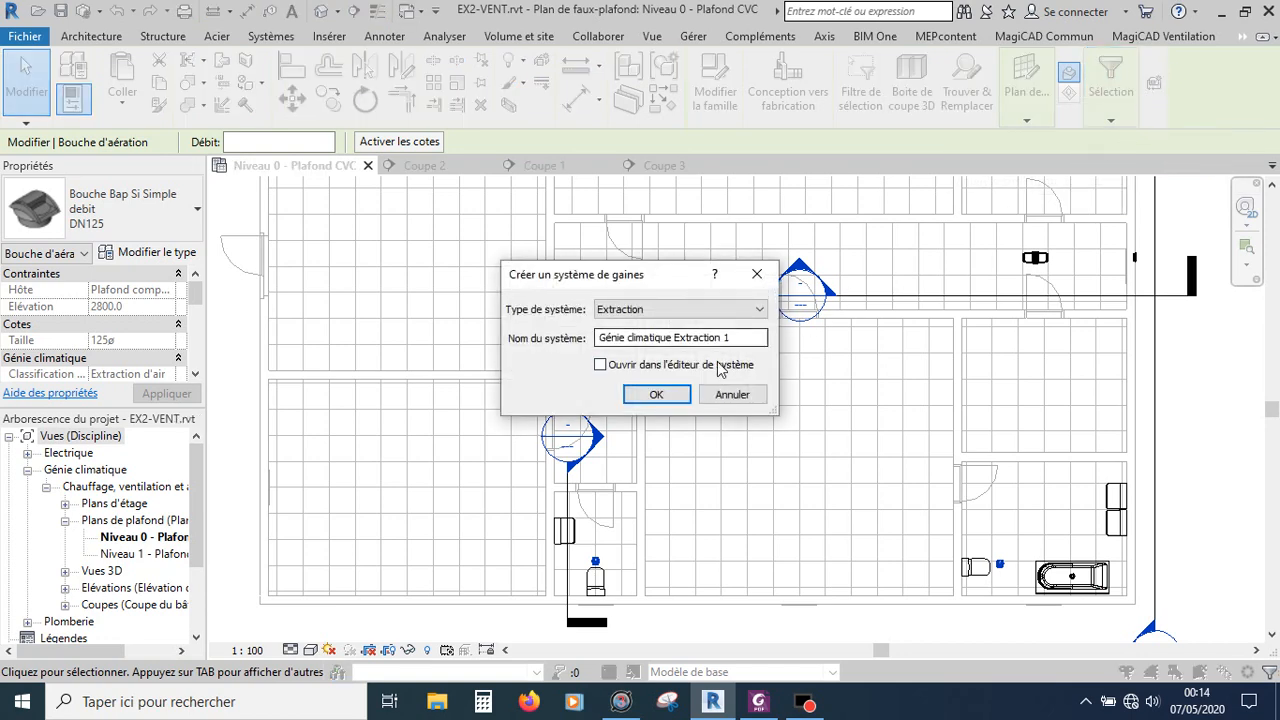
left_click_drag(676, 337, 580, 337)
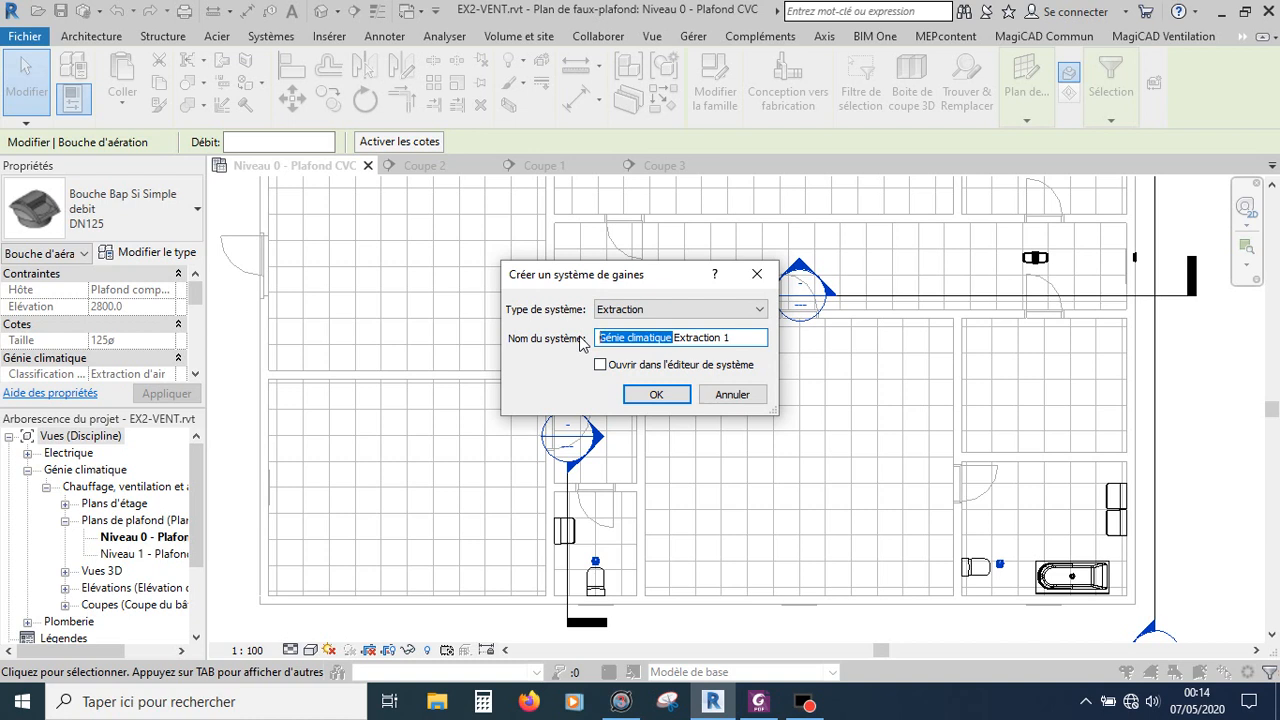
key("BackSpace")
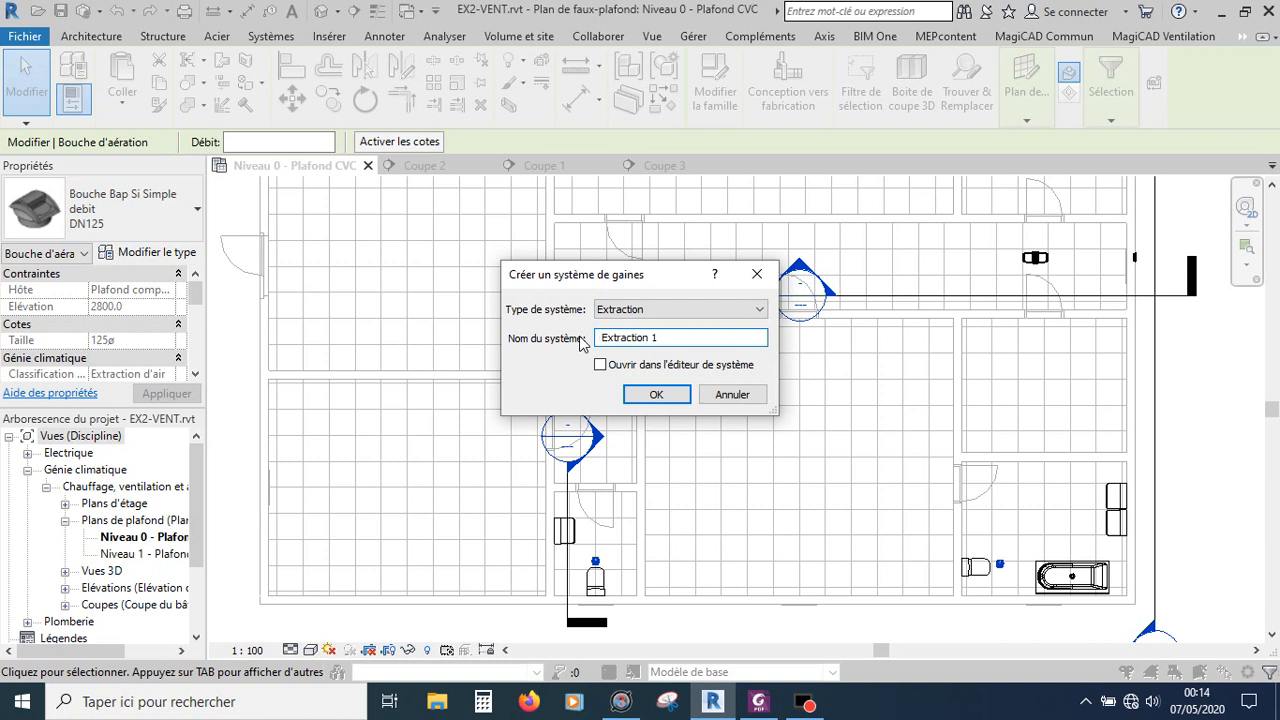
left_click(650, 395)
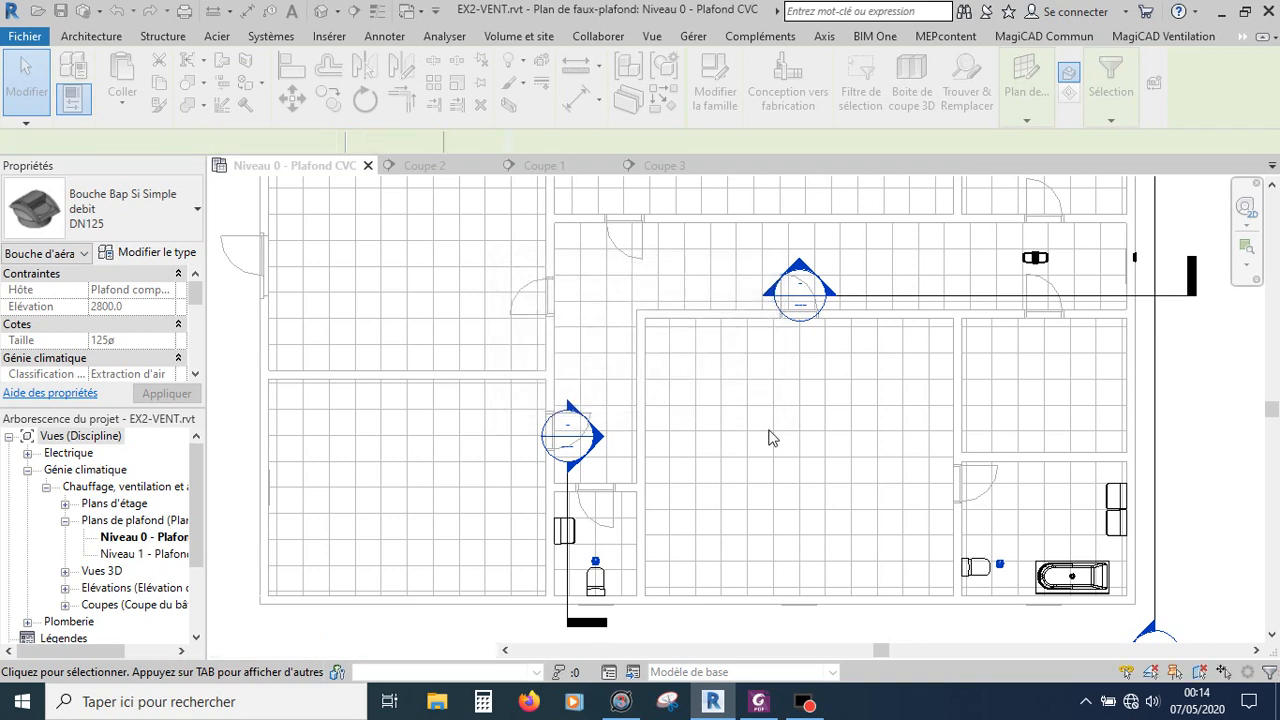
left_click(1107, 368)
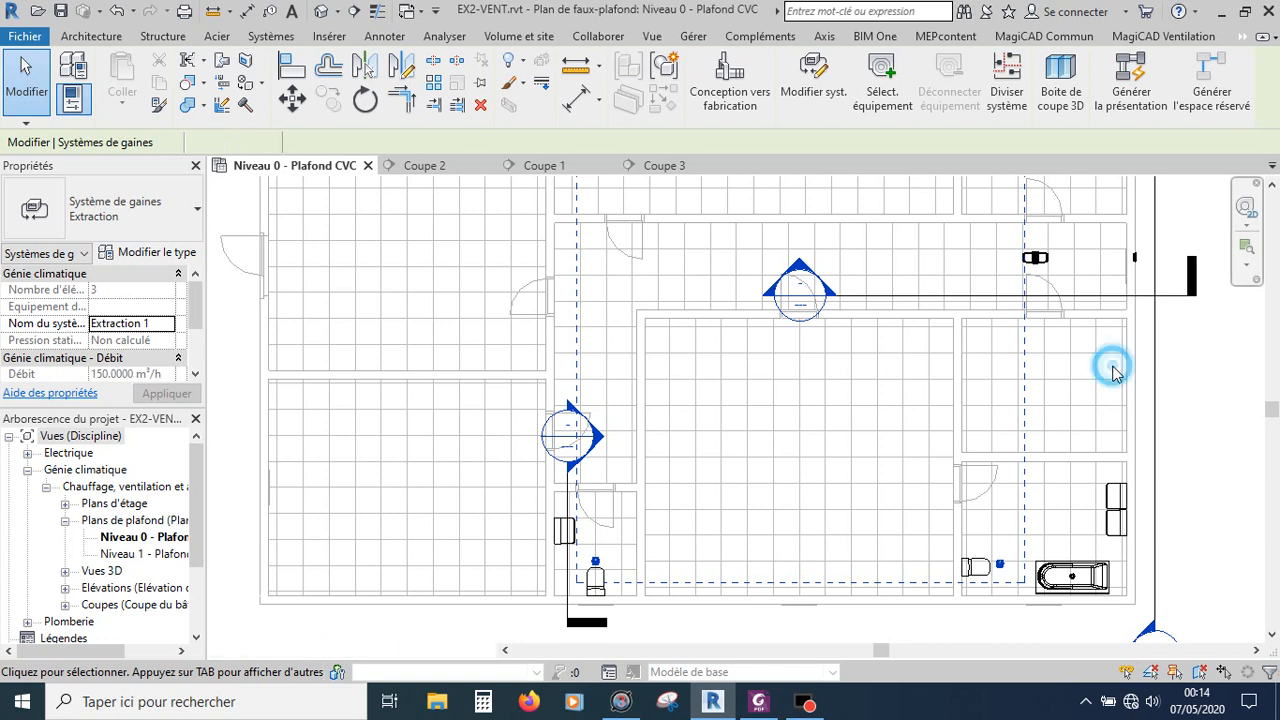
Step: Draw a 1400 mm duct eastward from the in-line fan unit's outlet toward the corridor wall grille
scroll(886, 510, "down", 5)
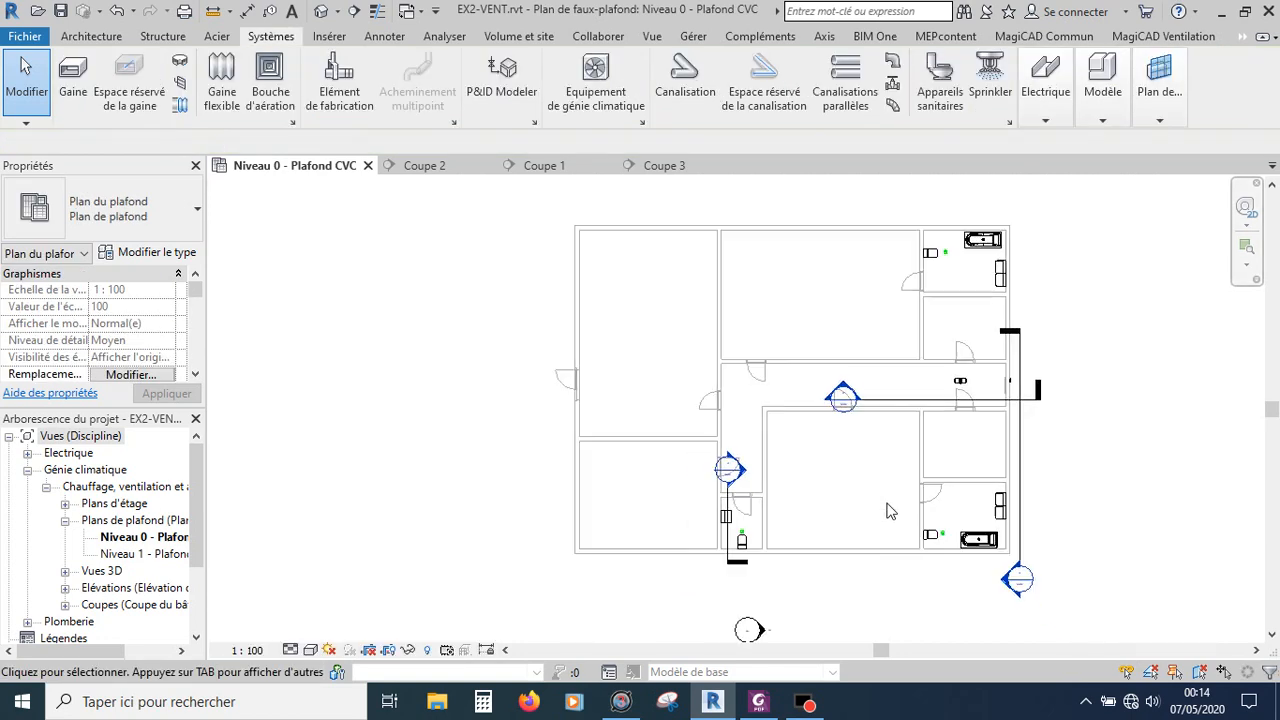
scroll(1012, 365, "up", 8)
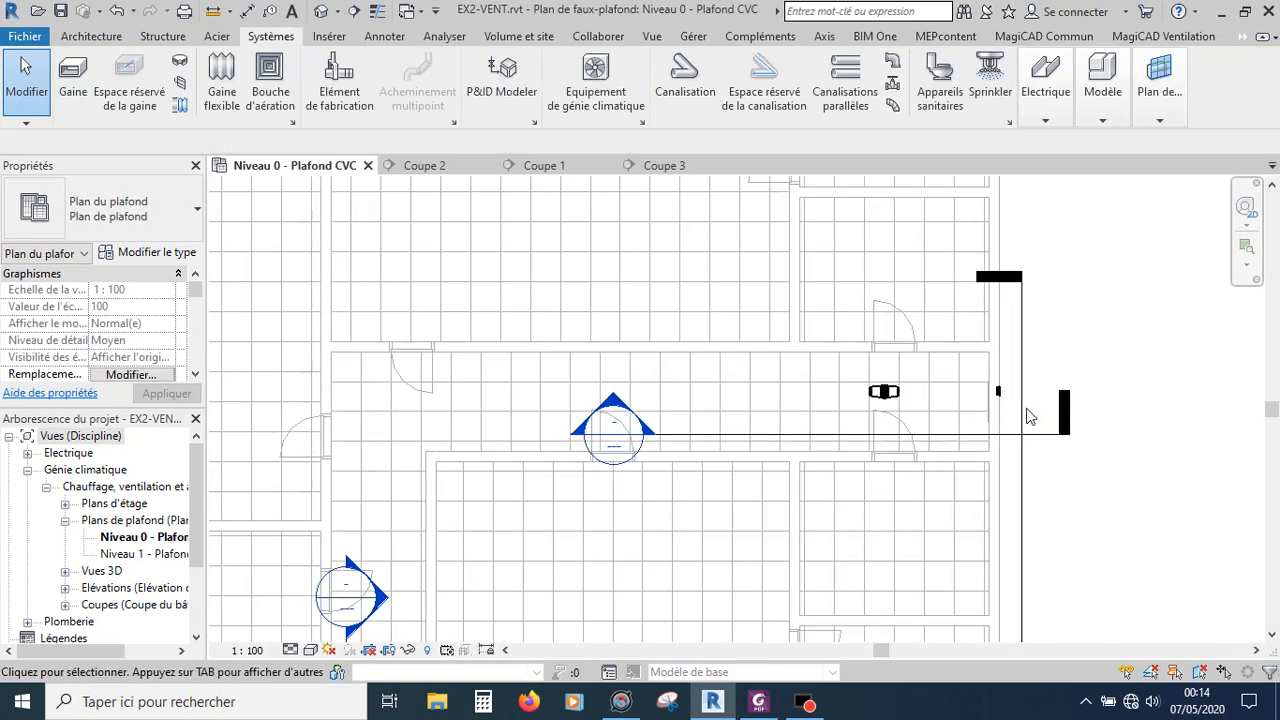
scroll(981, 397, "up", 3)
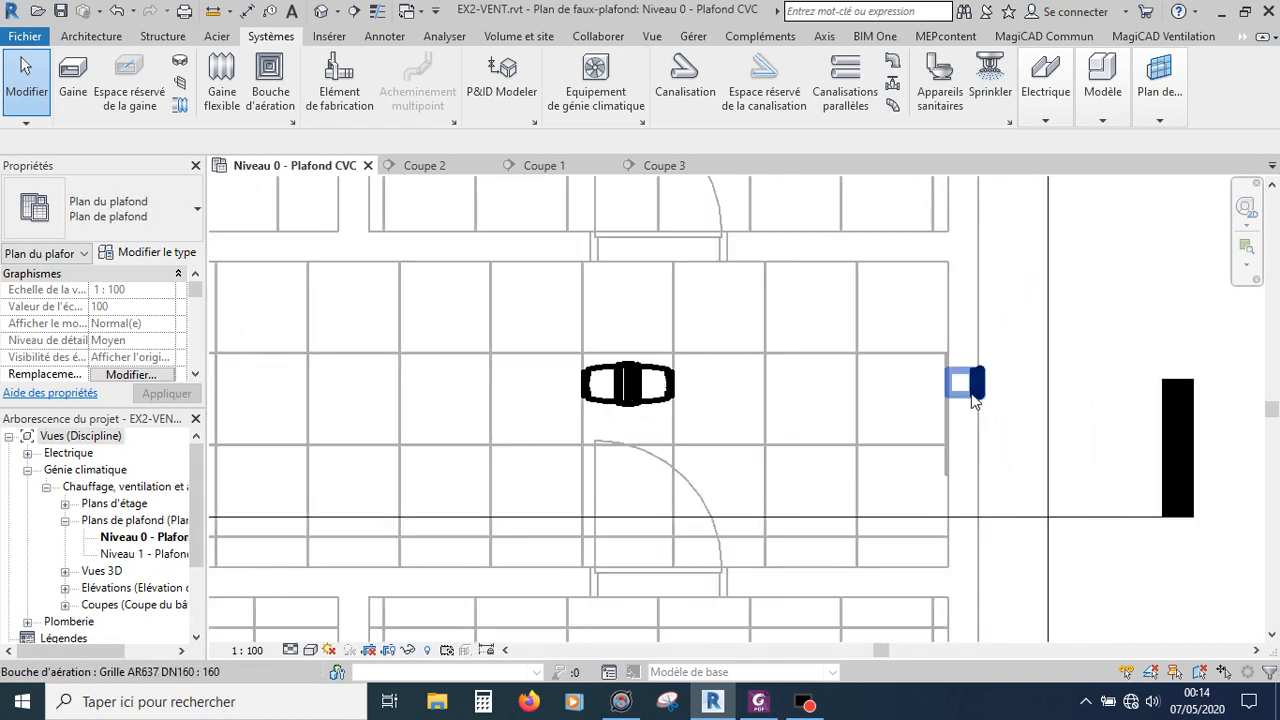
left_click(655, 374)
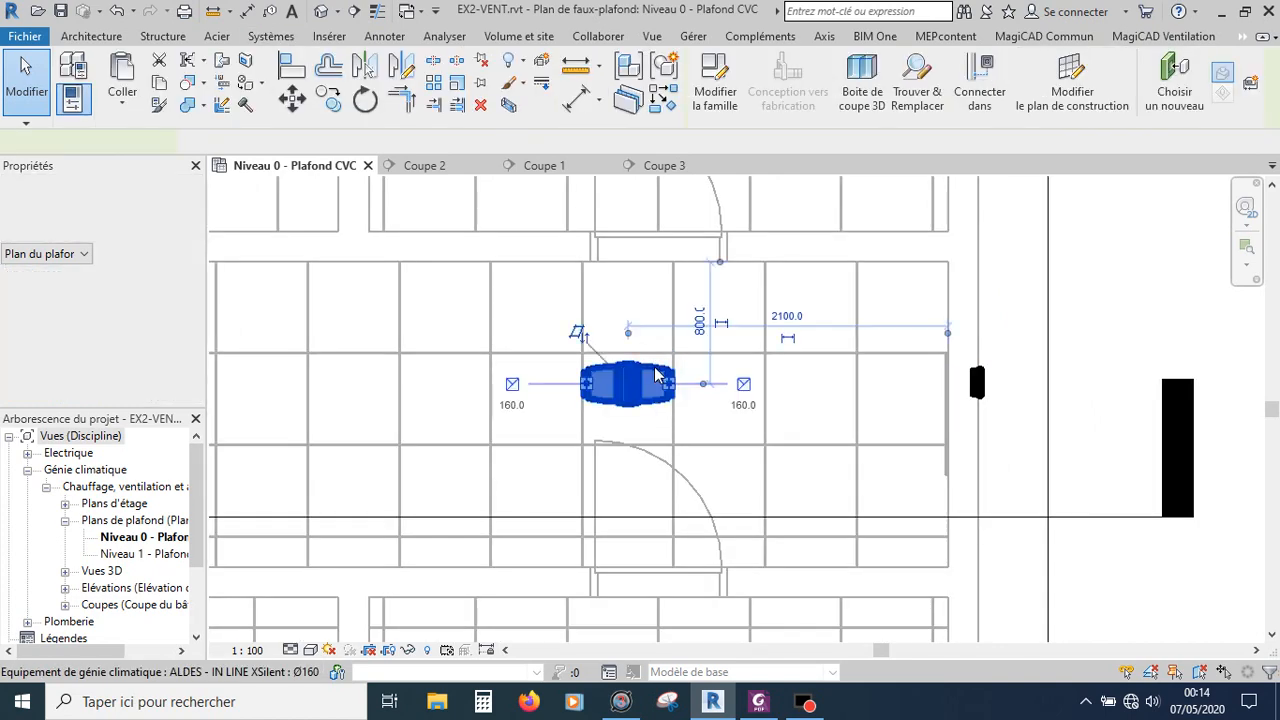
right_click(744, 388)
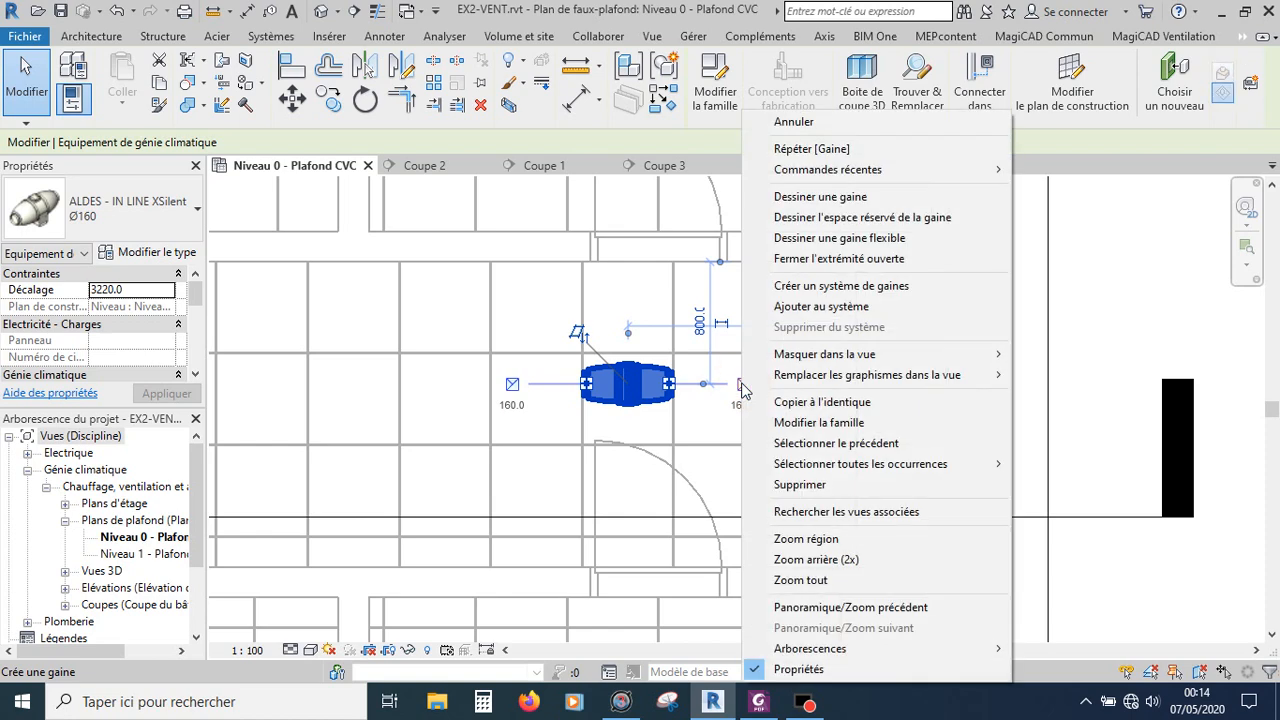
left_click(800, 197)
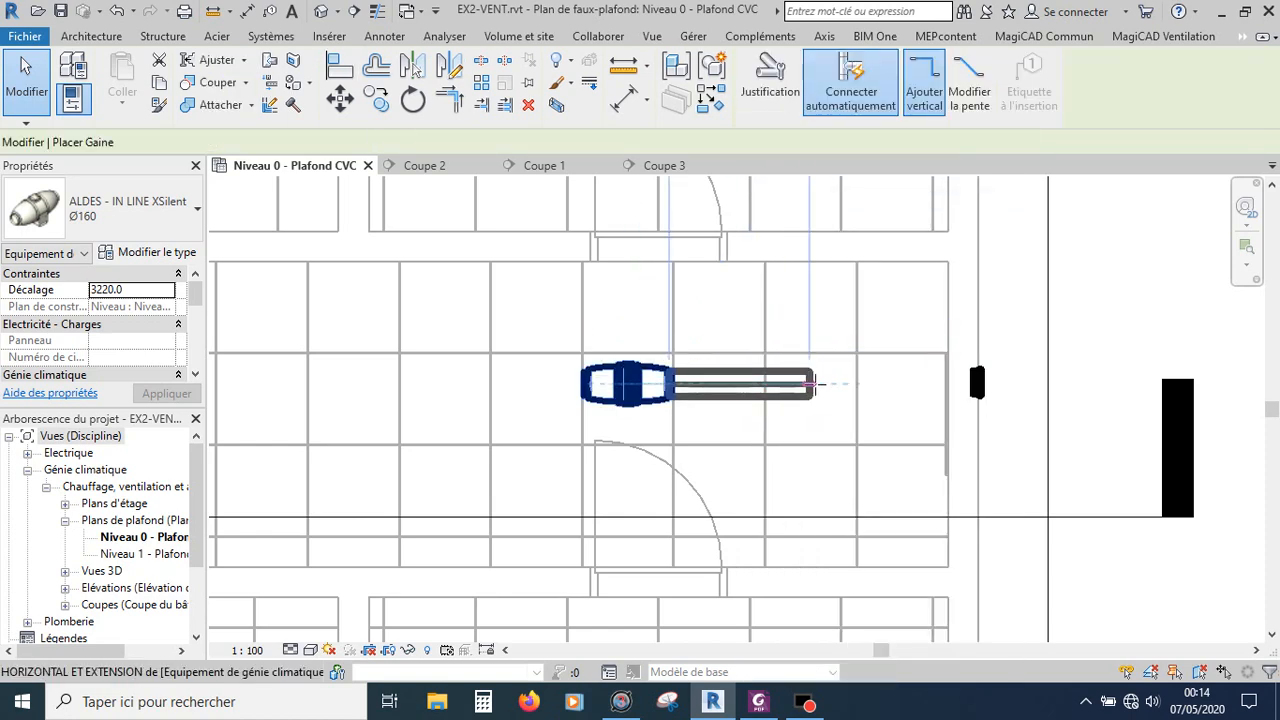
scroll(880, 382, "down", 2)
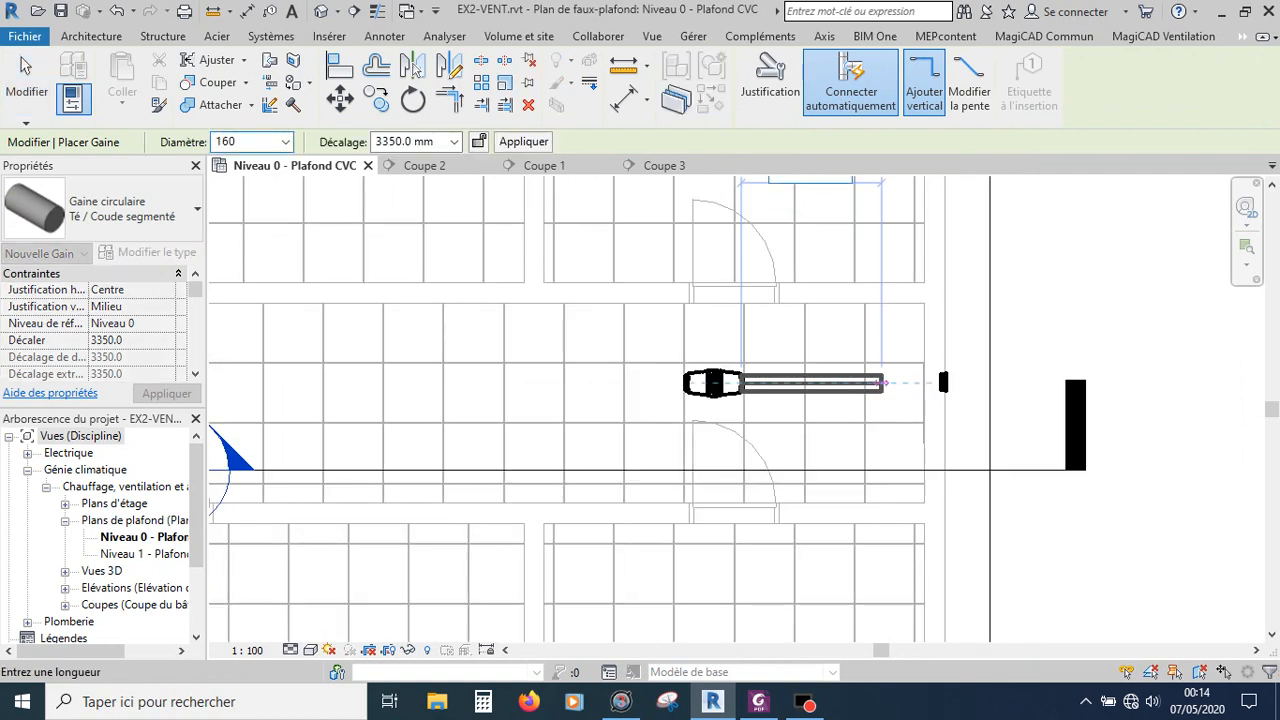
scroll(882, 382, "up", 2)
type("1400")
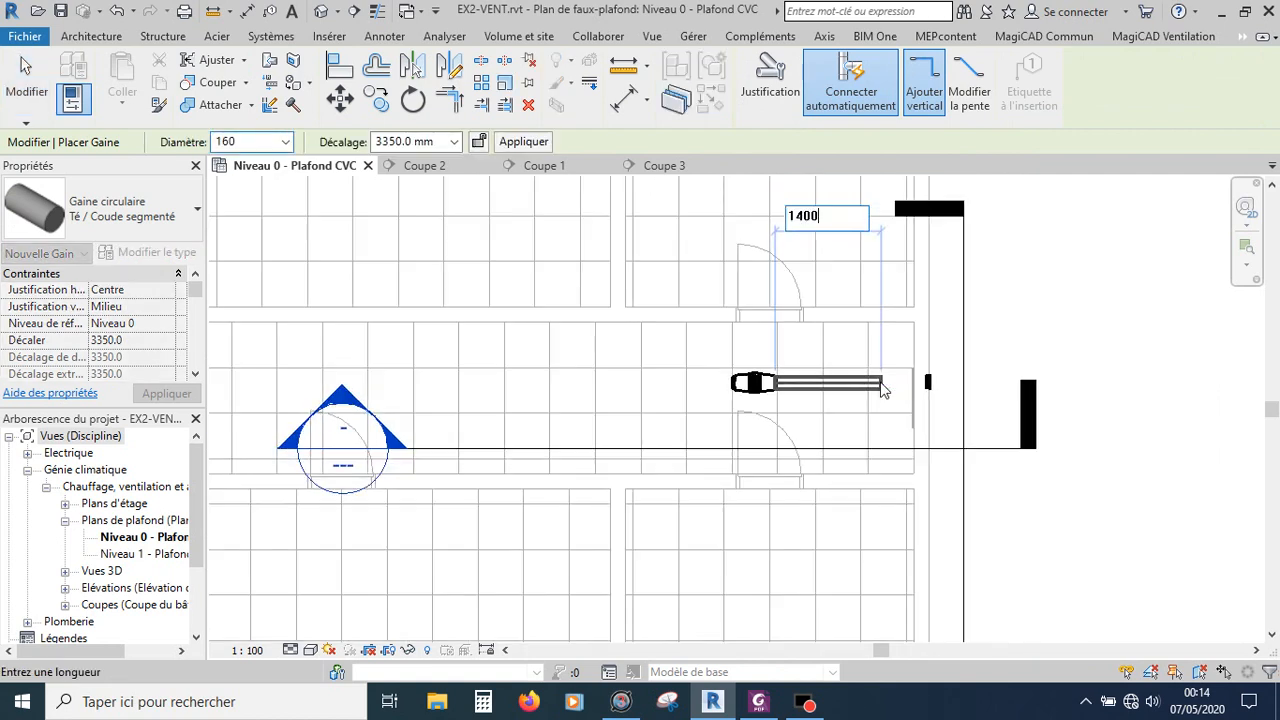
key("Return")
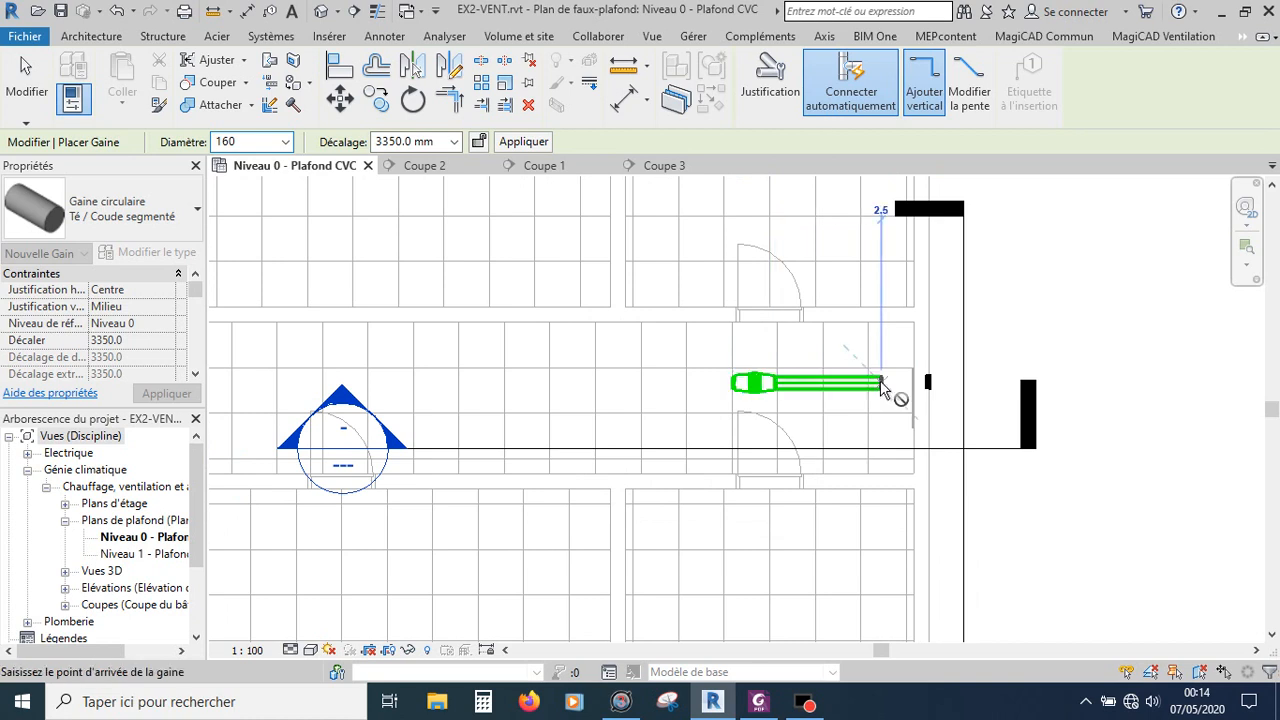
key("Escape")
key("Escape")
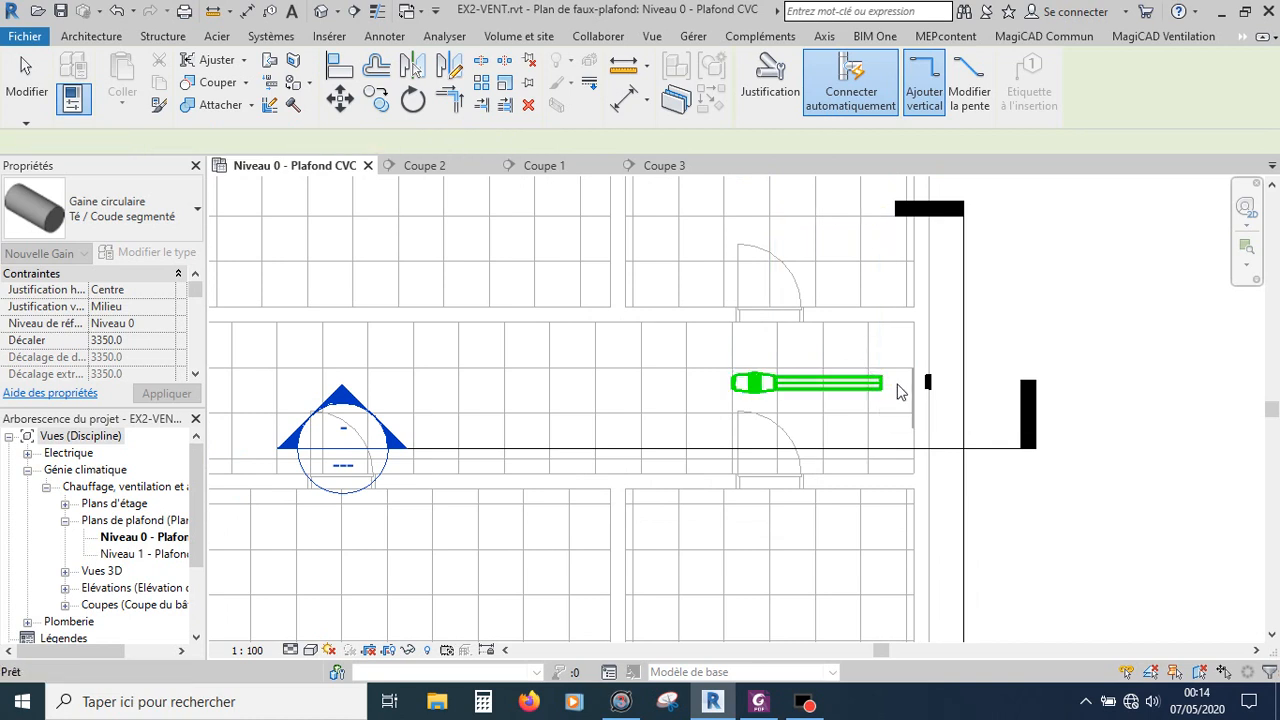
Step: Connect the wall grille to the end of the new duct with a flexible duct
scroll(925, 383, "up", 3)
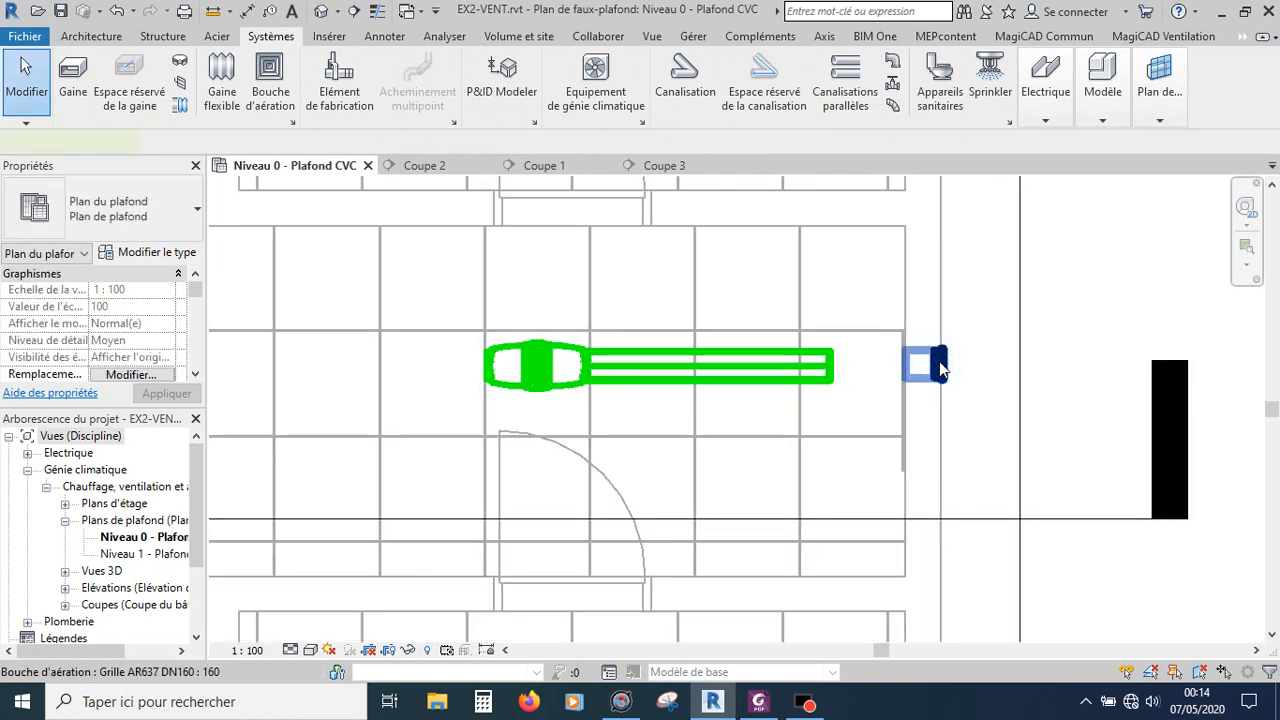
left_click(939, 363)
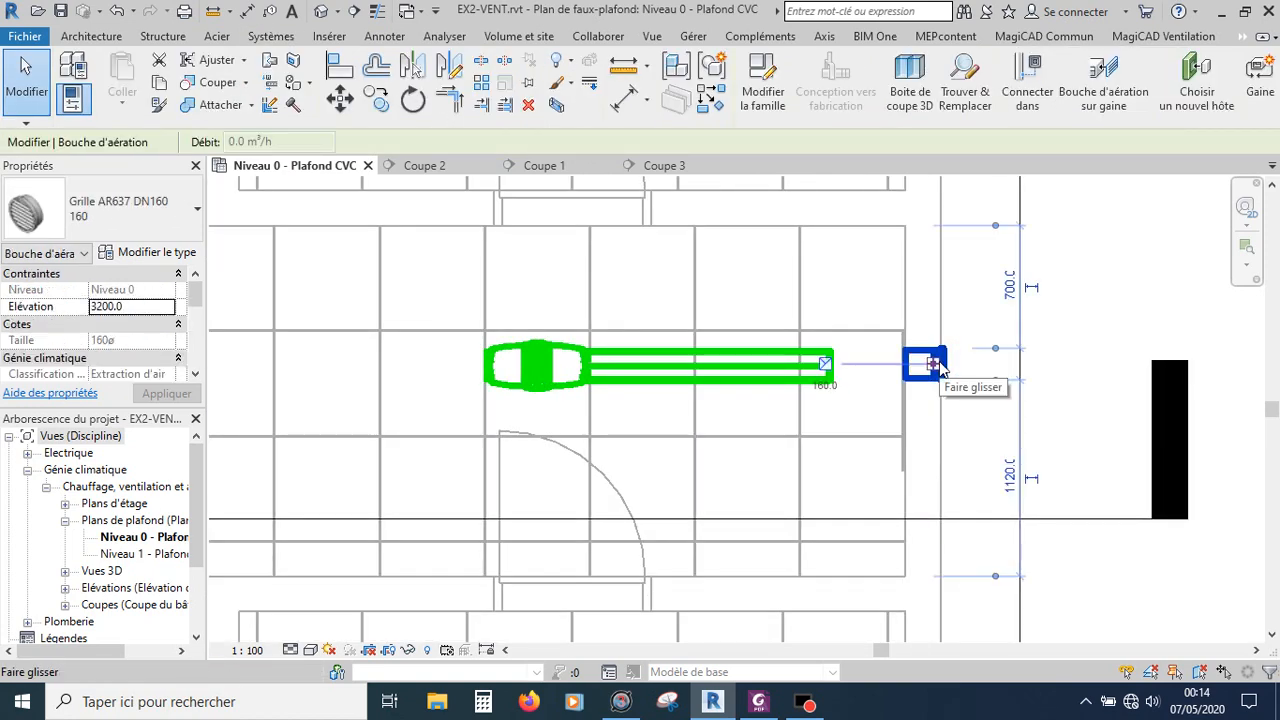
right_click(831, 377)
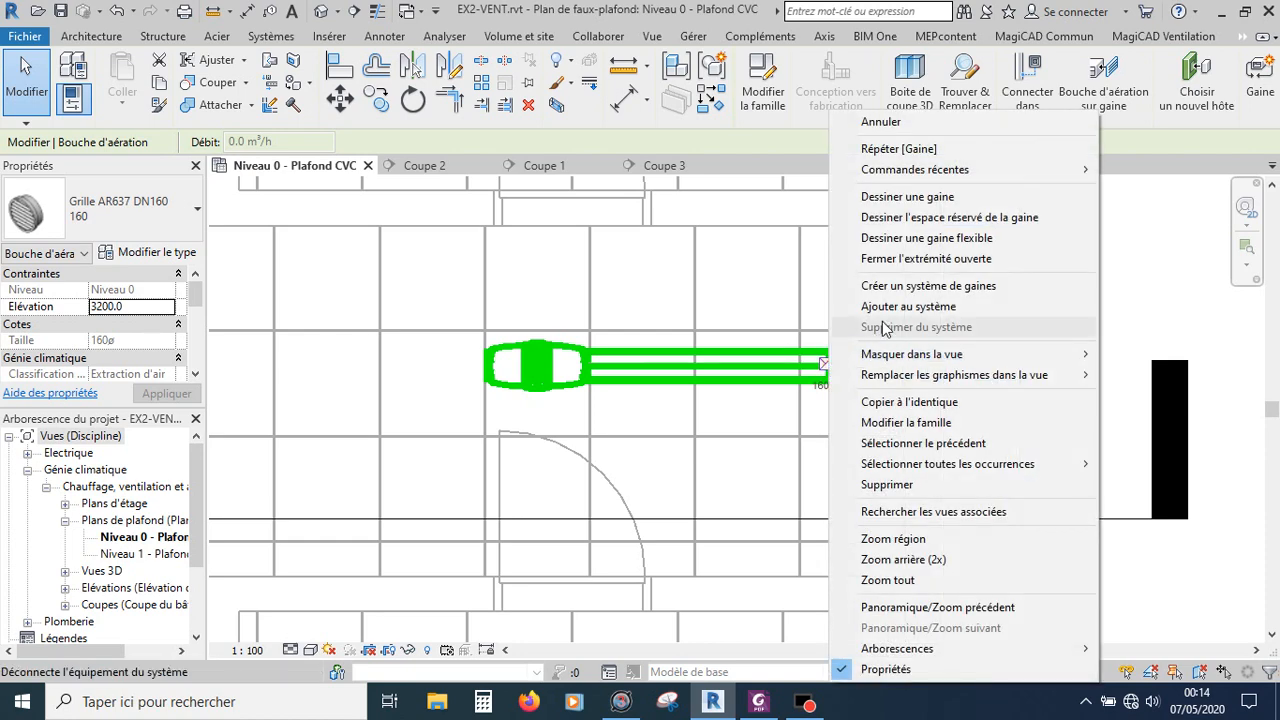
left_click(907, 243)
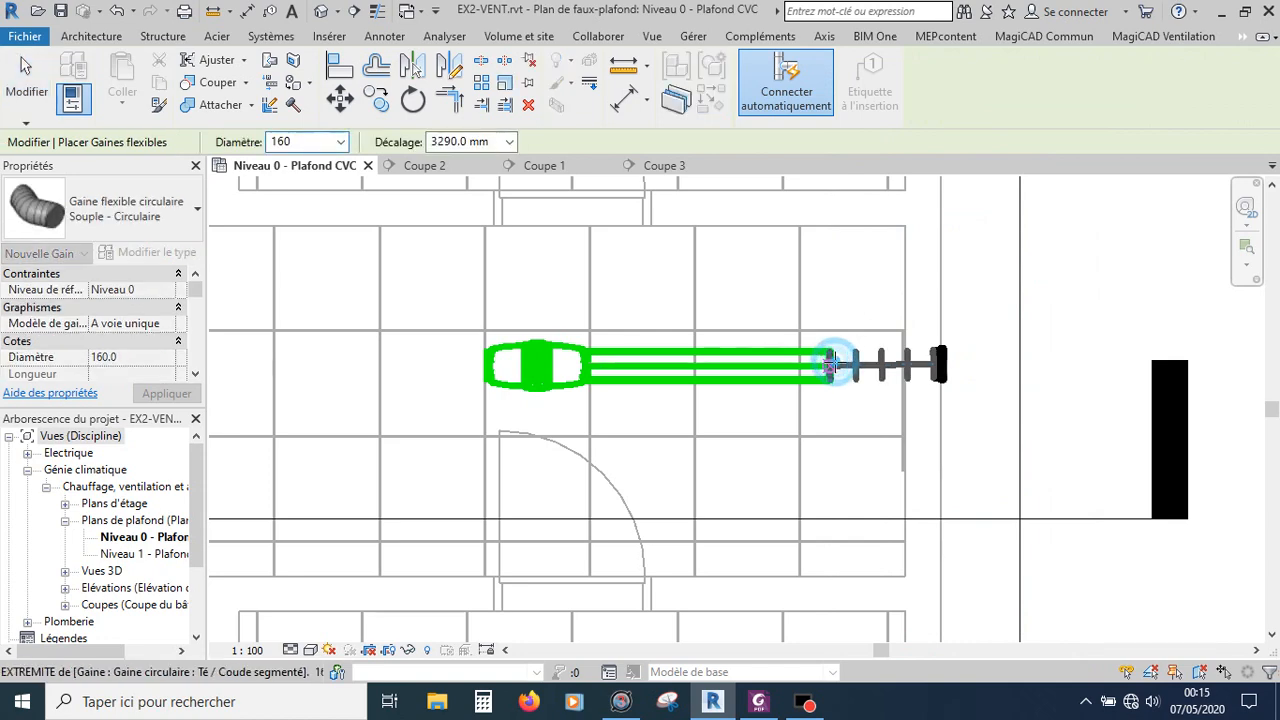
left_click(831, 366)
key("Escape")
key("Escape")
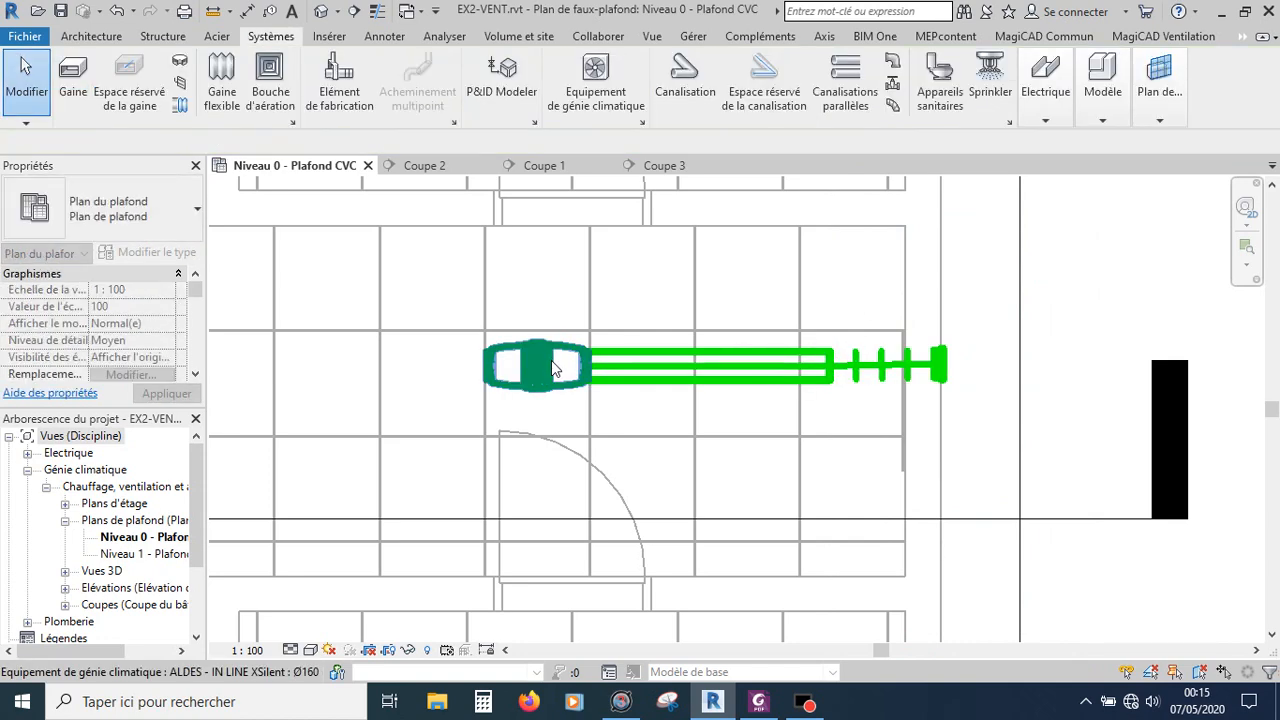
Step: Detach the duct's west end from the fan unit by pulling it back slightly
scroll(551, 360, "up", 3)
left_click(547, 357)
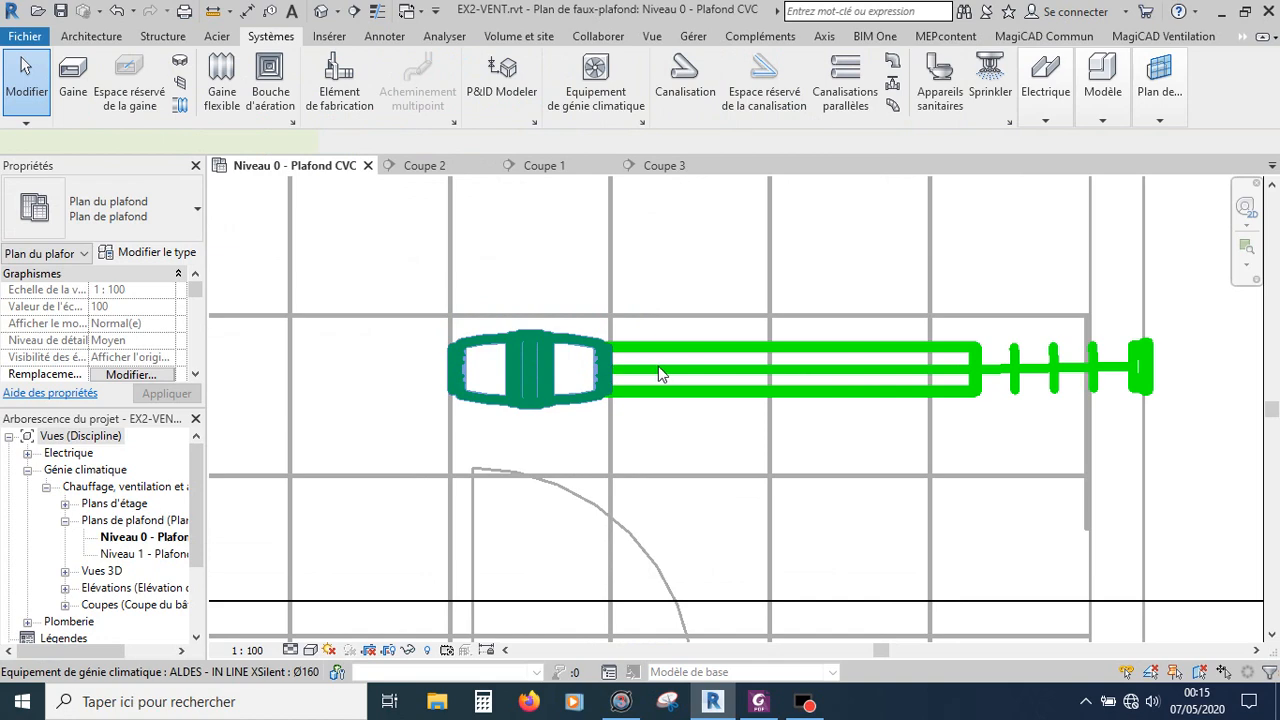
key("Escape")
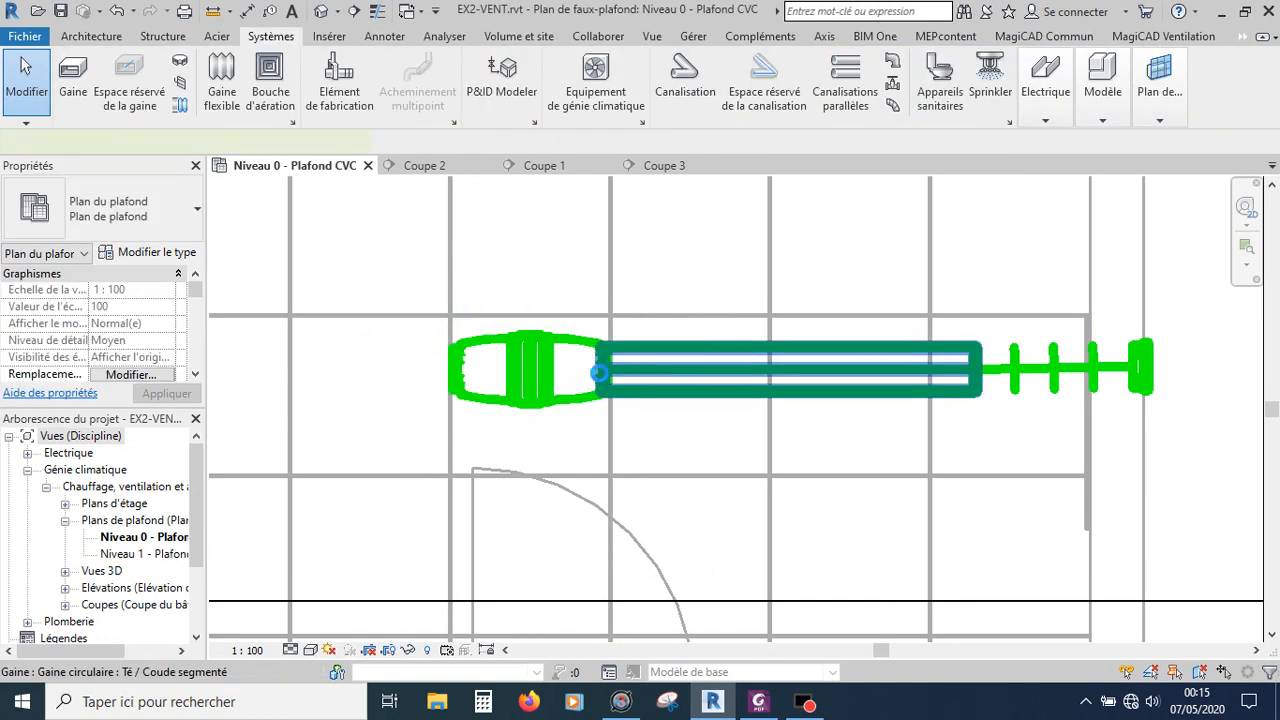
left_click(602, 382)
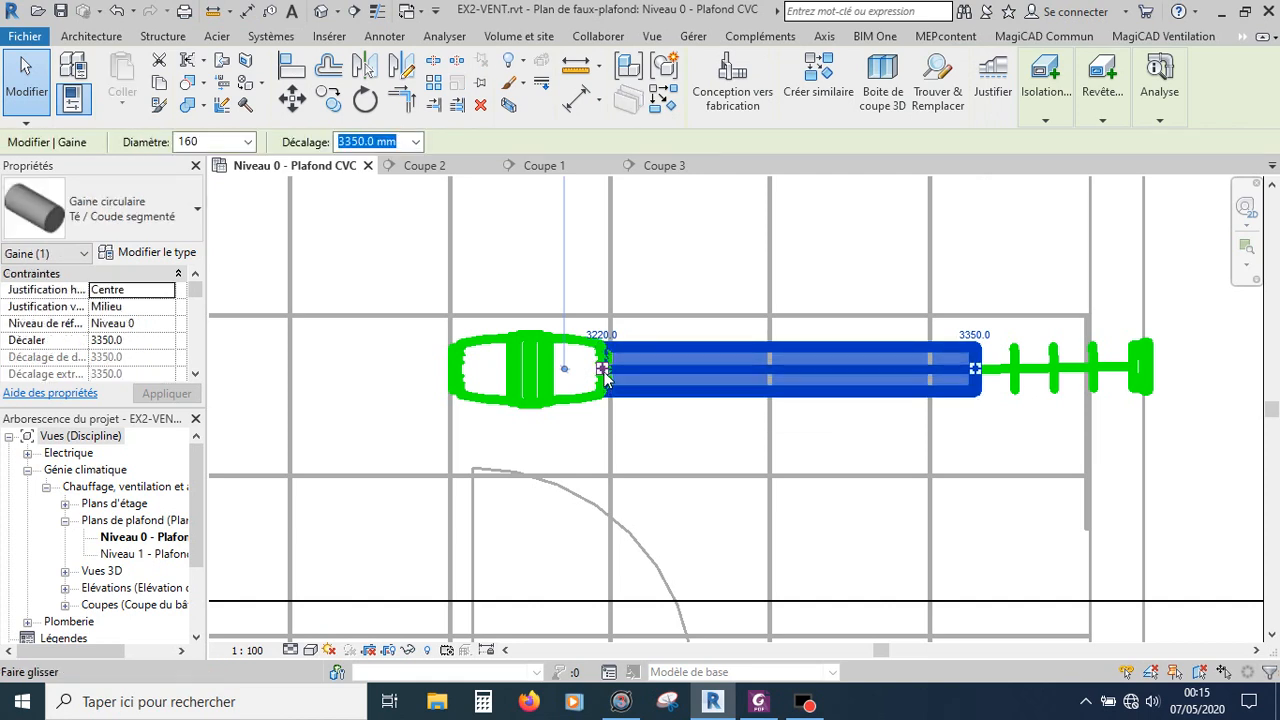
mouse_move(603, 370)
left_mouse_down()
mouse_move(675, 370)
mouse_move(600, 376)
left_mouse_up()
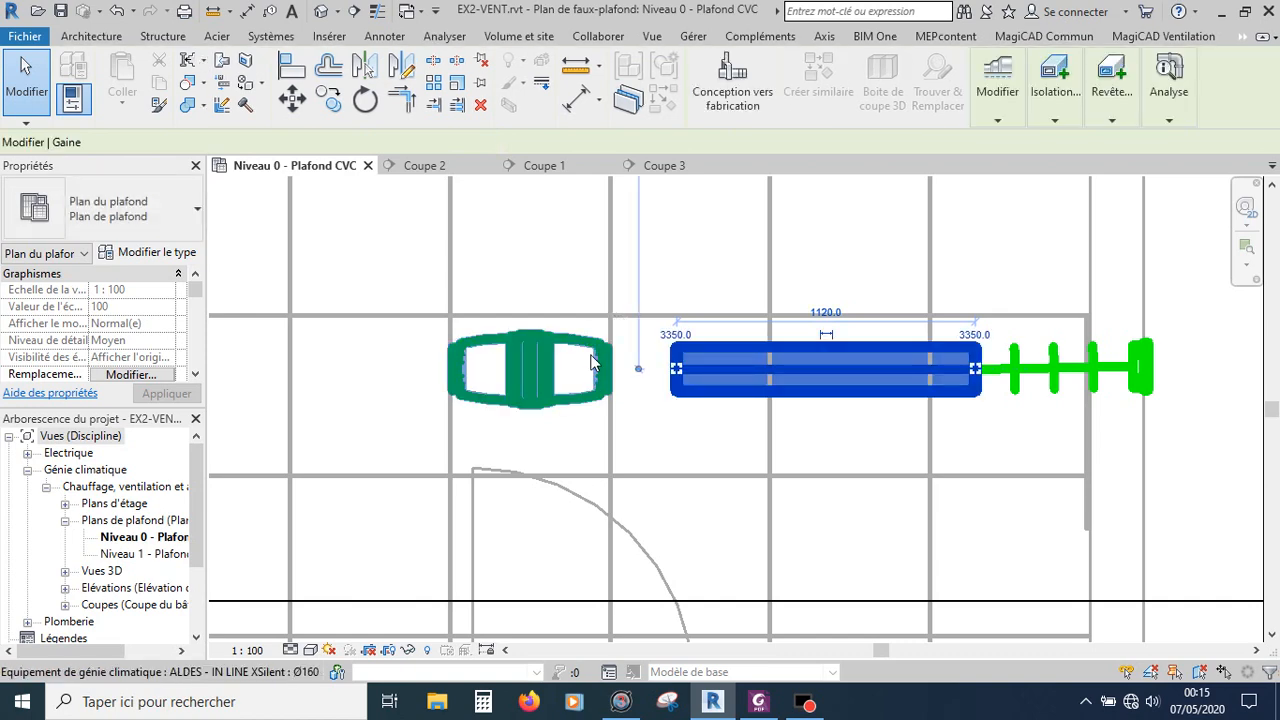
key("Escape")
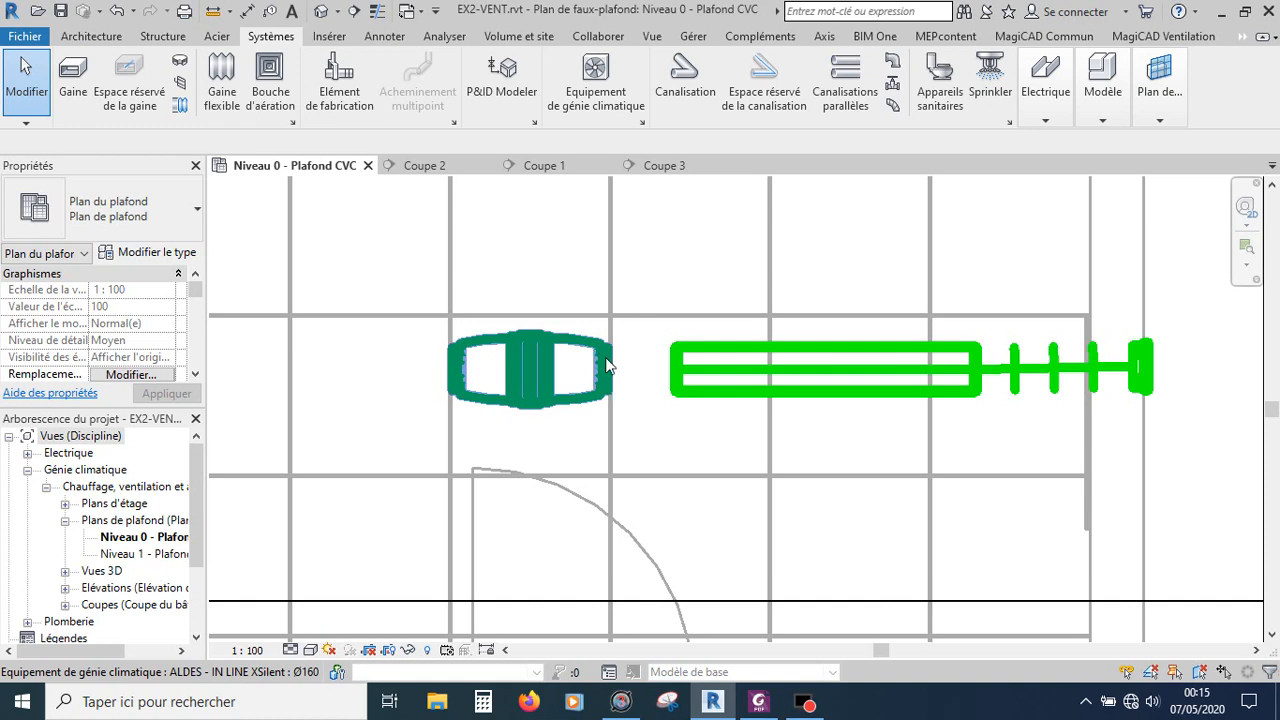
Step: Join the fan unit's outlet to the detached duct end with a flexible duct
left_click(605, 359)
left_click(641, 377)
left_click(638, 399)
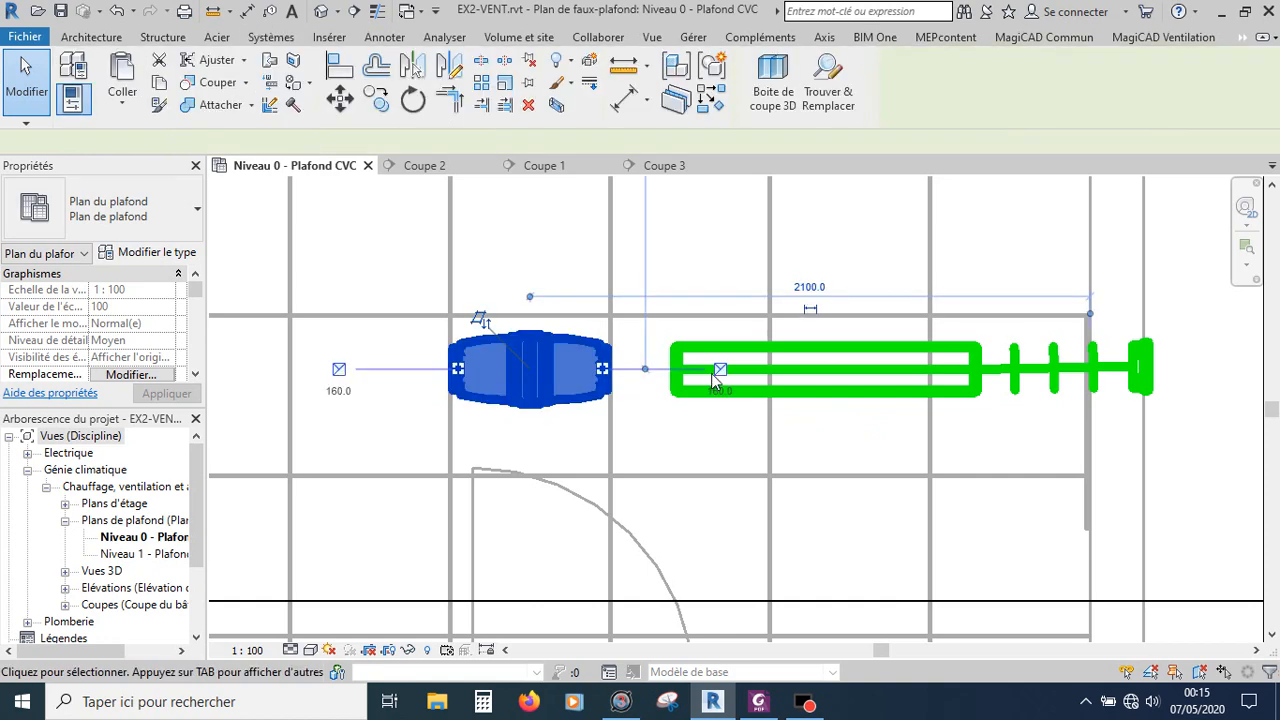
right_click(719, 371)
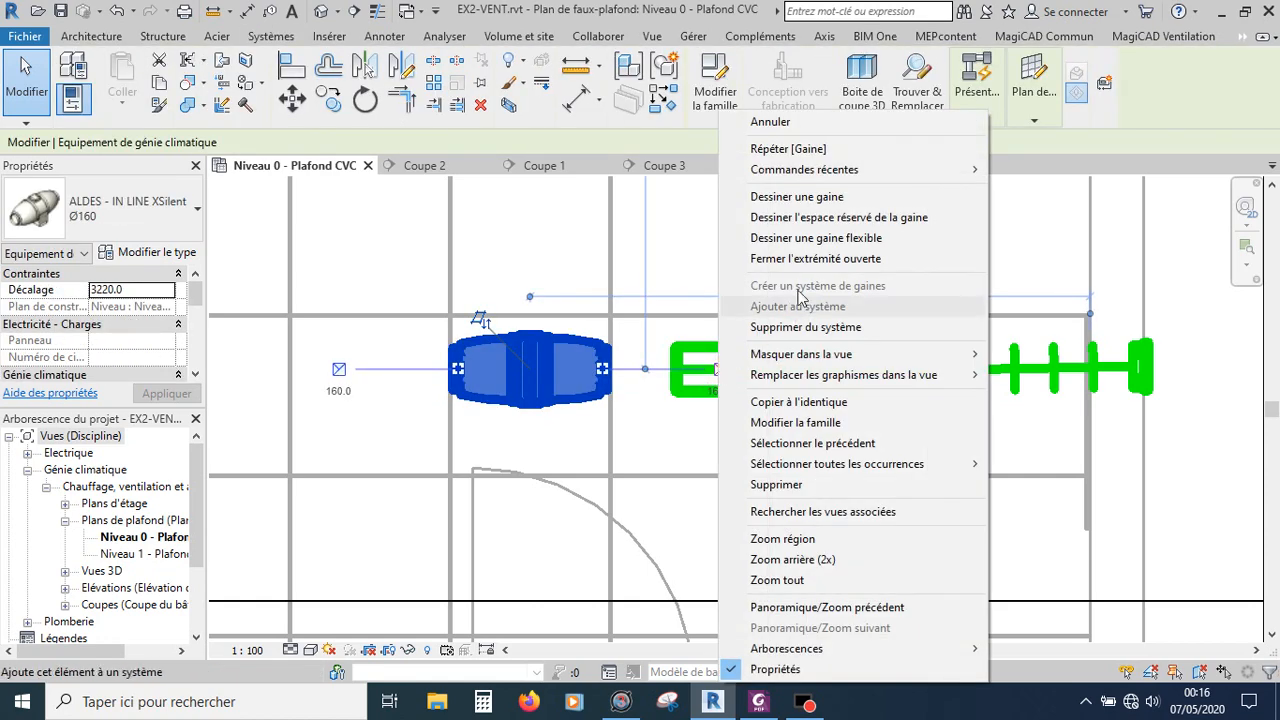
left_click(815, 244)
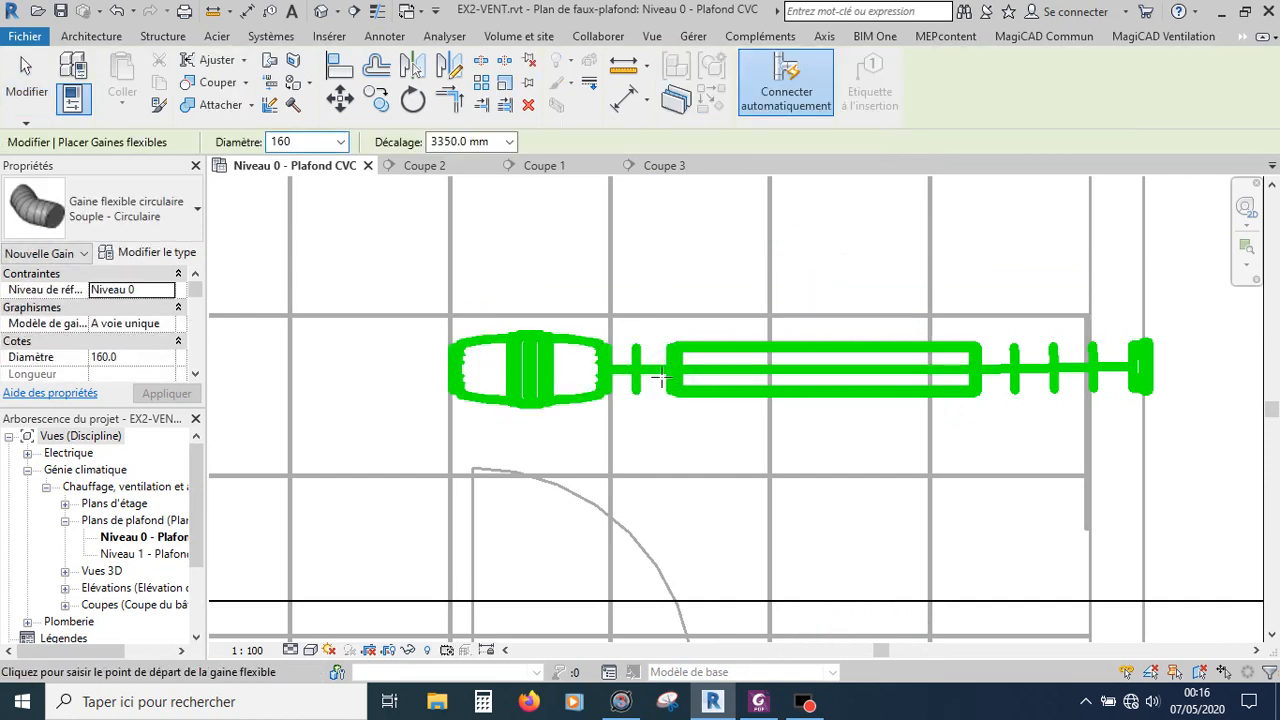
key("Escape")
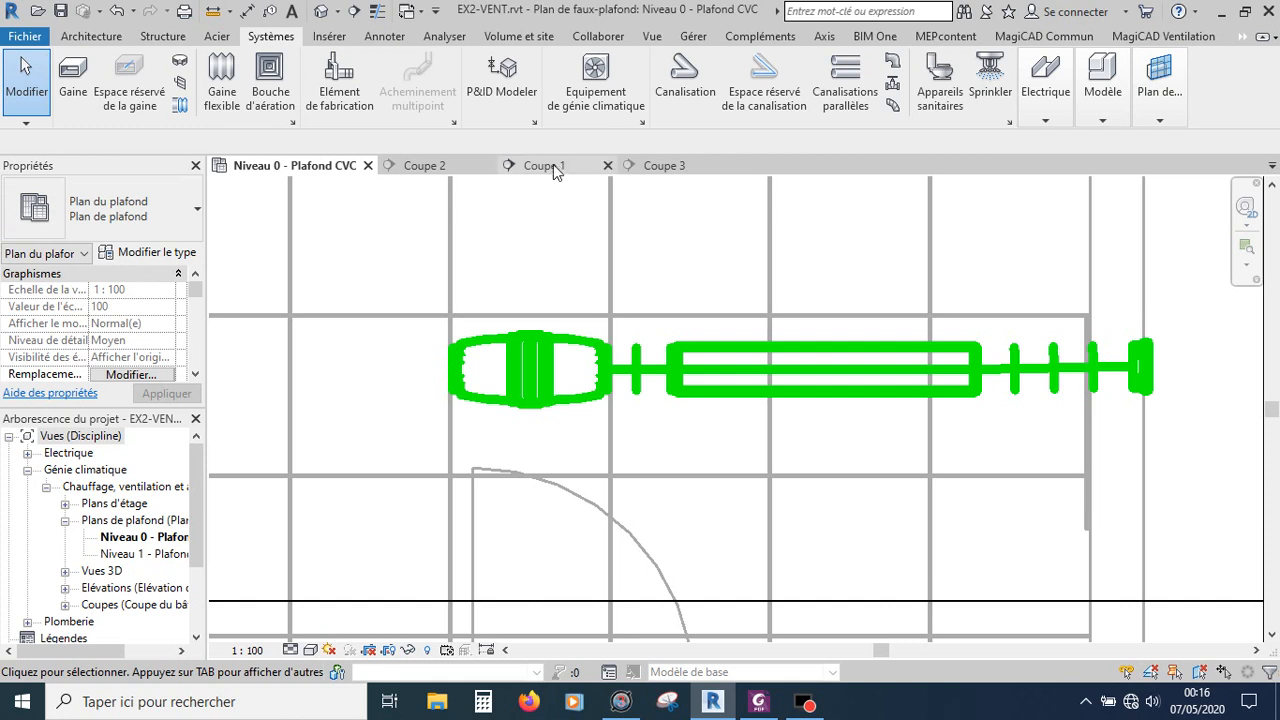
Step: In the Coupe 1 section, nudge the wall grille upward to an elevation of 3360
left_click(553, 164)
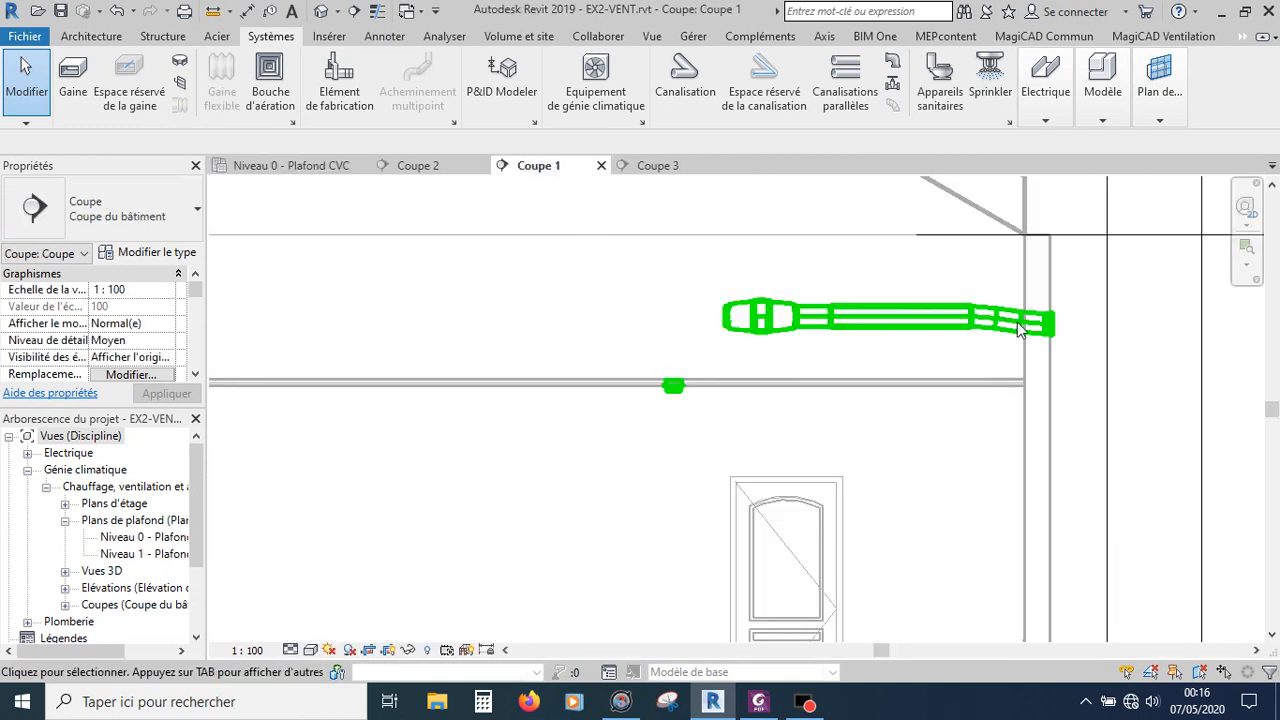
left_click(1068, 312)
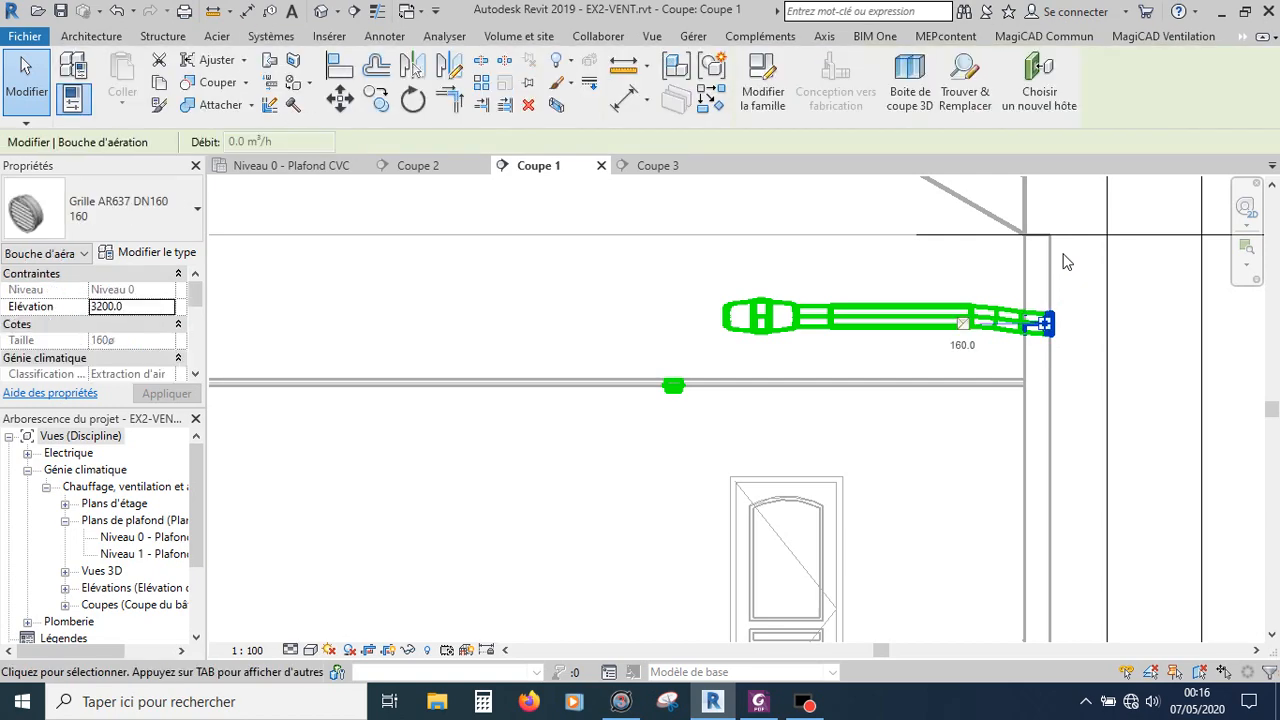
key("Up")
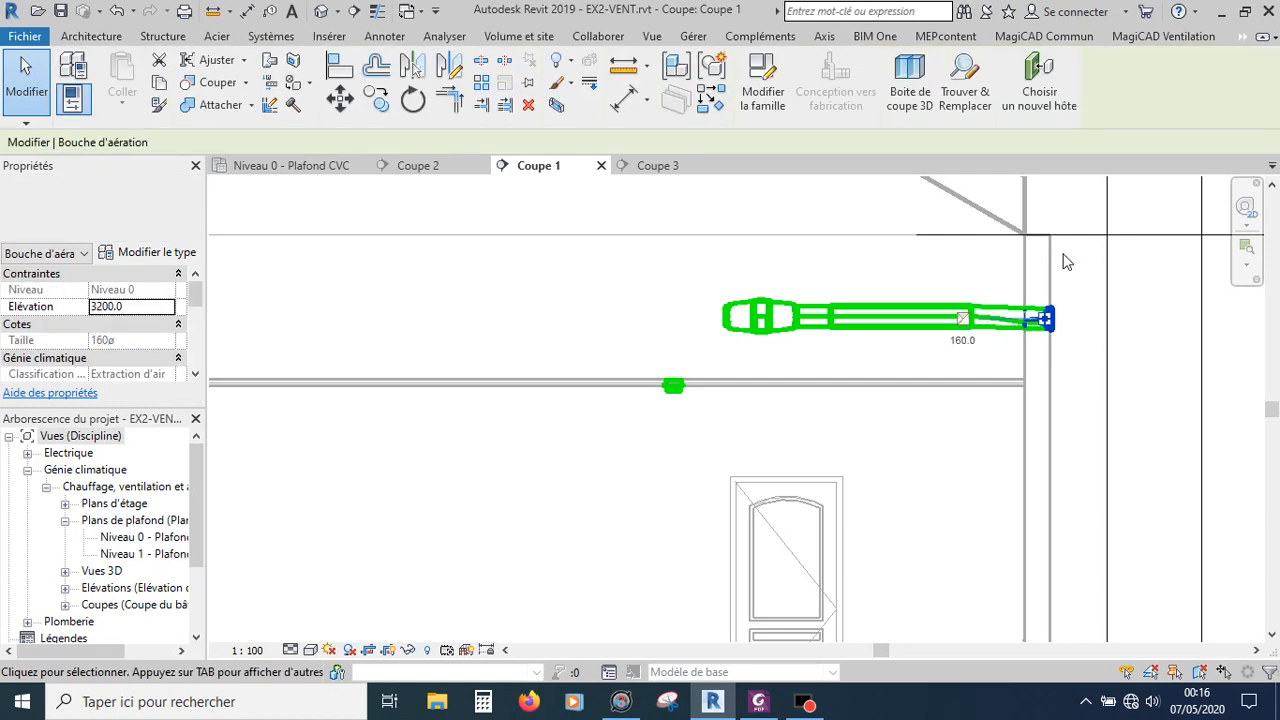
key("Up")
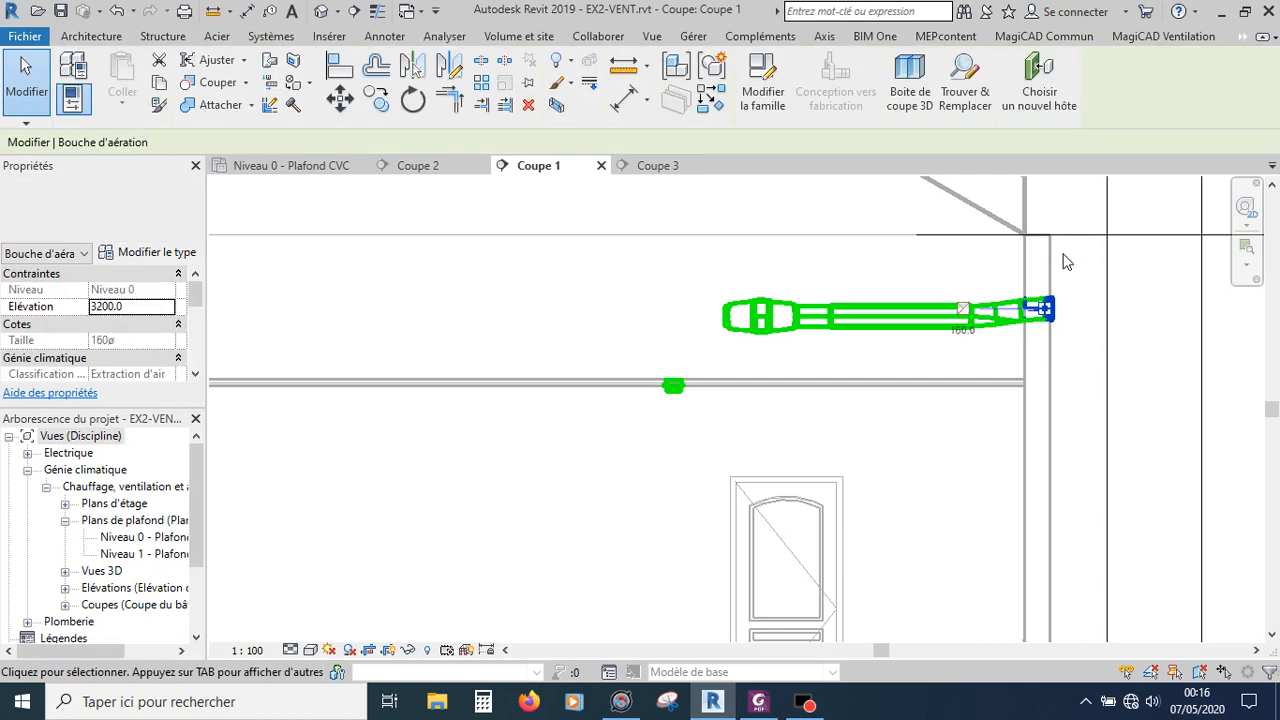
key("Up")
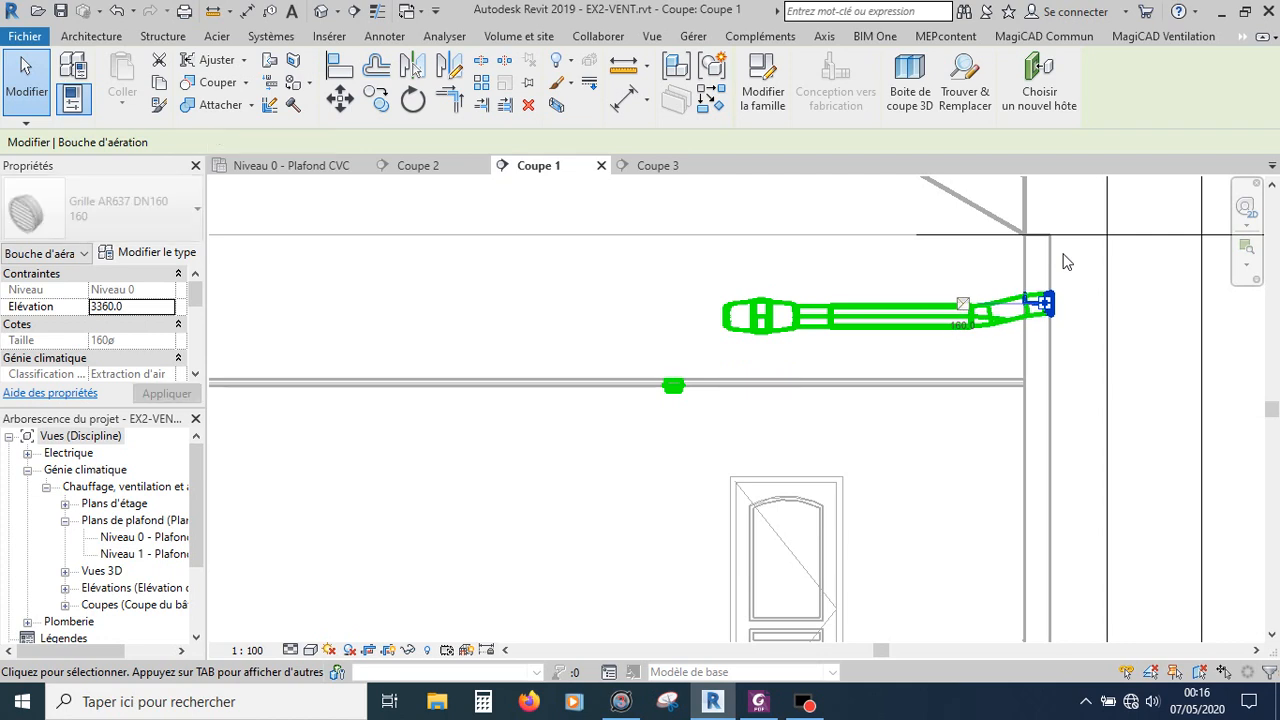
key("Up")
key("Down")
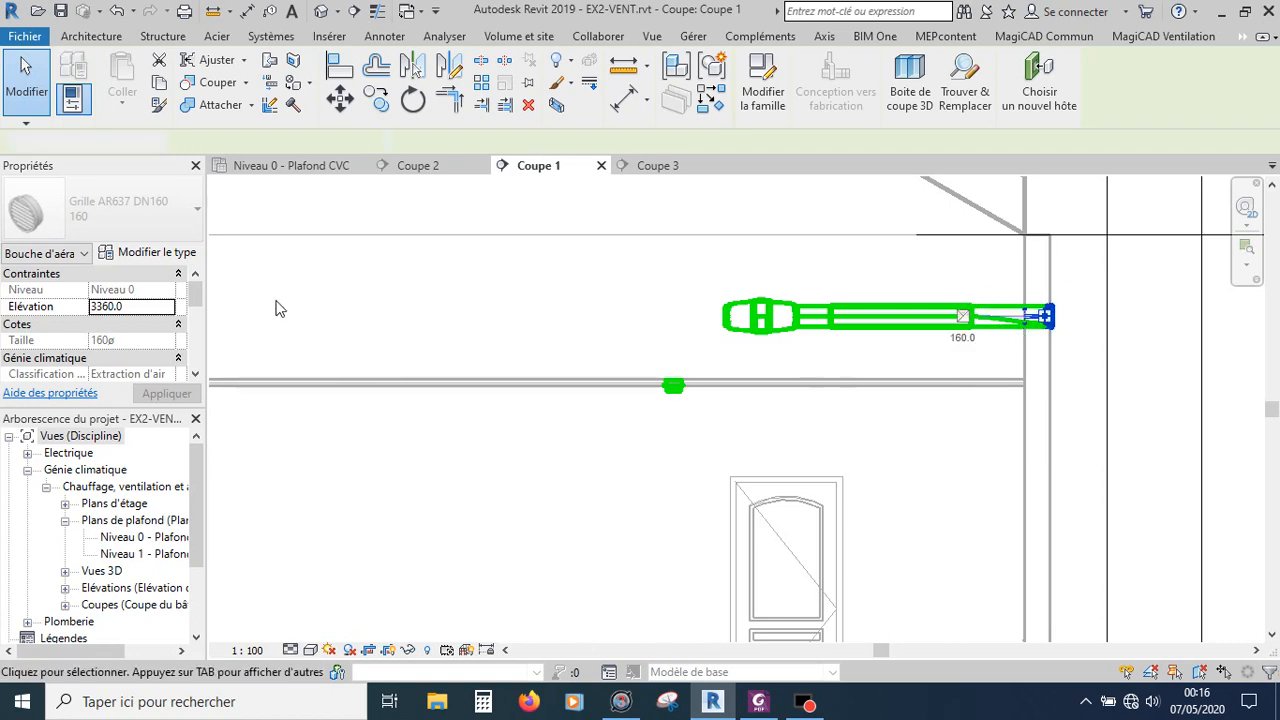
Step: Back in the Niveau 0 ceiling plan, draw a 160 duct at 3350 mm offset running 1800 mm west from the fan unit's free inlet
left_click(302, 168)
scroll(807, 368, "down", 5)
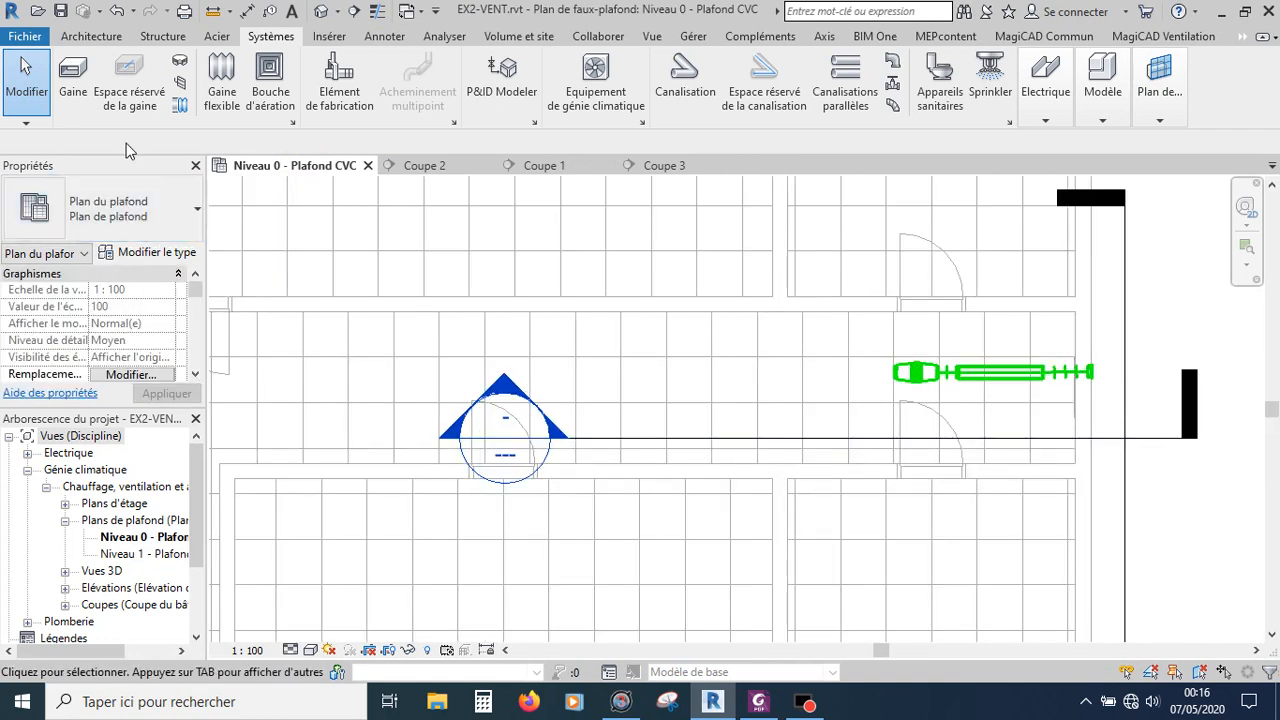
left_click(906, 375)
left_click(906, 375)
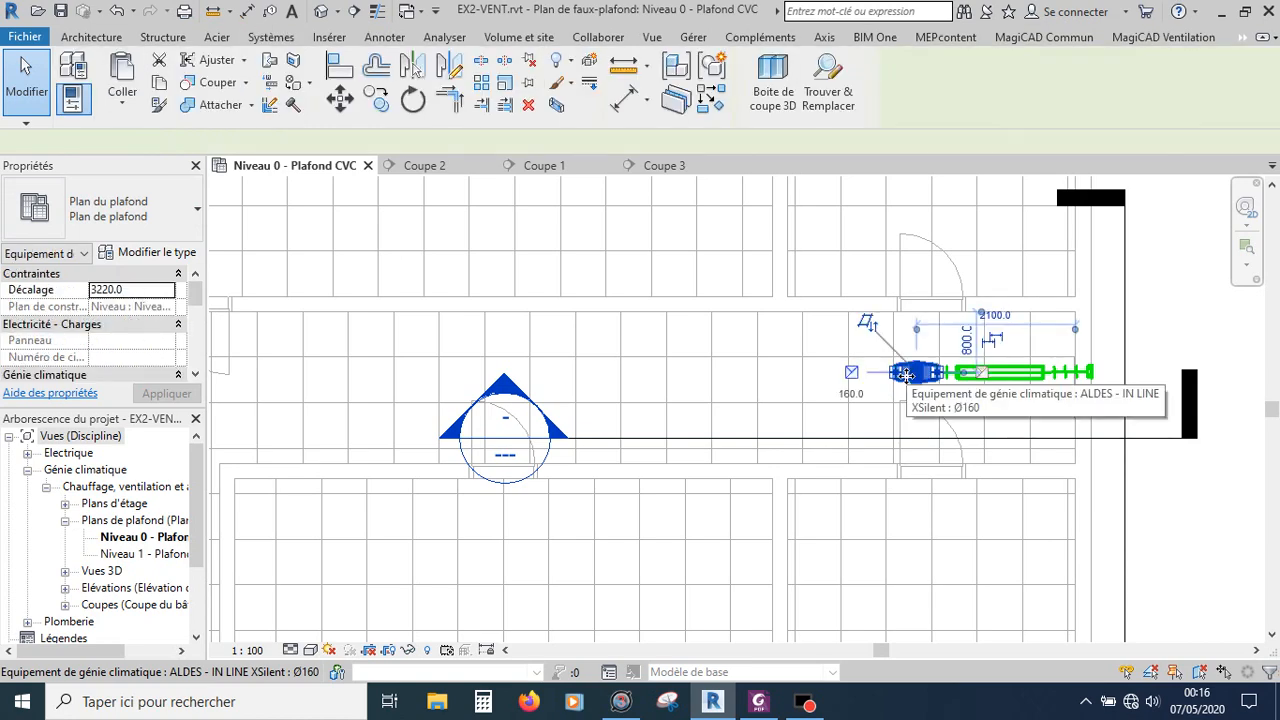
scroll(885, 377, "up", 4)
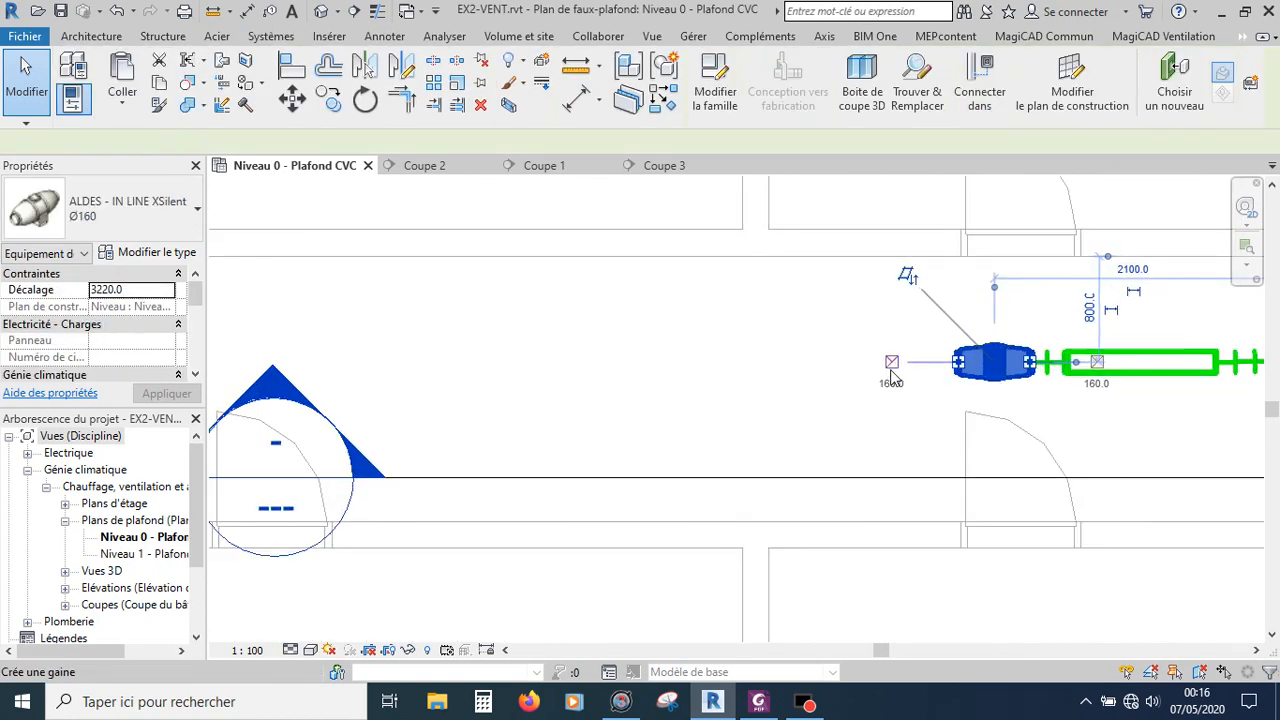
scroll(885, 372, "up", 3)
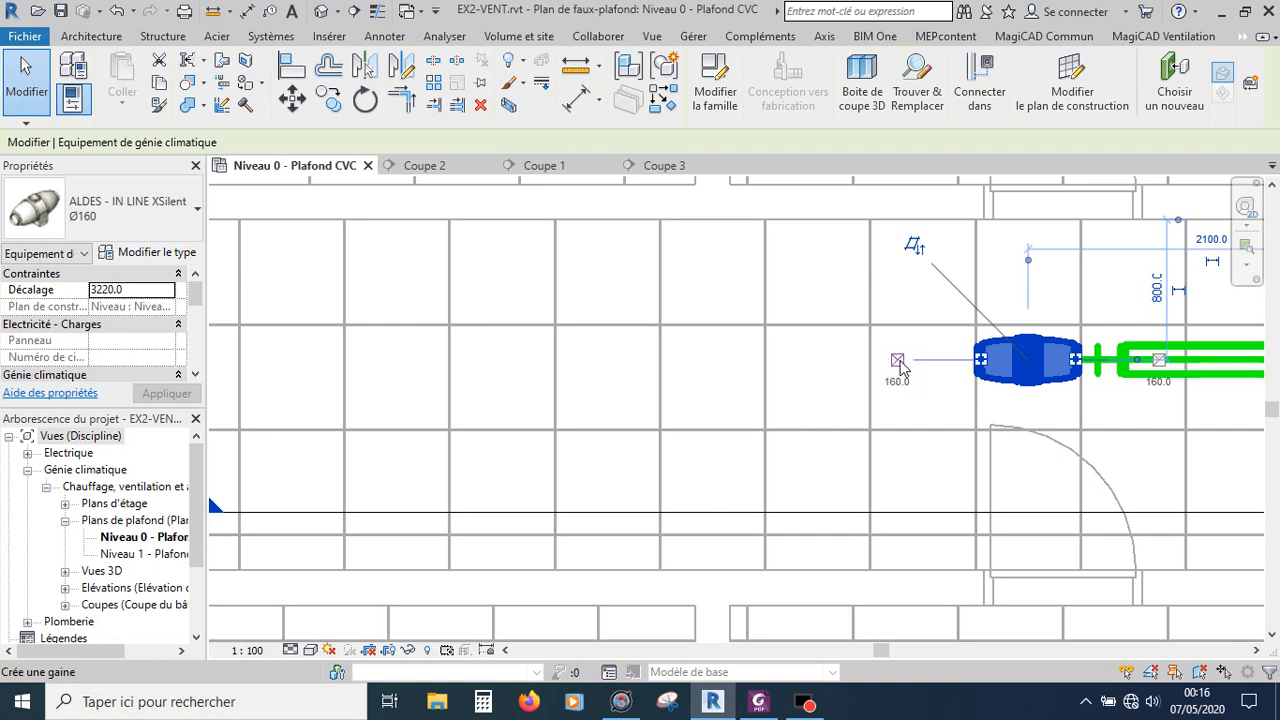
right_click(901, 366)
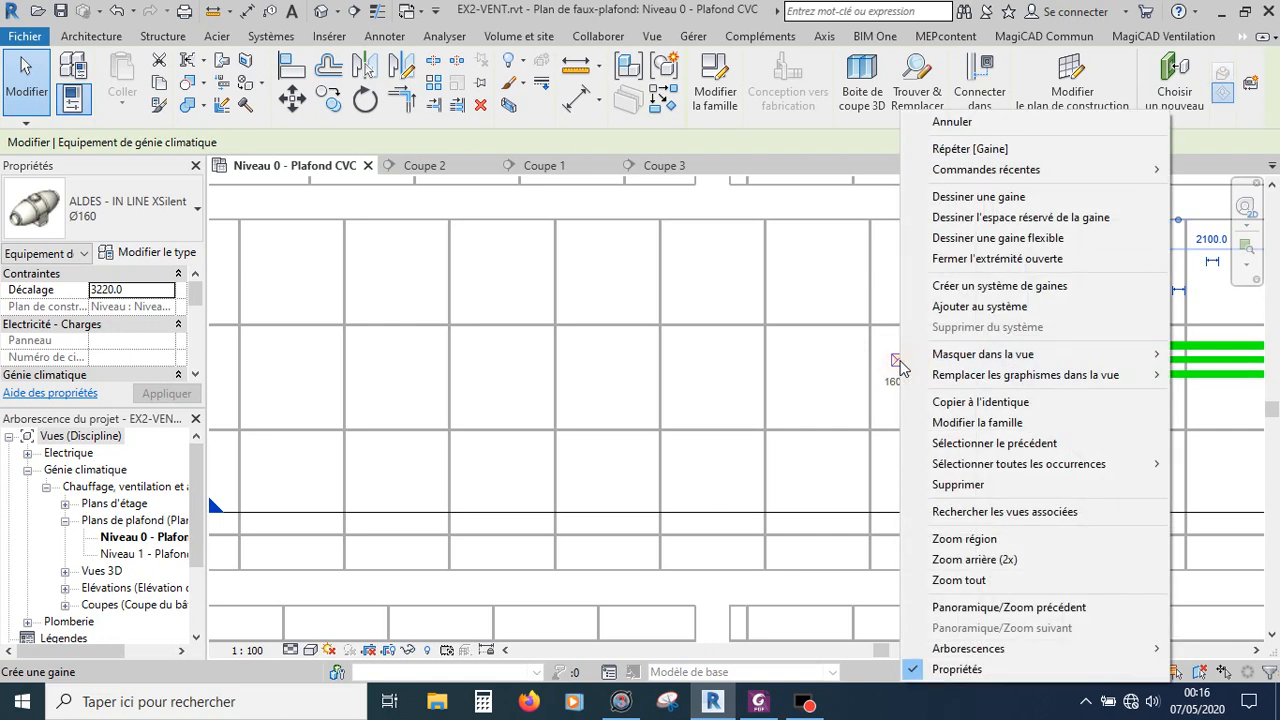
left_click(970, 198)
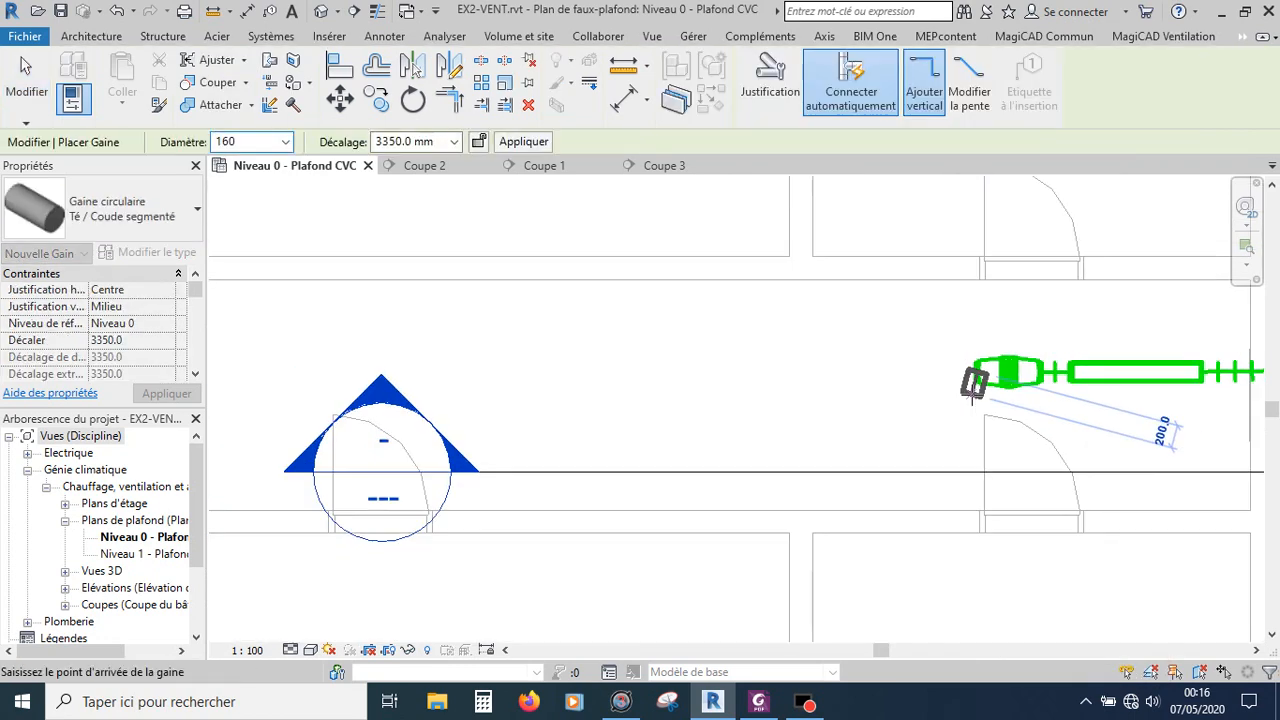
scroll(970, 390, "down", 6)
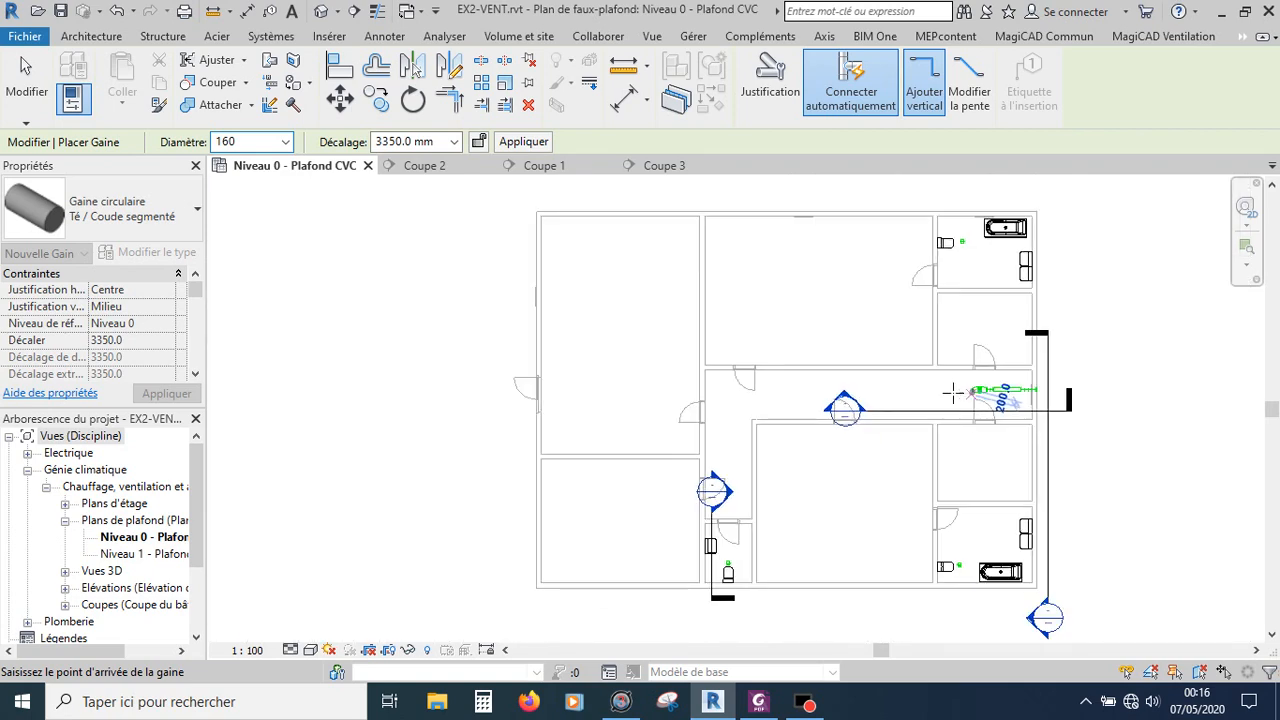
scroll(910, 390, "up", 1)
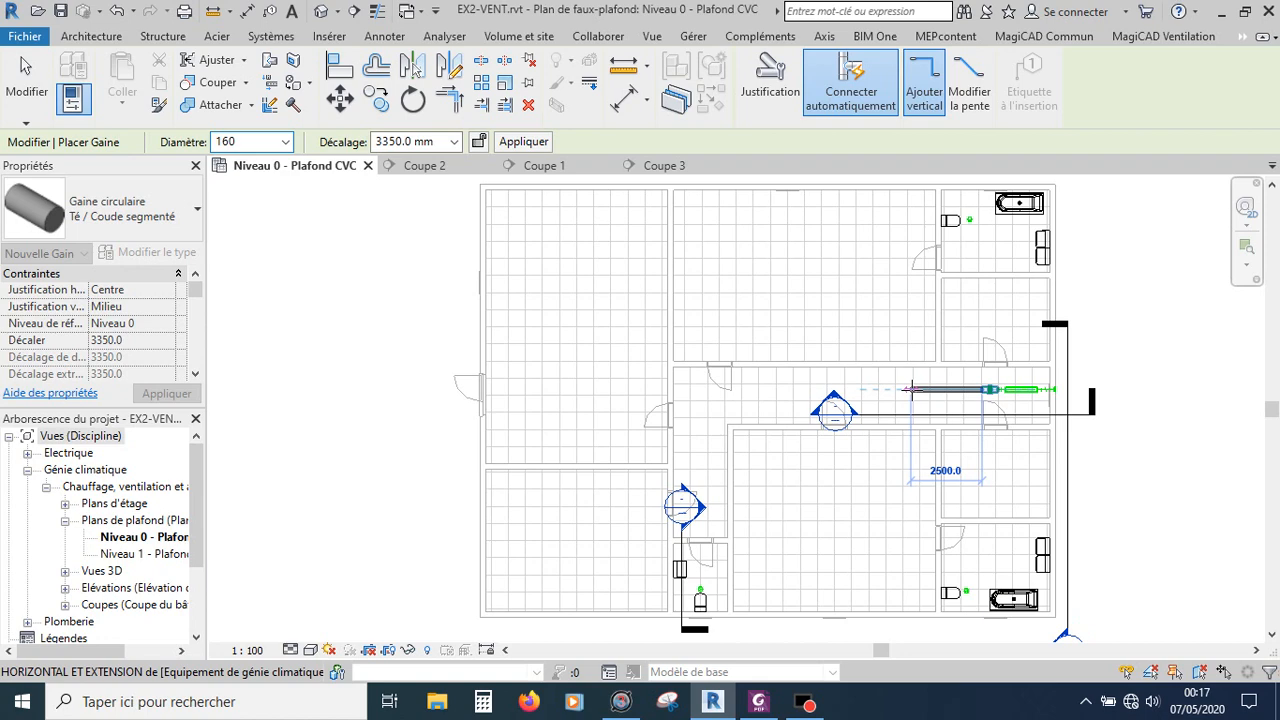
scroll(910, 390, "up", 2)
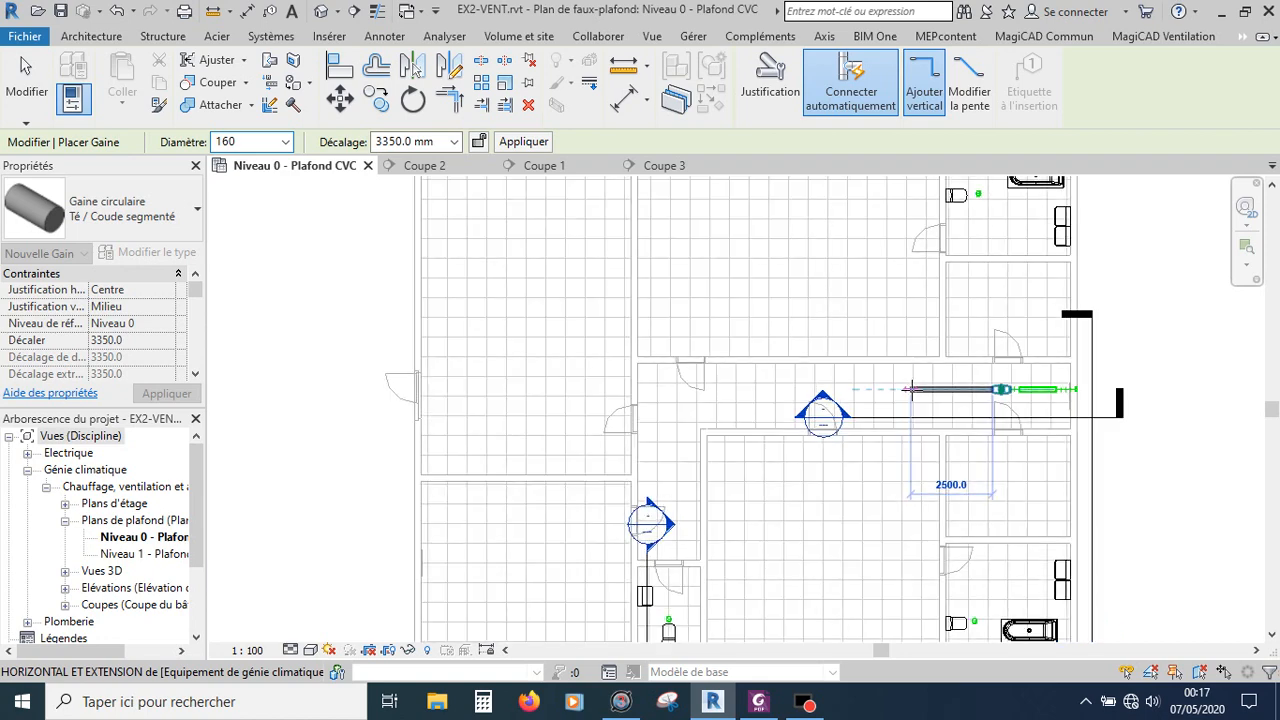
scroll(910, 390, "down", 2)
scroll(910, 390, "up", 2)
scroll(910, 390, "up", 3)
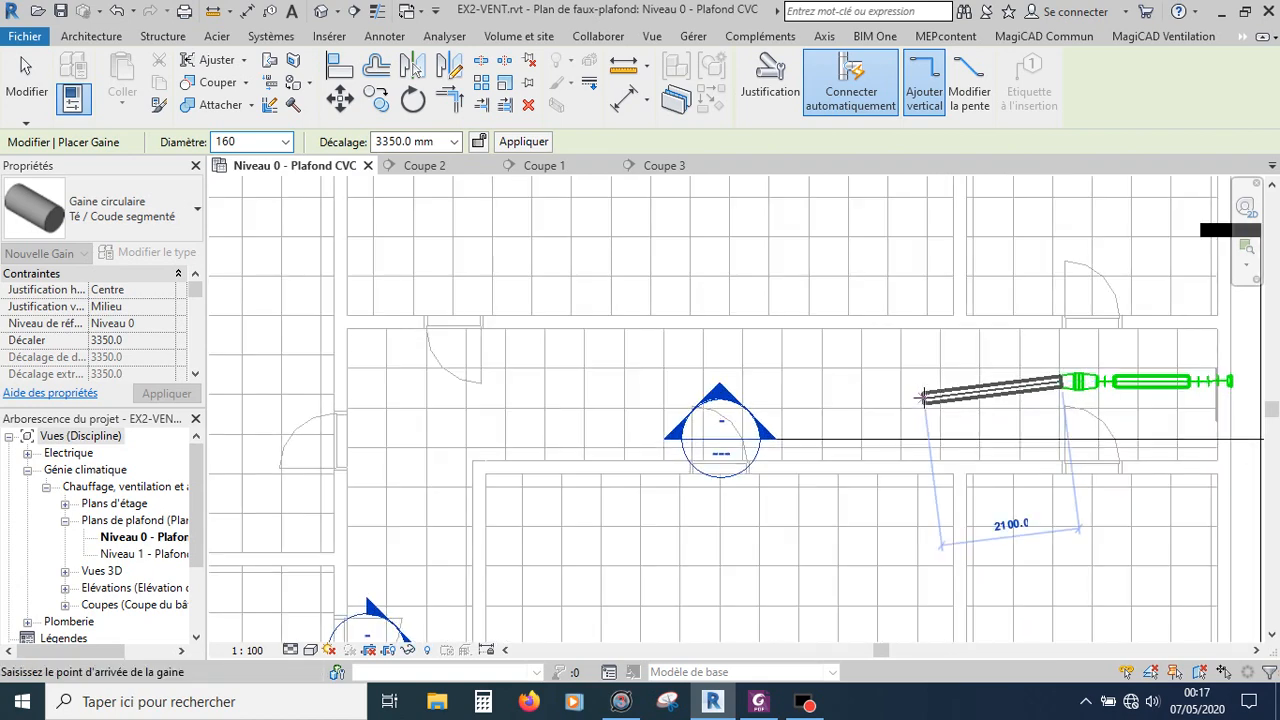
scroll(916, 370, "down", 4)
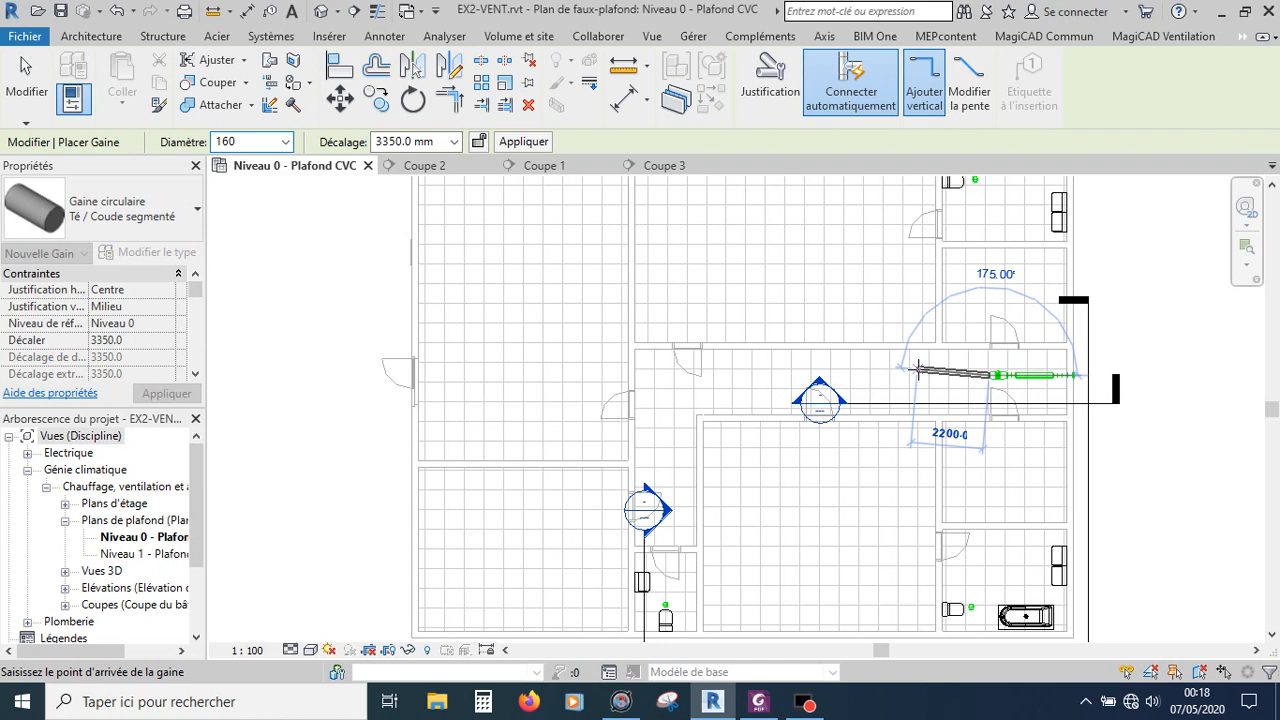
scroll(918, 371, "up", 3)
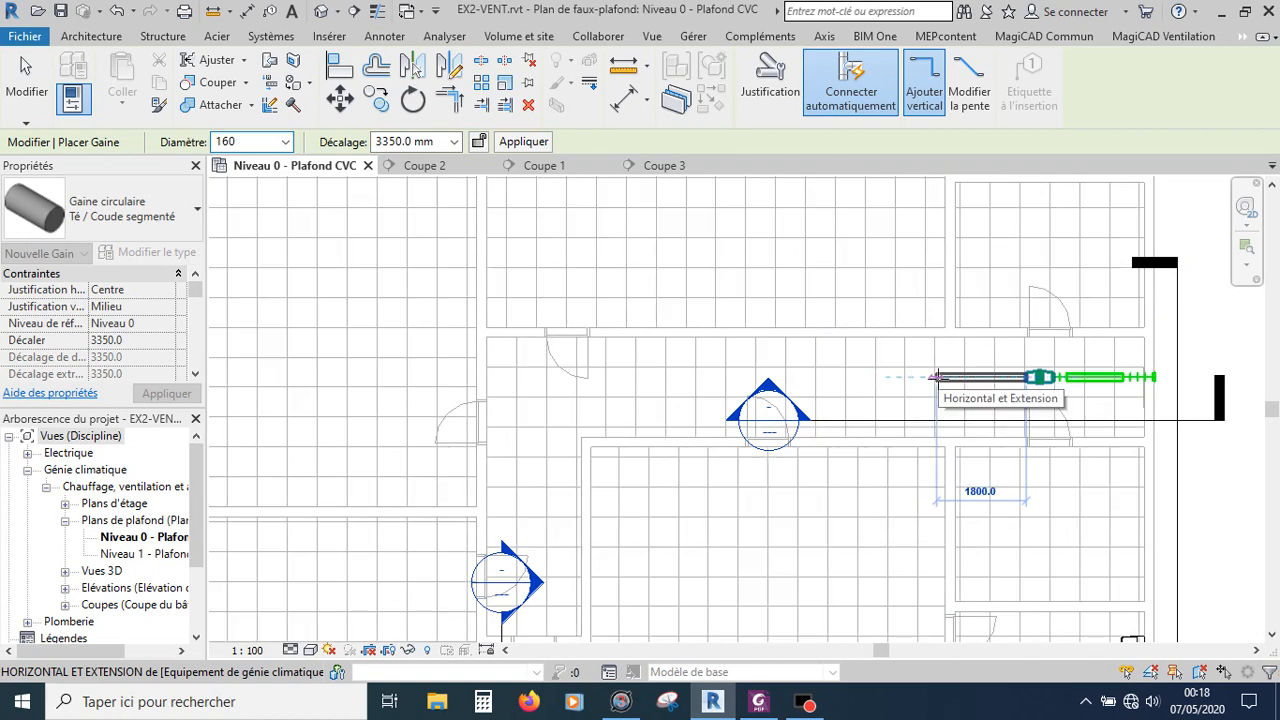
type("1800")
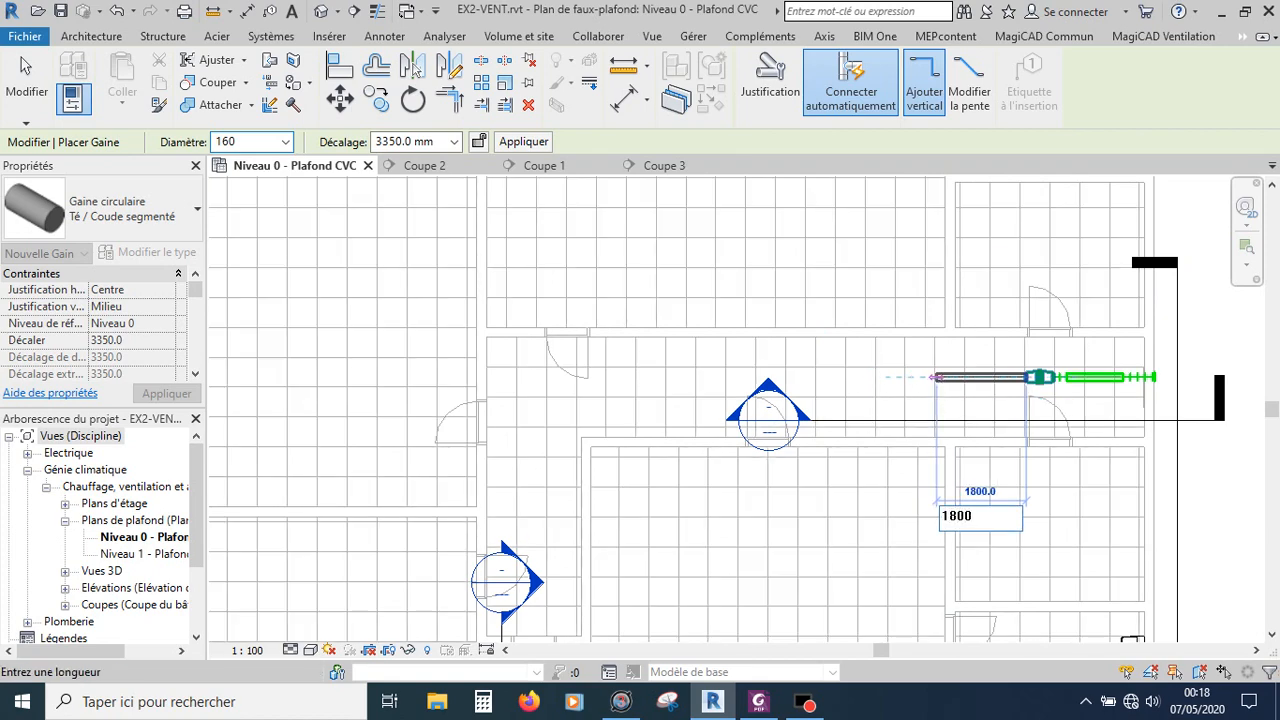
key("Return")
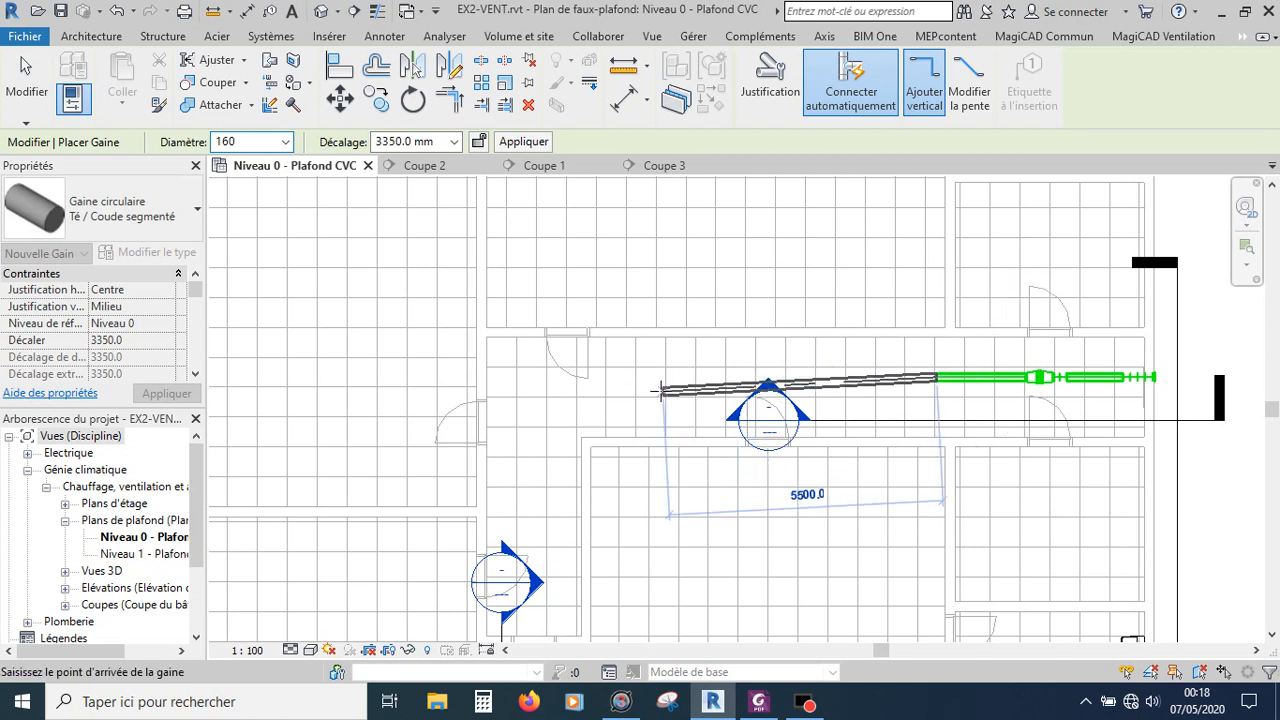
Step: Reduce the duct diameter to 125 and continue the run 8300 mm further west along the corridor
left_click(283, 142)
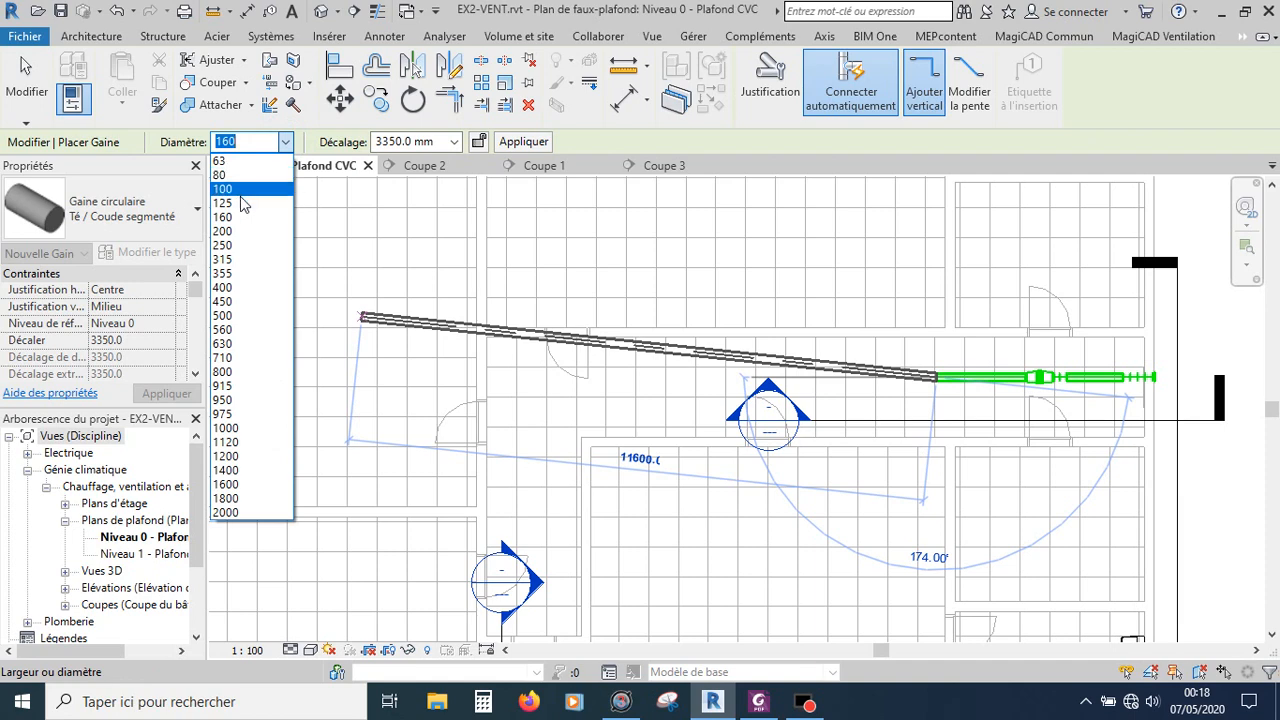
left_click(241, 199)
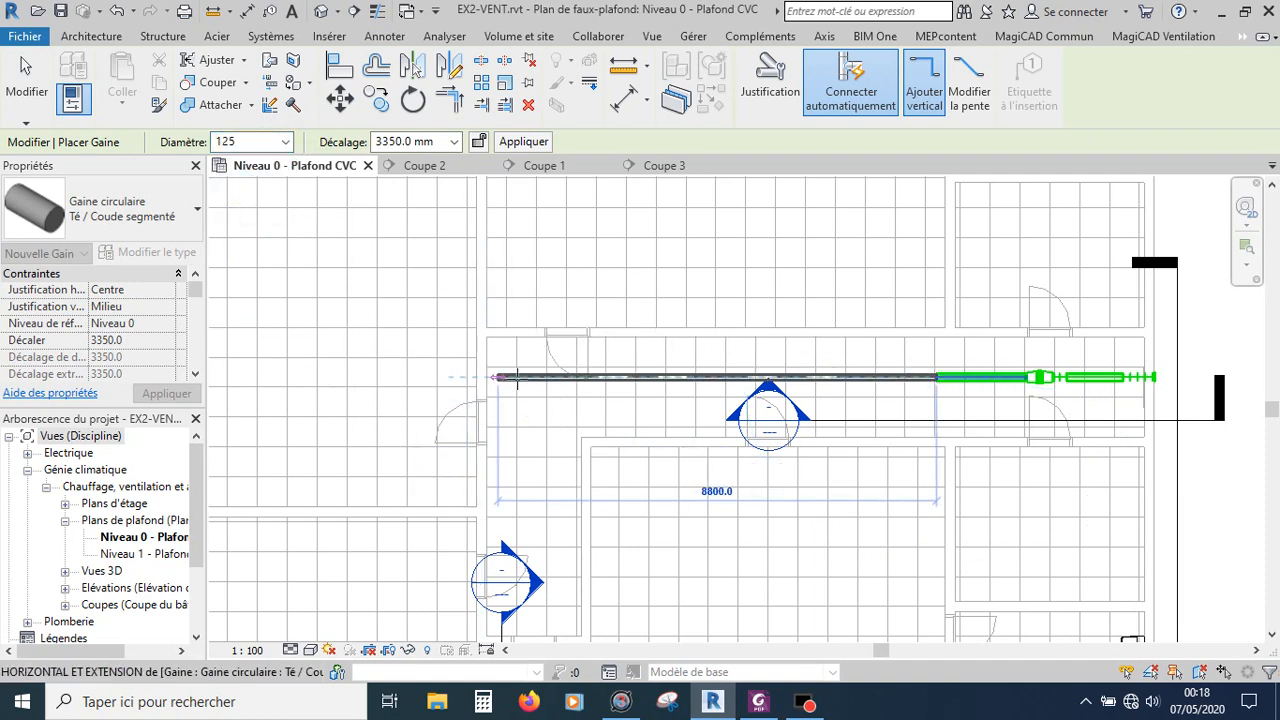
scroll(519, 377, "down", 3)
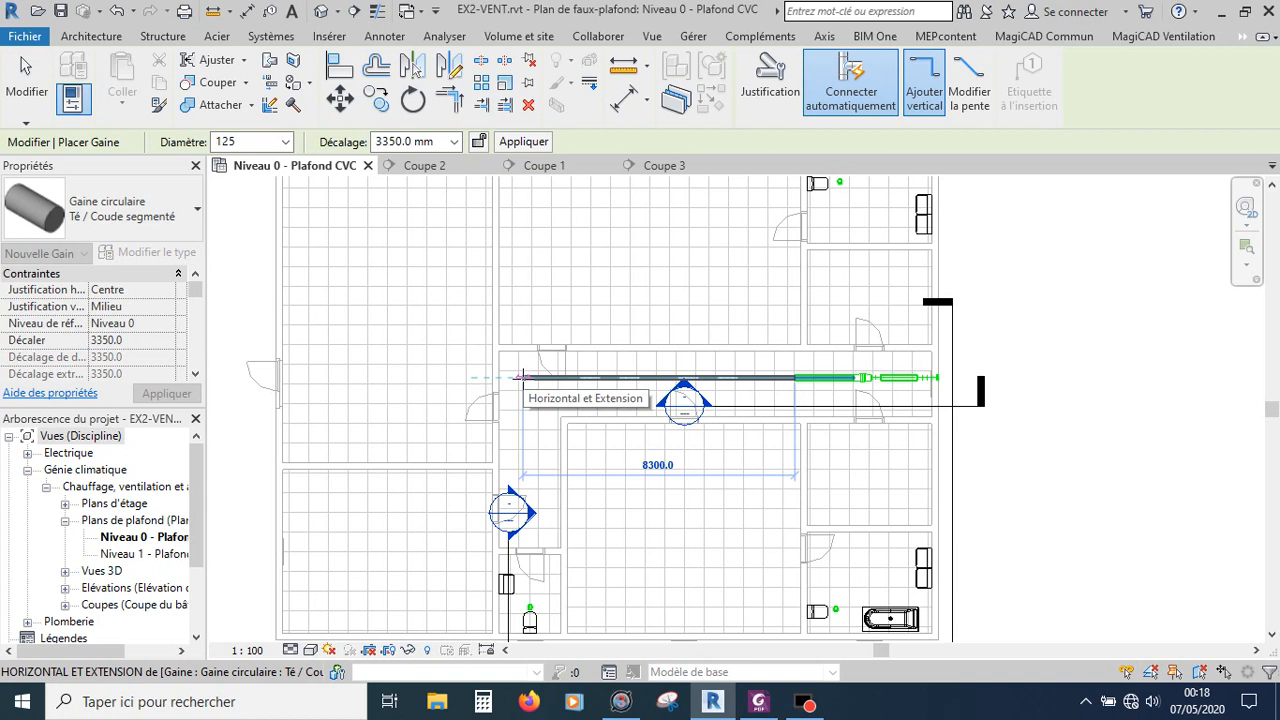
type("8300")
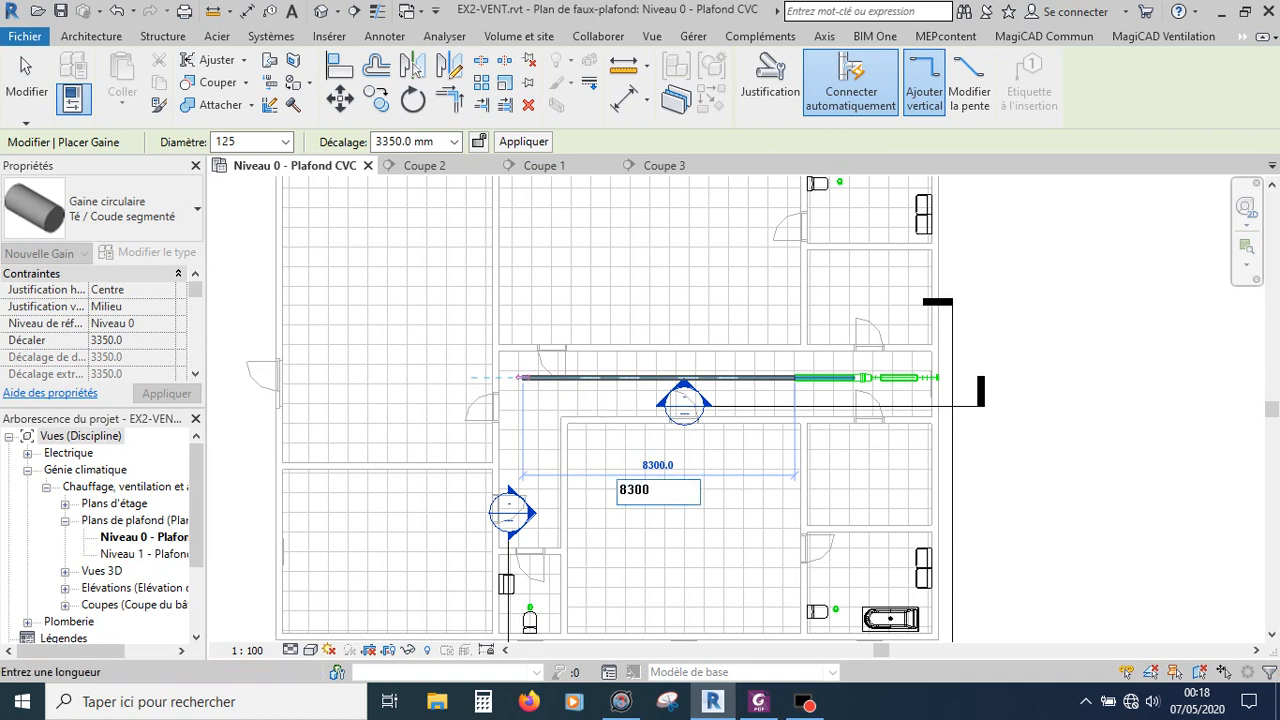
key("Return")
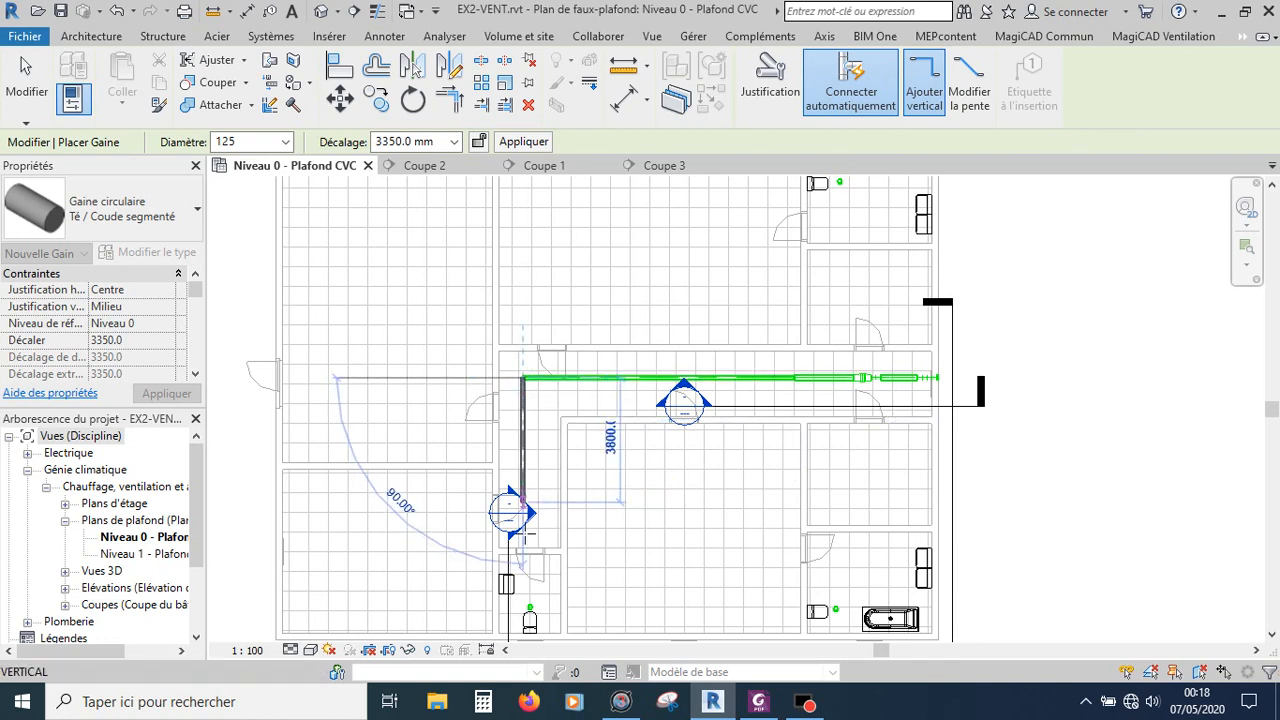
Step: Turn the duct south and extend it 6400 mm toward the bathroom ceiling grille, then end the duct command
scroll(520, 615, "up", 2)
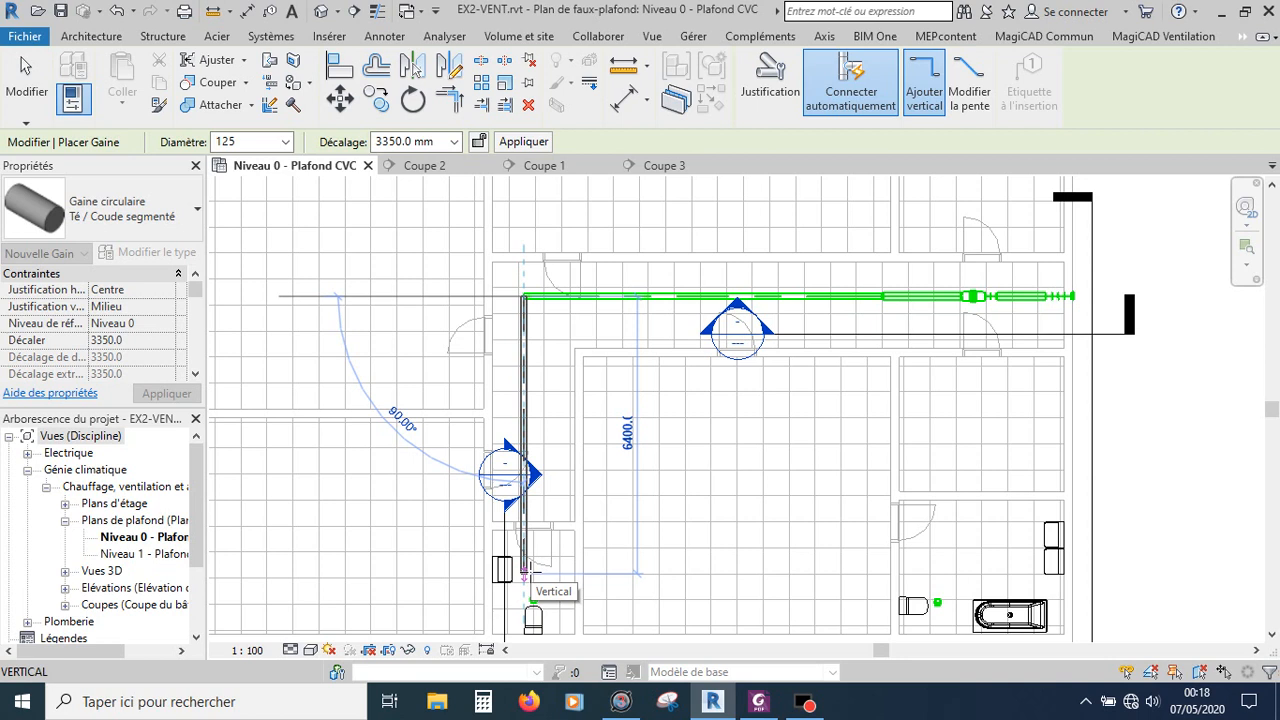
type("6400")
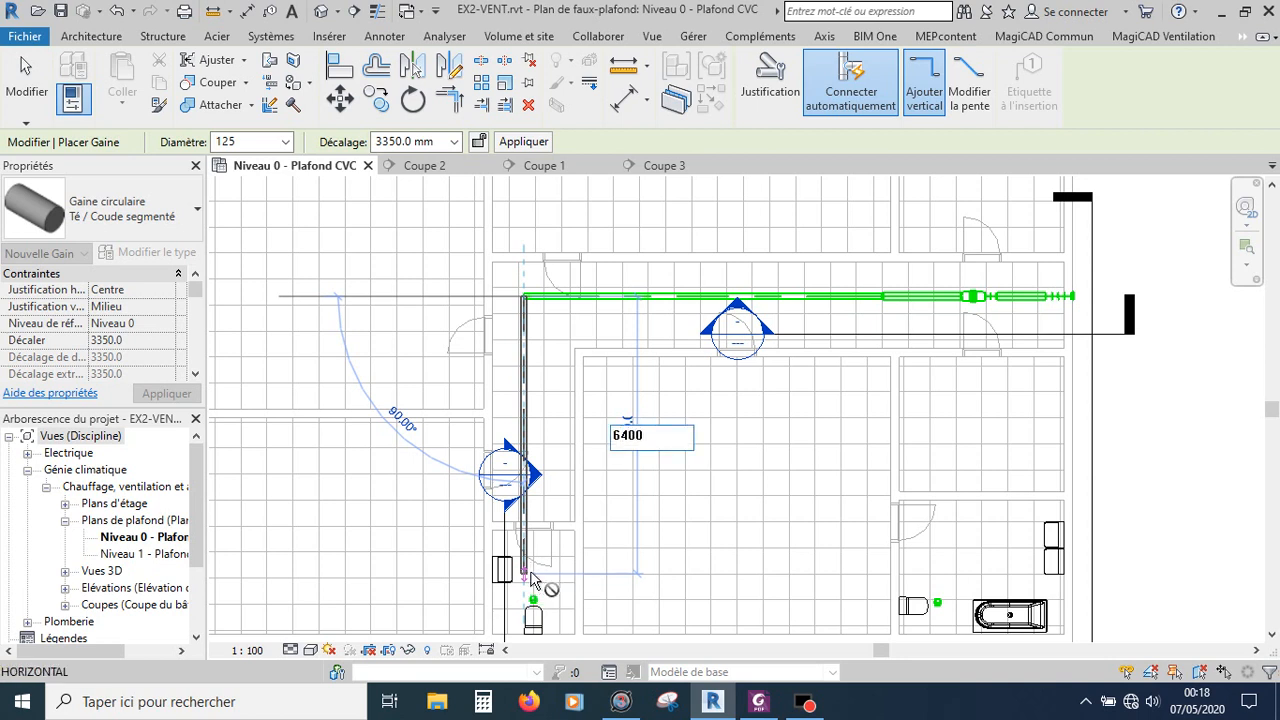
key("Return")
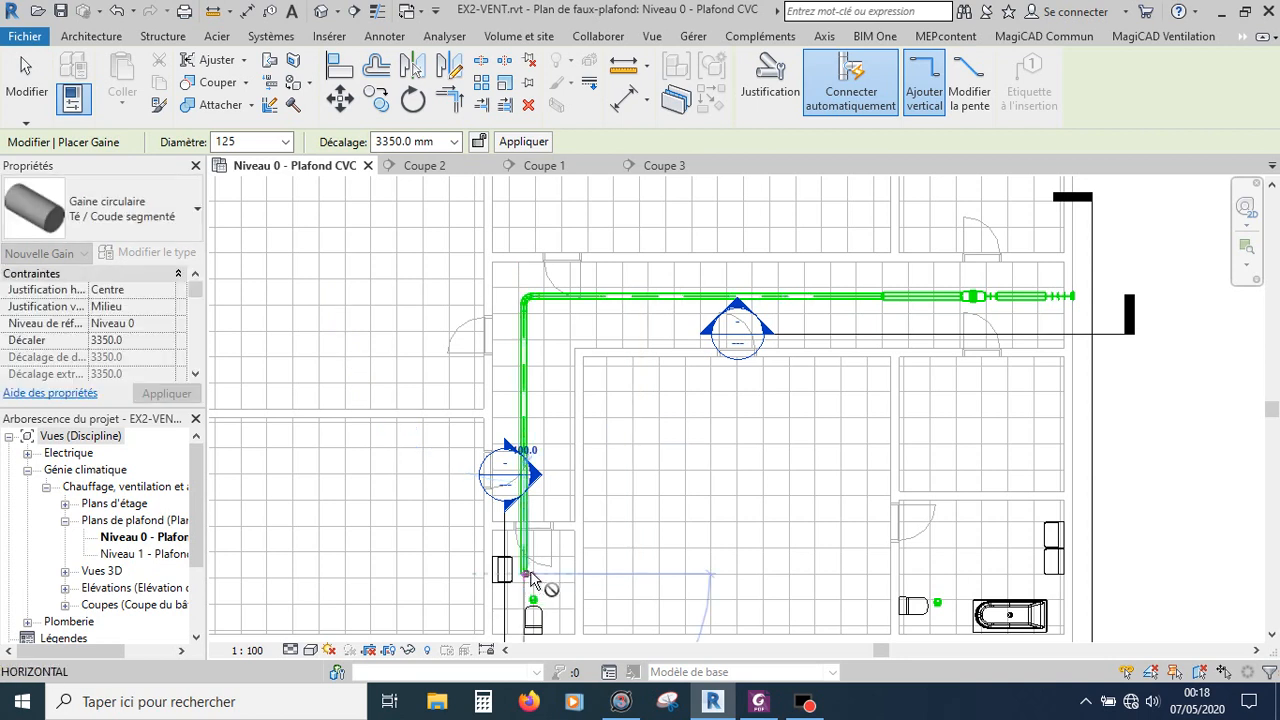
scroll(895, 320, "up", 5)
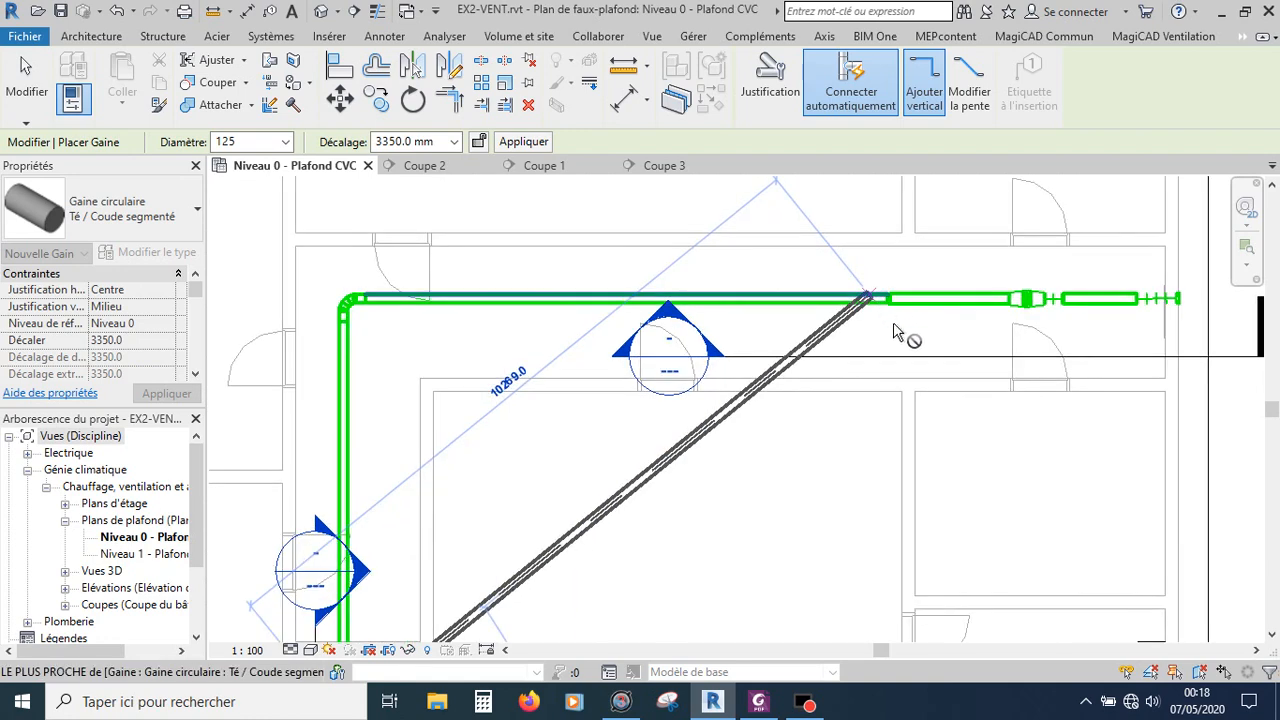
scroll(900, 345, "down", 5)
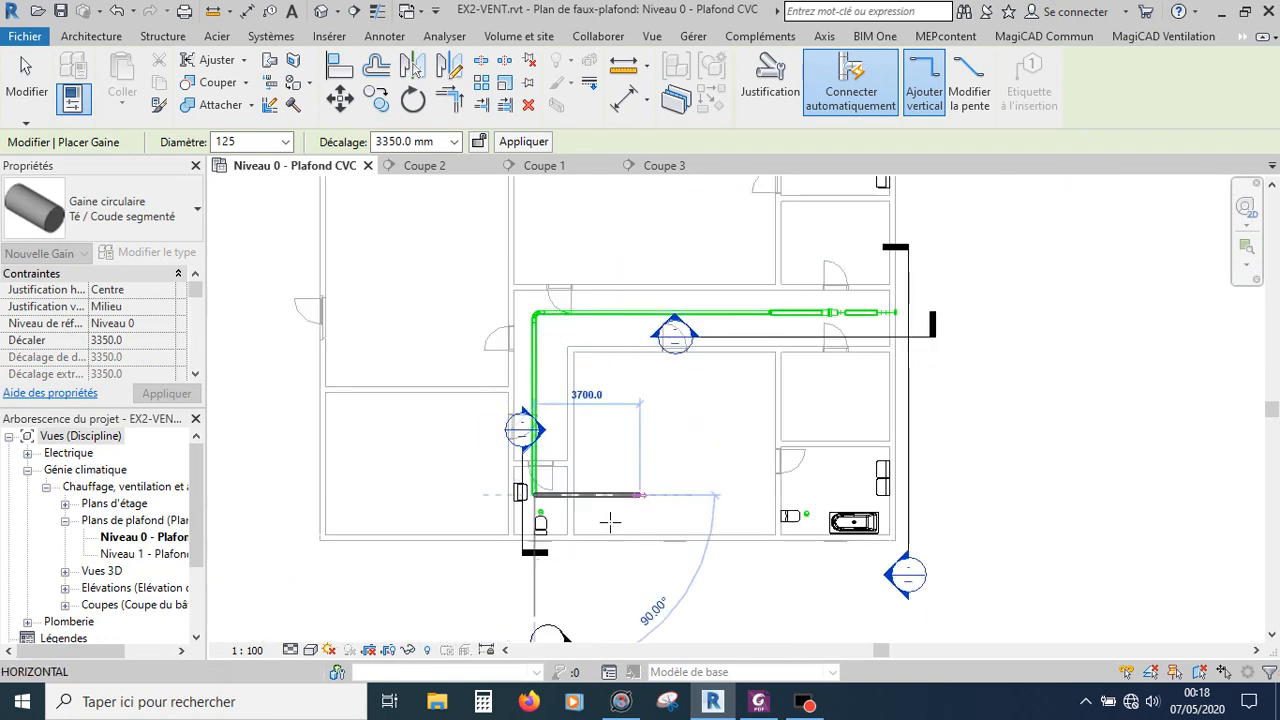
scroll(524, 545, "up", 4)
key("Escape")
middle_click_drag(480, 370, 494, 511)
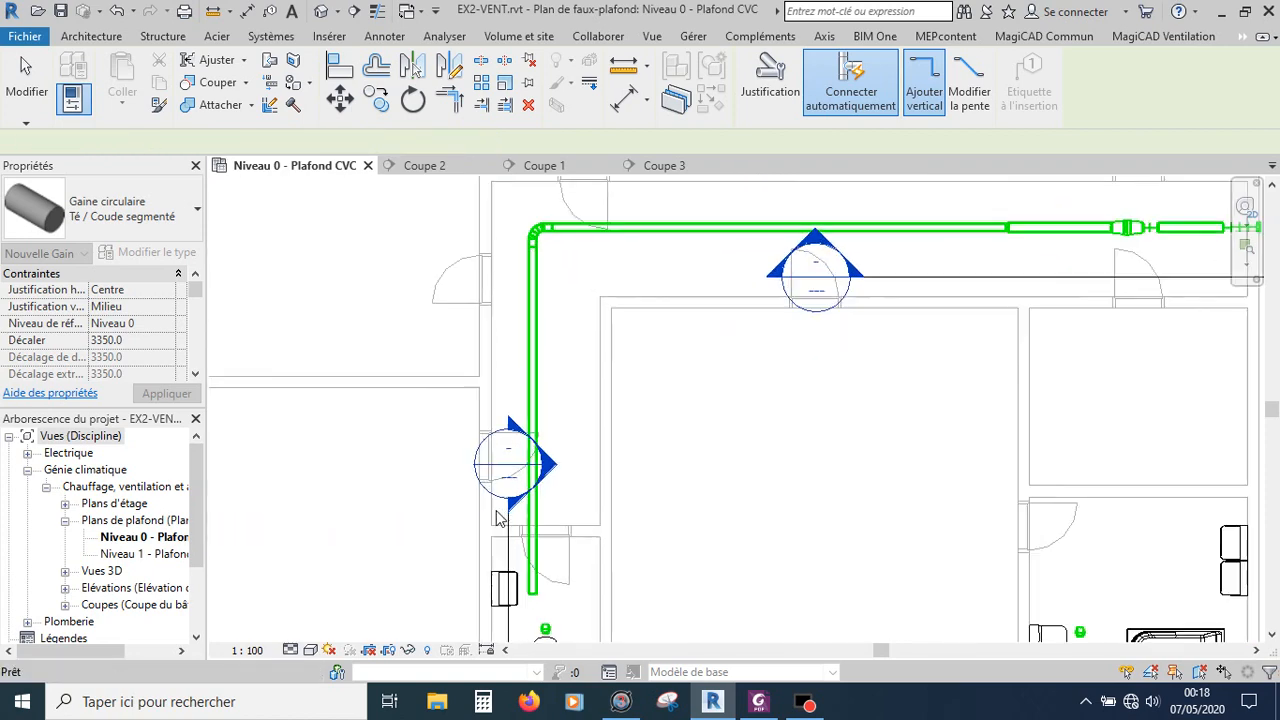
scroll(603, 285, "down", 3)
scroll(570, 490, "up", 5)
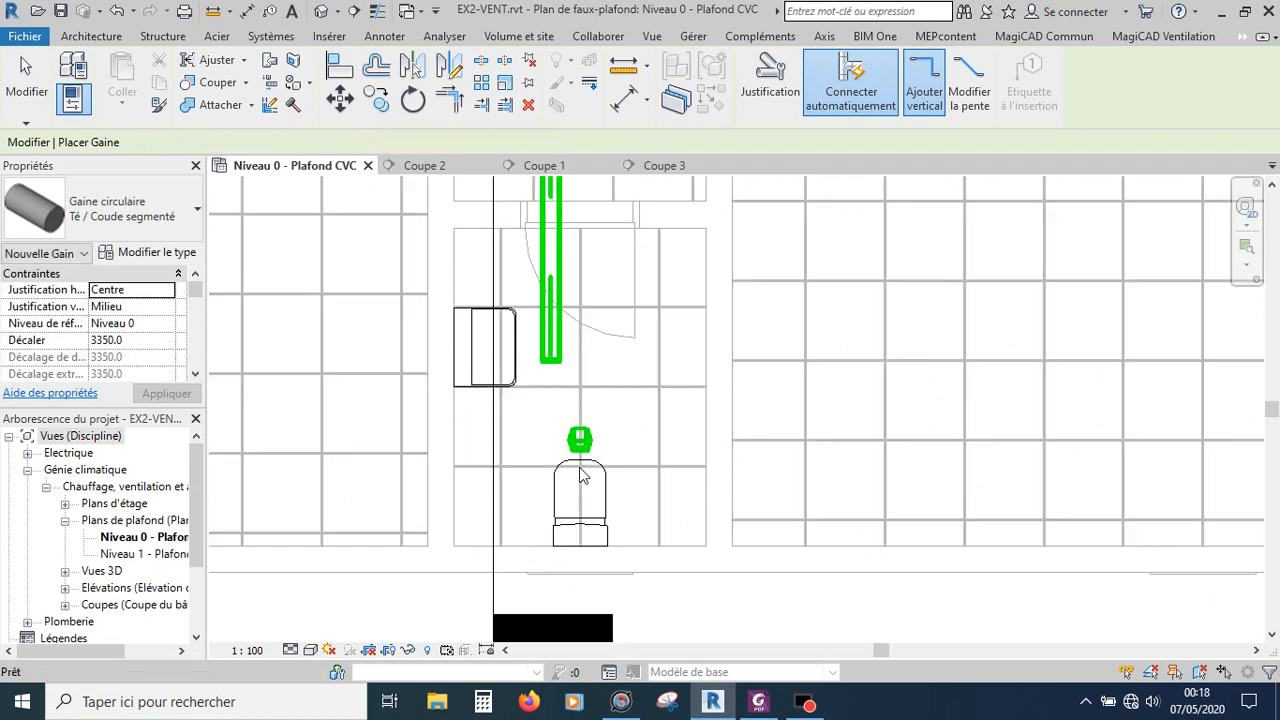
key("Escape")
Step: Connect the DN125 bathroom ceiling grille to the end of the duct with a flexible duct
scroll(564, 424, "up", 1)
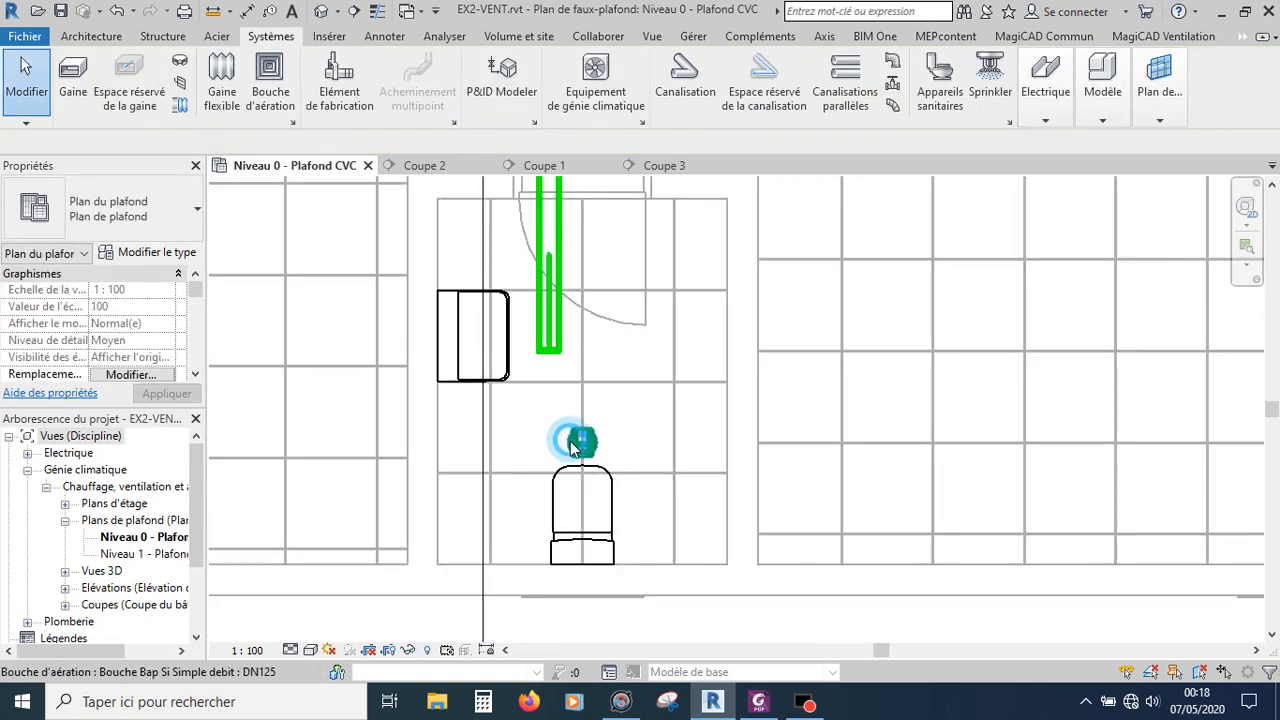
left_click(570, 441)
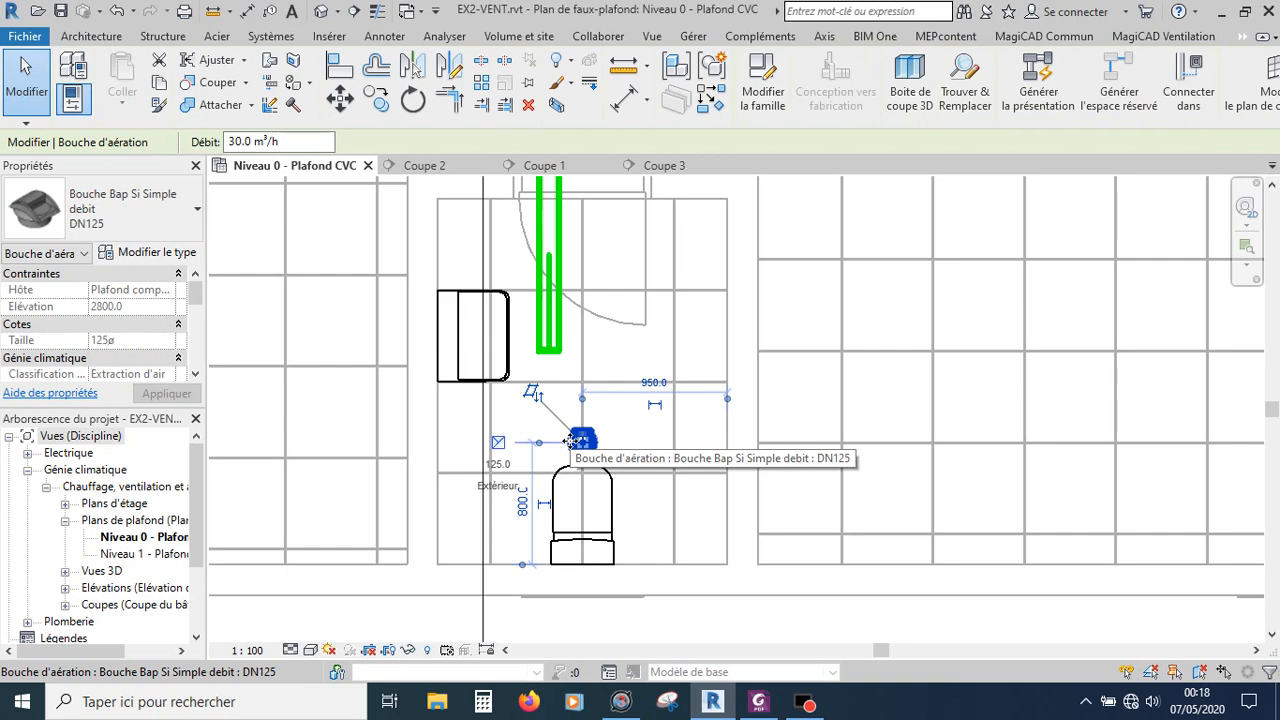
right_click(495, 445)
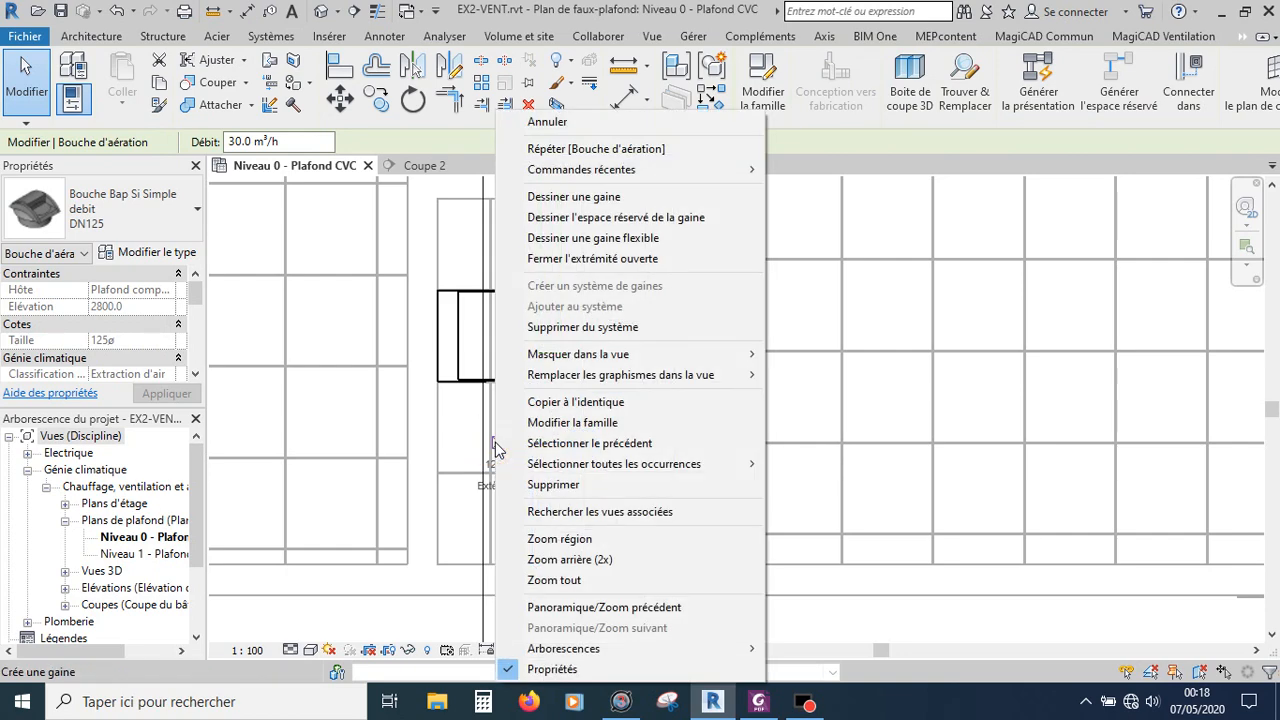
left_click(590, 238)
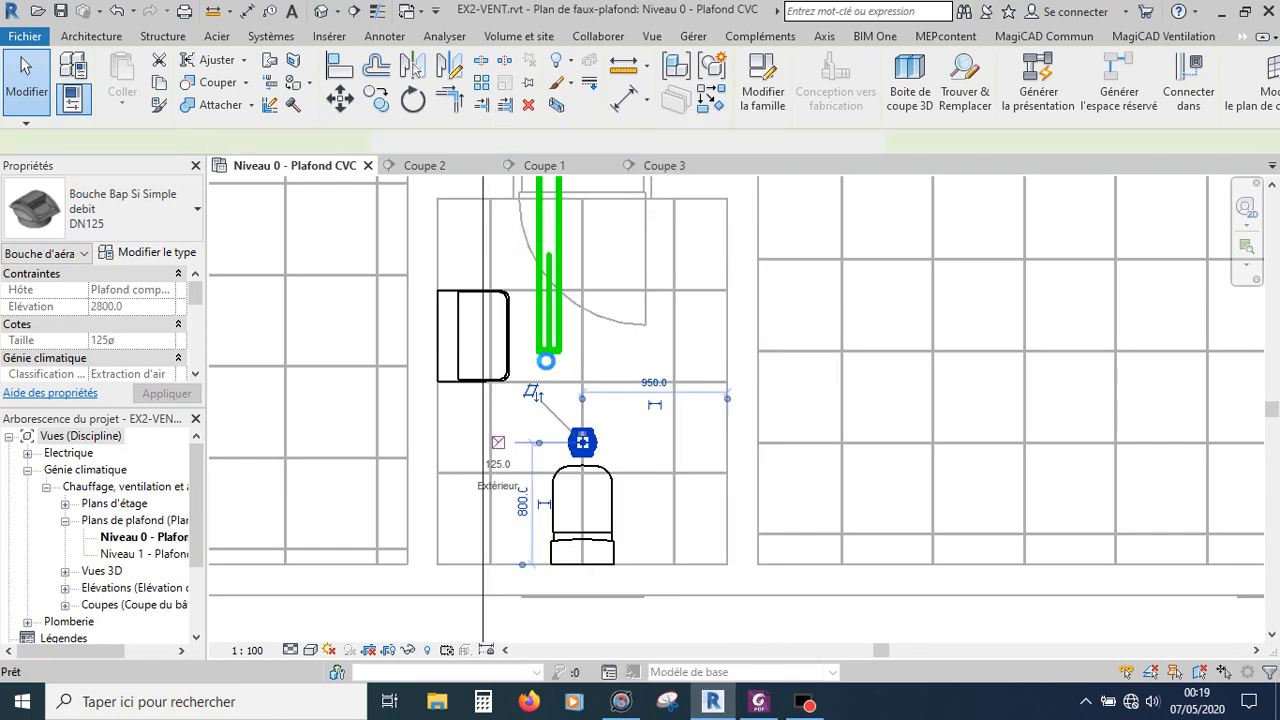
scroll(548, 346, "up", 3)
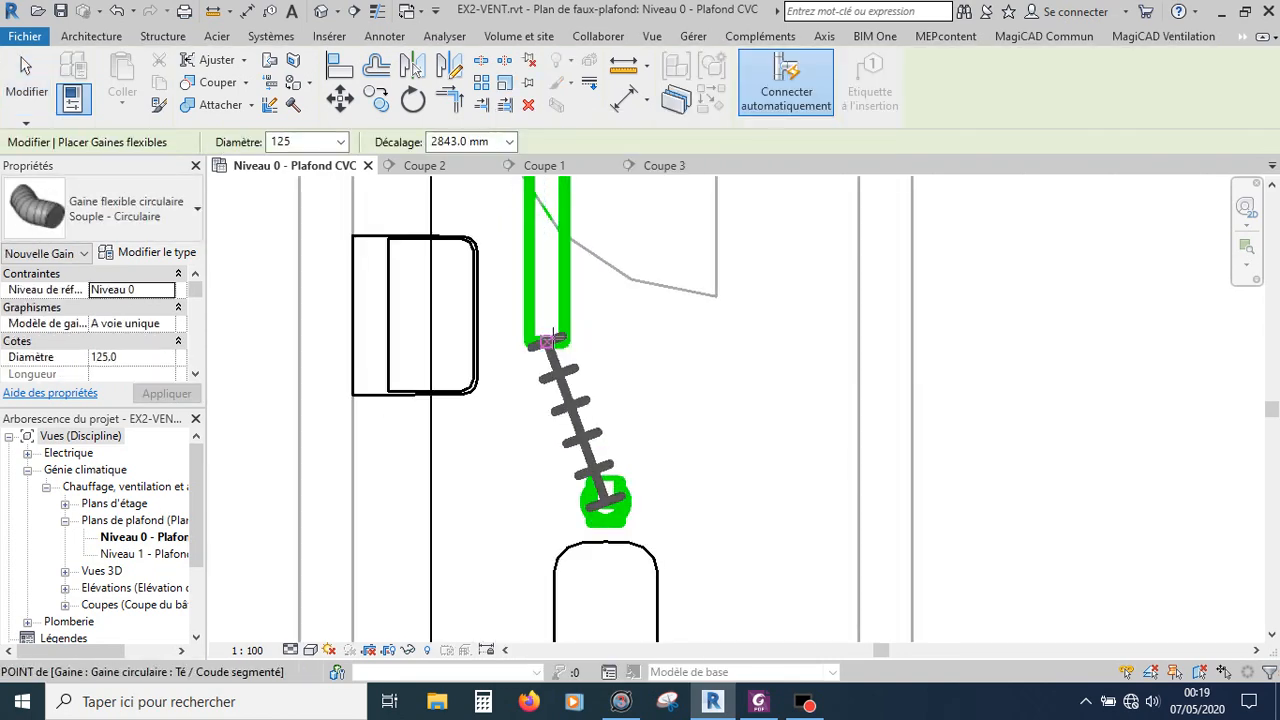
left_click(549, 340)
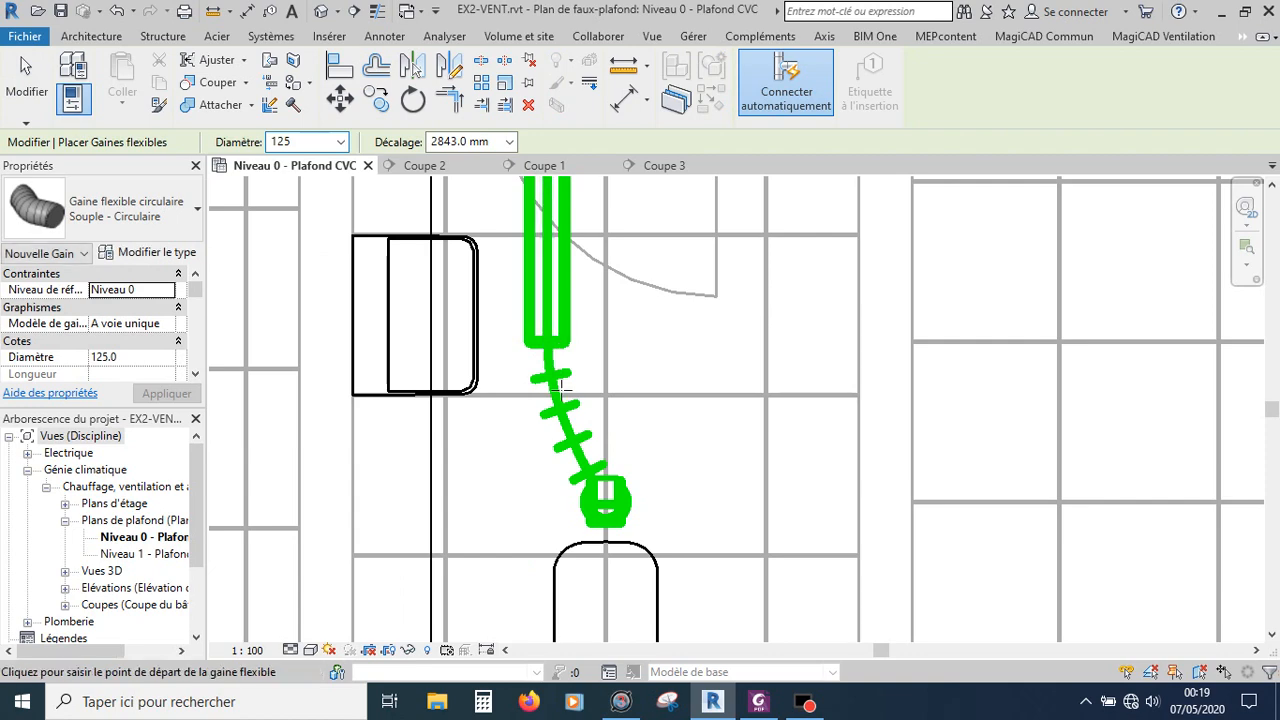
scroll(552, 338, "down", 4)
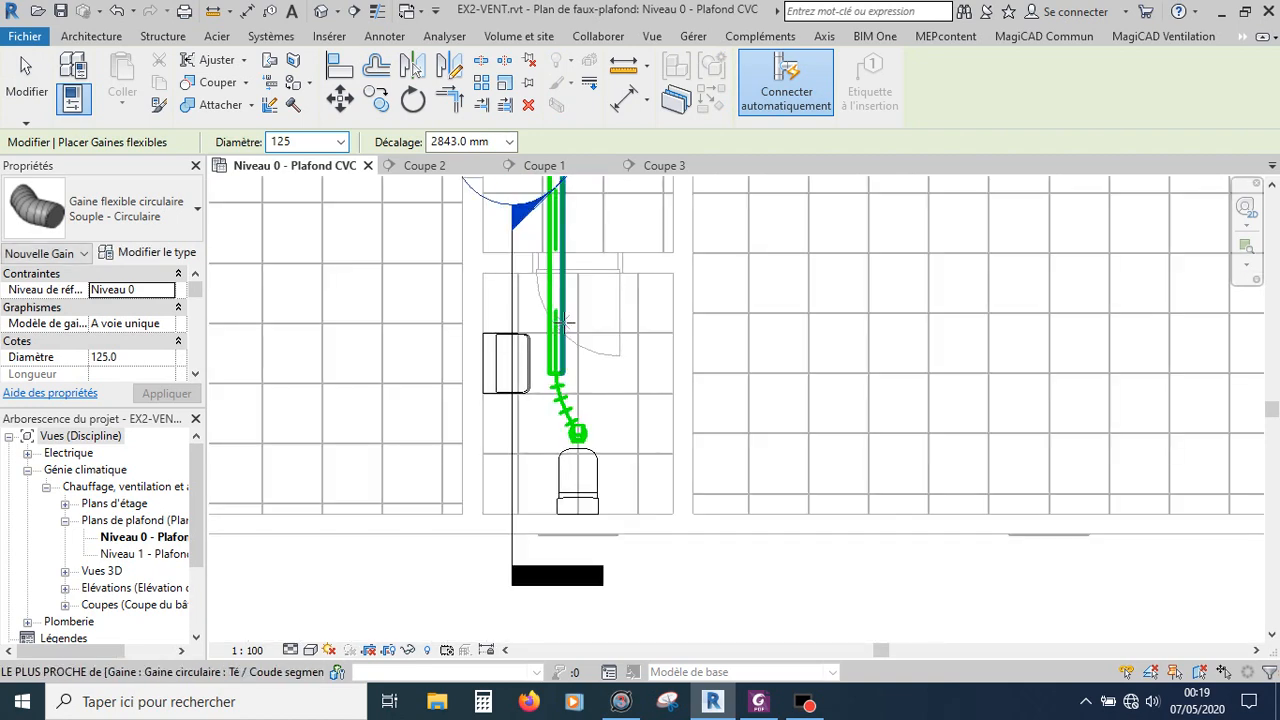
key("Escape")
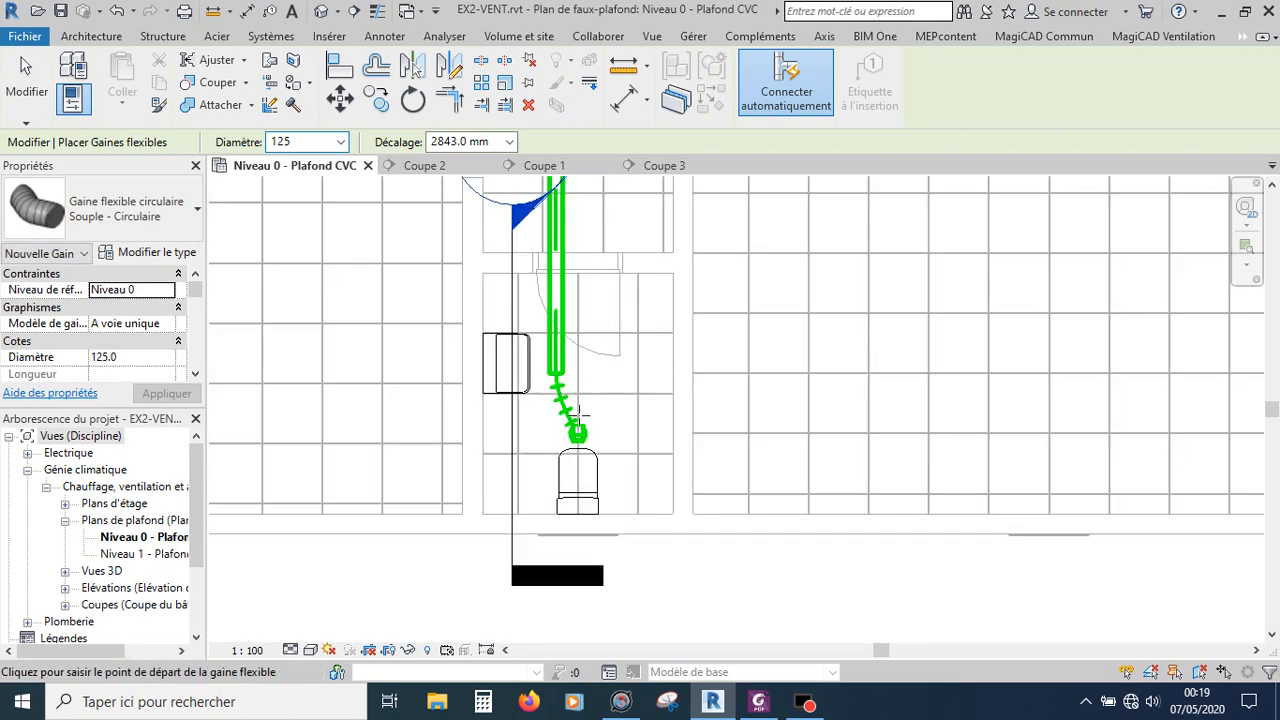
key("Escape")
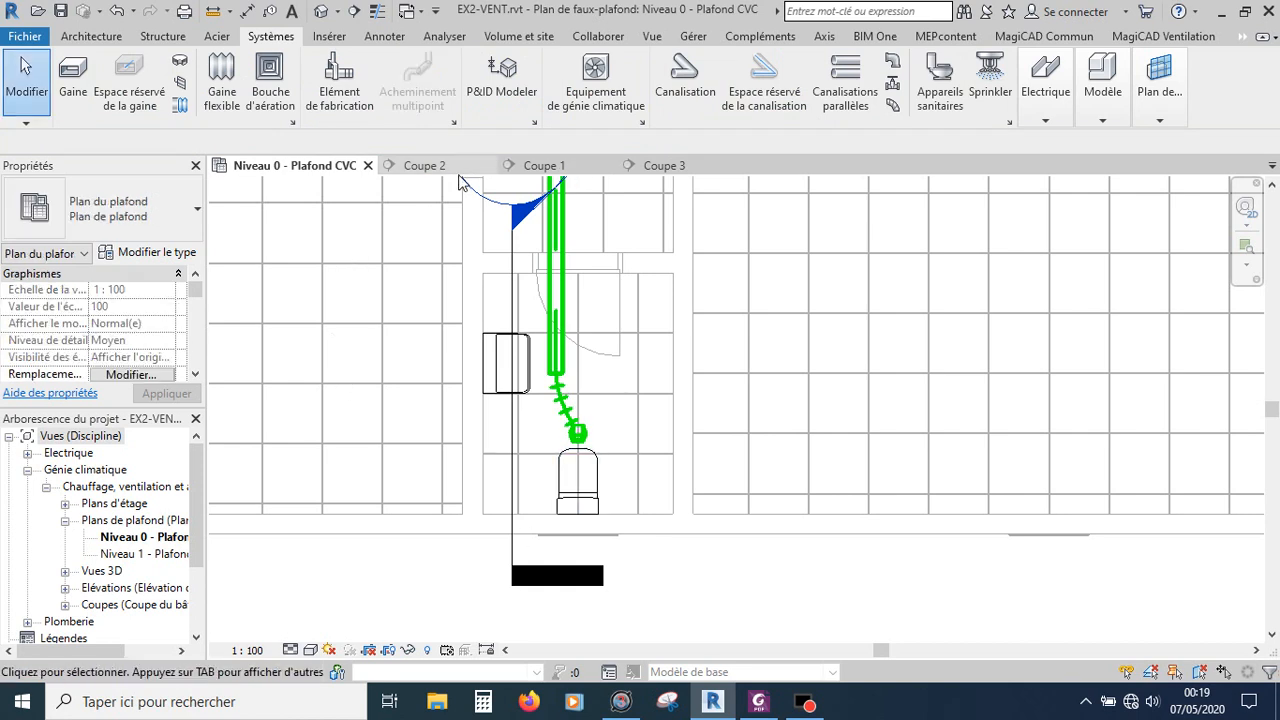
Step: Review the duct run in section Coupe 2, return to the Niveau 0 ceiling plan and save the project
left_click(424, 167)
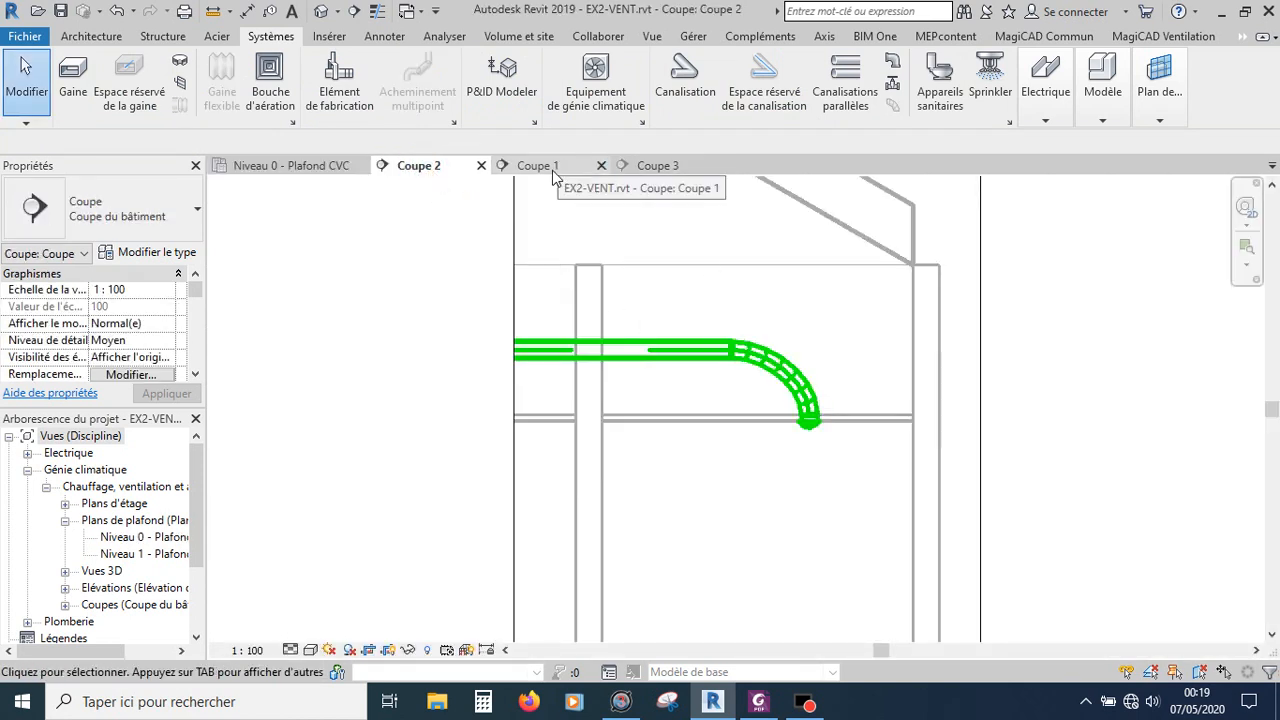
left_click(278, 170)
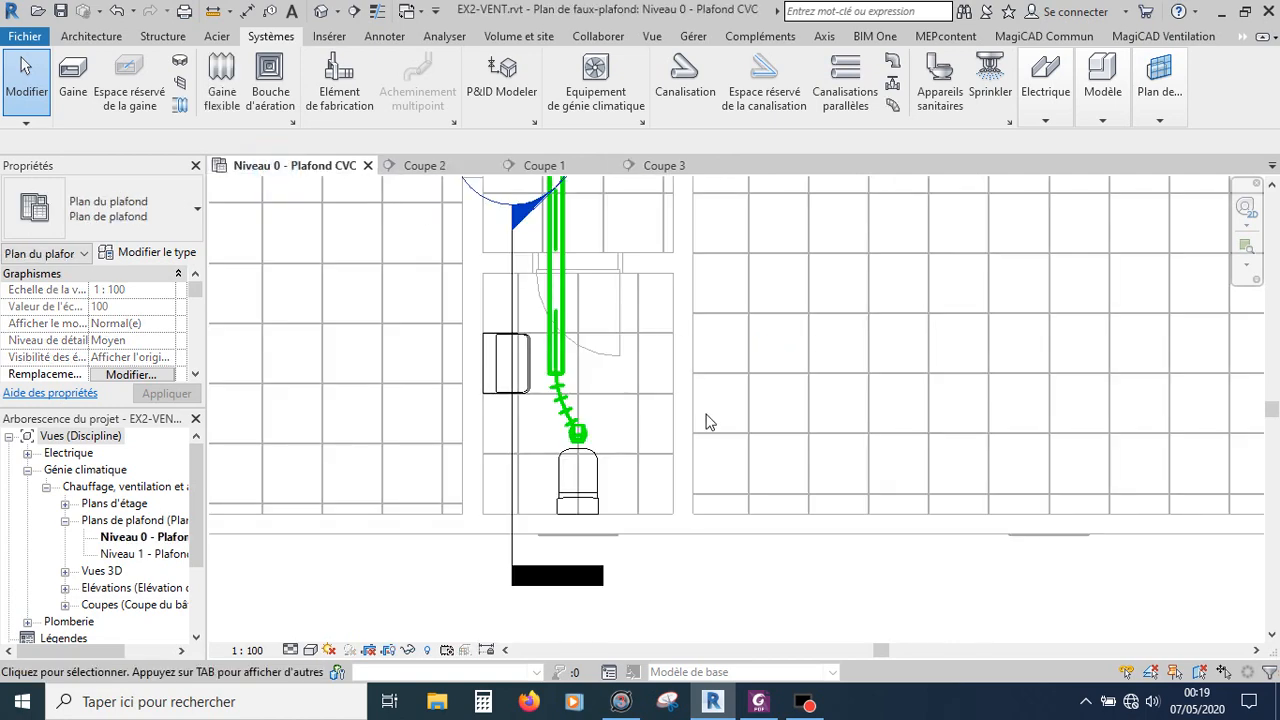
scroll(705, 422, "up", 4)
scroll(707, 423, "down", 3)
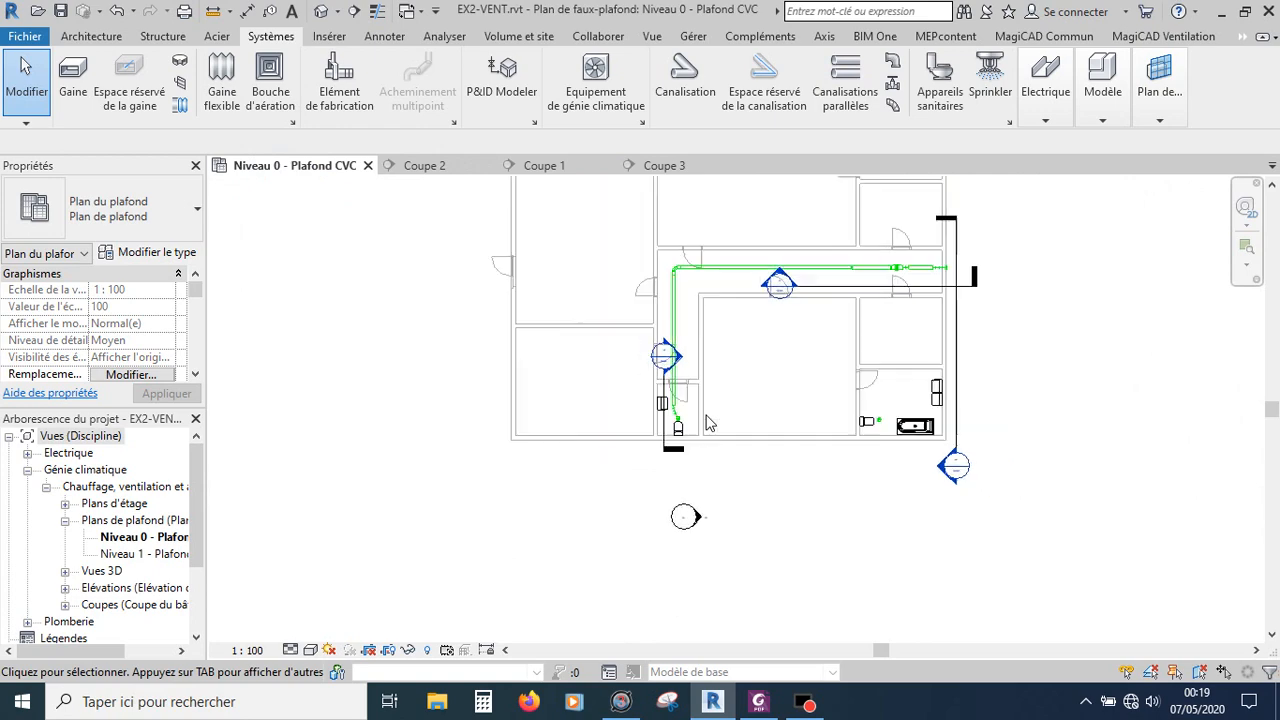
scroll(958, 240, "up", 5)
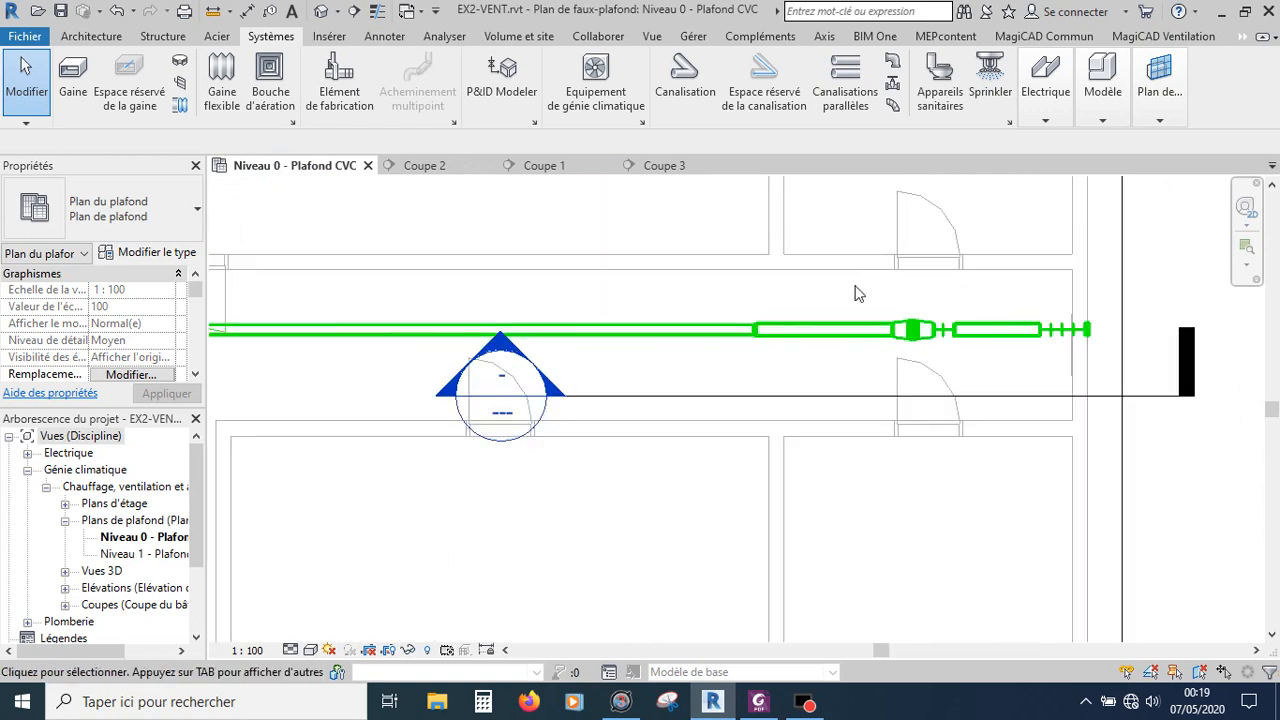
scroll(858, 293, "down", 2)
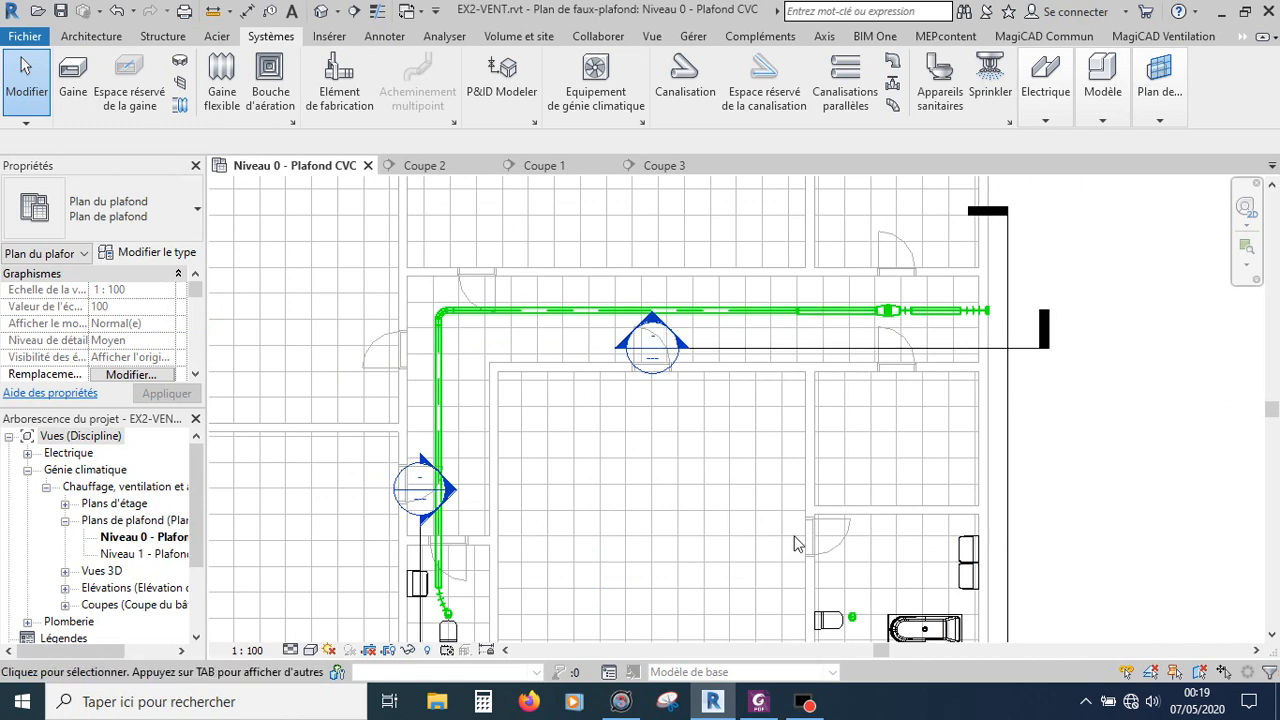
left_click(60, 12)
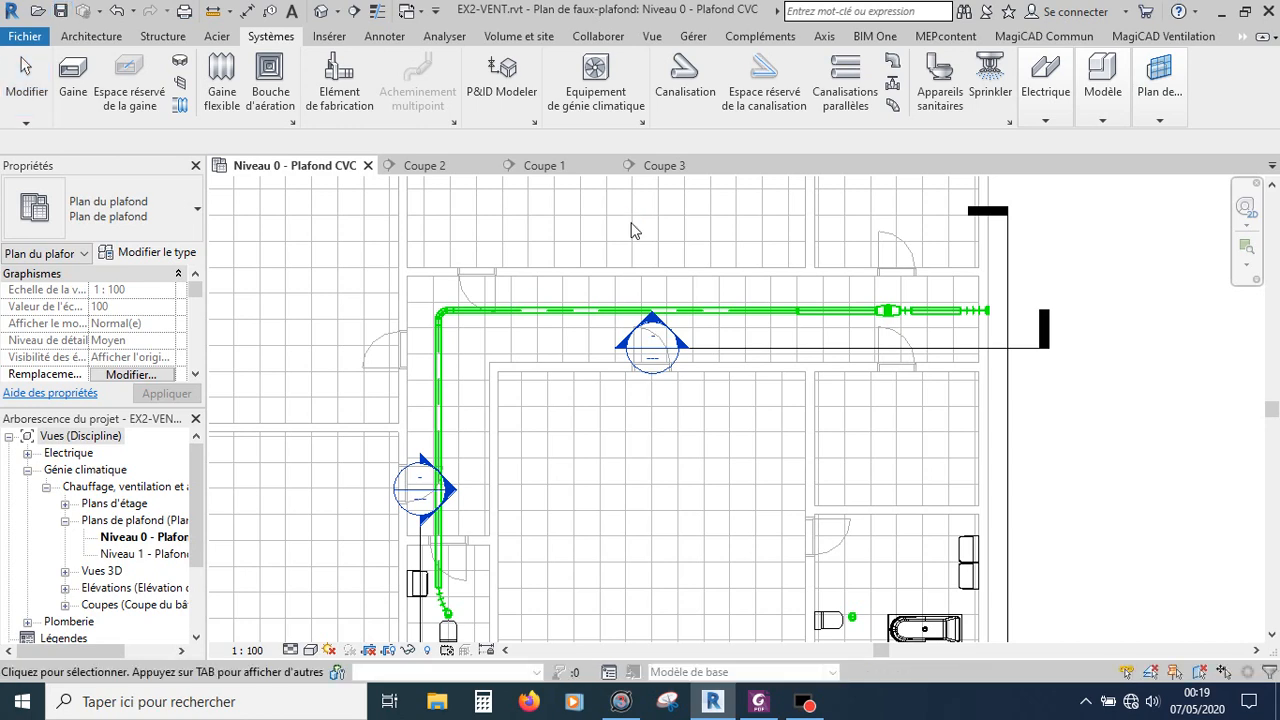
left_click(74, 78)
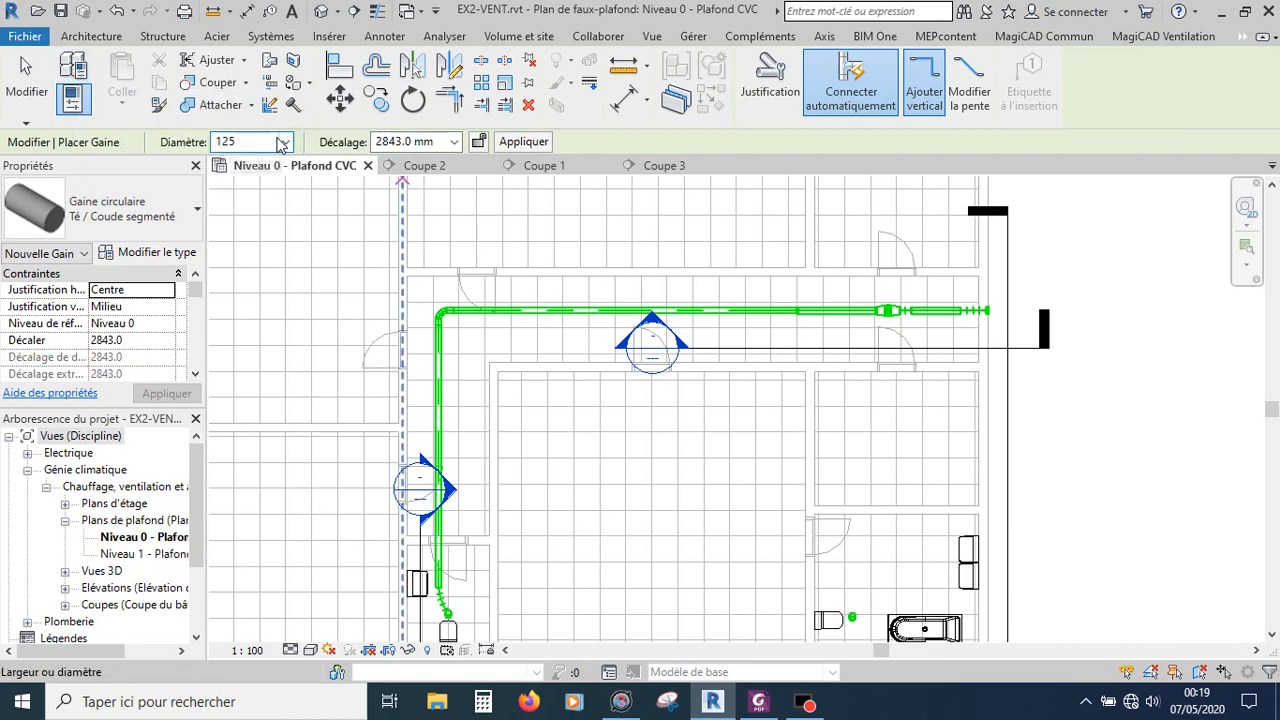
key("Escape")
key("Escape")
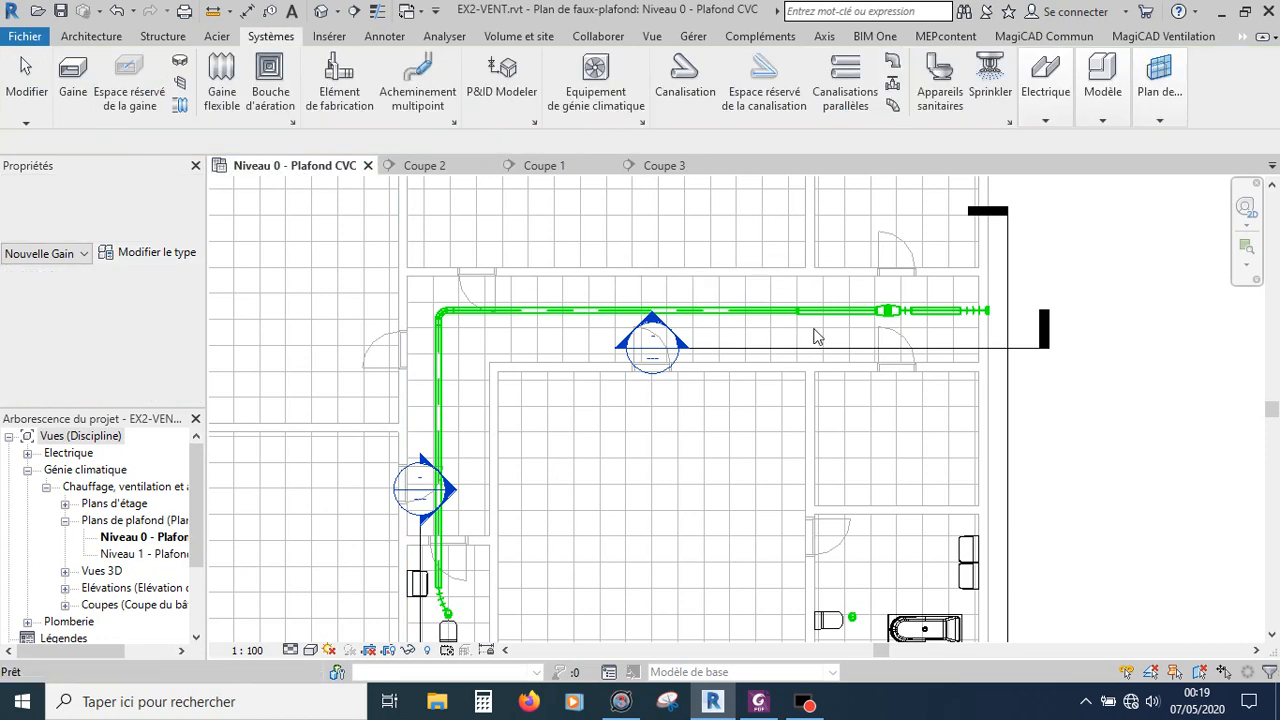
Step: Select the duct segment next to the fan unit to inspect its diameter and offset properties
scroll(845, 338, "up", 2)
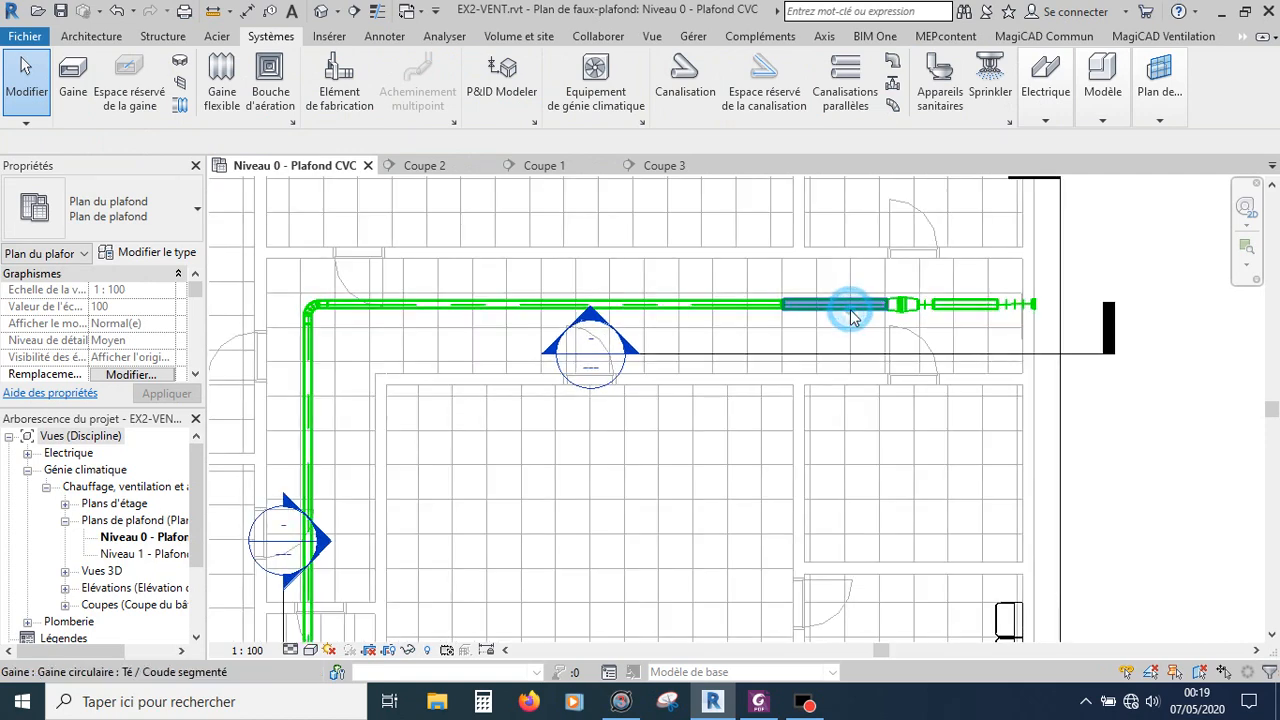
left_click(849, 306)
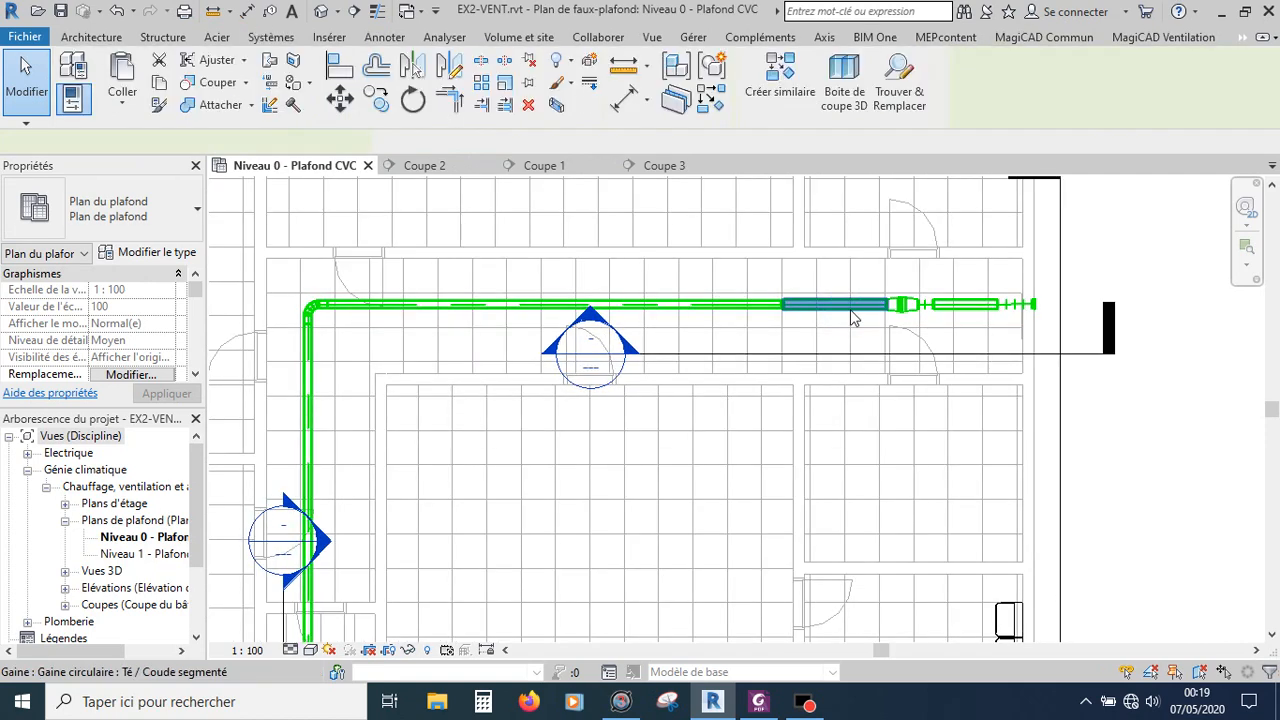
scroll(853, 318, "up", 1)
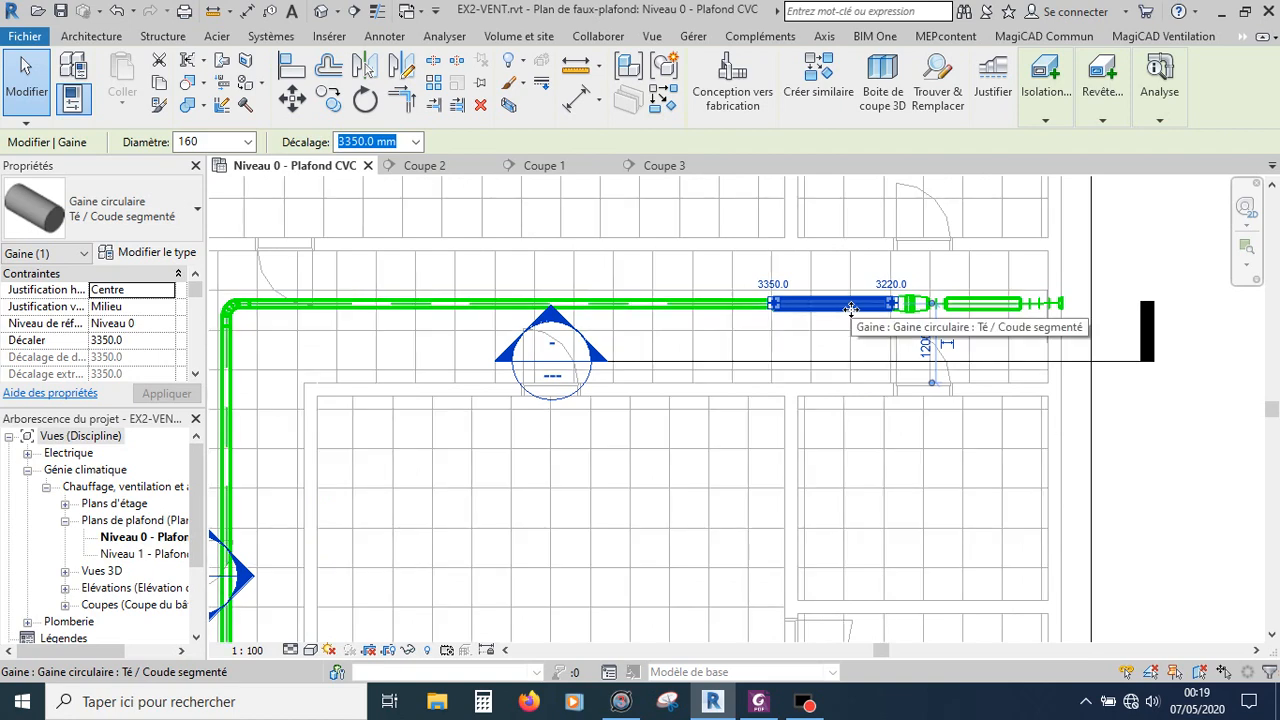
left_click(805, 435)
left_click(777, 313)
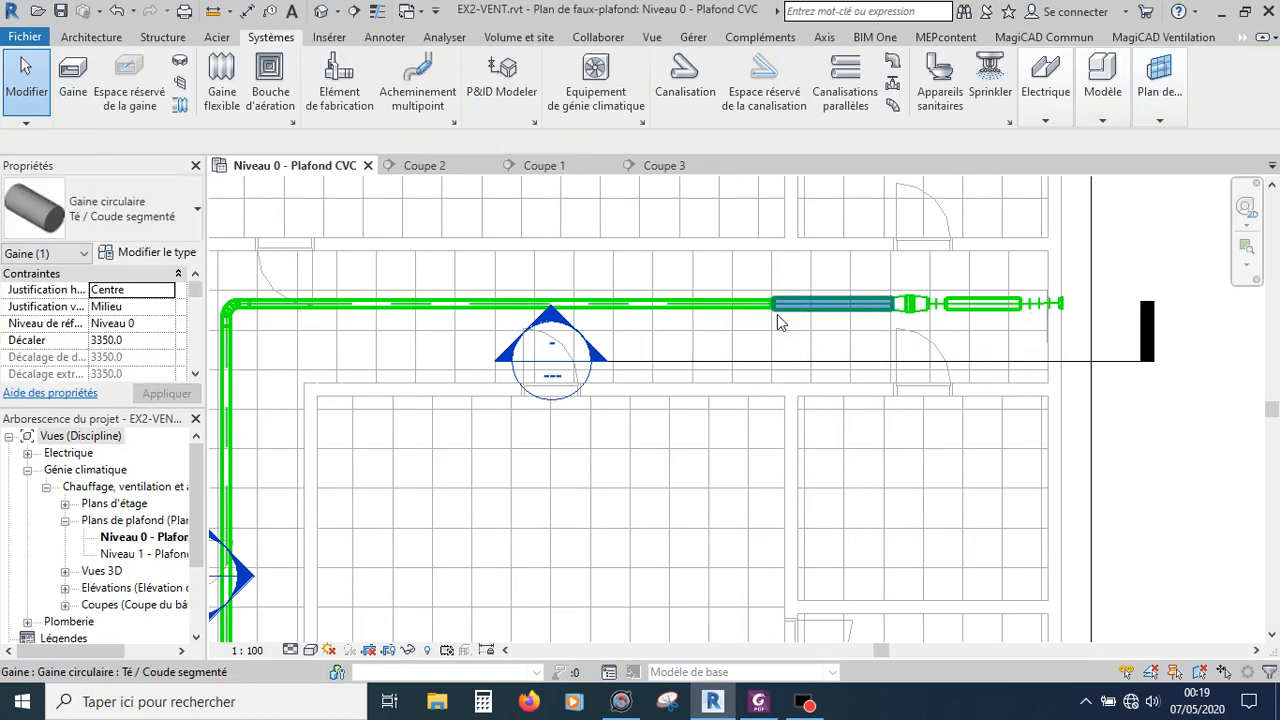
key("Escape")
Step: Draw a 125 duct at 3350 mm offset branching from the main duct near the fan, running 6500 mm south
left_click(72, 72)
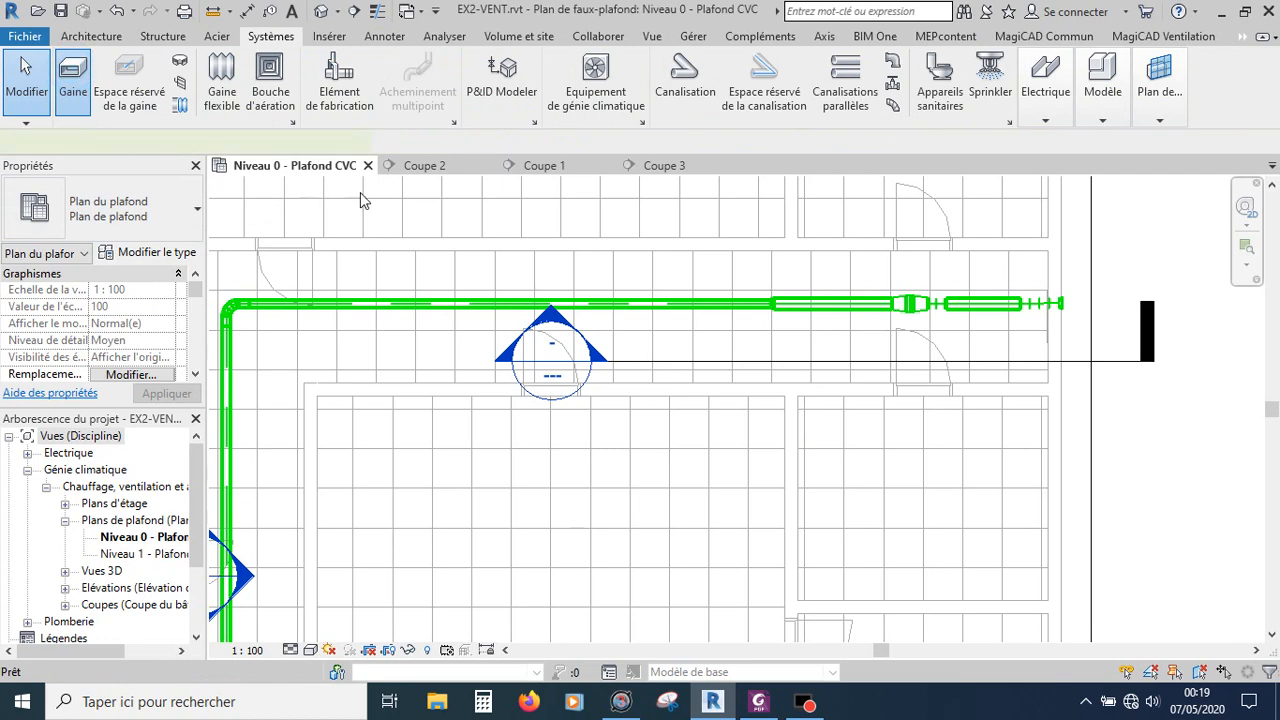
left_click(400, 142)
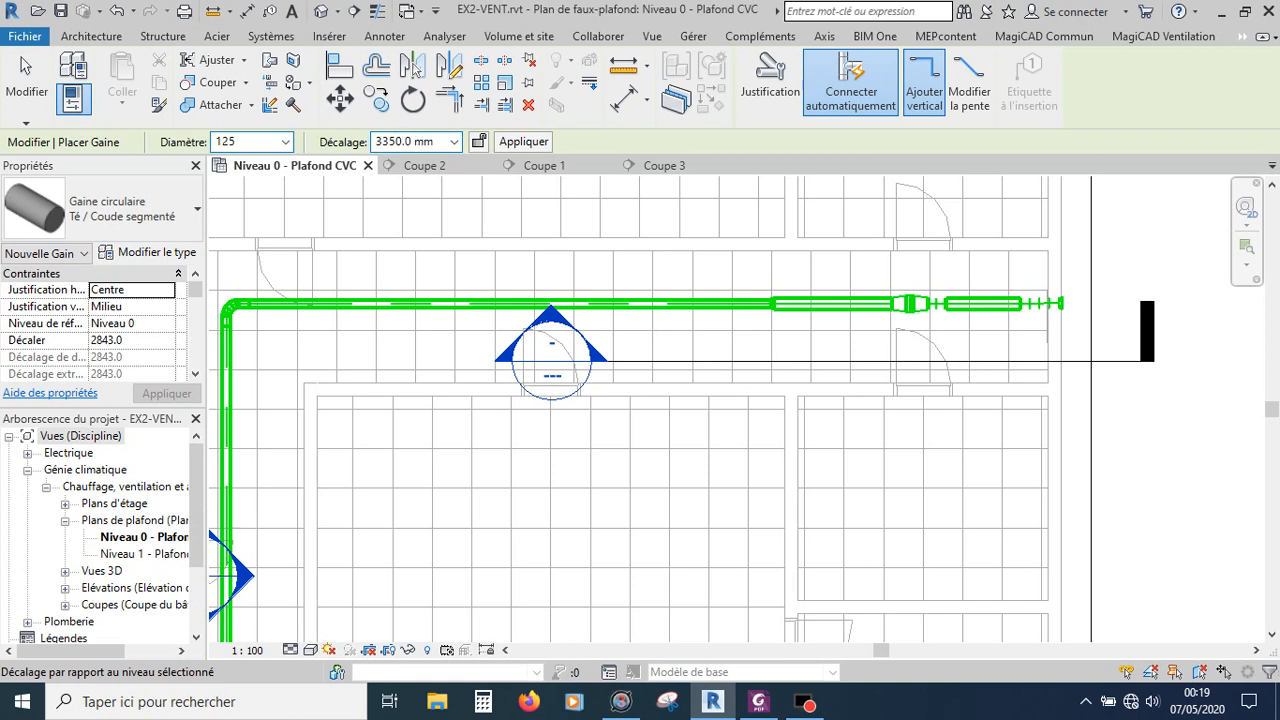
left_click(853, 303)
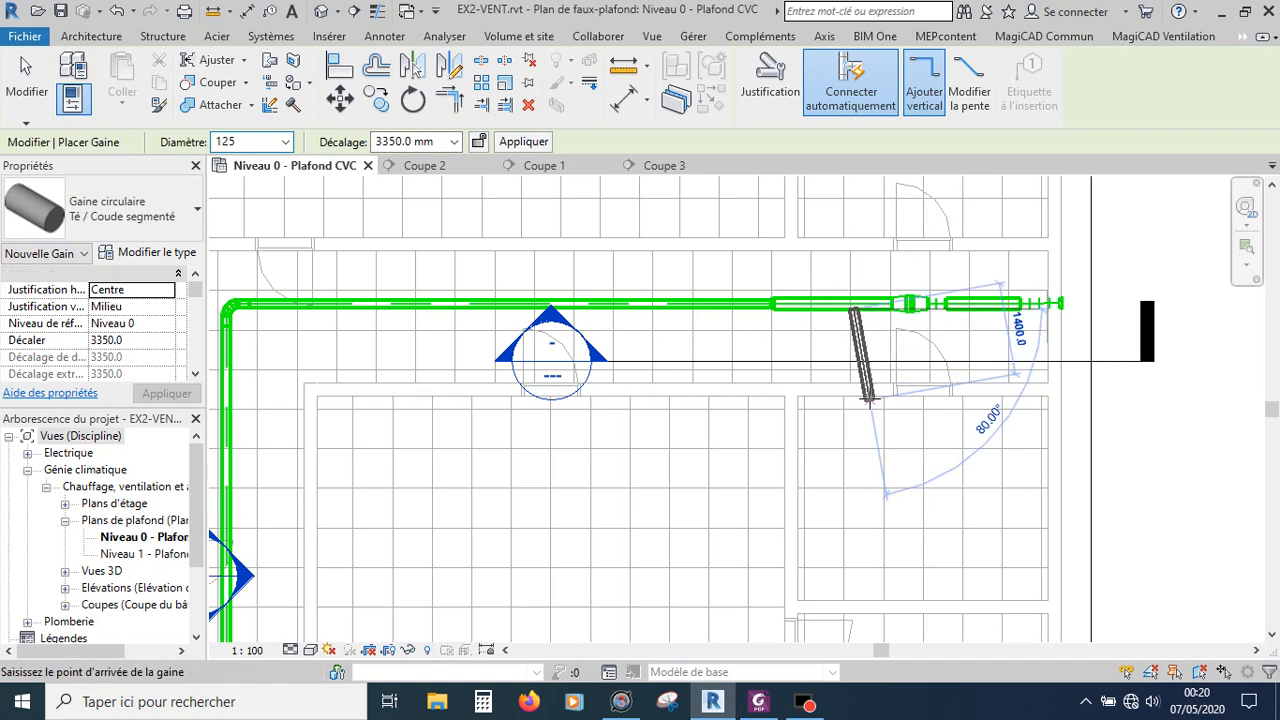
scroll(851, 264, "up", 2)
scroll(851, 264, "down", 4)
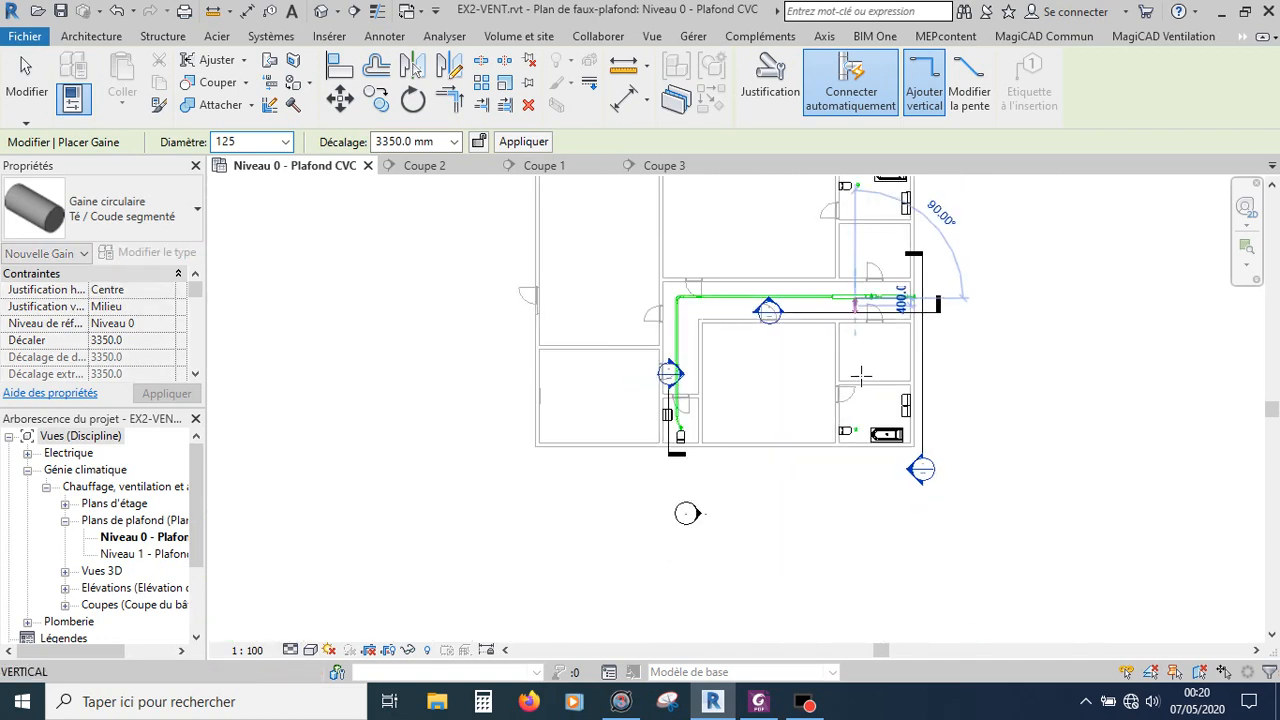
scroll(857, 433, "up", 5)
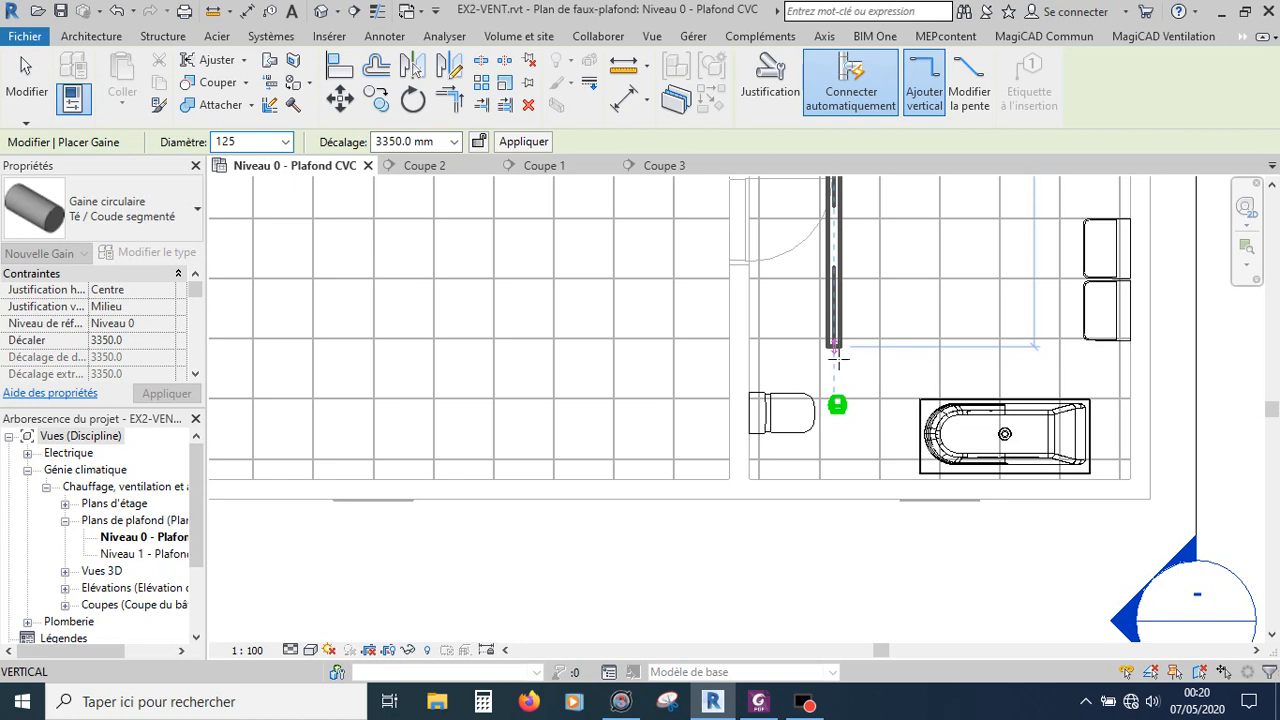
scroll(838, 362, "down", 3)
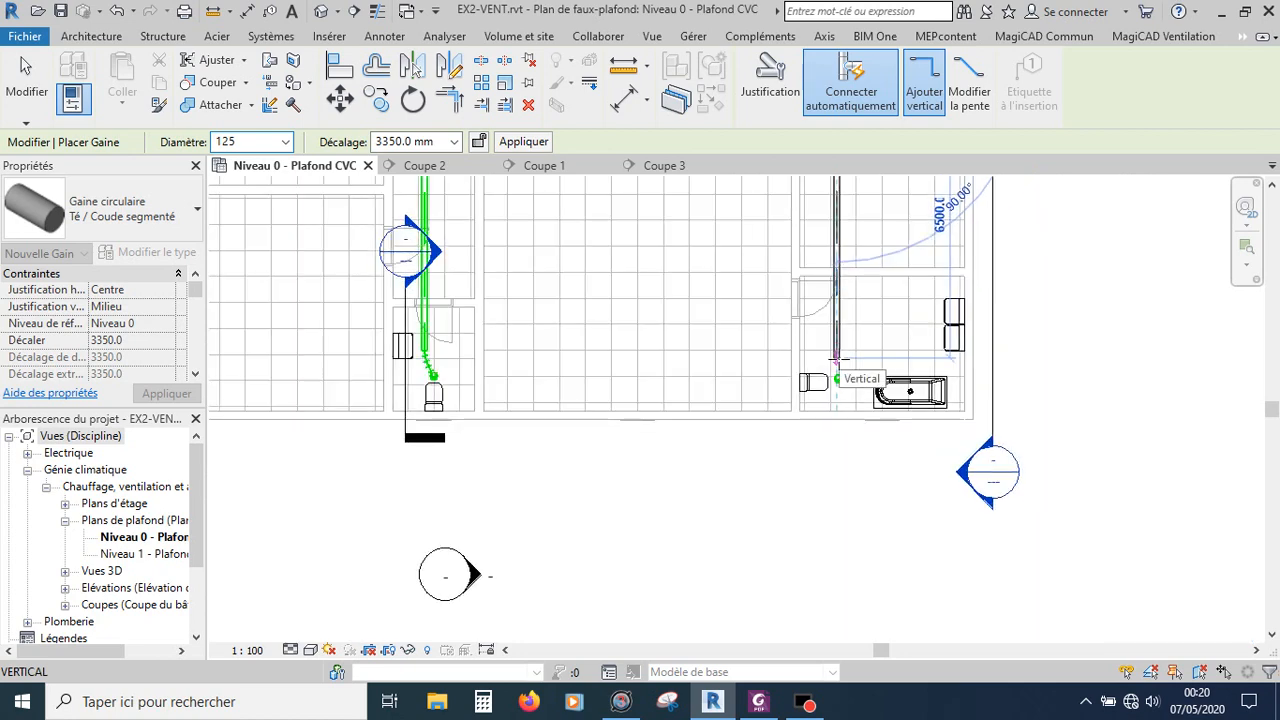
type("6500")
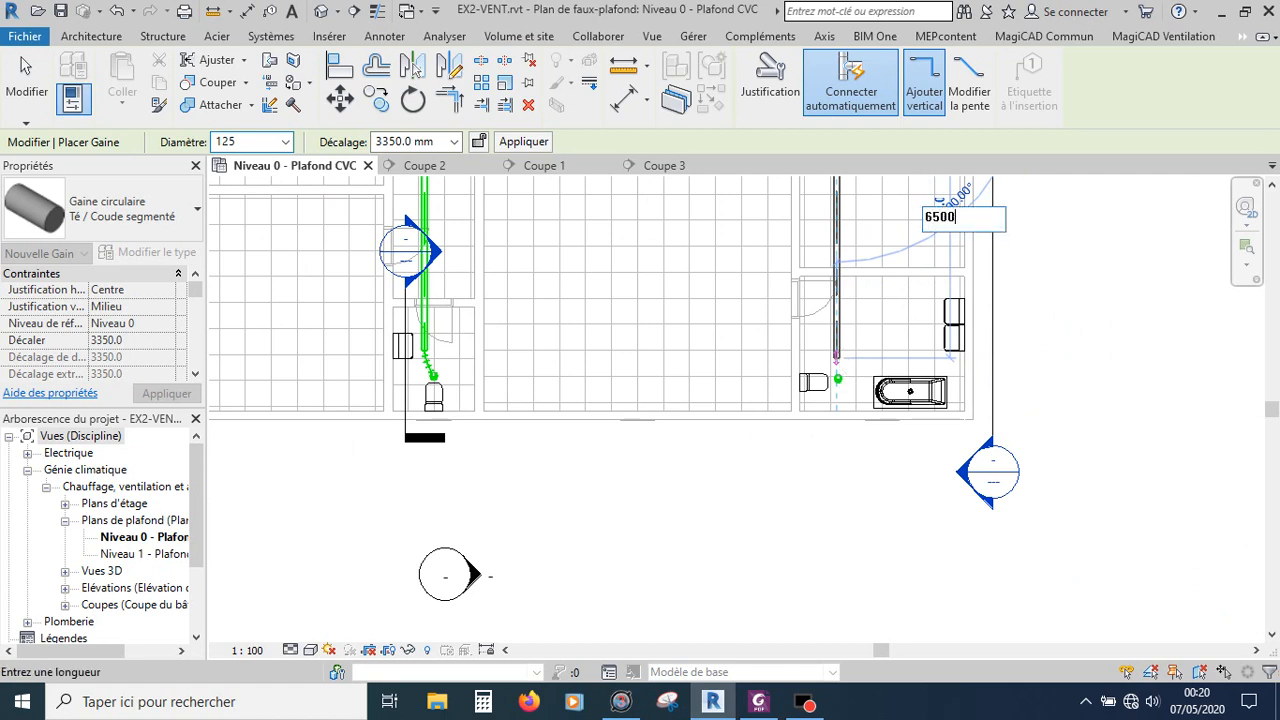
key("Return")
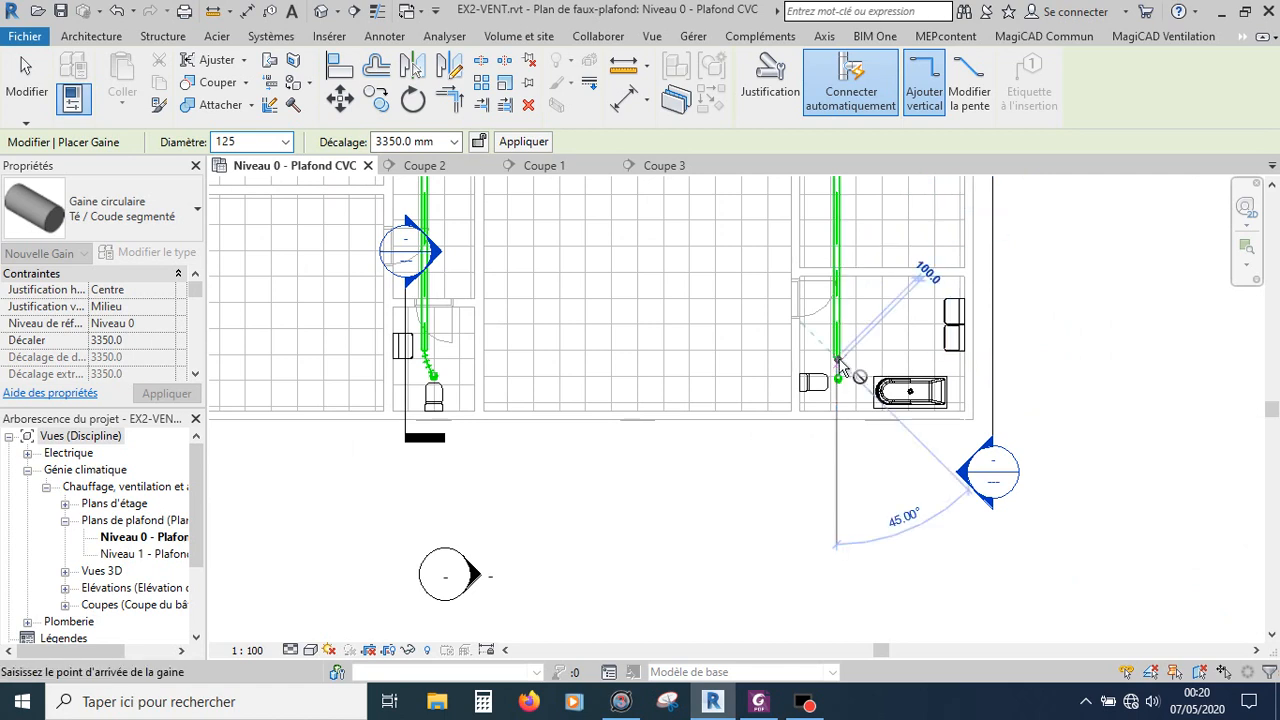
key("Escape")
key("Escape")
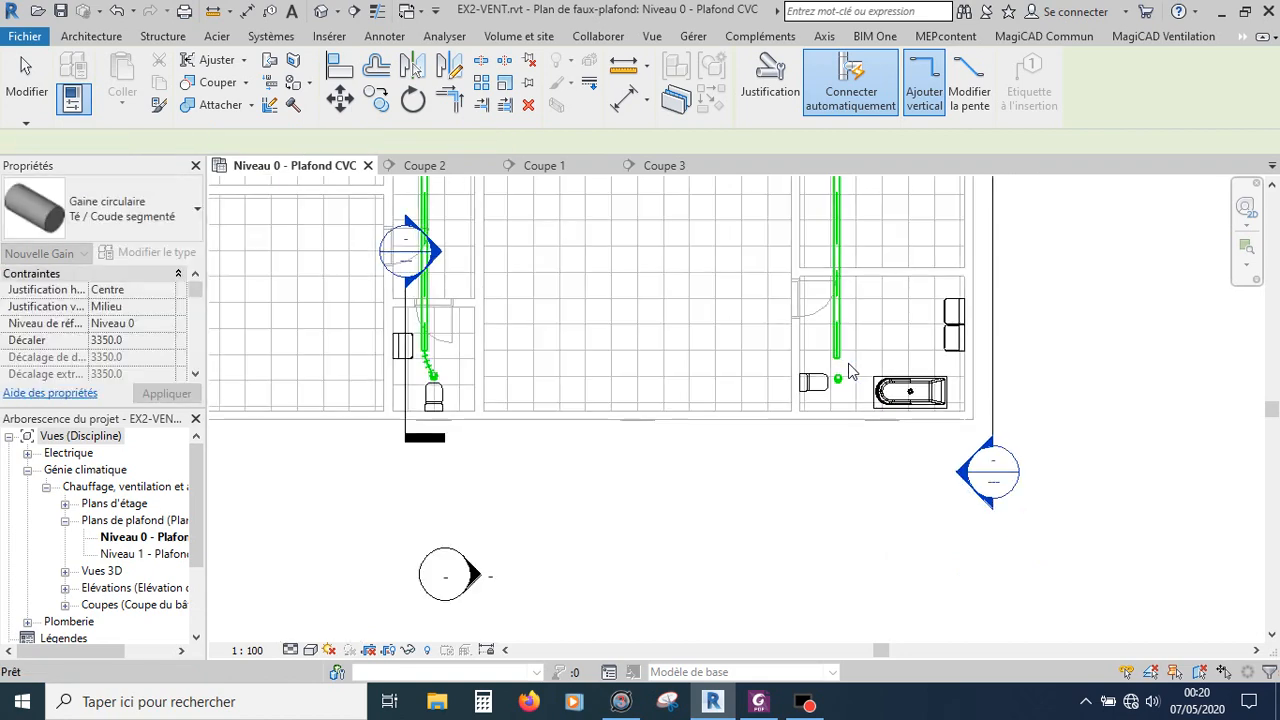
Step: Connect the second bathroom's DN125 ceiling grille to the end of the new branch with a flexible duct
scroll(850, 384, "up", 4)
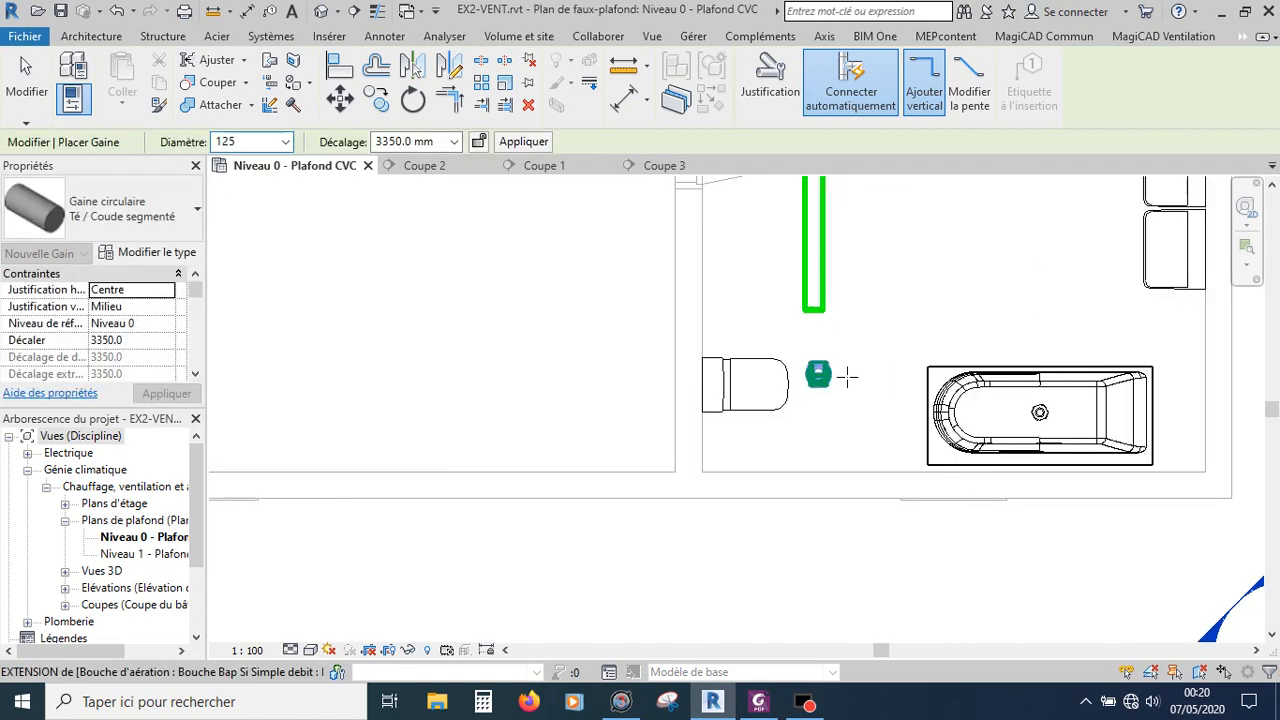
key("Escape")
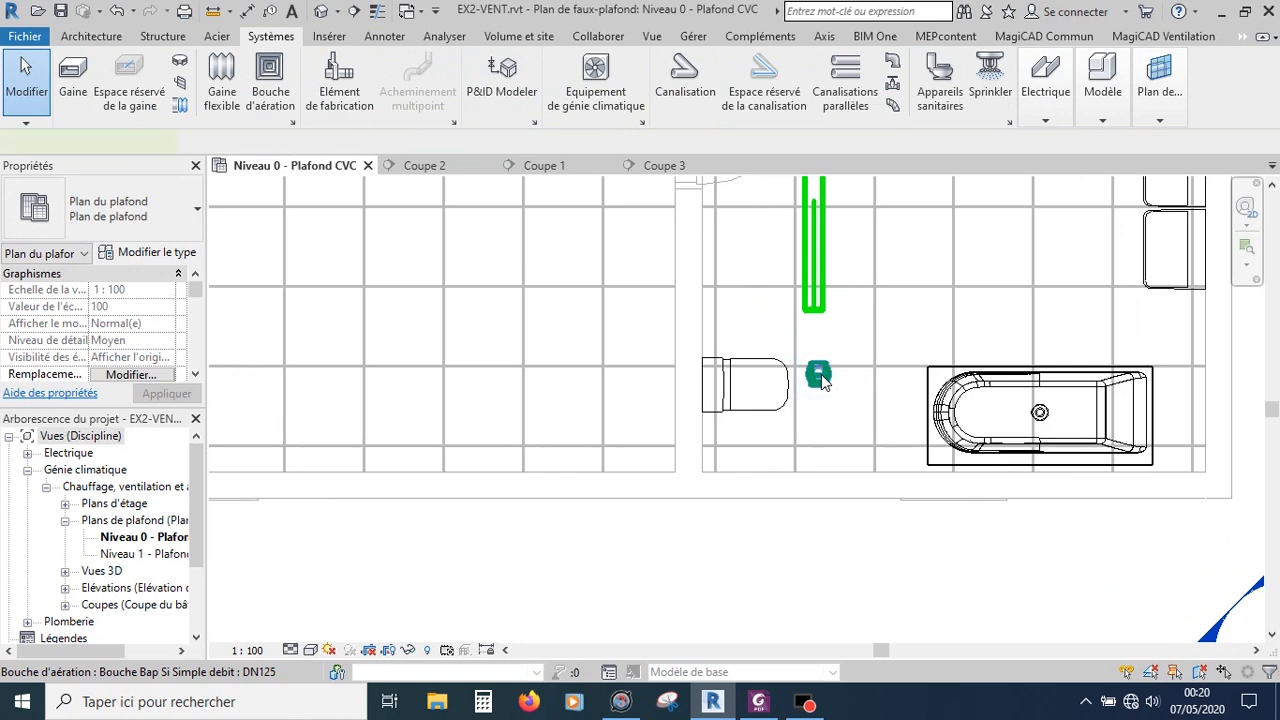
left_click(818, 376)
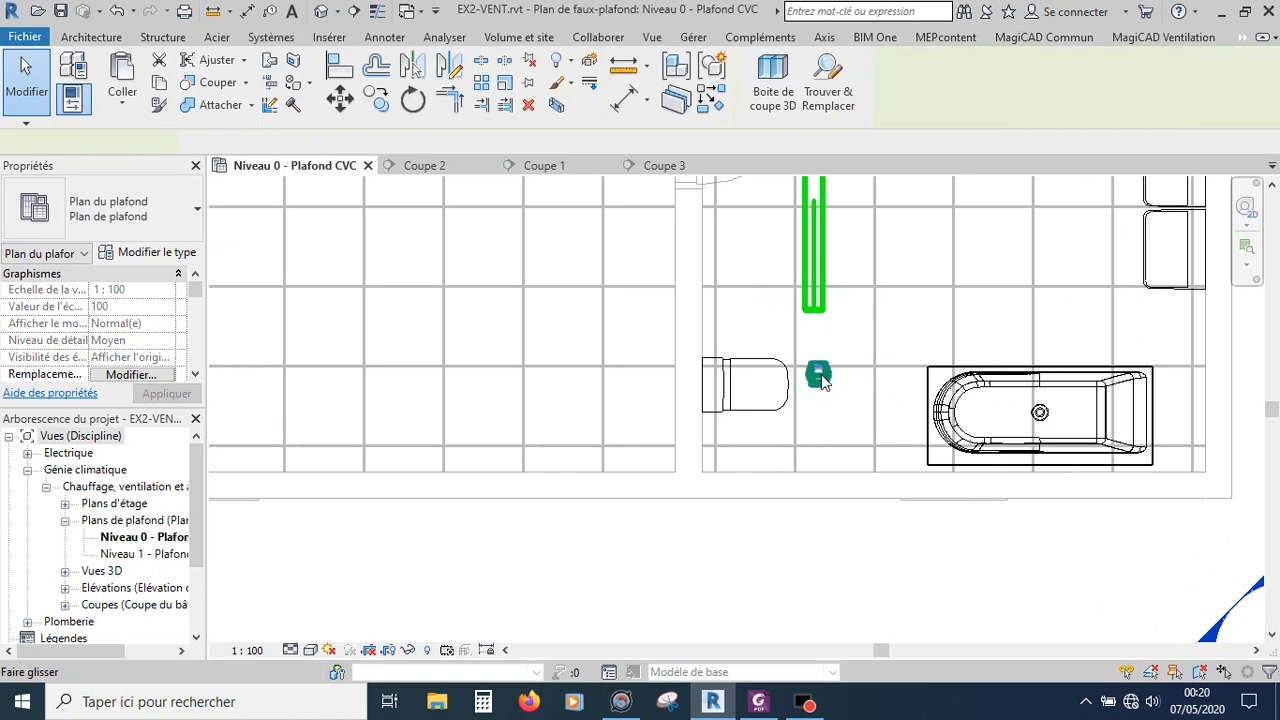
right_click(743, 378)
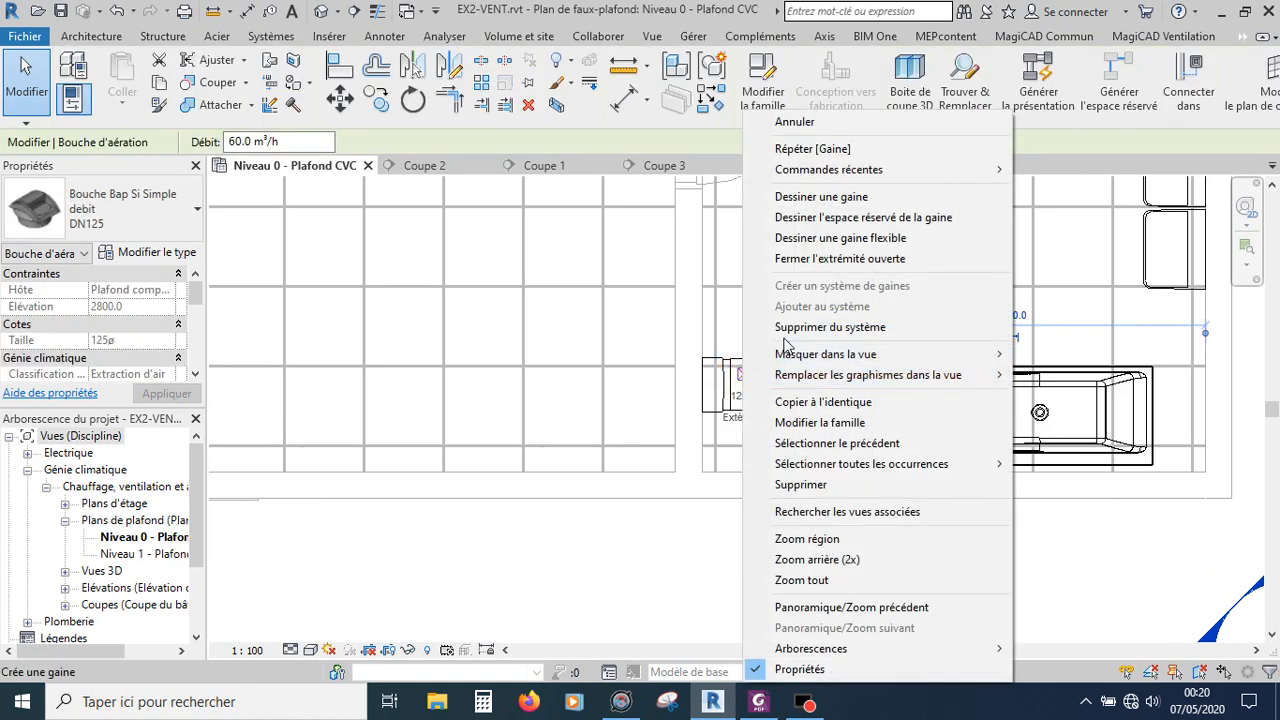
left_click(845, 238)
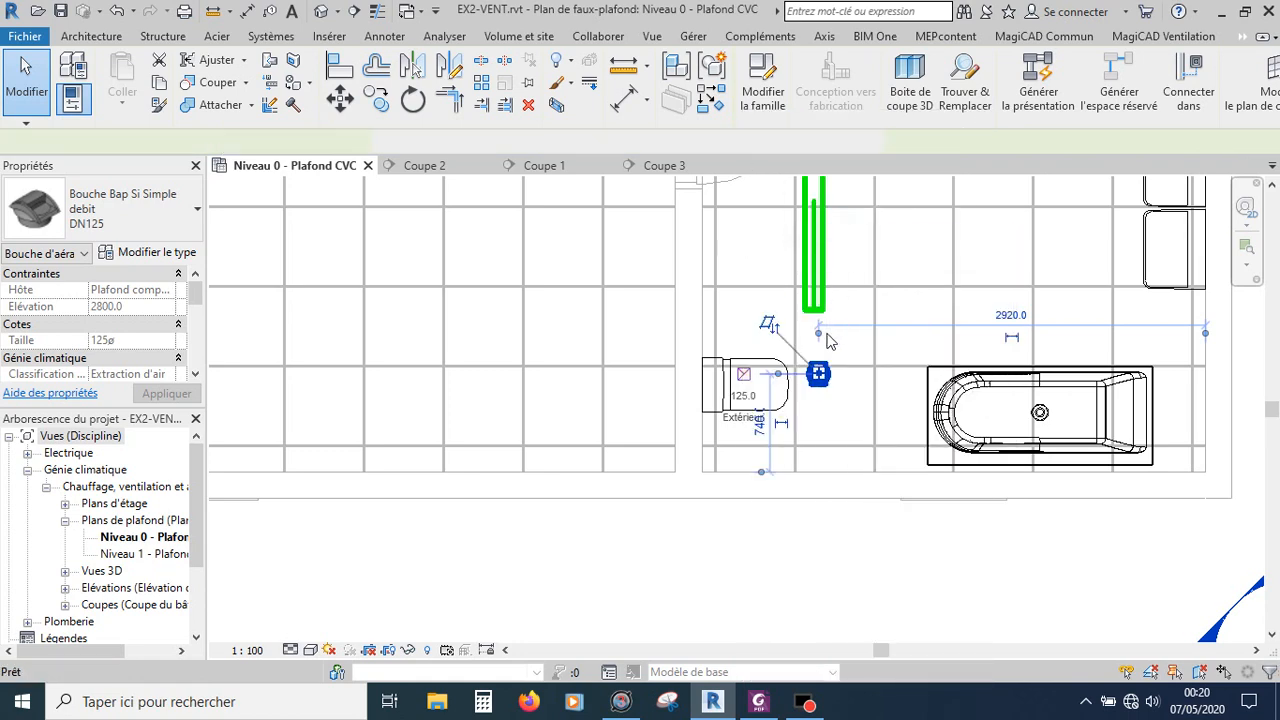
scroll(828, 342, "up", 2)
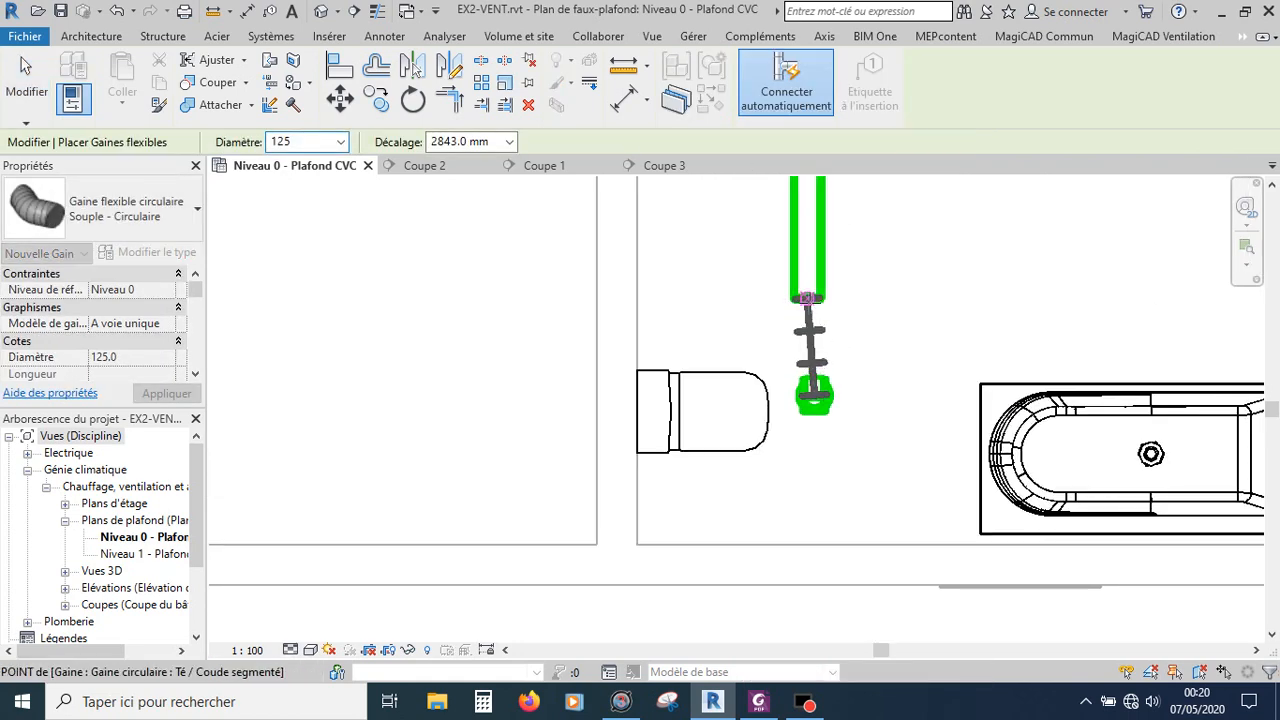
left_click(806, 298)
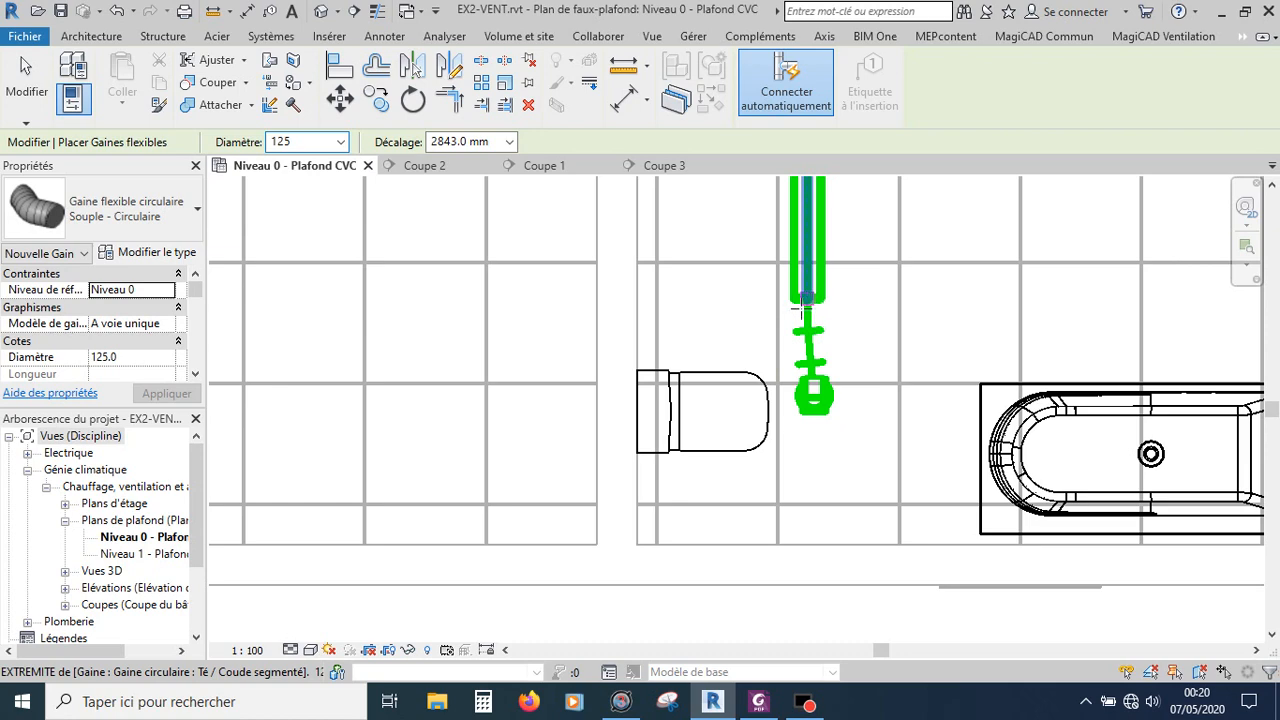
key("Escape")
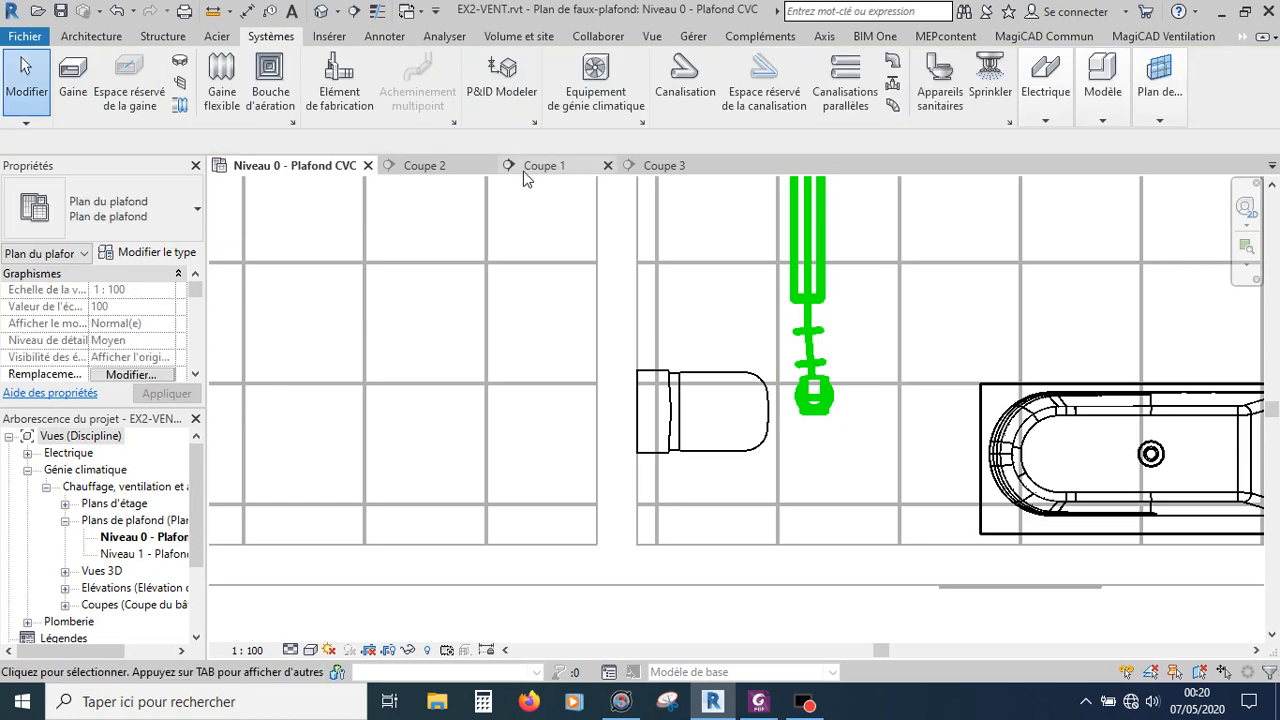
Step: Examine the duct run in section Coupe 3 and the new branch junction in the ceiling plan
left_click(664, 165)
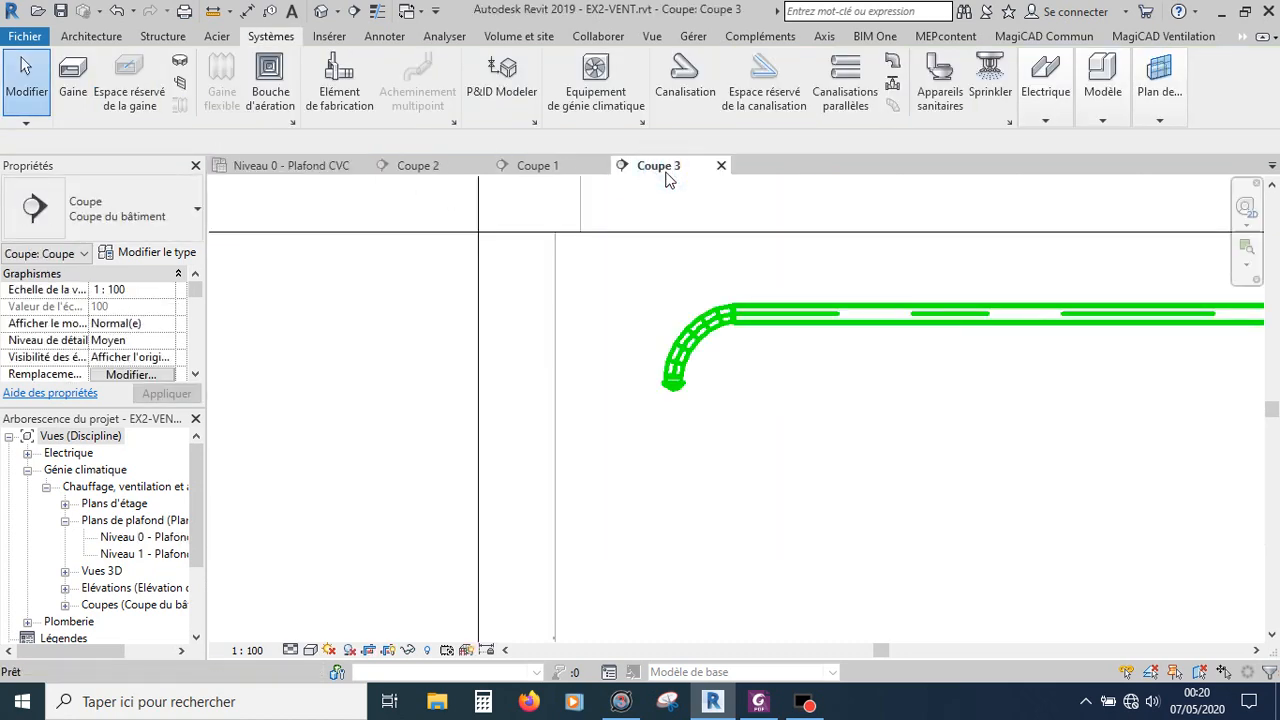
scroll(680, 311, "down", 3)
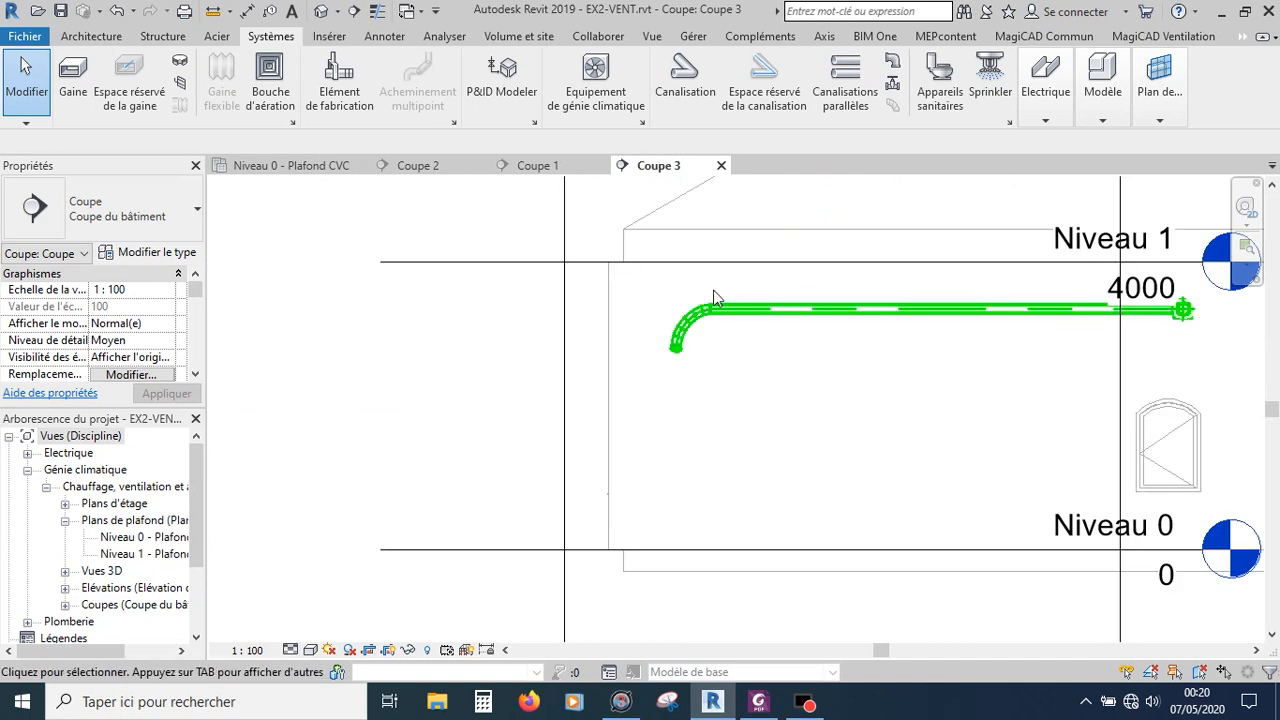
scroll(774, 316, "down", 1)
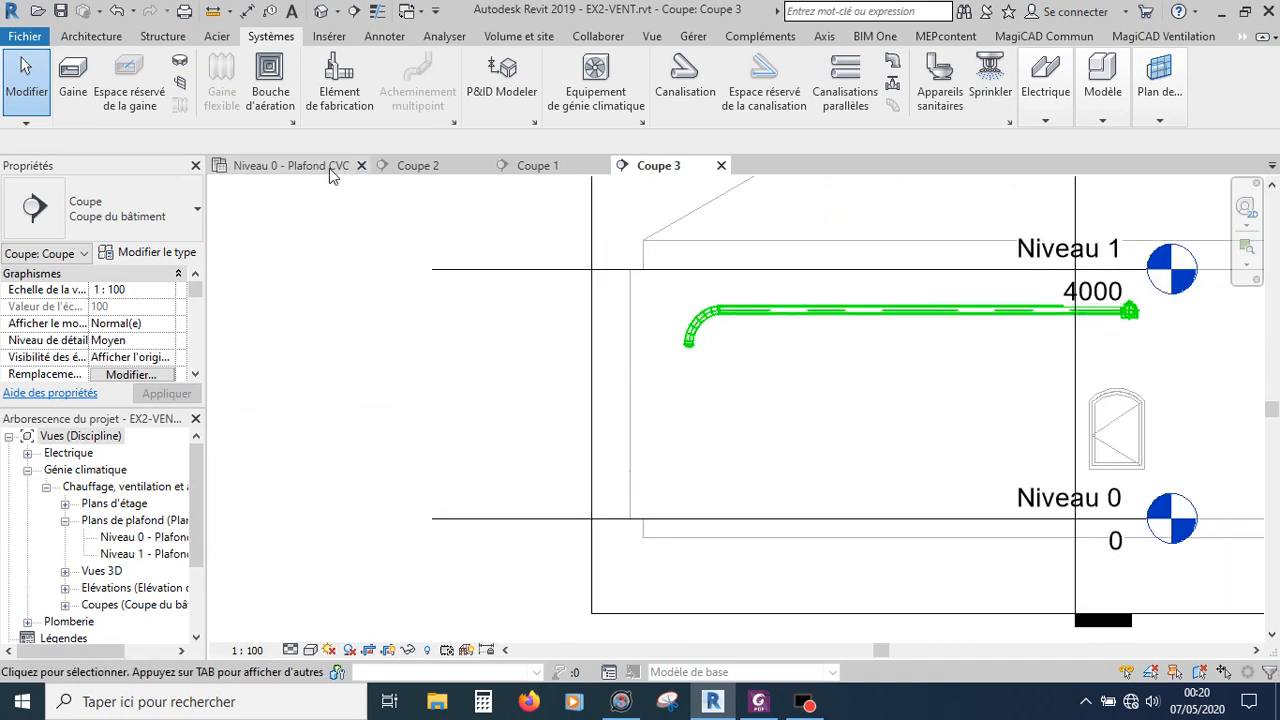
left_click(283, 168)
scroll(818, 488, "down", 4)
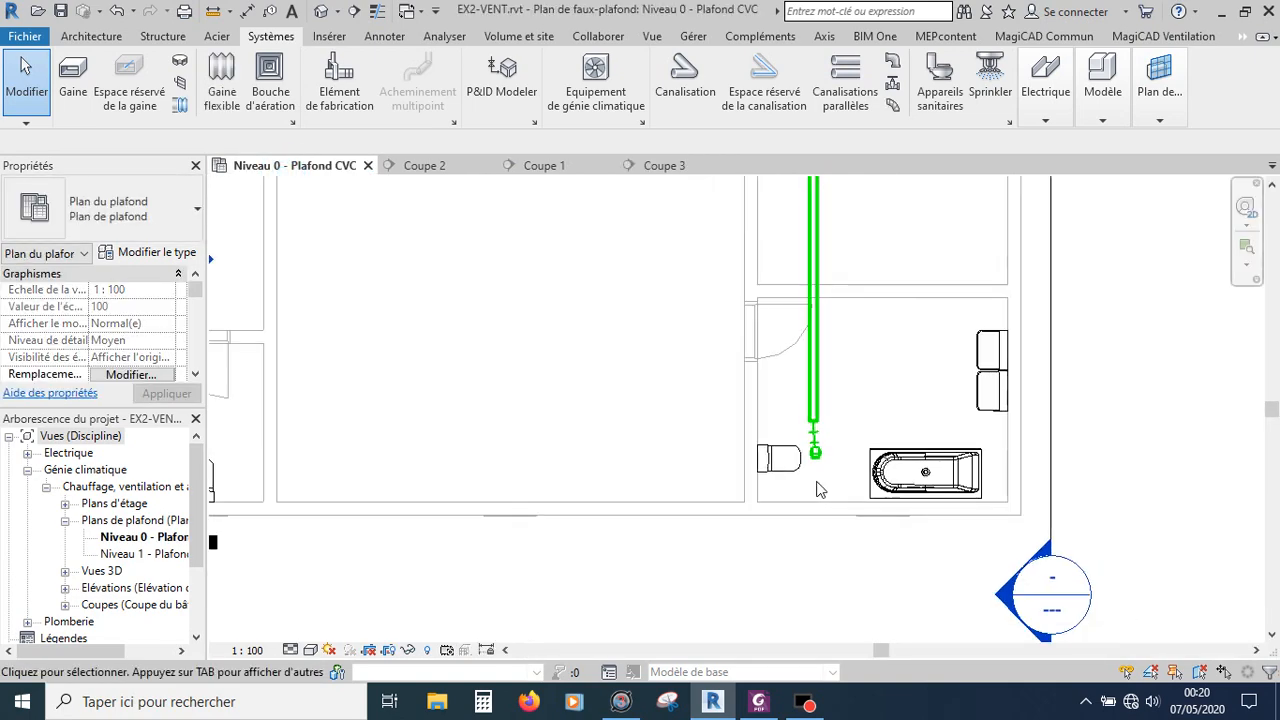
scroll(805, 440, "down", 2)
scroll(814, 240, "up", 5)
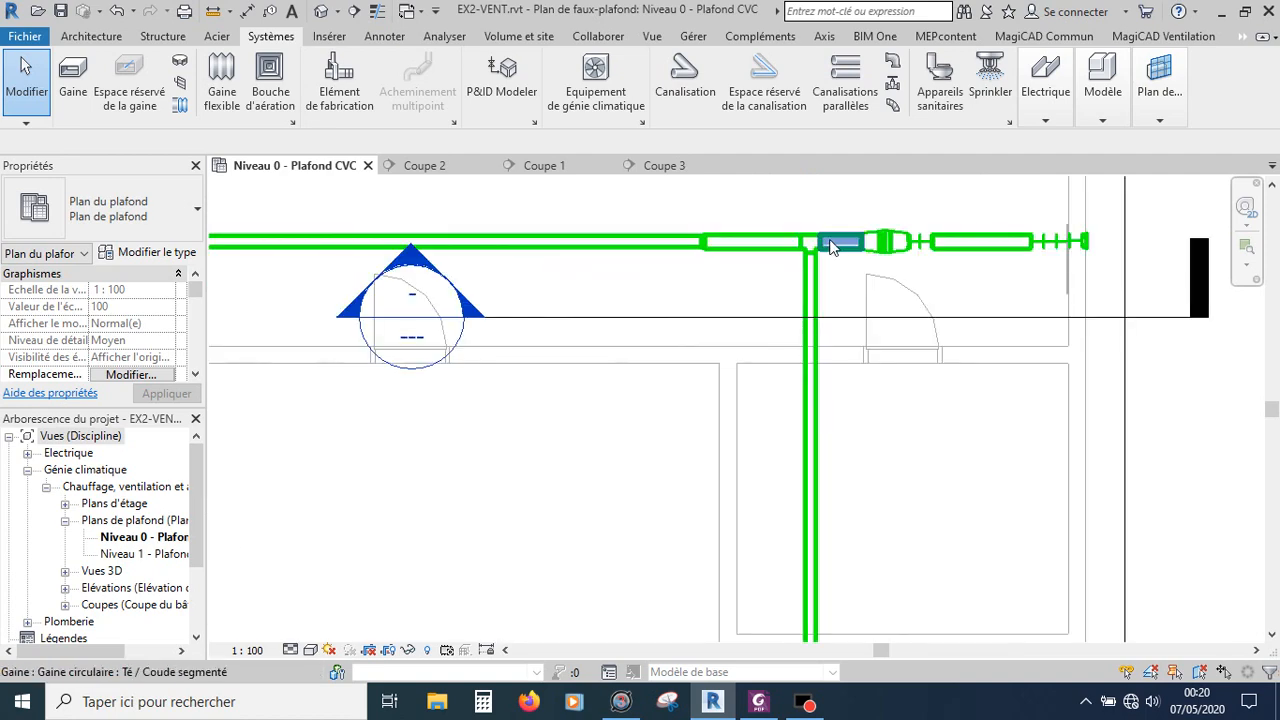
scroll(846, 286, "down", 3)
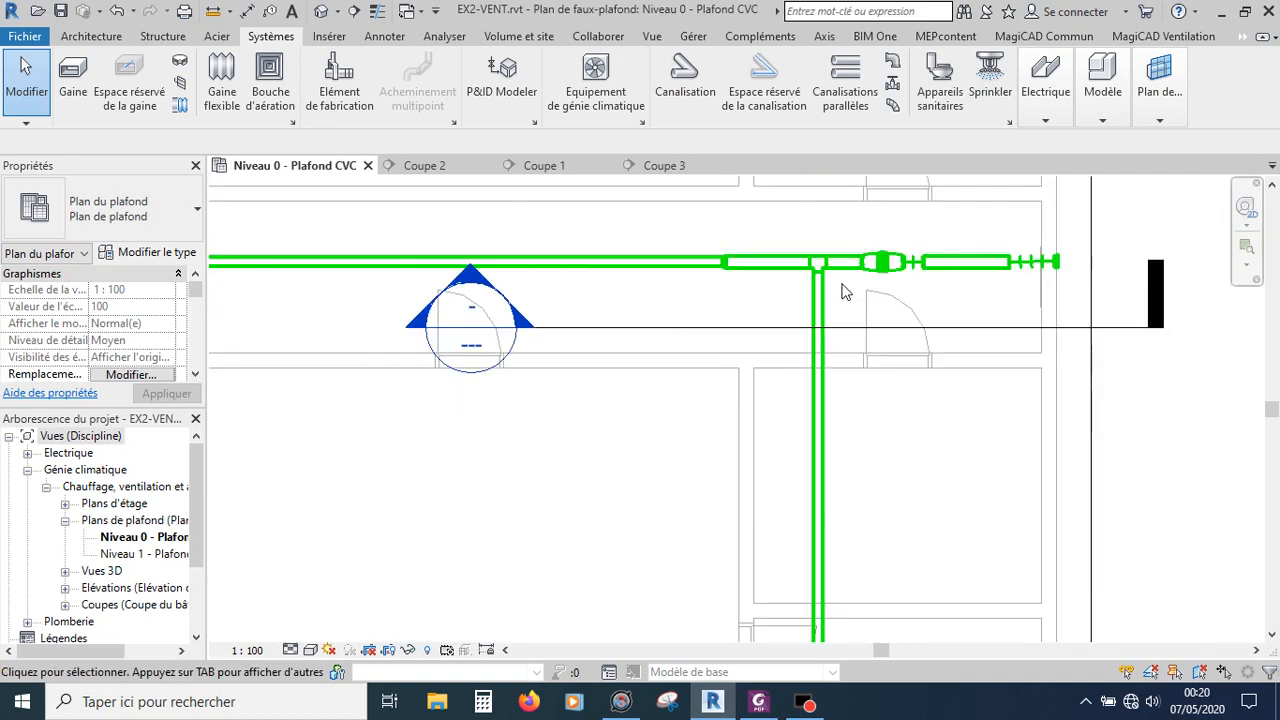
Step: Draw a 125 duct at 3350 mm offset branching from the main duct near the fan, running 5400 mm north toward the upper bathroom grille
scroll(843, 333, "down", 4)
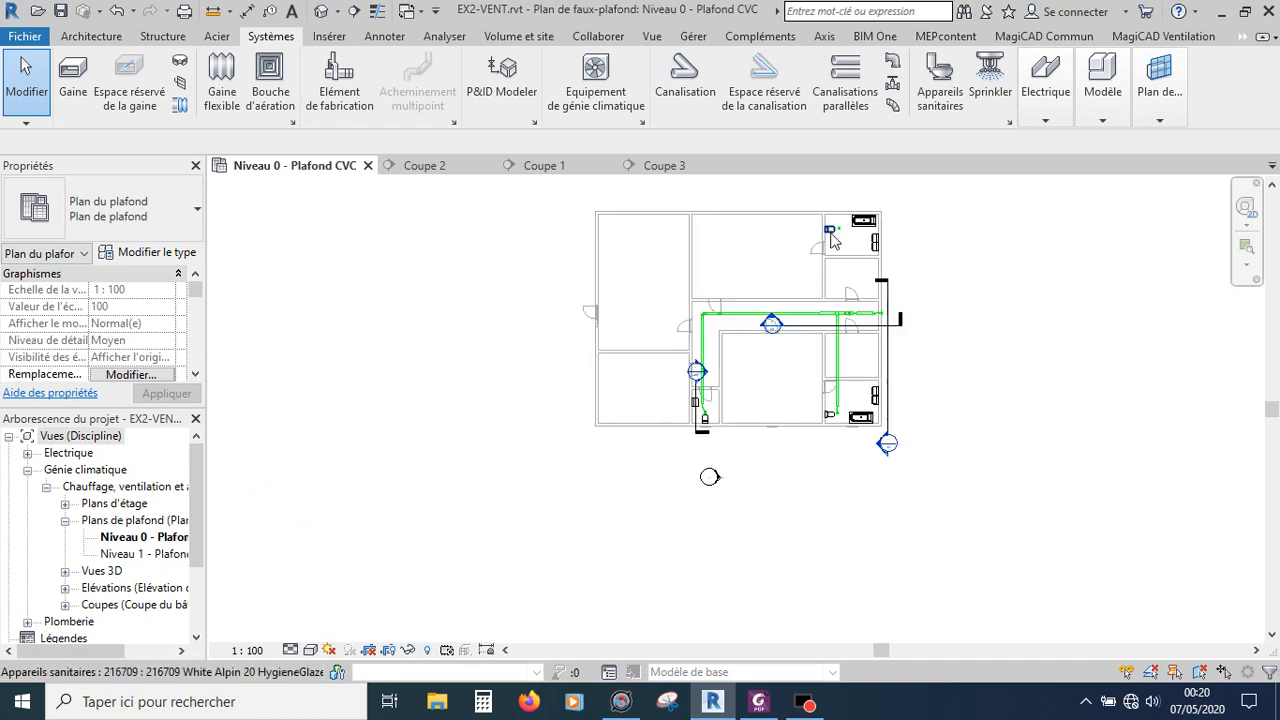
scroll(840, 230, "up", 4)
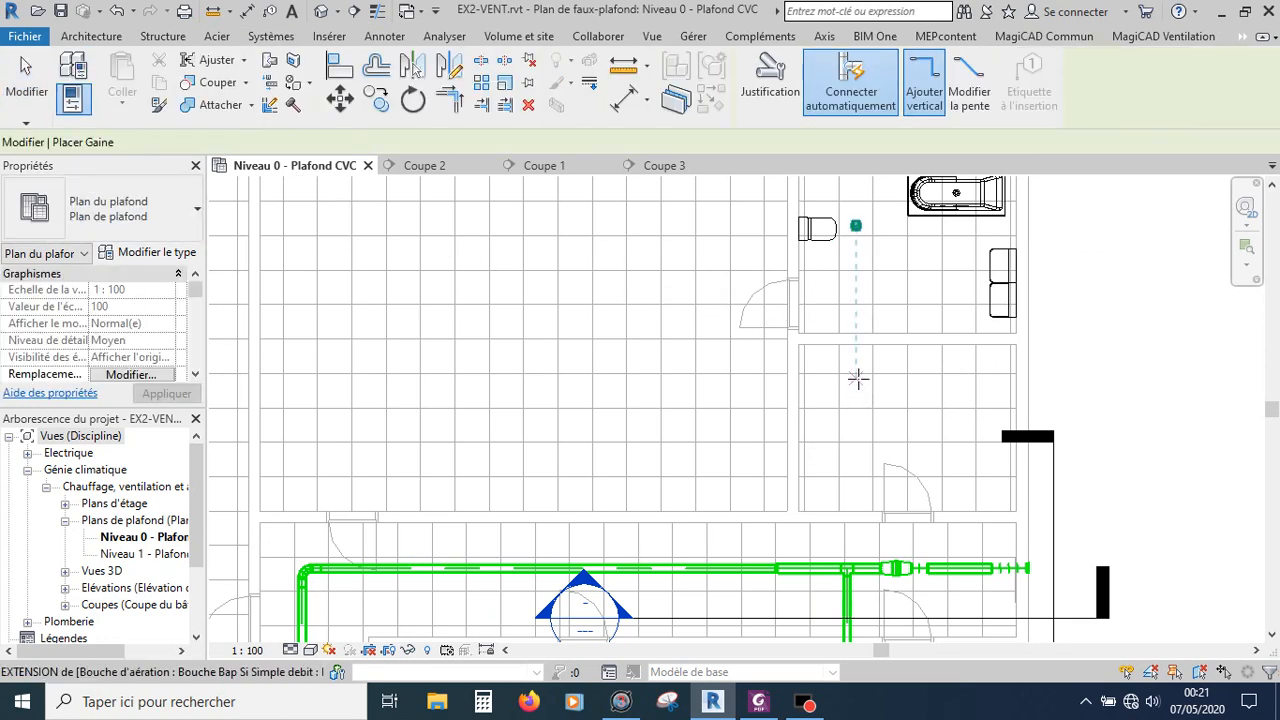
scroll(855, 380, "down", 1)
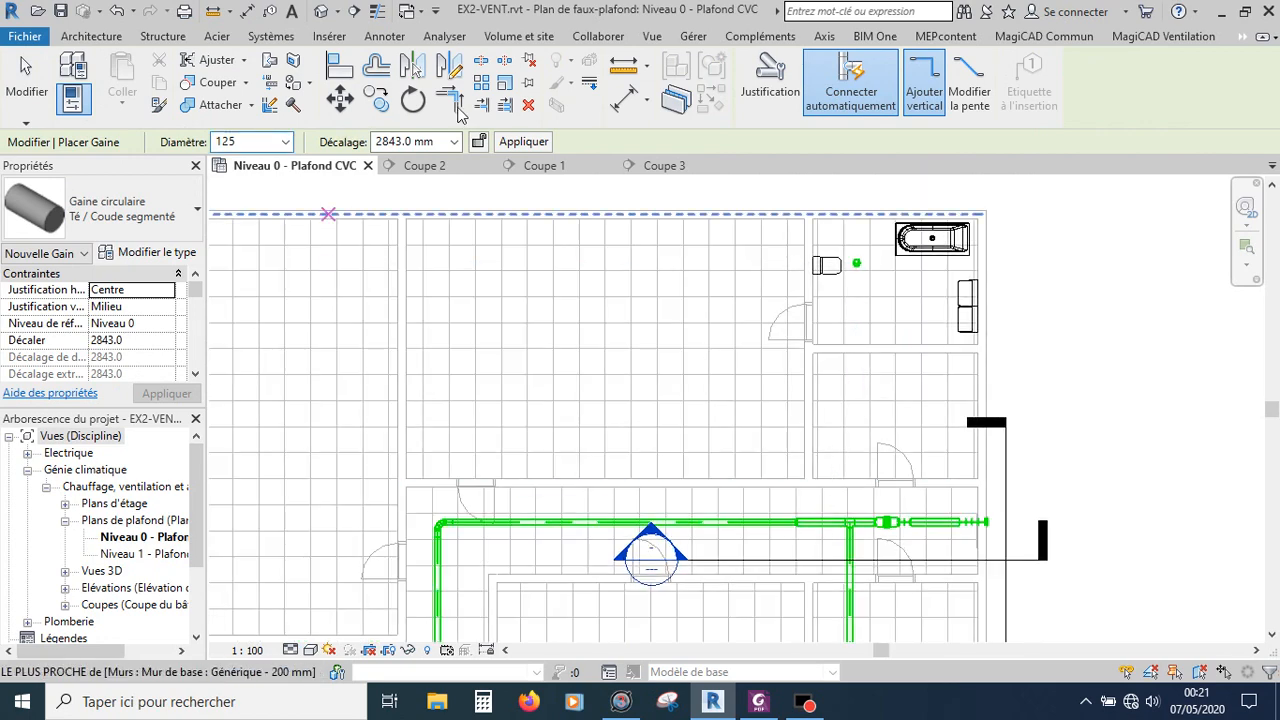
left_click(416, 141)
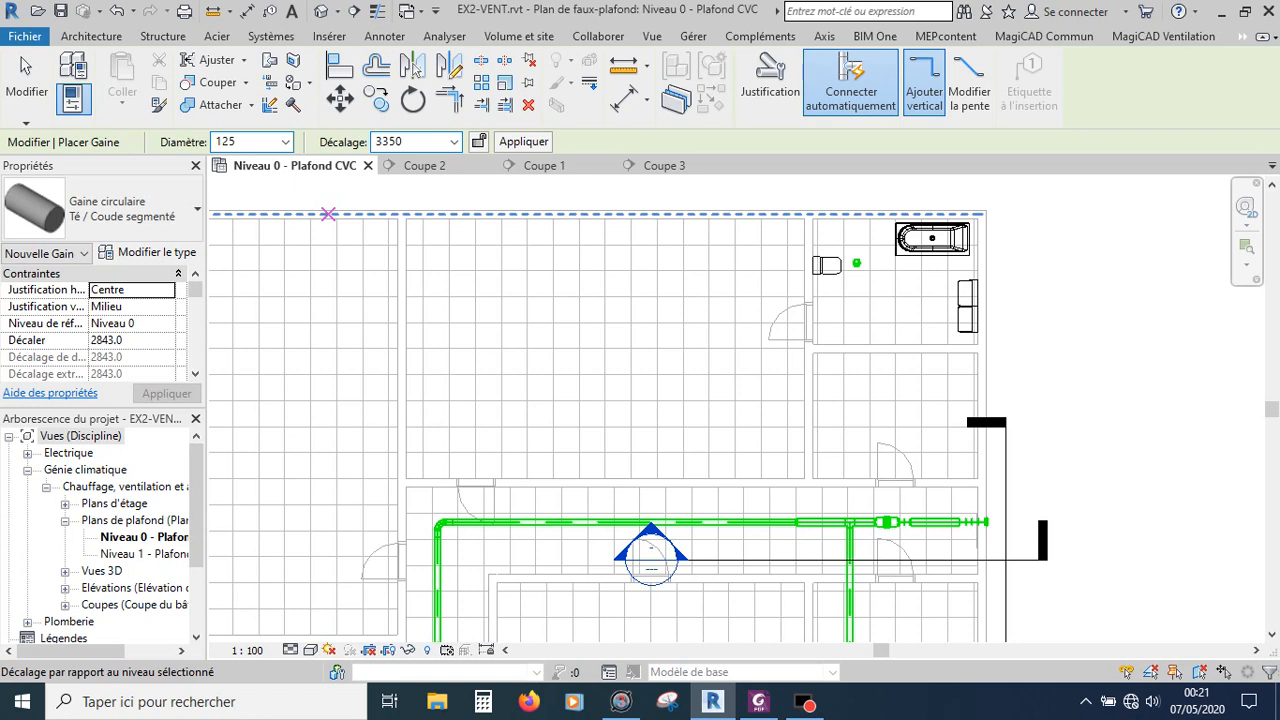
key("Return")
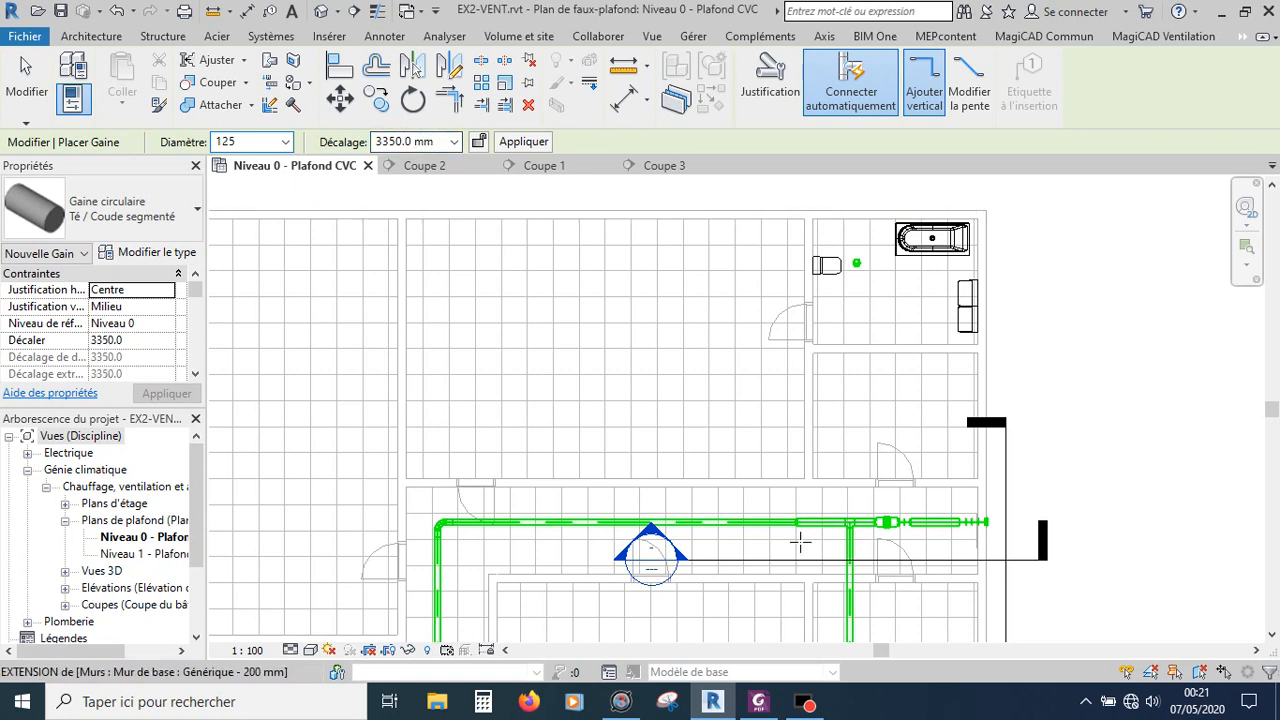
scroll(845, 518, "up", 1)
scroll(845, 518, "up", 3)
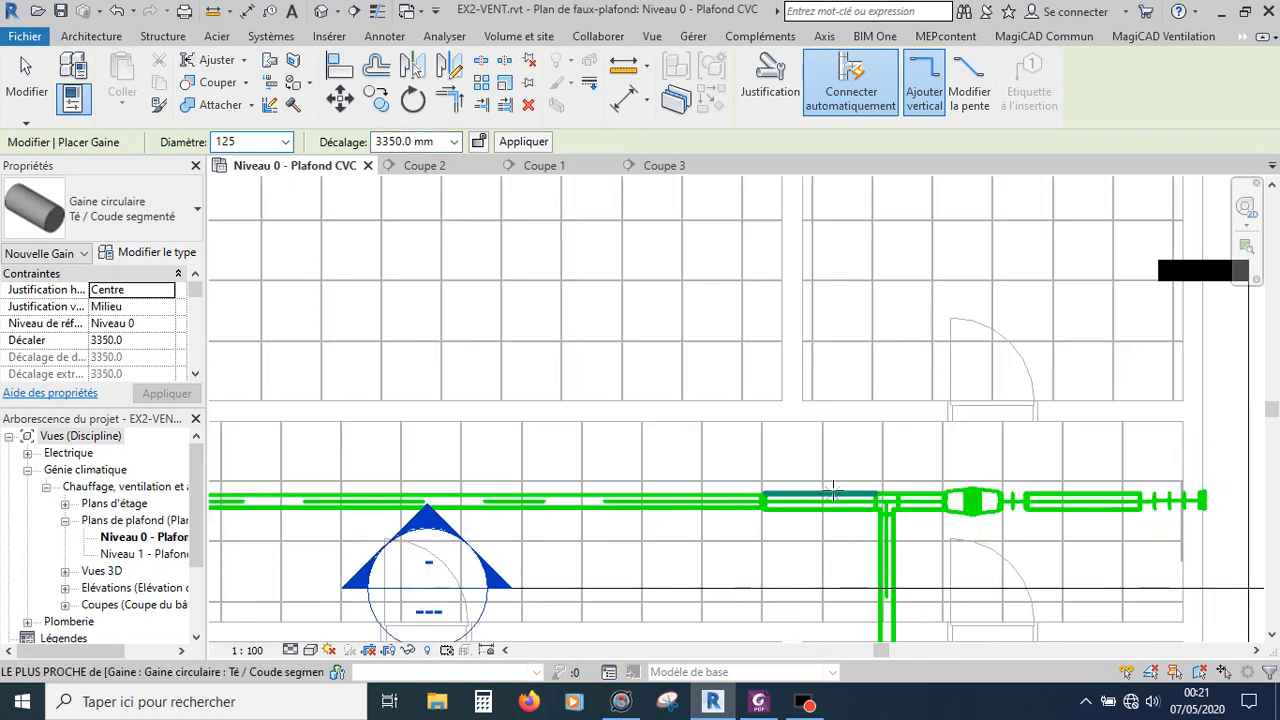
left_click(829, 494)
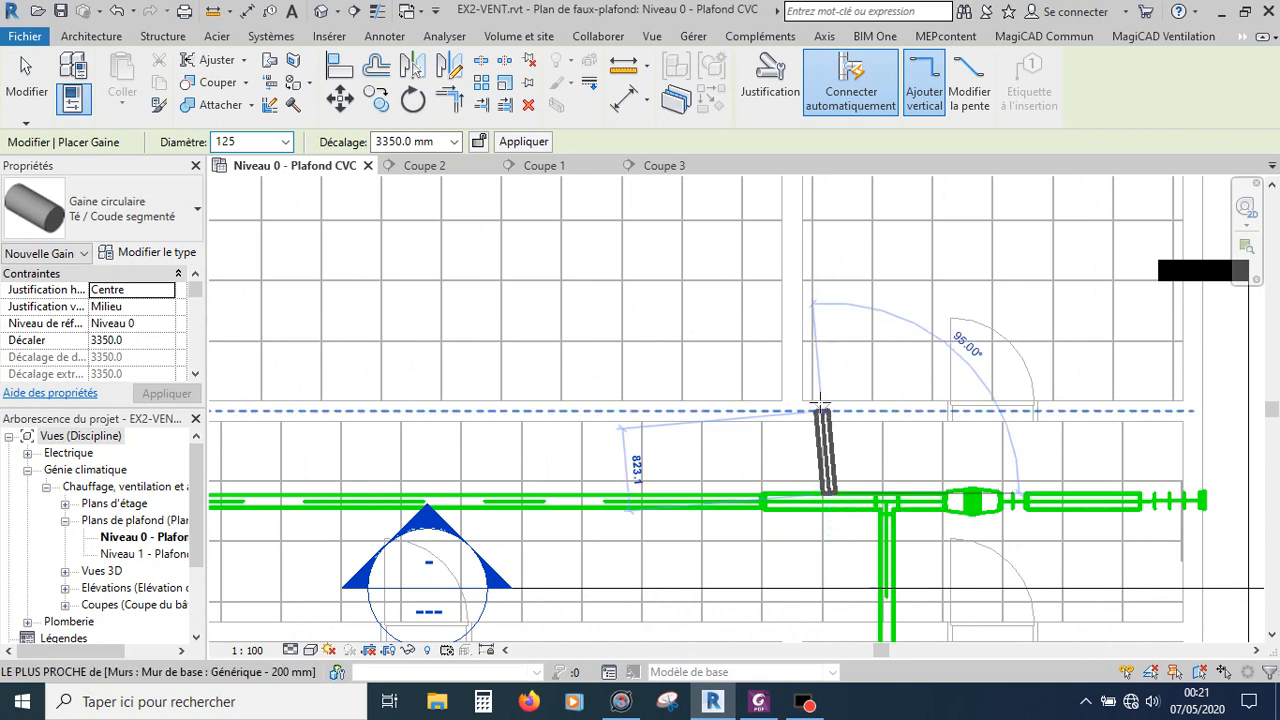
scroll(832, 450, "down", 2)
scroll(835, 508, "down", 2)
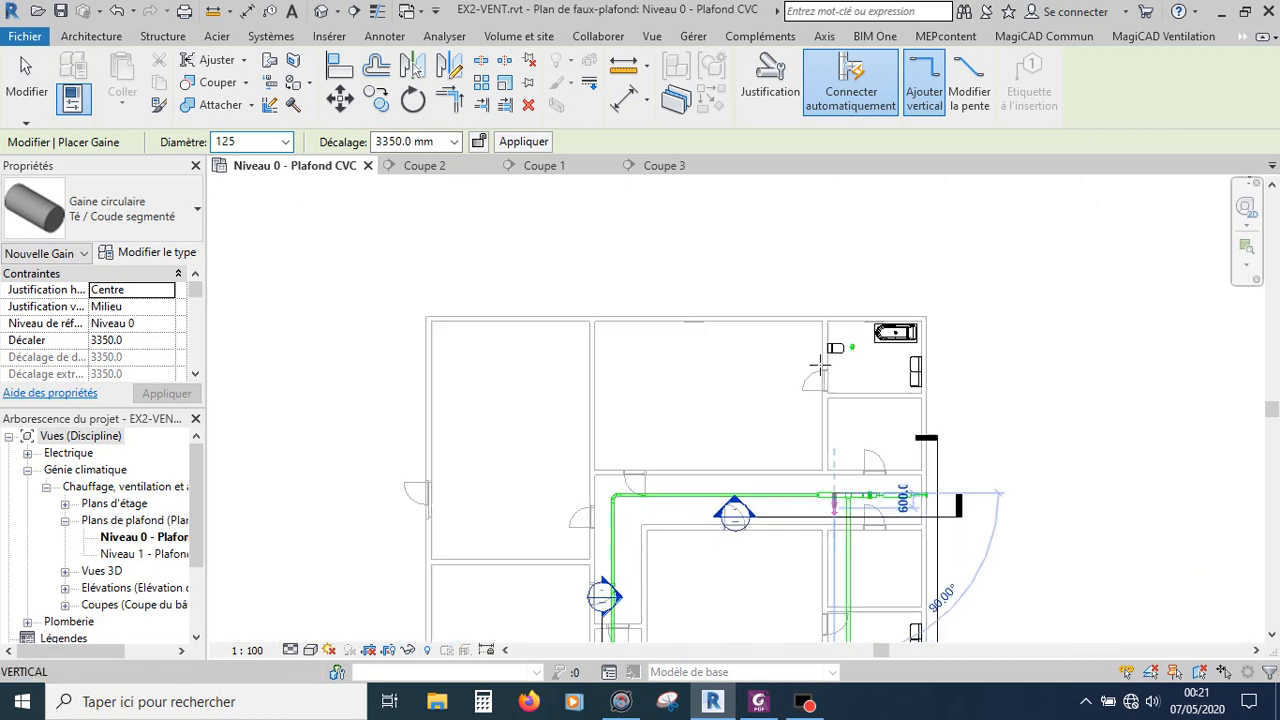
scroll(836, 366, "up", 3)
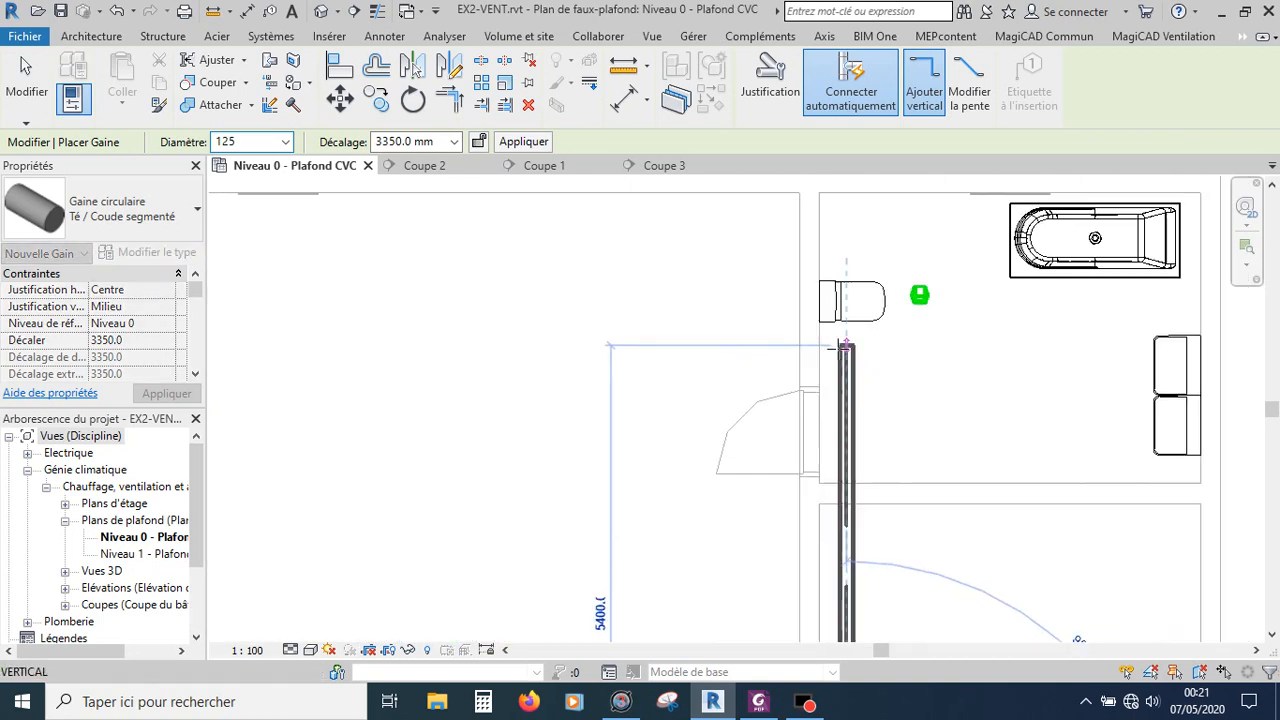
scroll(845, 345, "up", 2)
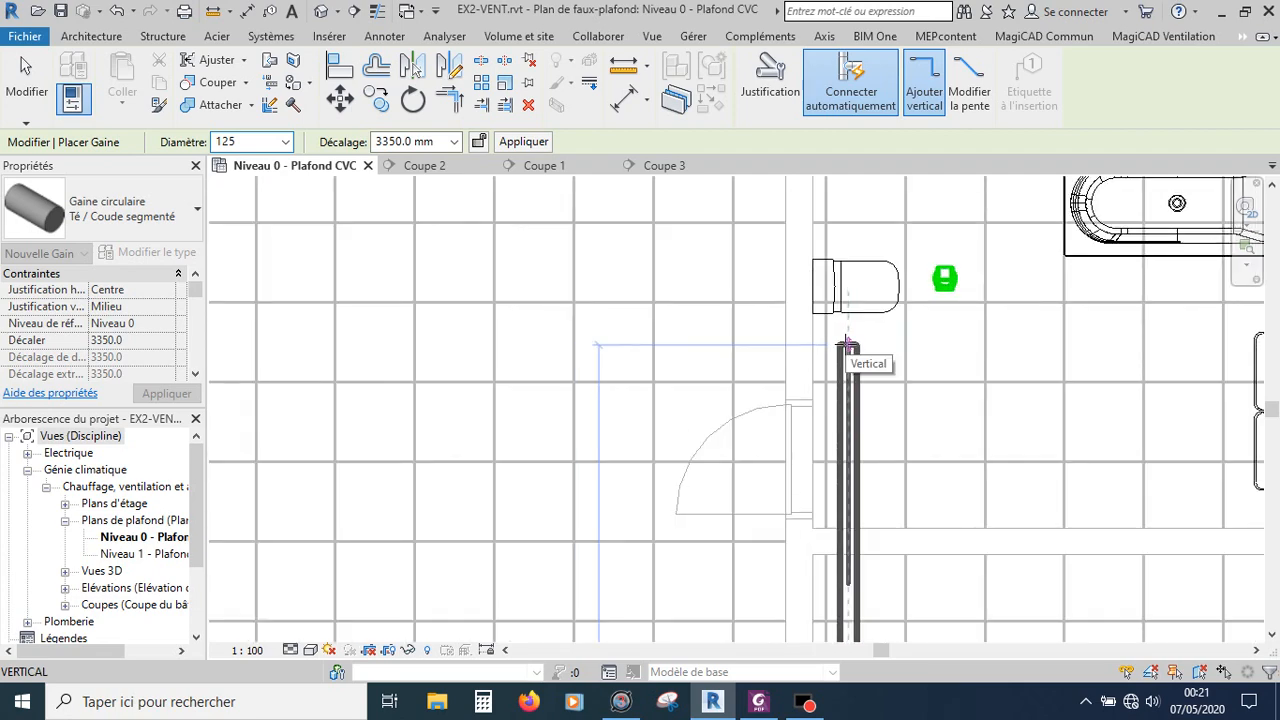
scroll(847, 345, "down", 2)
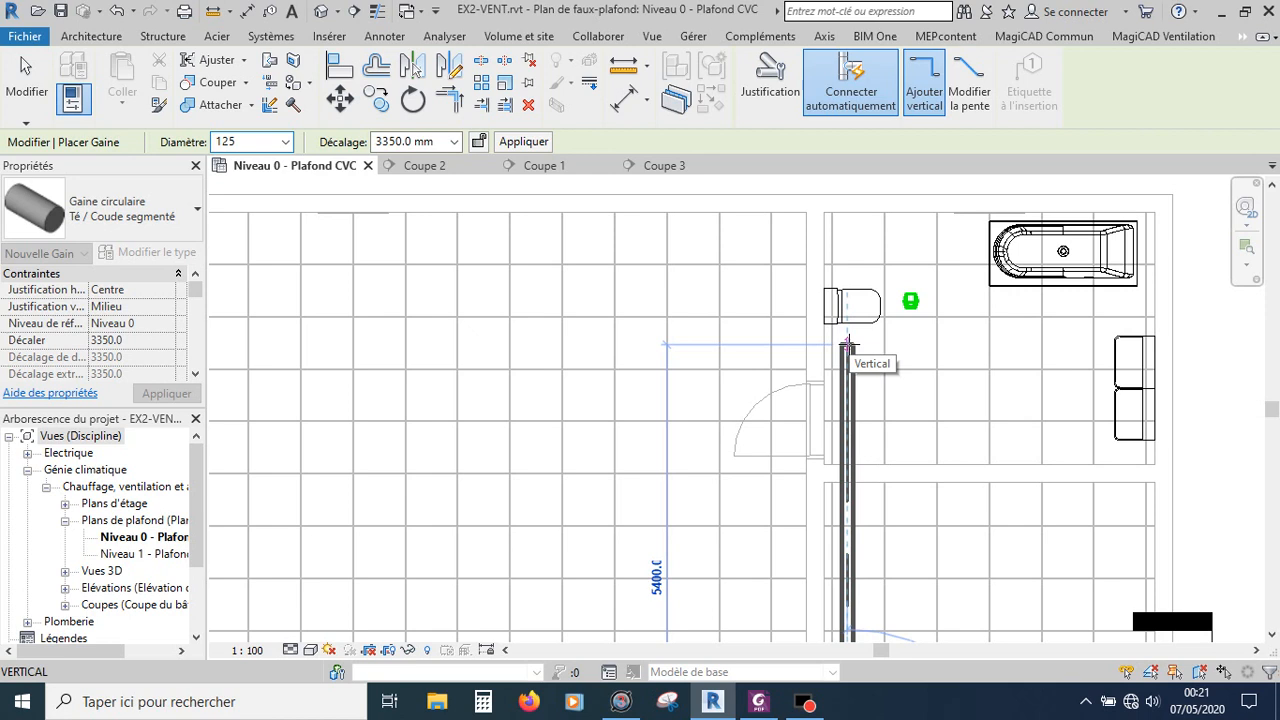
type("3")
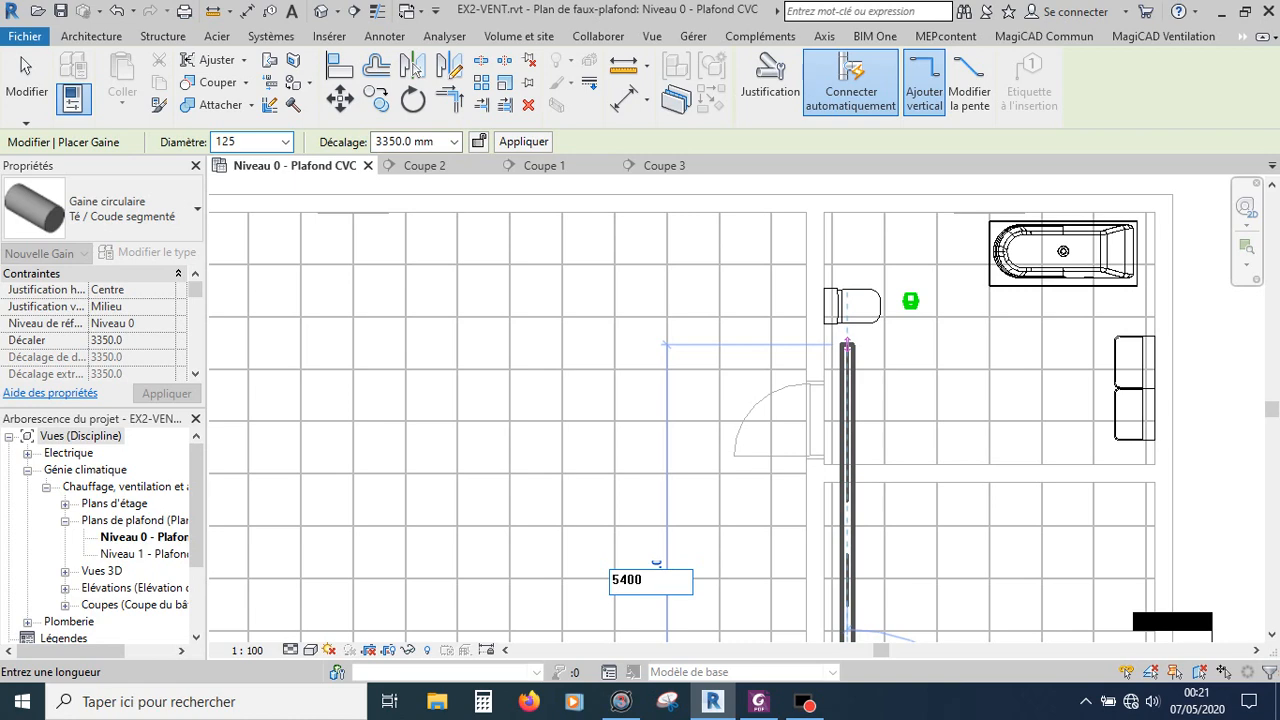
key("Return")
scroll(850, 348, "down", 3)
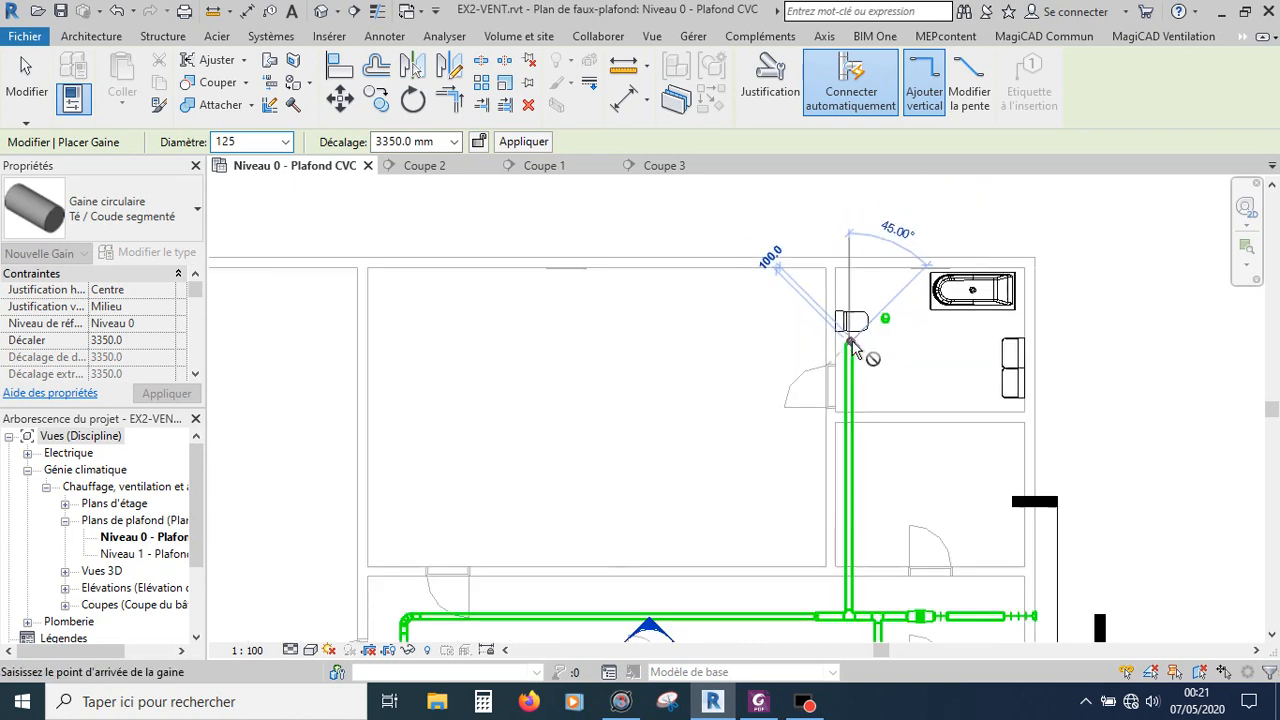
scroll(860, 320, "up", 5)
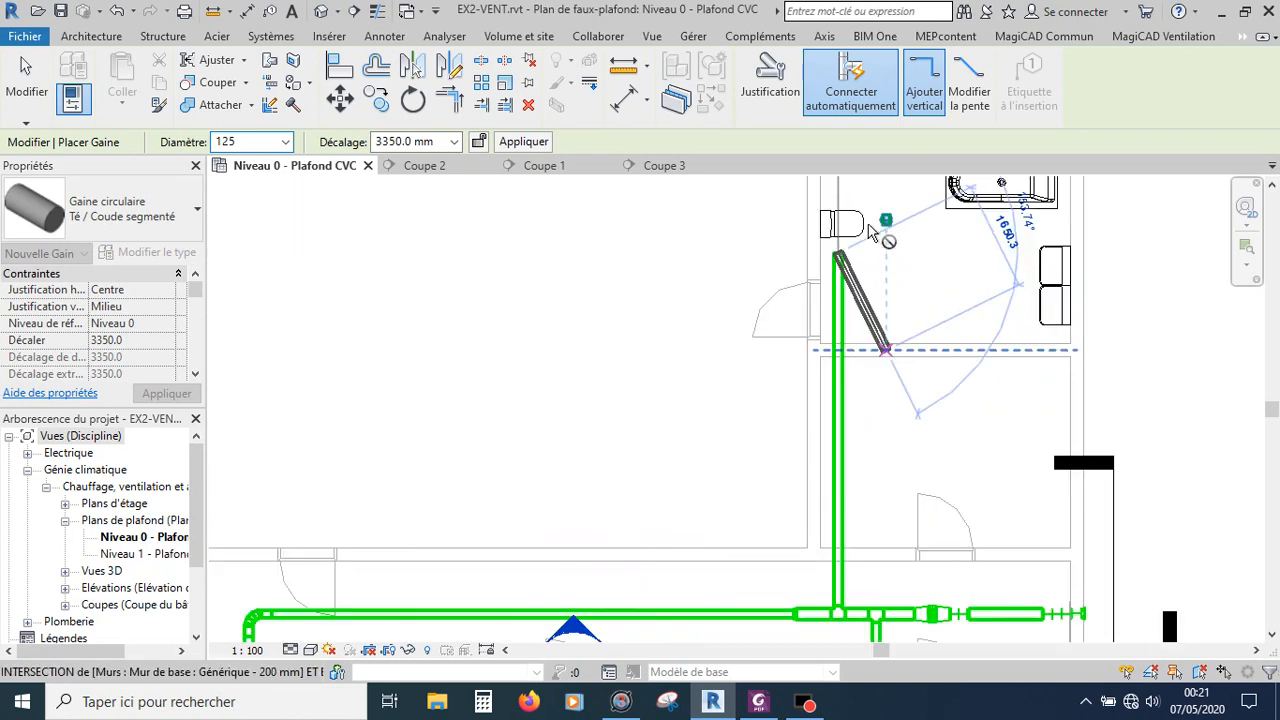
scroll(880, 290, "down", 2)
scroll(884, 312, "up", 2)
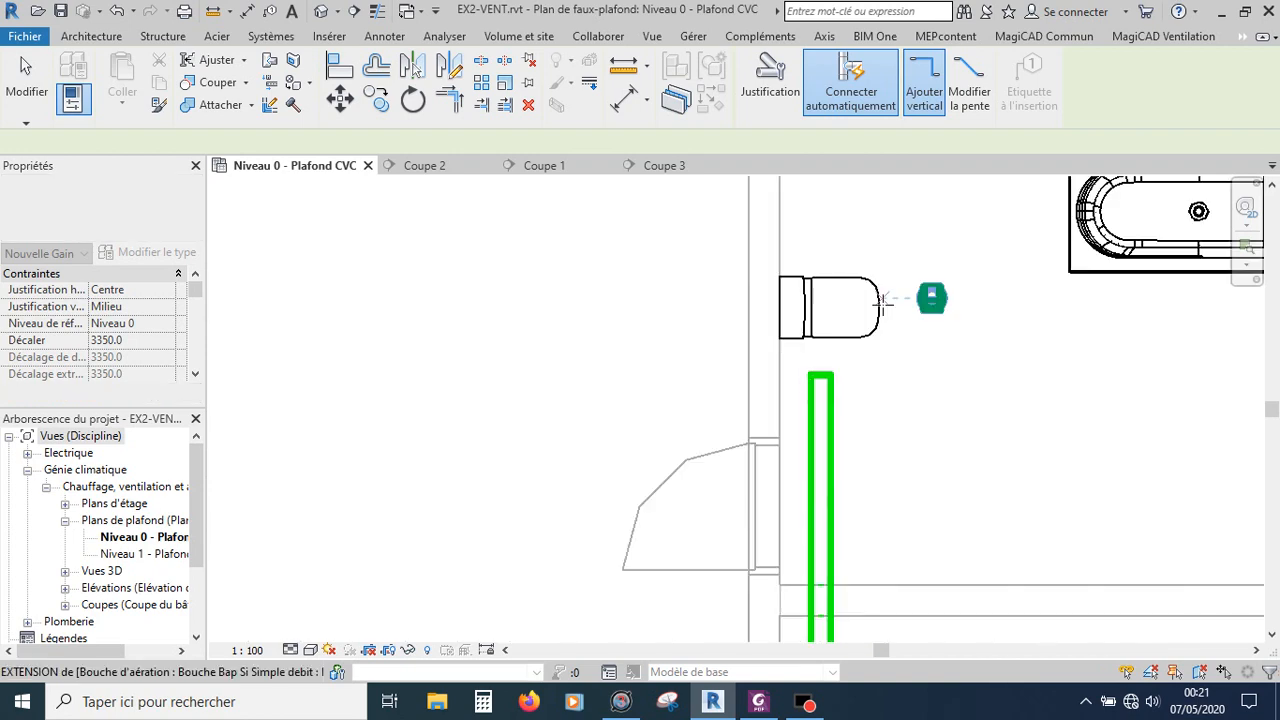
key("Escape")
key("Escape")
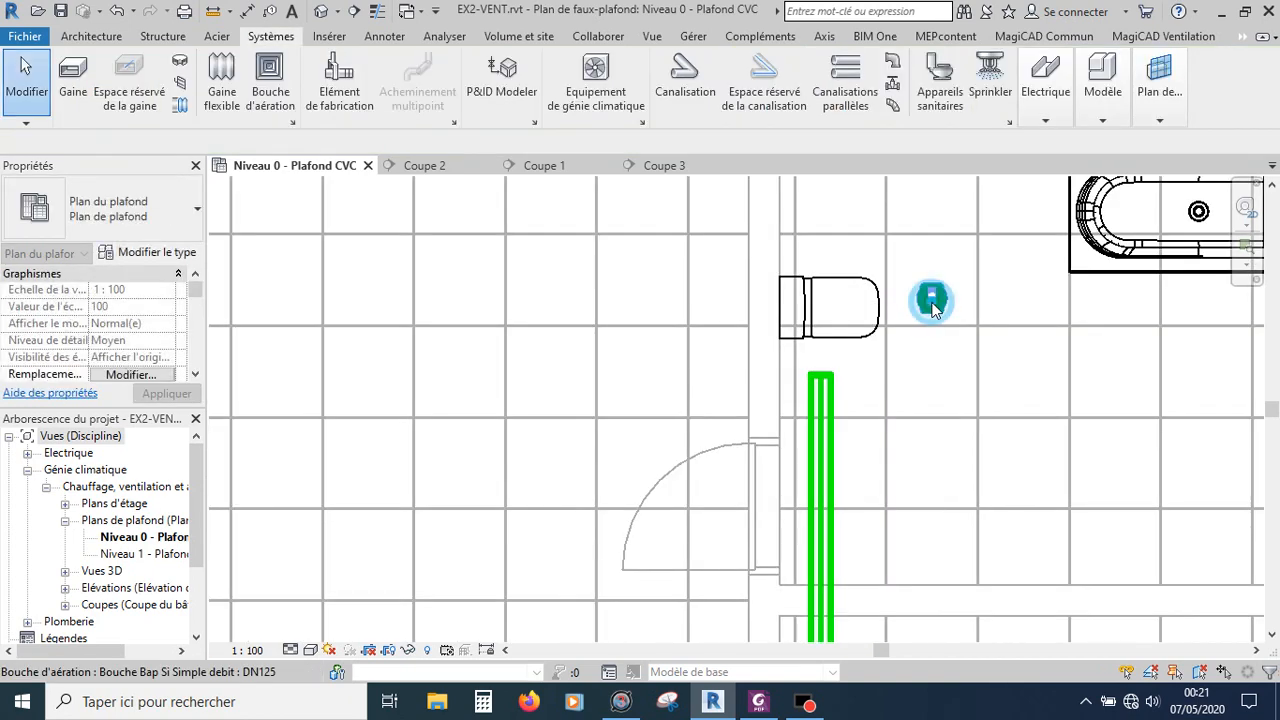
Step: Connect the upper bathroom's DN125 grille to the end of the new branch with a flexible duct
left_click(933, 308)
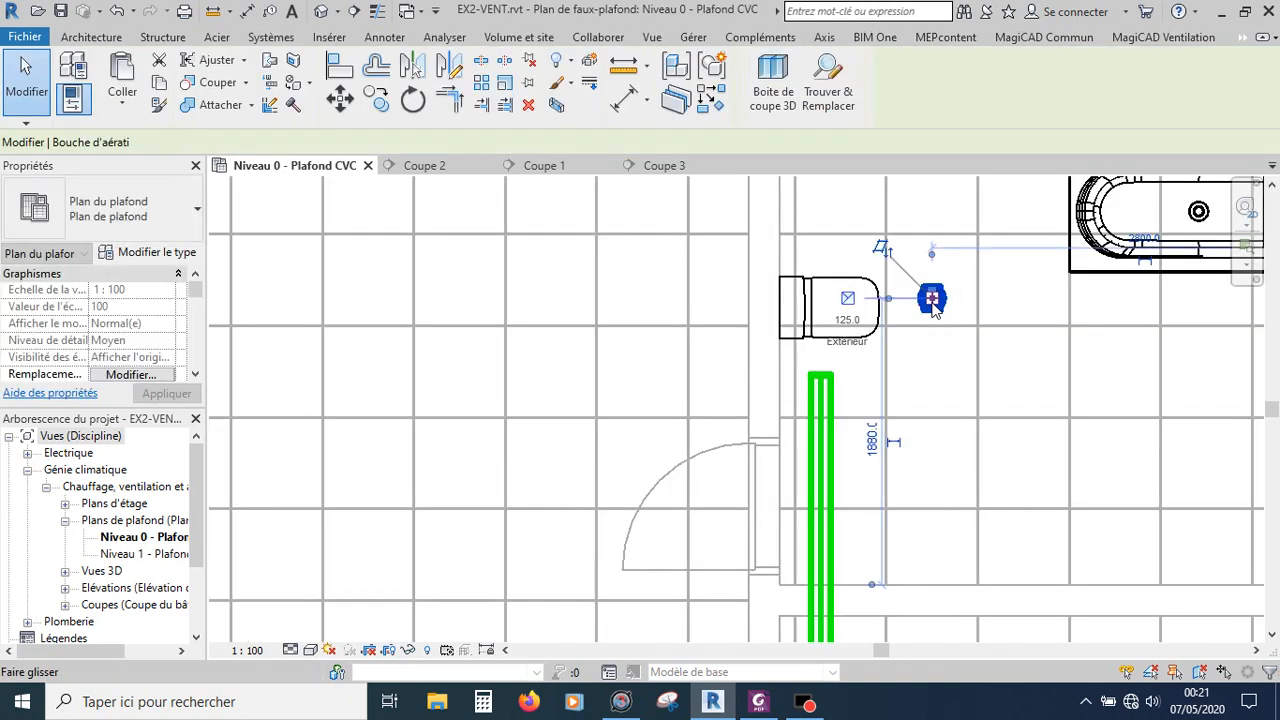
right_click(849, 303)
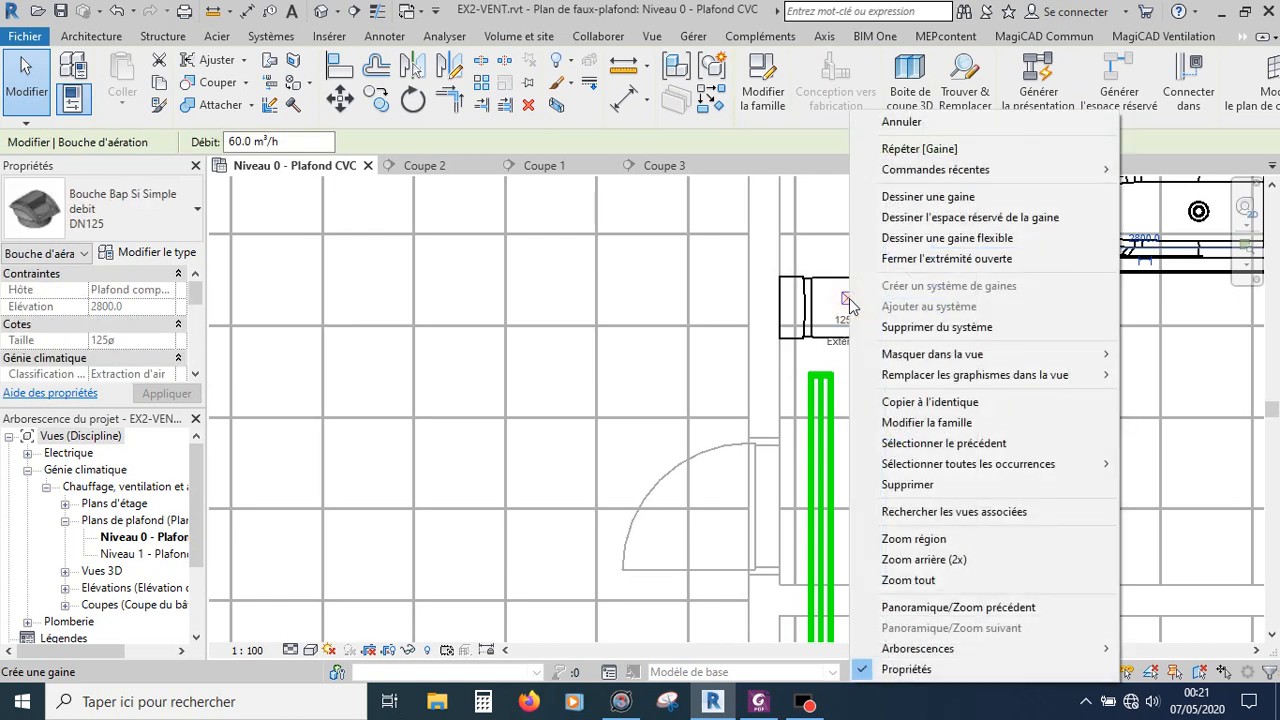
left_click(902, 258)
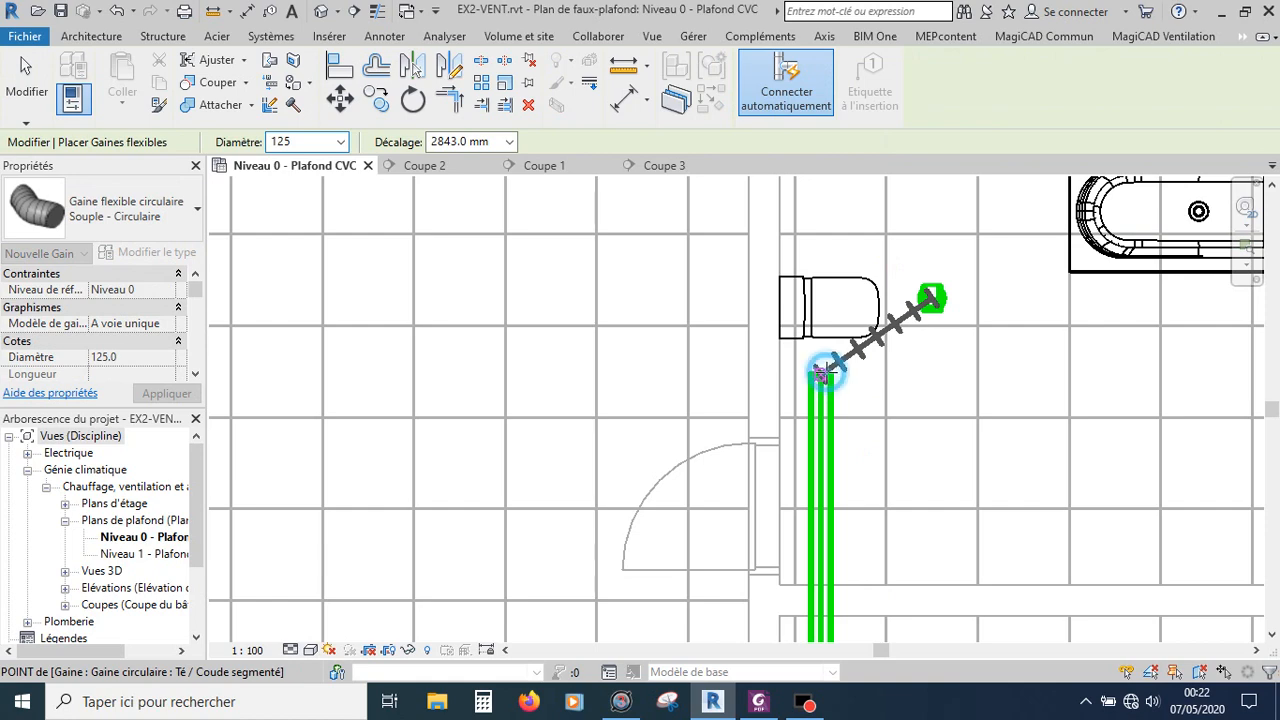
left_click(822, 372)
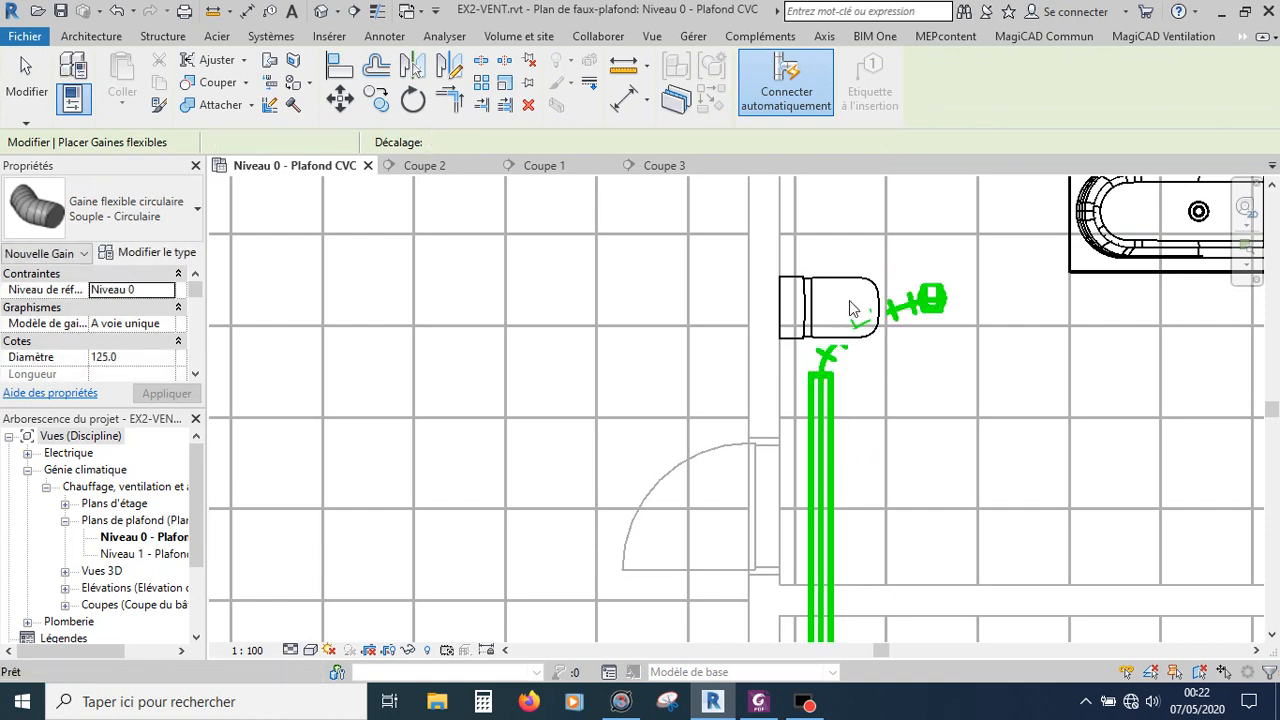
key("Escape")
Step: Review the new branches in sections Coupe 3 and Coupe 1 and in the ceiling plan
scroll(853, 309, "up", 2)
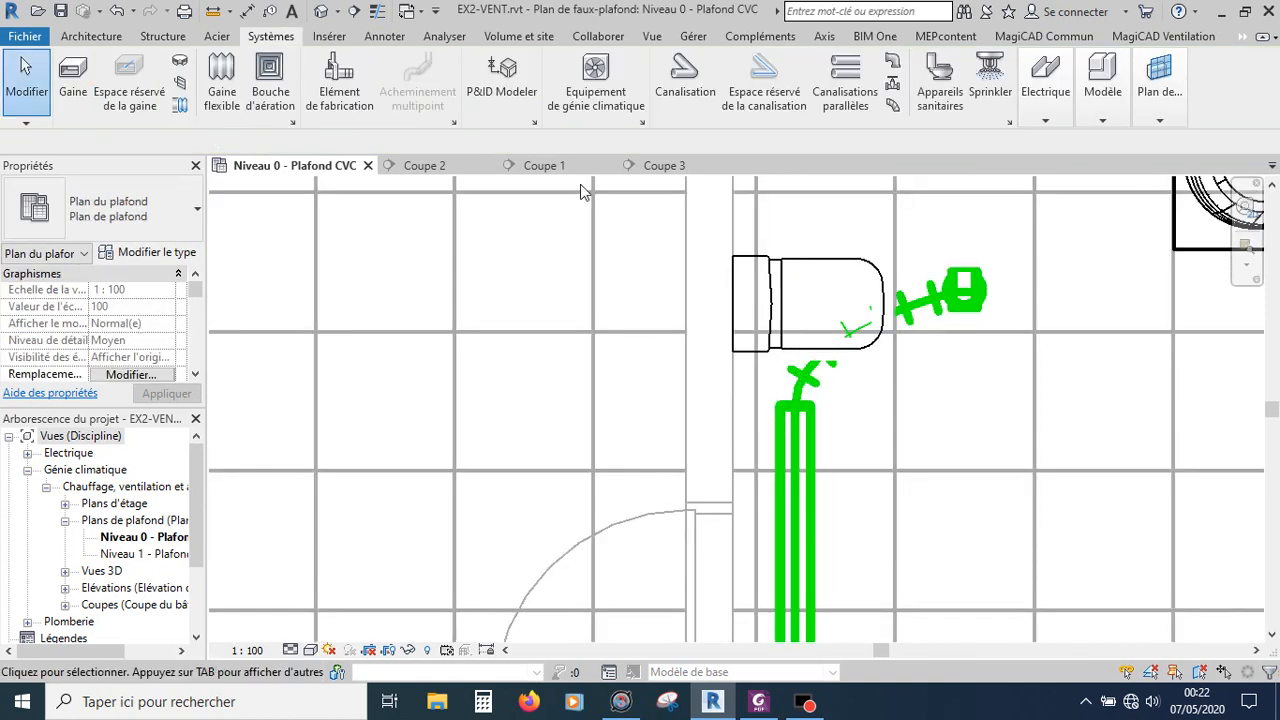
left_click(658, 166)
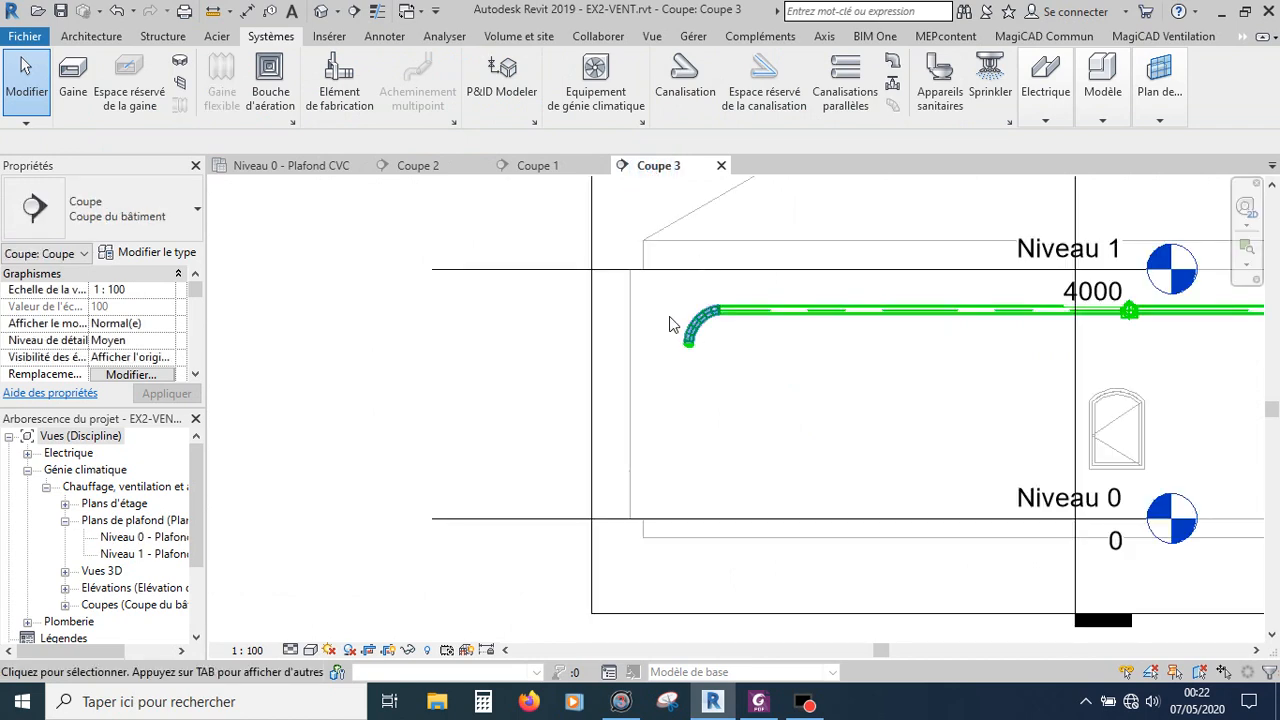
left_click(537, 165)
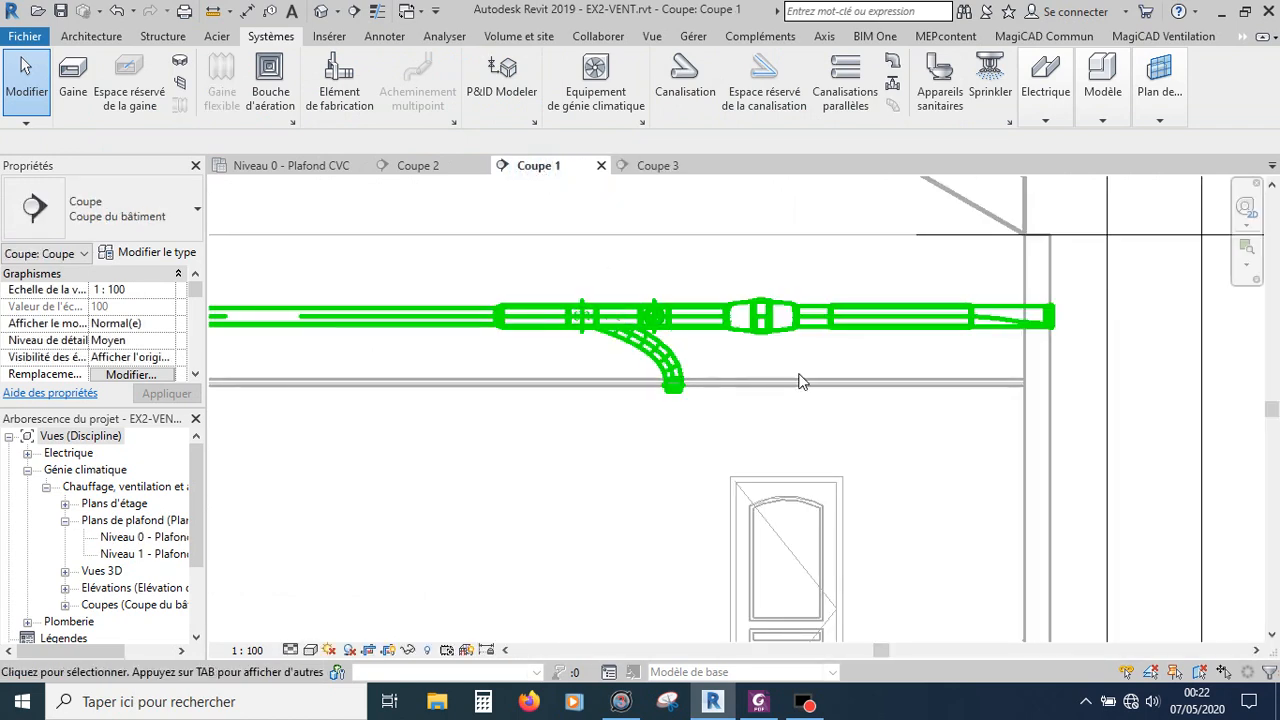
left_click(272, 165)
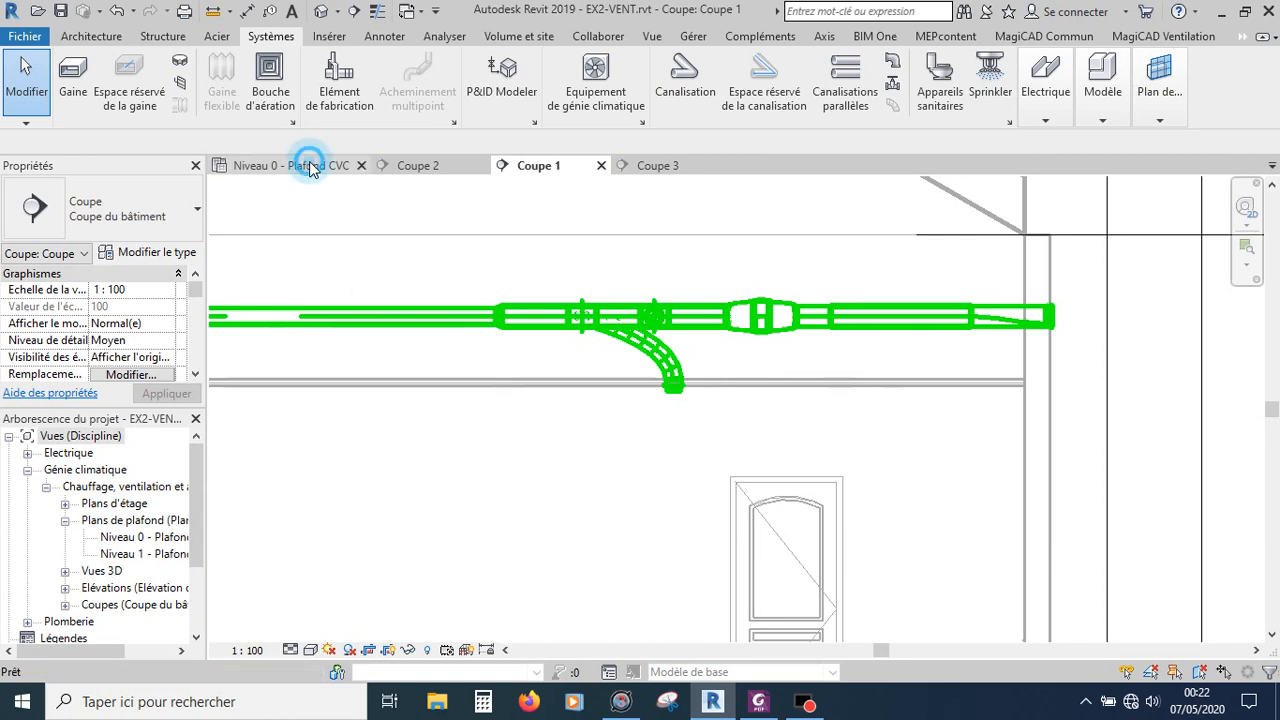
Step: Shorten the duct segment next to the fan to about 260 mm by pulling its end away from the fan
scroll(760, 352, "down", 6)
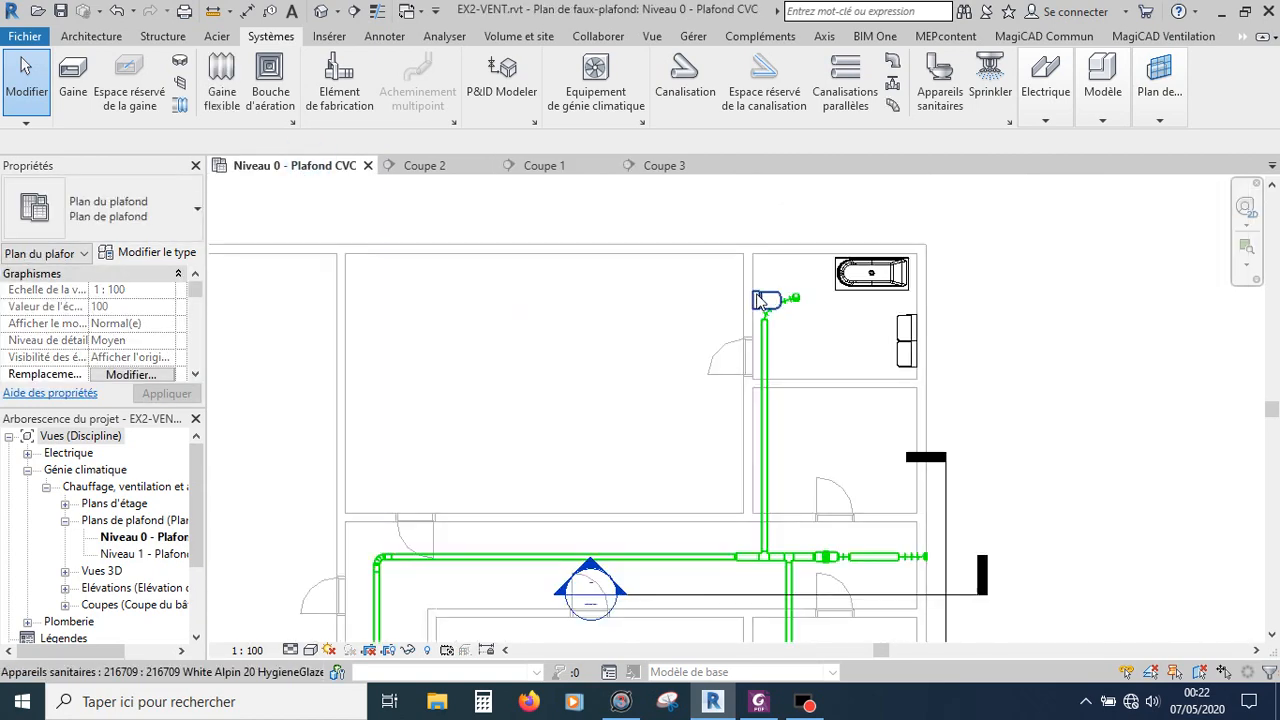
scroll(800, 522, "up", 5)
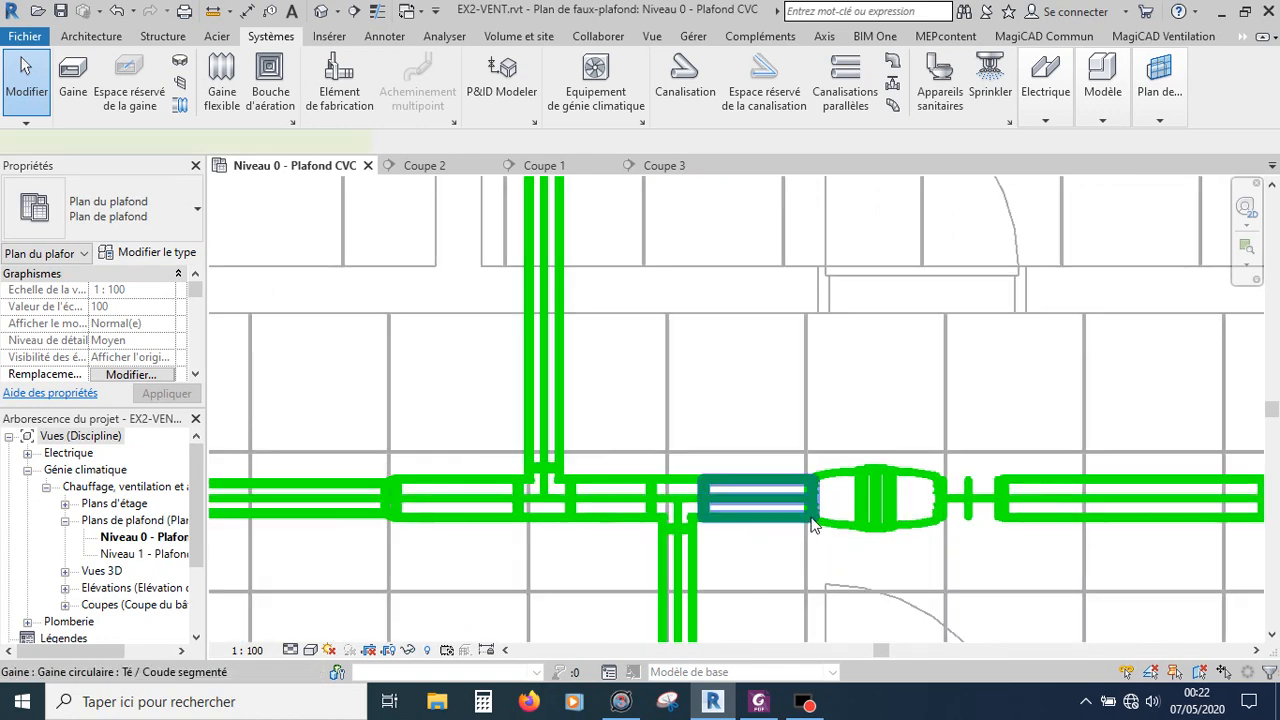
left_click(812, 522)
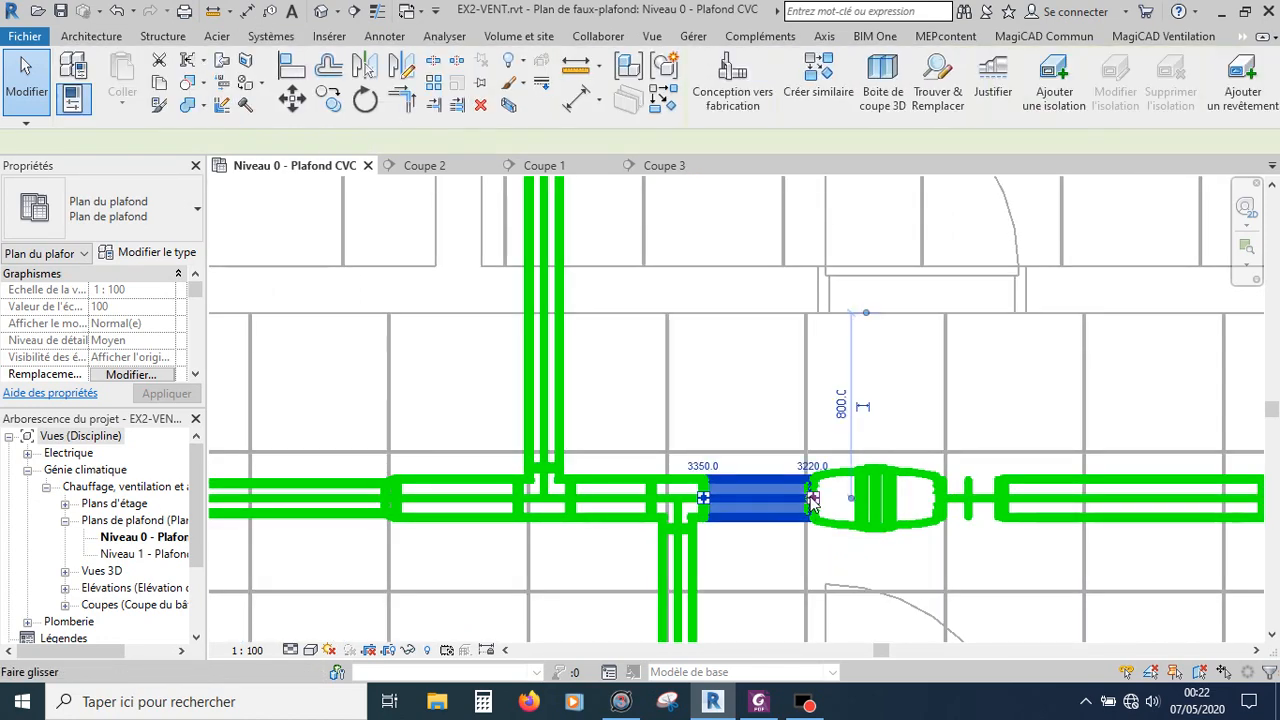
left_click_drag(792, 496, 765, 498)
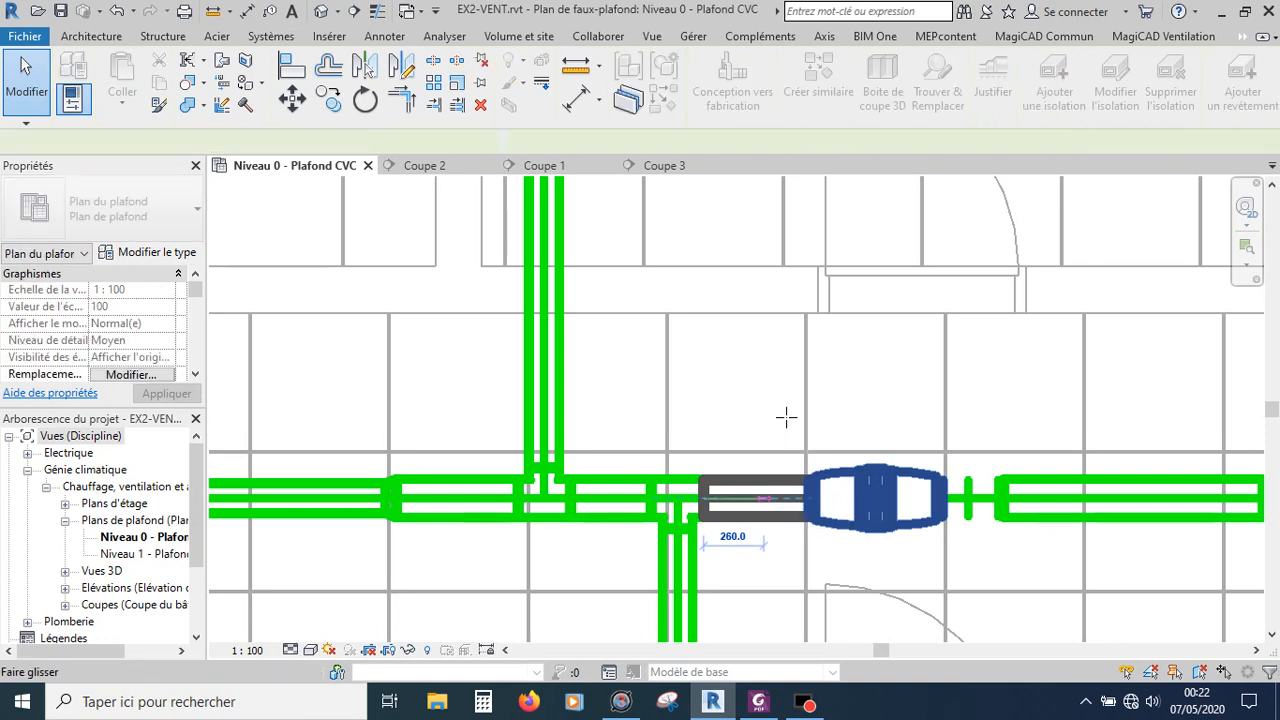
left_click(838, 573)
Step: Connect the in-line fan's inlet to the shortened duct segment with a flexible duct
scroll(836, 571, "up", 2)
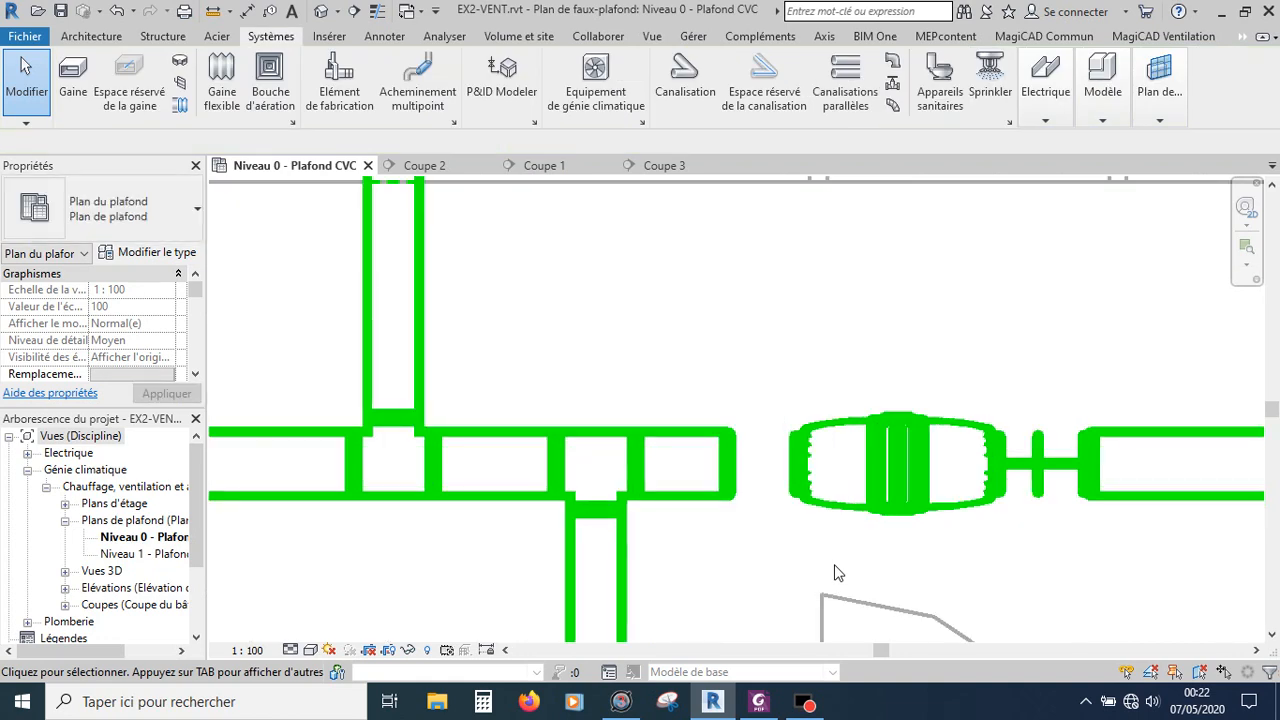
left_click(834, 506)
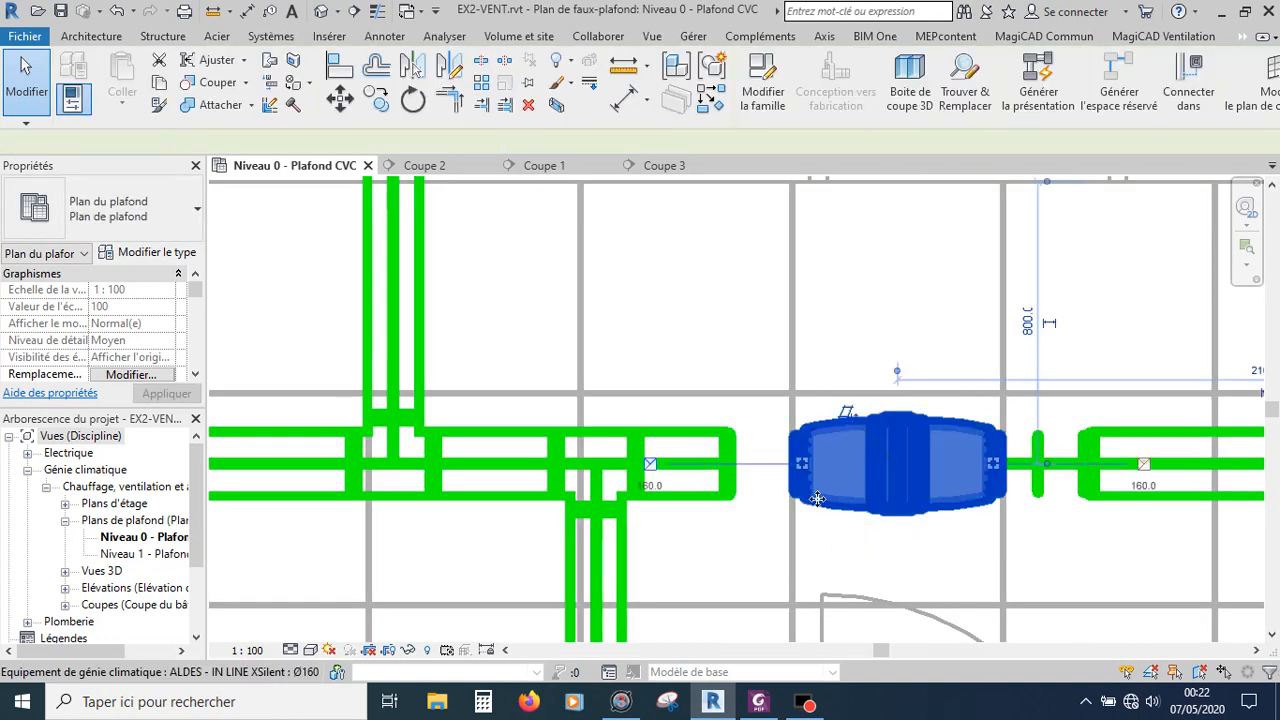
right_click(652, 465)
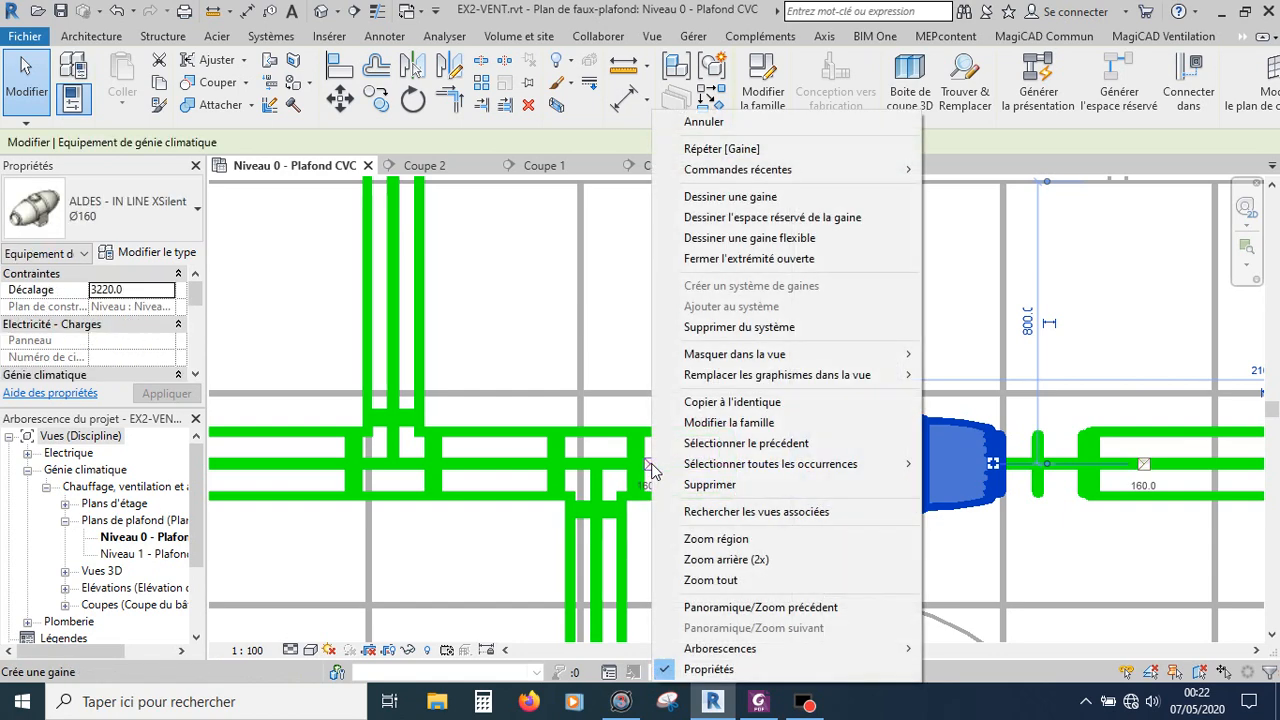
left_click(762, 238)
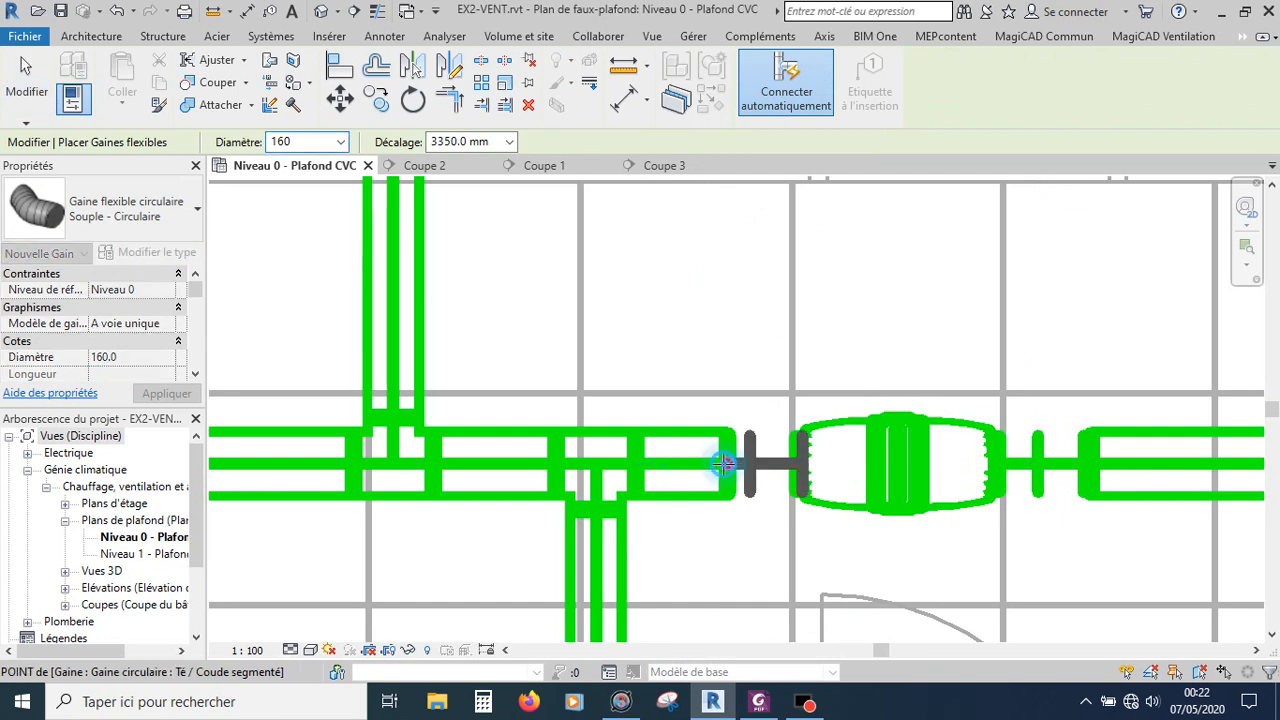
key("Escape")
key("Escape")
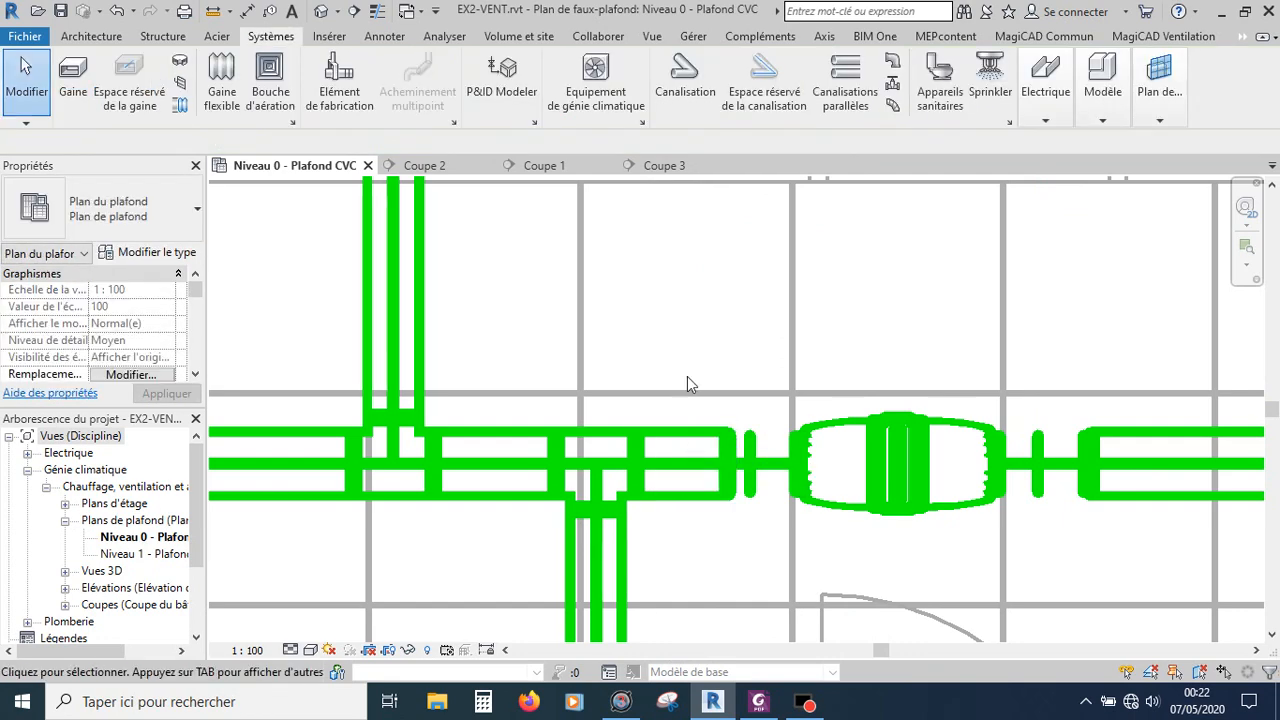
Step: Select the in-line fan in section Coupe 1 to inspect its connections and offset
left_click(540, 165)
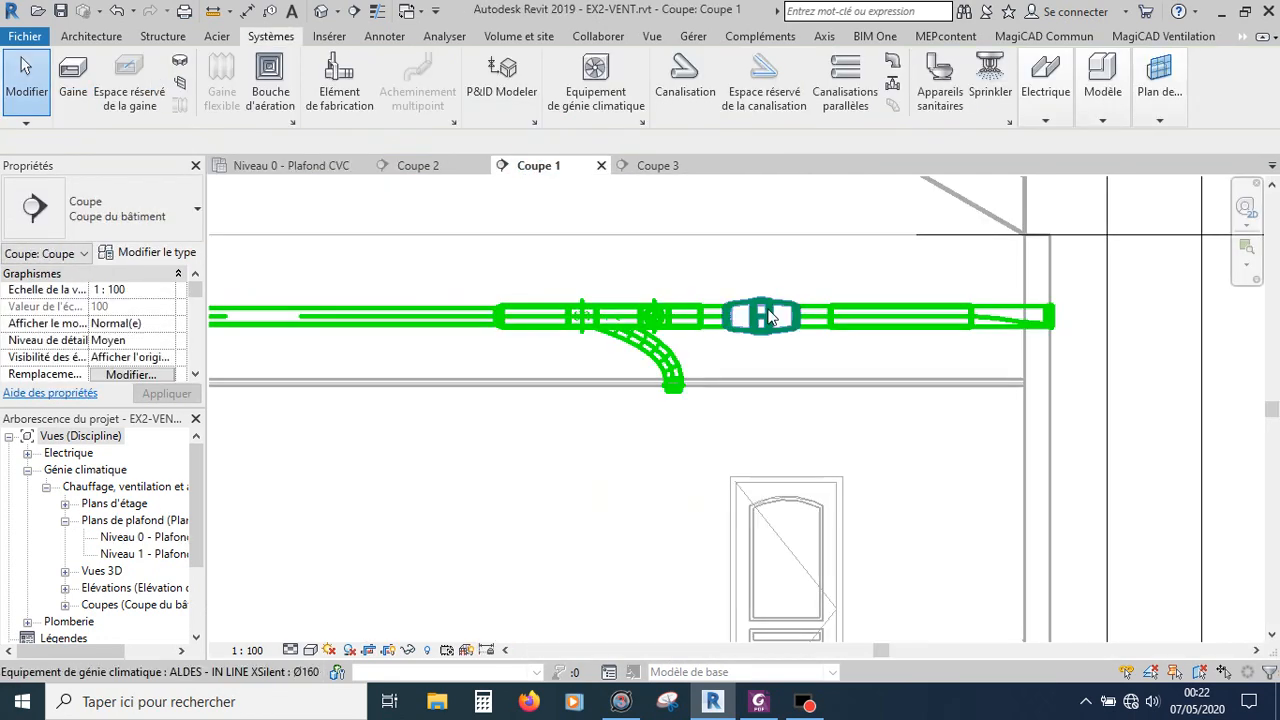
scroll(780, 312, "down", 2)
scroll(779, 309, "up", 3)
left_click(764, 316)
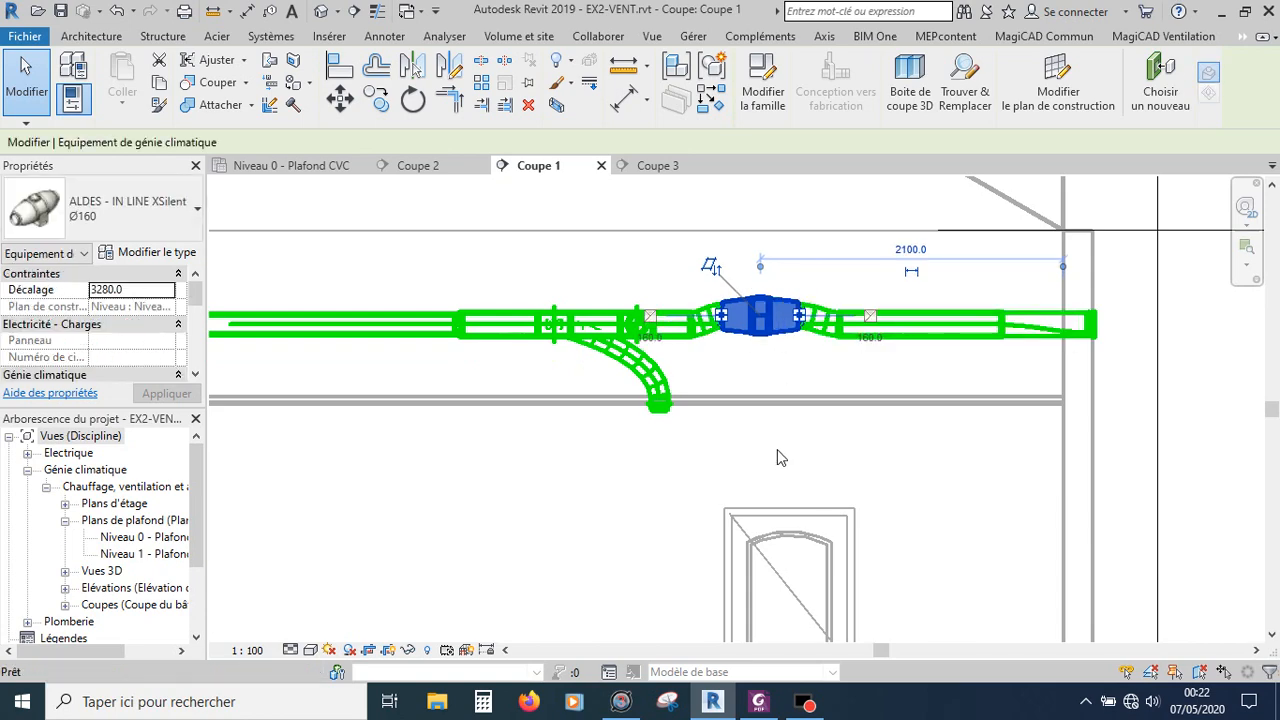
Step: Switch to the Niveau 0 ceiling plan and tag the left vertical duct with a duct tag by category
left_click(935, 450)
scroll(935, 450, "down", 2)
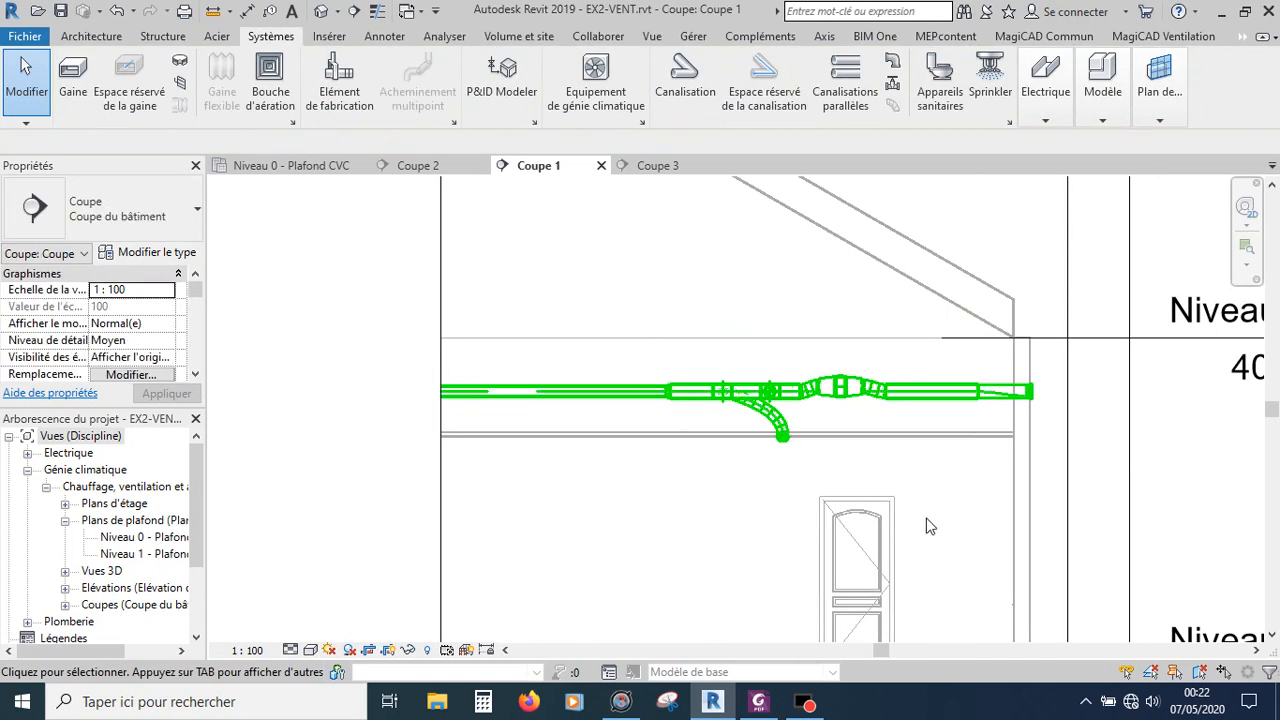
left_click(267, 166)
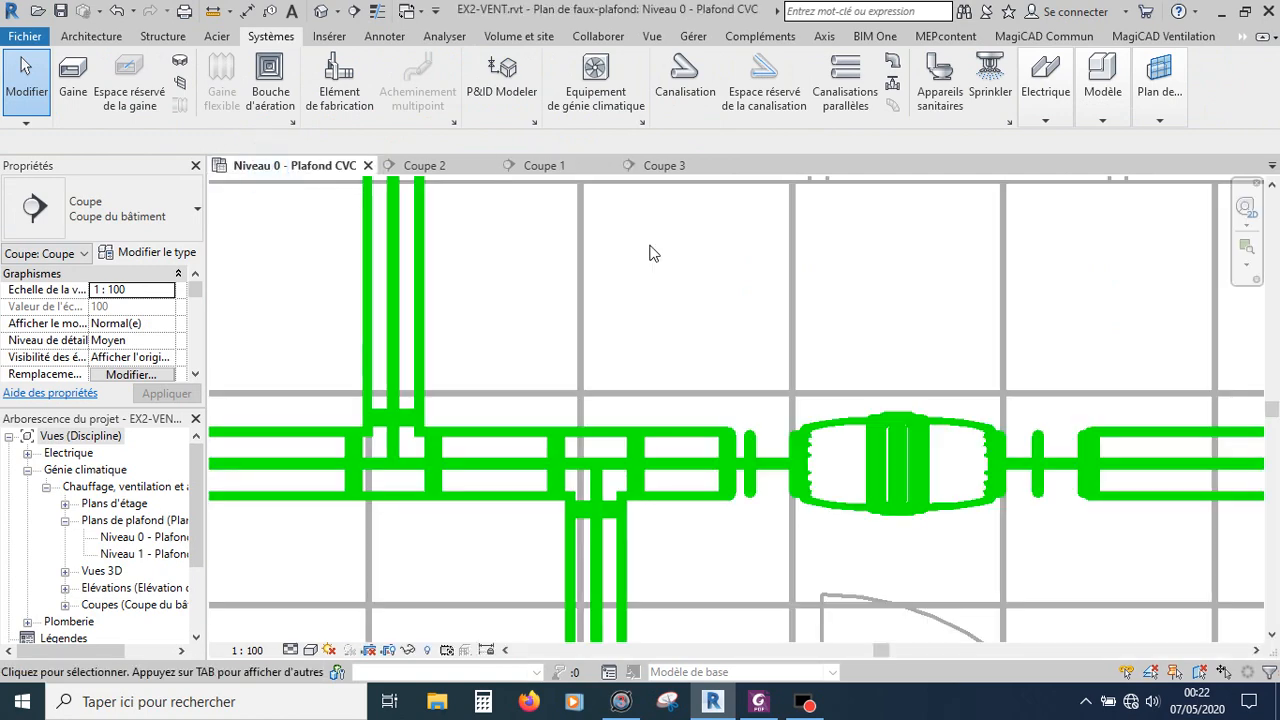
scroll(790, 320, "down", 5)
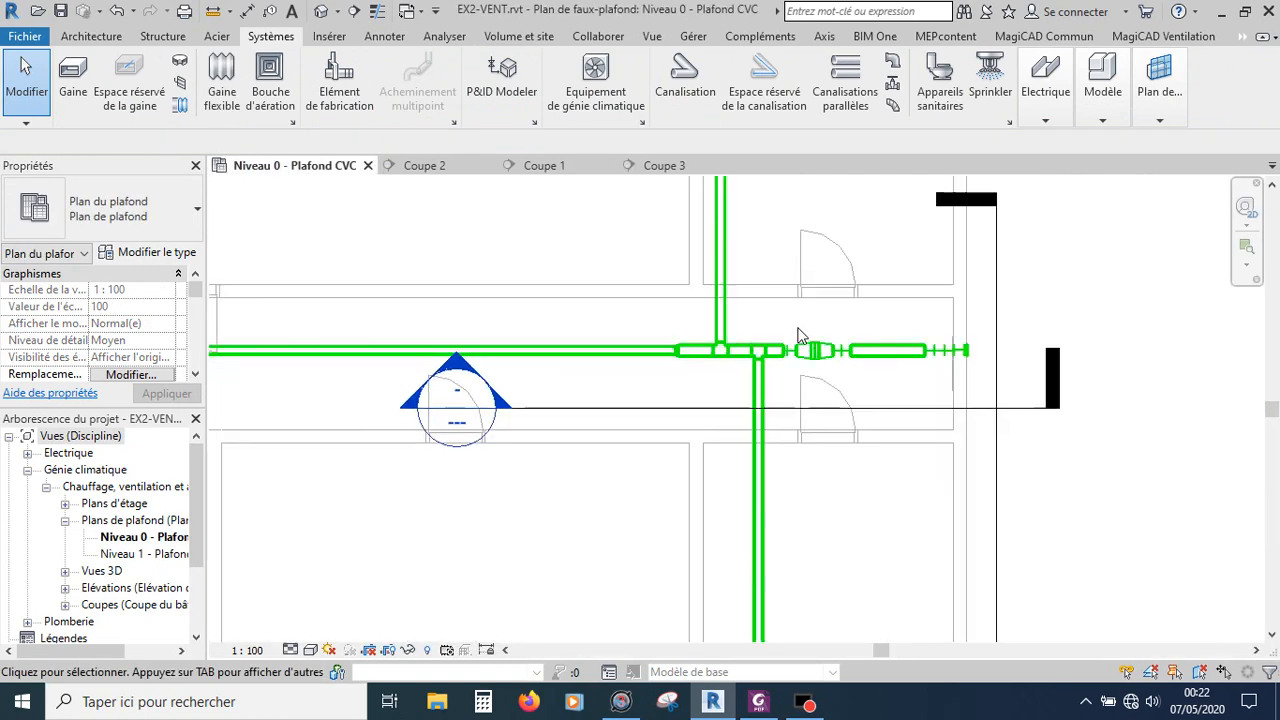
scroll(800, 340, "down", 3)
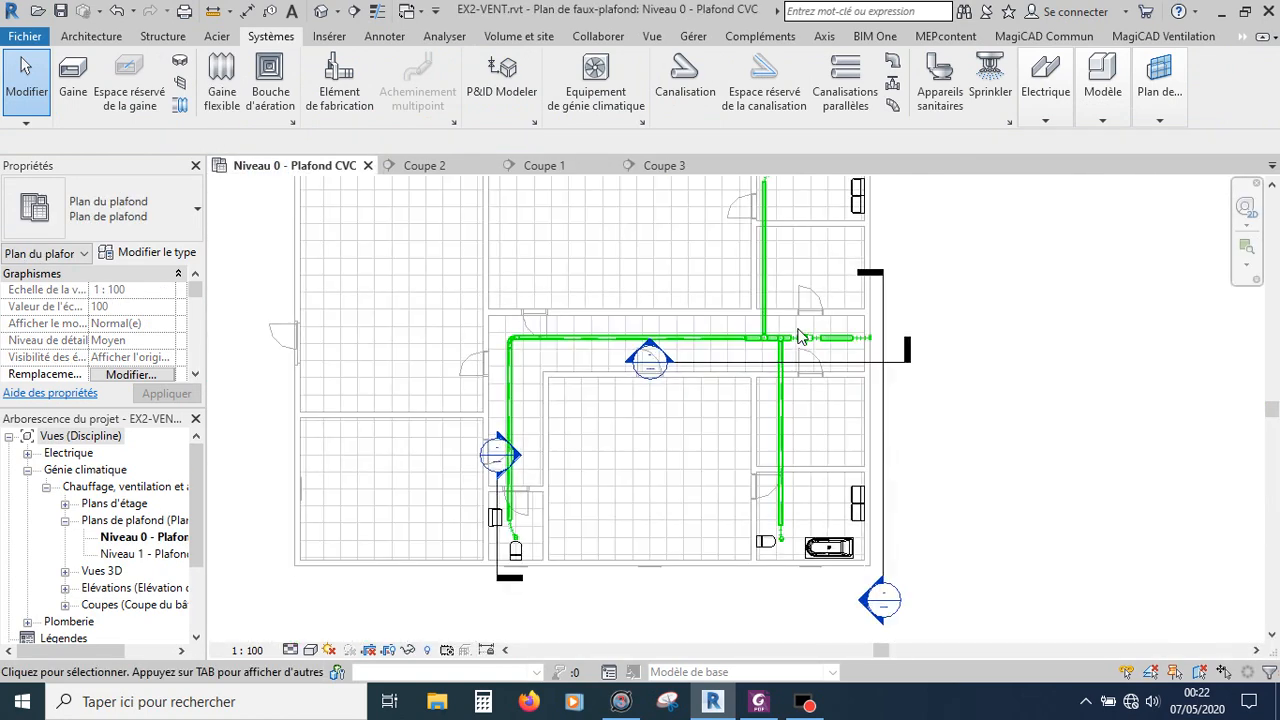
left_click(60, 11)
left_click(386, 34)
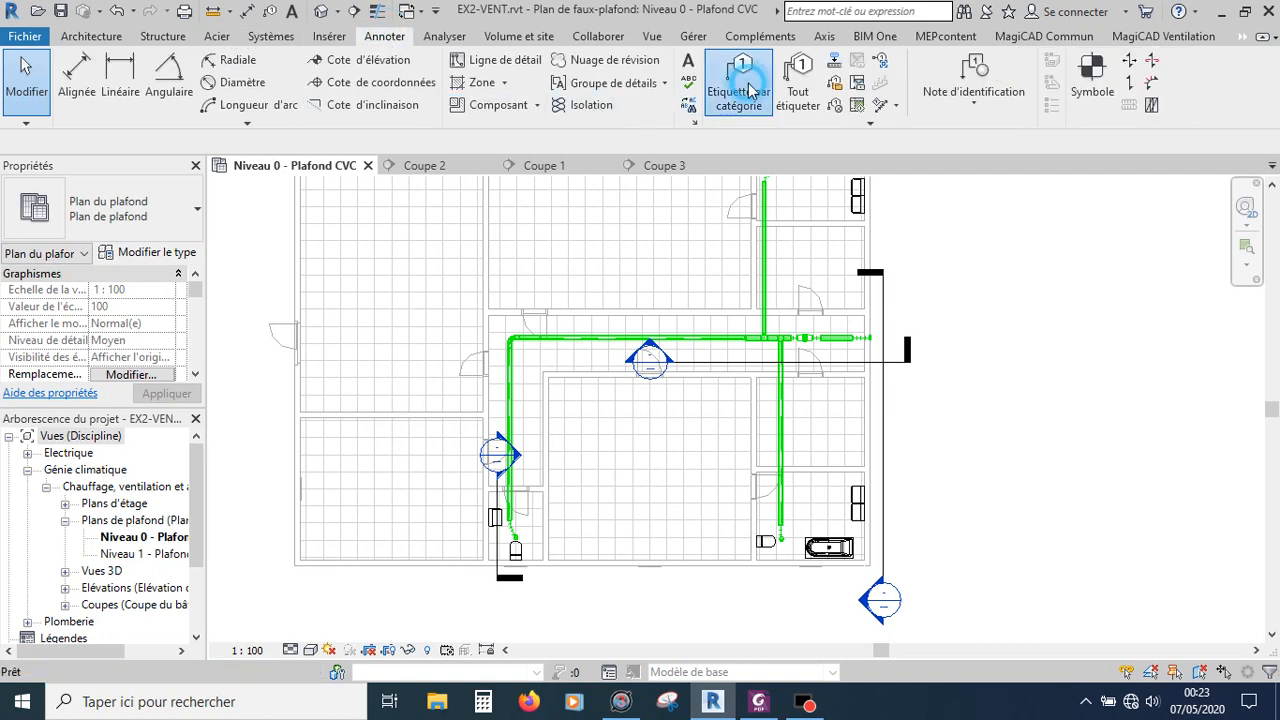
left_click(749, 91)
scroll(537, 534, "up", 1)
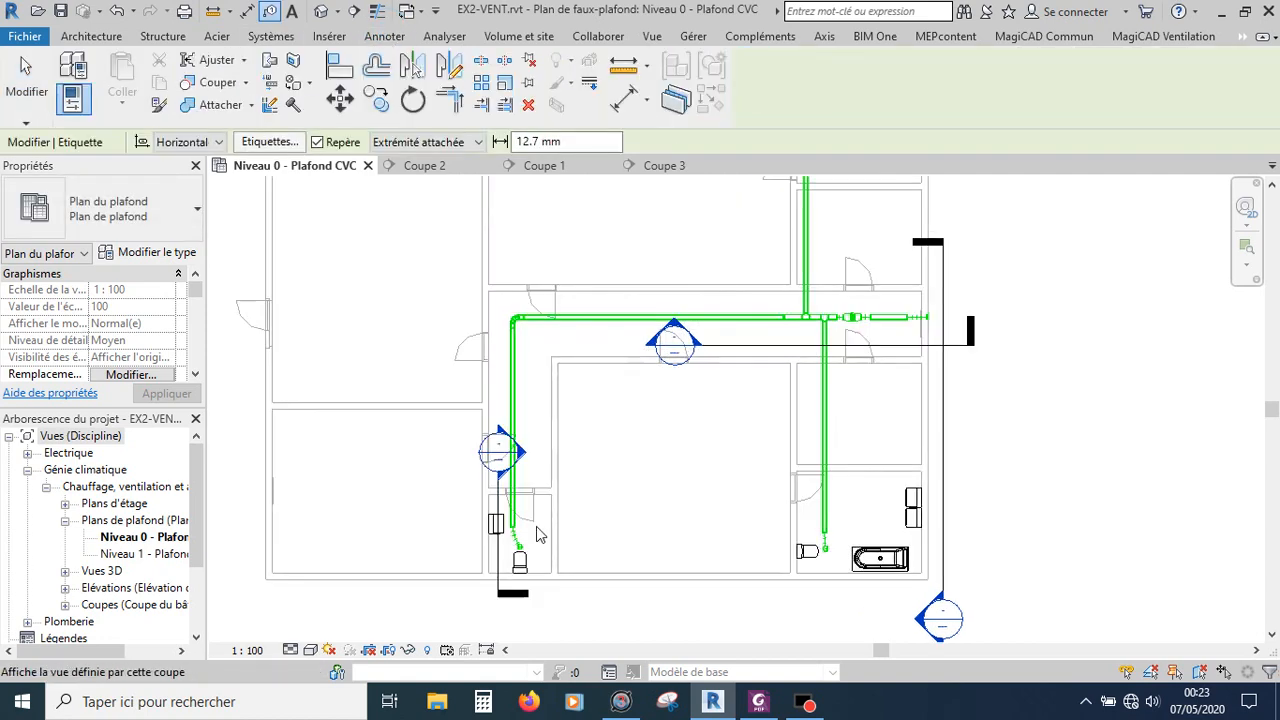
scroll(537, 534, "up", 3)
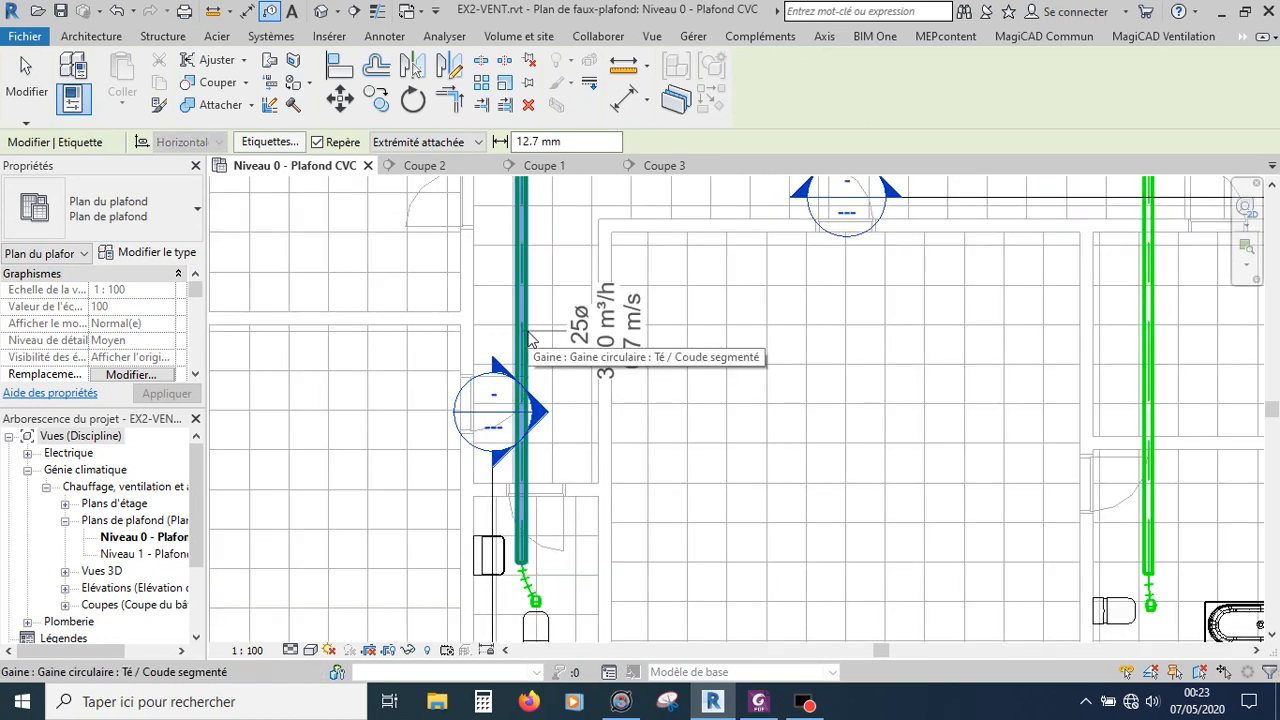
left_click(530, 340)
Step: Tag the horizontal main duct above the central air terminal
scroll(680, 545, "down", 1)
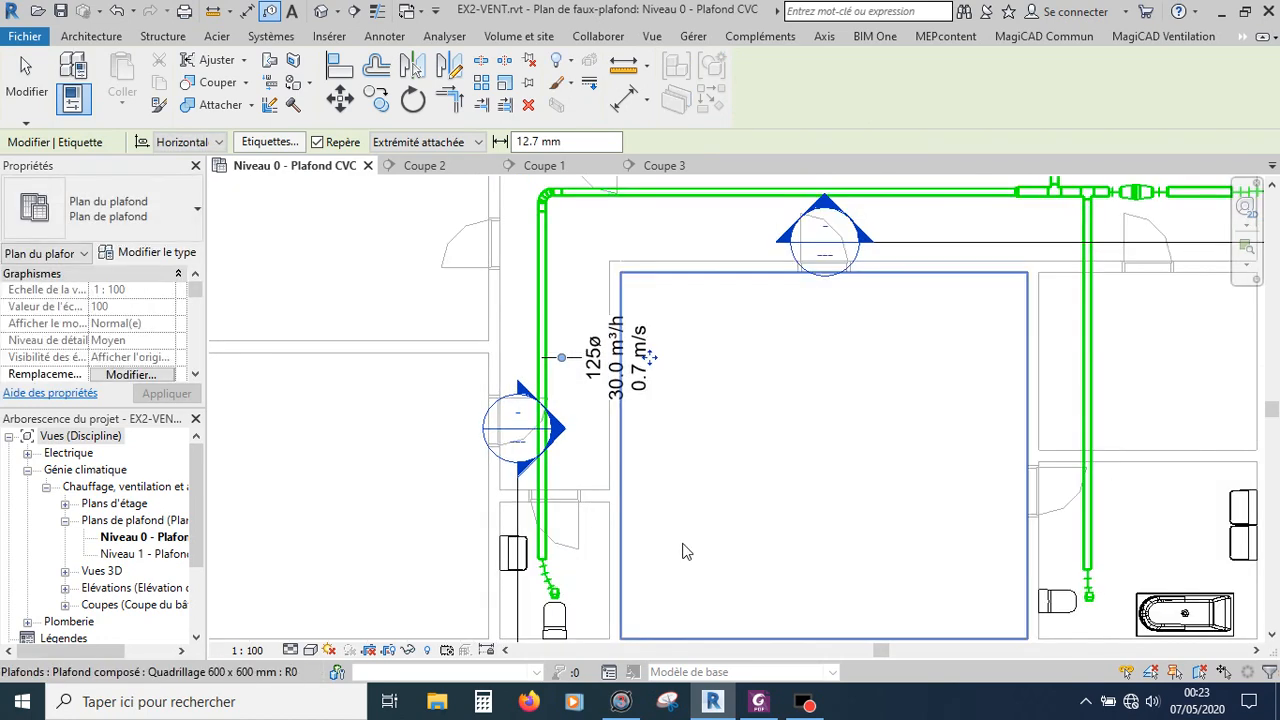
scroll(682, 544, "down", 2)
scroll(769, 254, "up", 3)
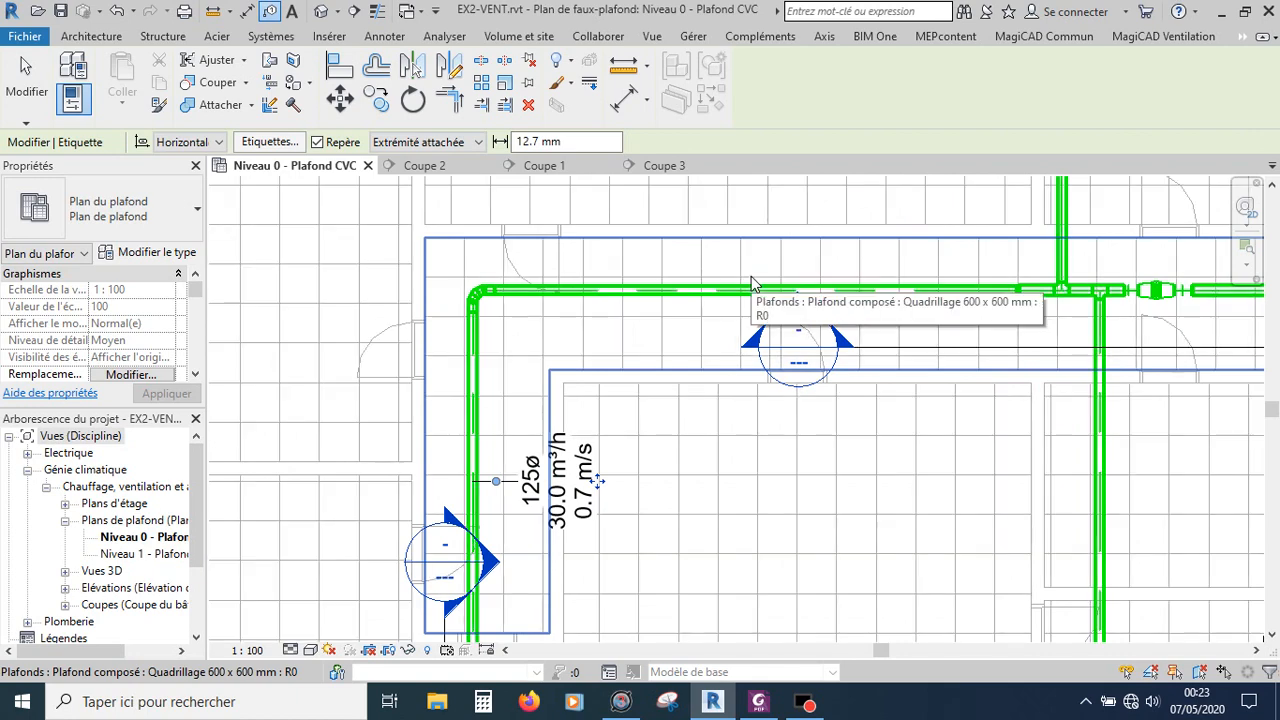
left_click(751, 284)
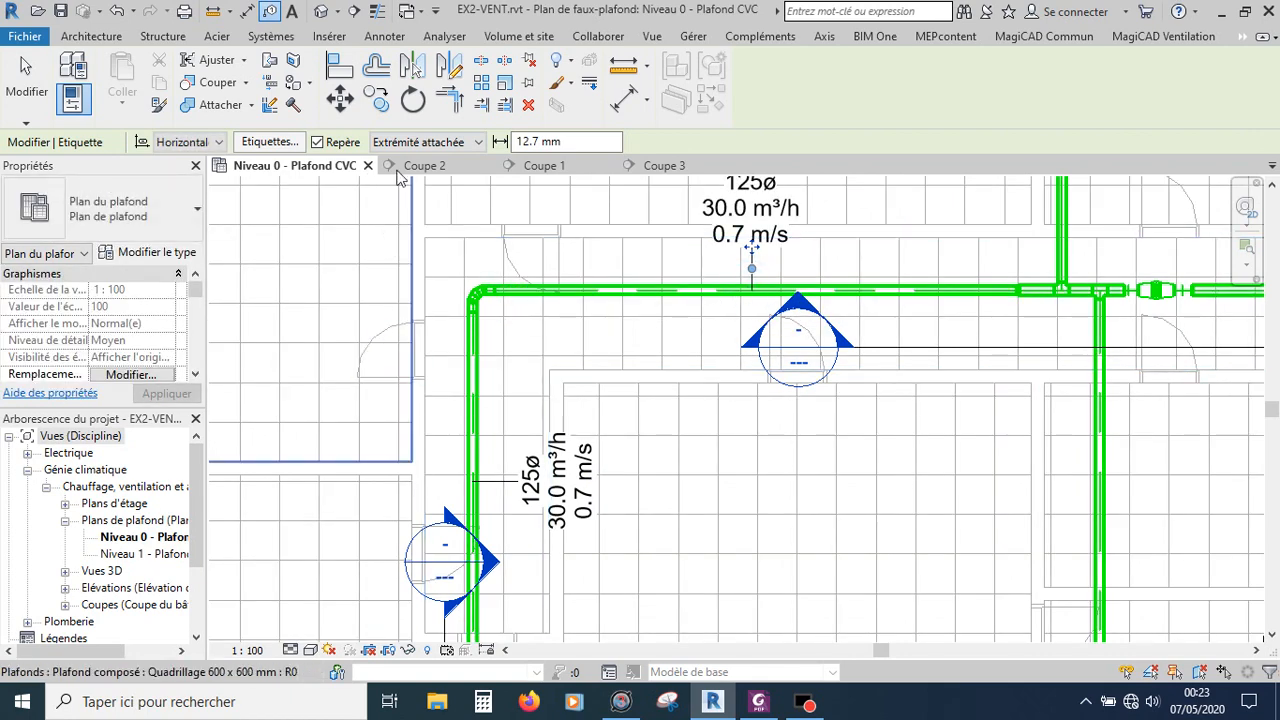
Step: Switch the tag leader to free end and tag the lower right vertical branch duct with a leader
left_click(481, 142)
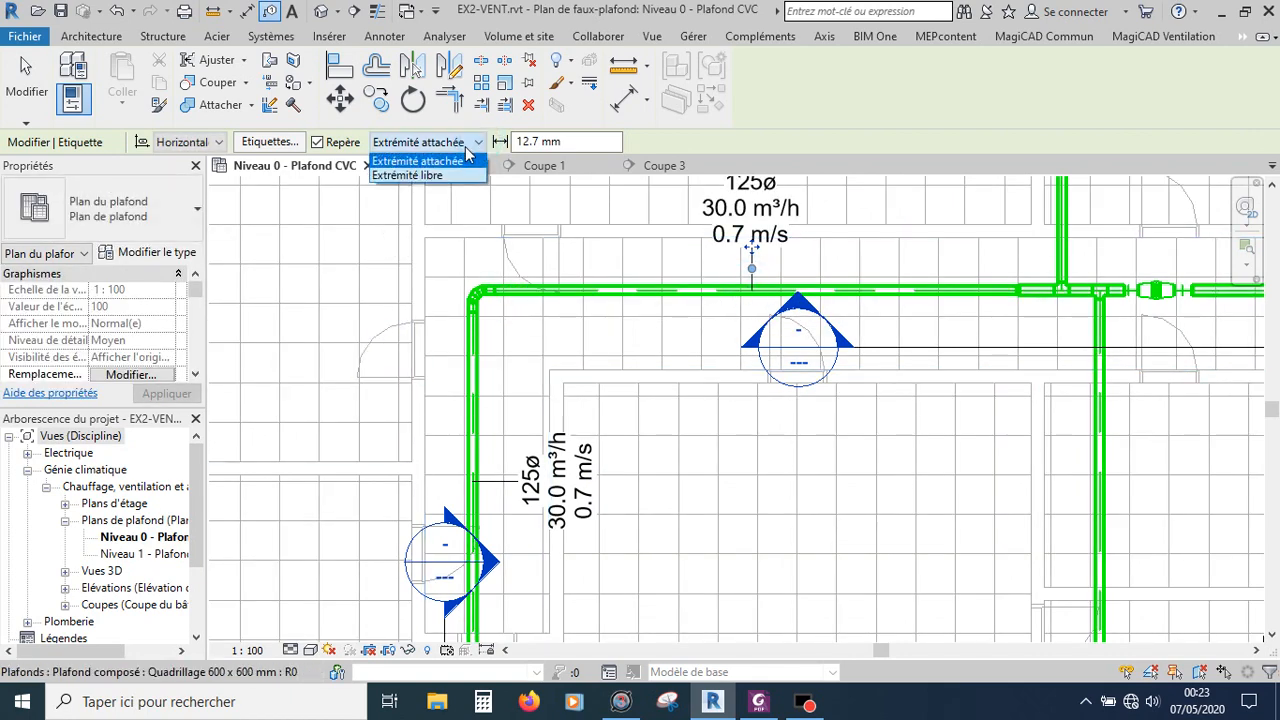
left_click(424, 176)
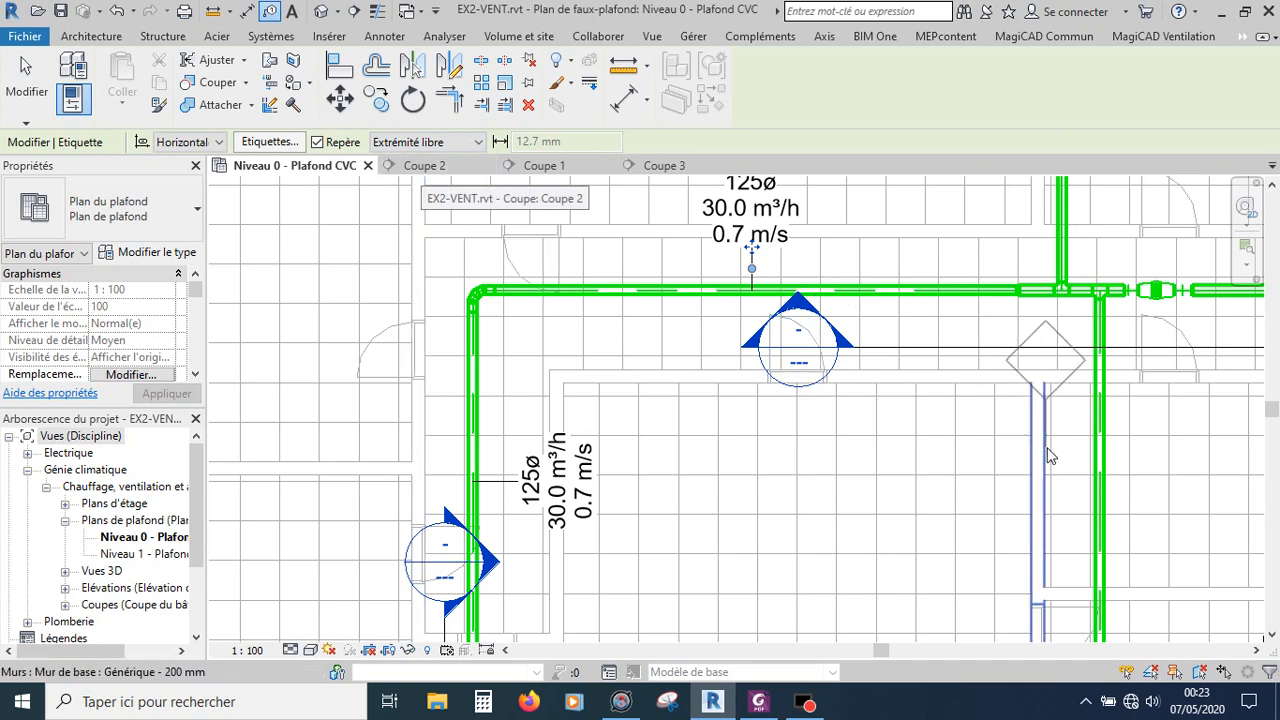
left_click(1098, 462)
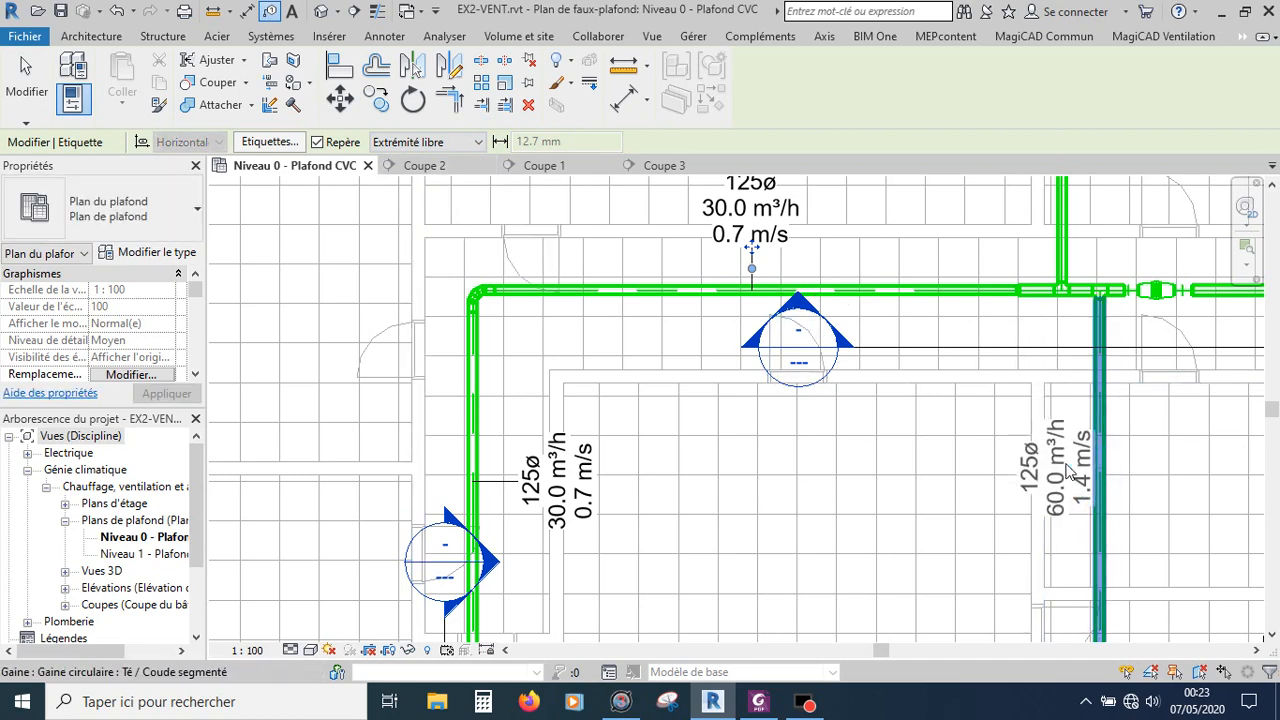
left_click(1025, 470)
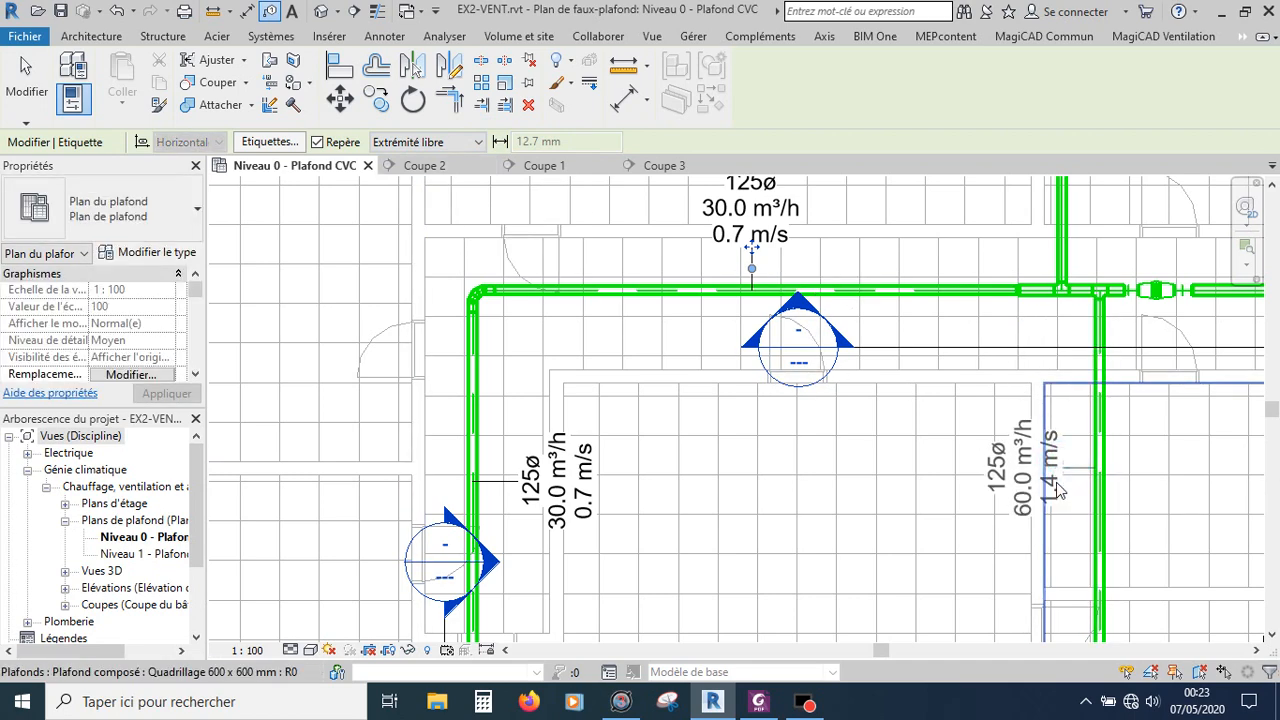
scroll(1058, 490, "down", 2)
scroll(1050, 485, "down", 2)
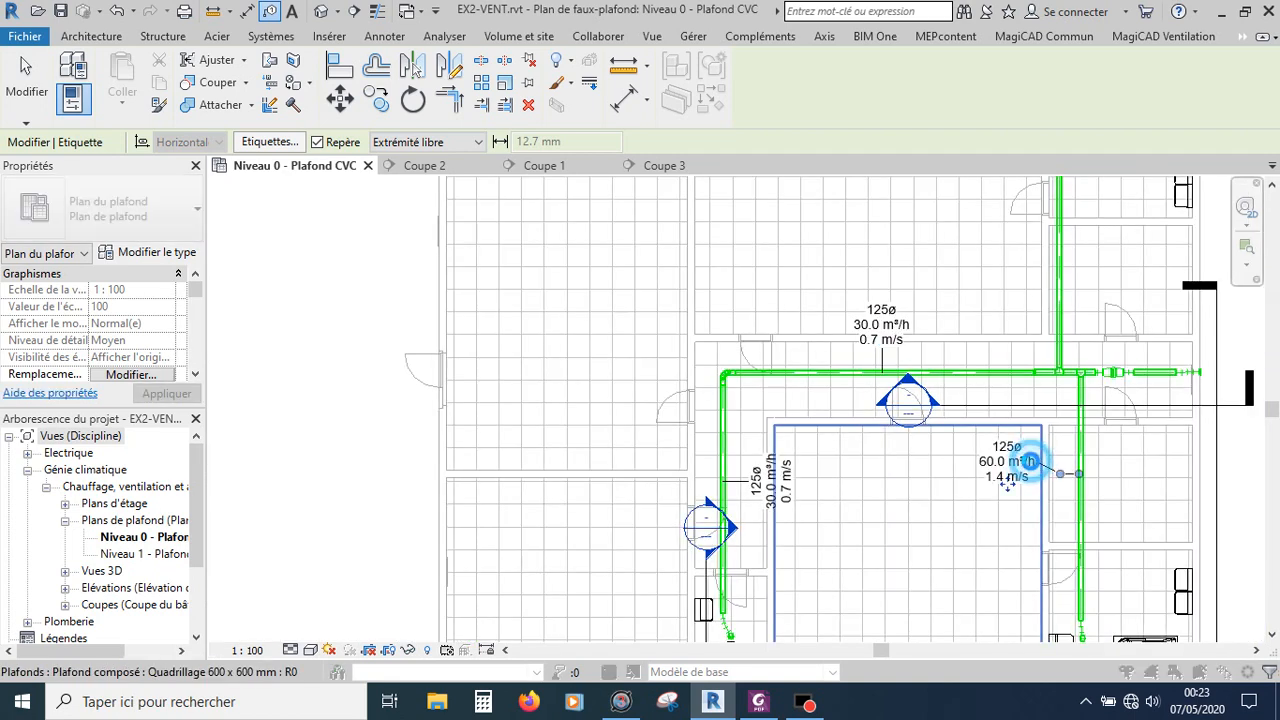
left_click(1030, 462)
left_click(765, 362)
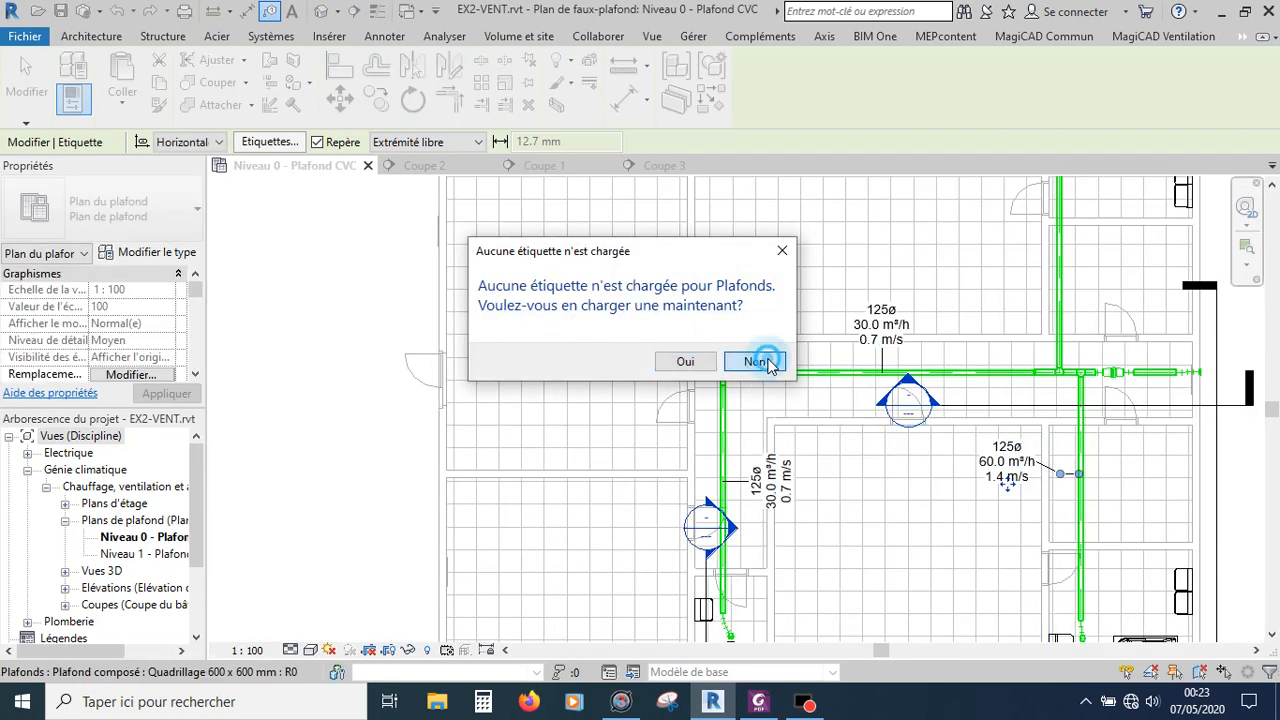
Step: Tag the upper vertical branch duct and the main duct segment left of the first tee with leadered tags
left_click(1062, 287)
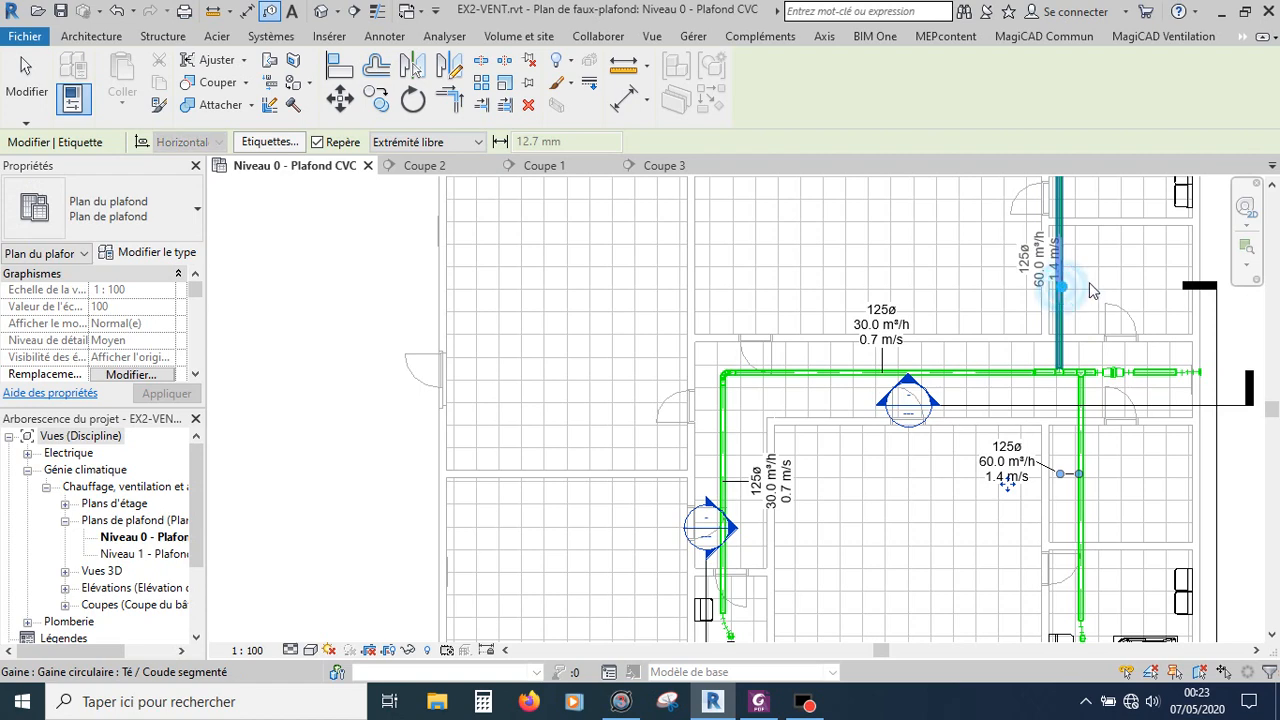
left_click(1088, 285)
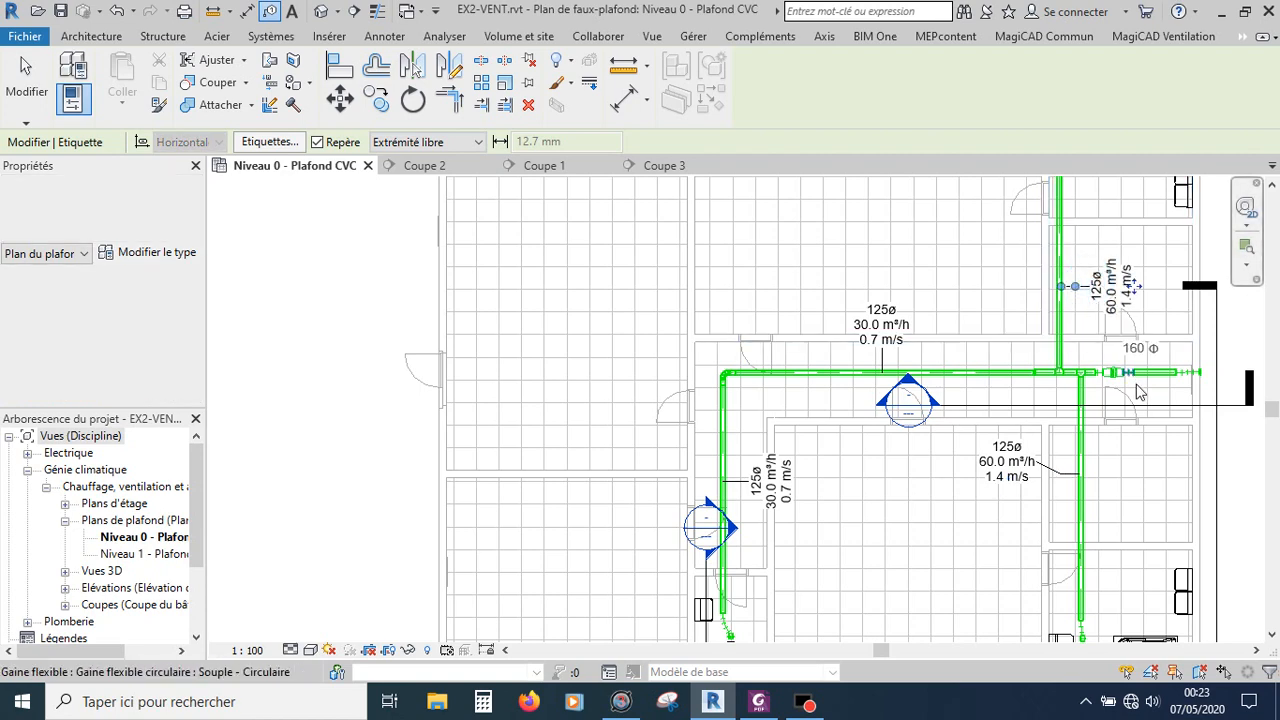
scroll(1138, 392, "up", 5)
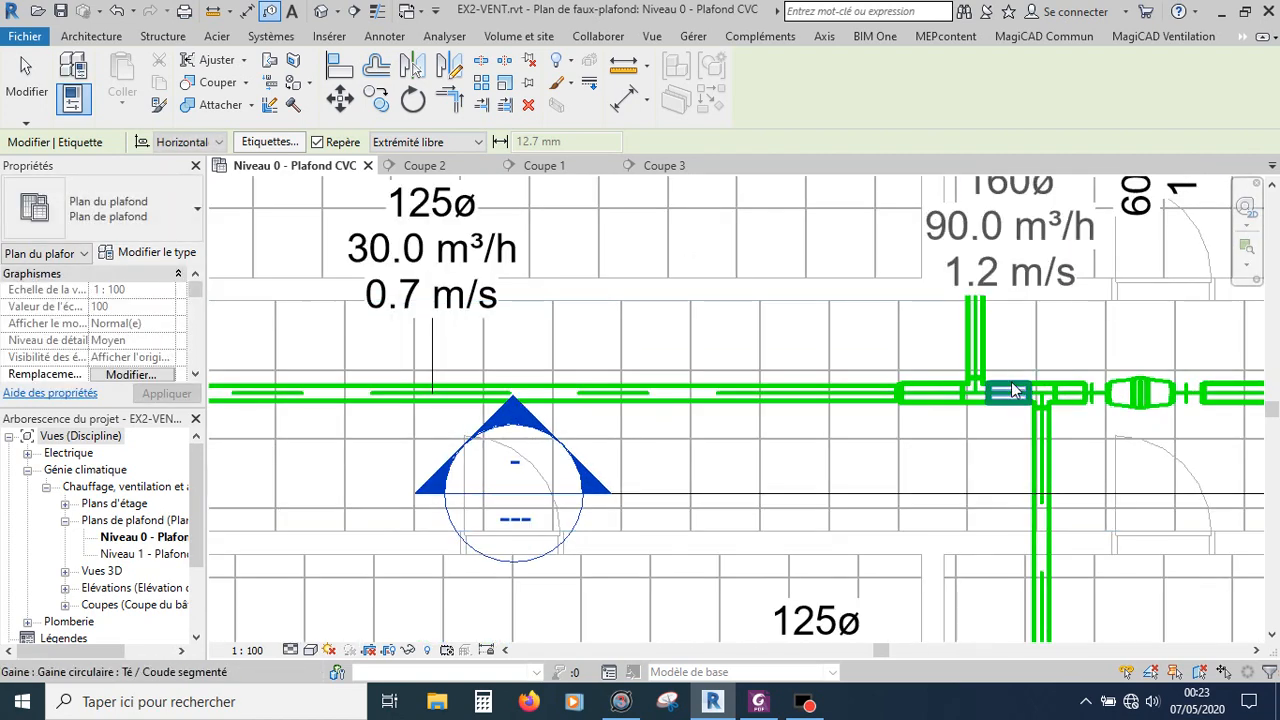
left_click(923, 381)
left_click(845, 281)
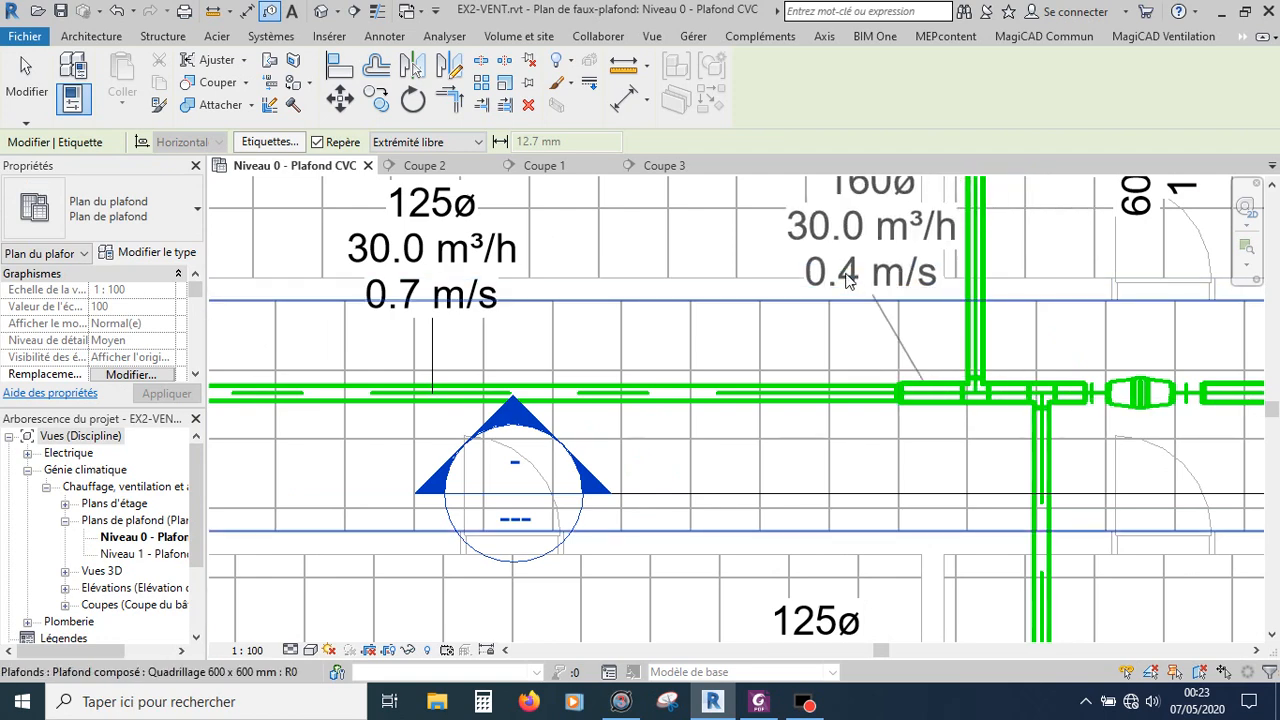
left_click(838, 262)
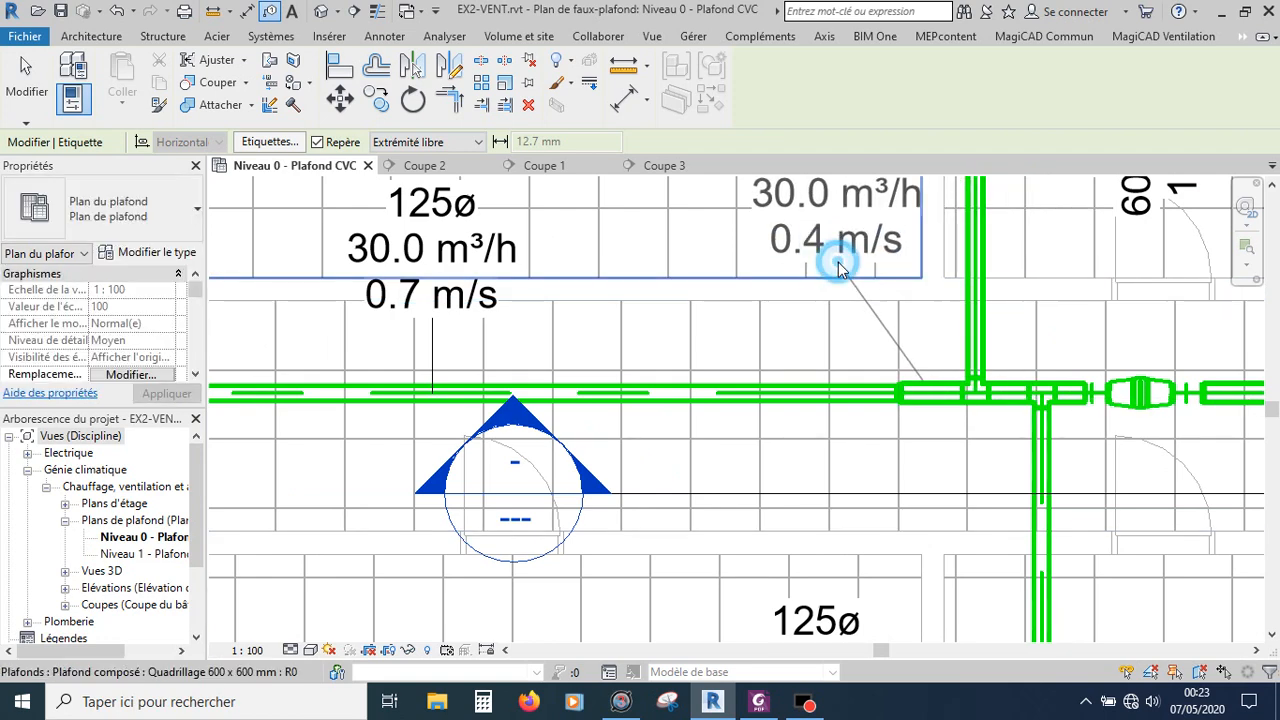
Step: Tag the duct segment between the two tees and the segment next to the fan, then leave tagging
left_click(1010, 377)
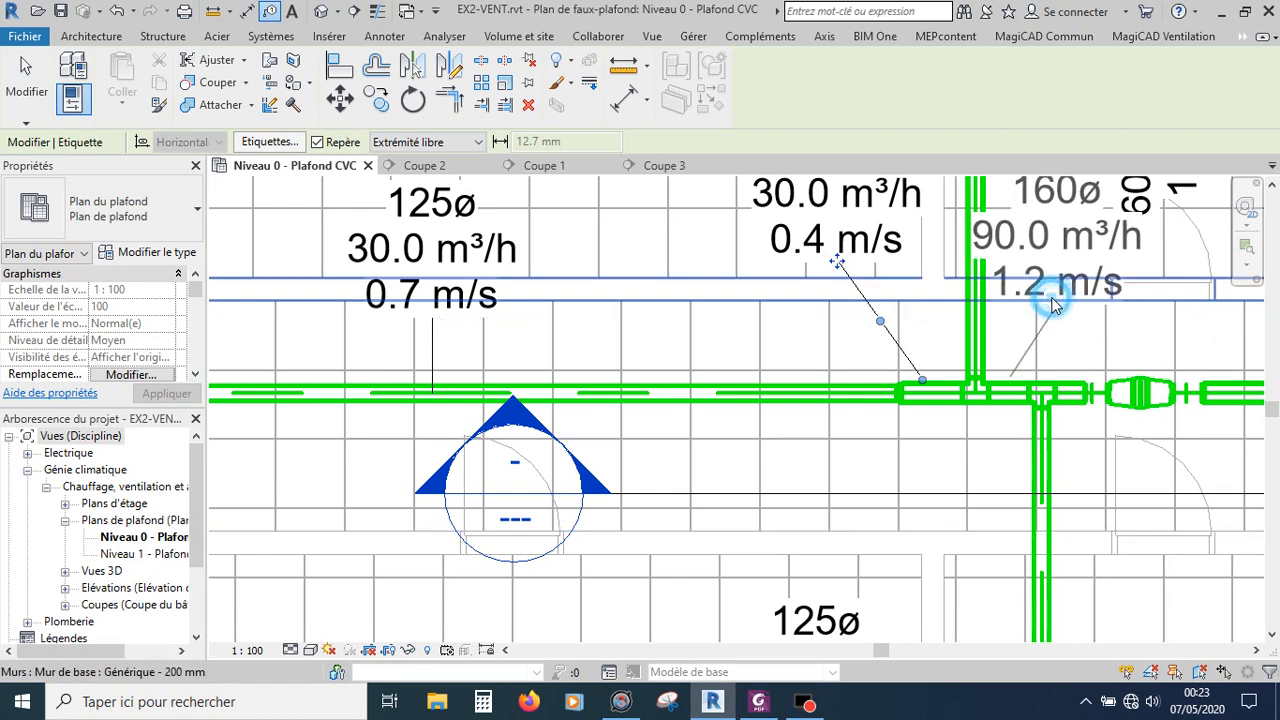
left_click(1052, 305)
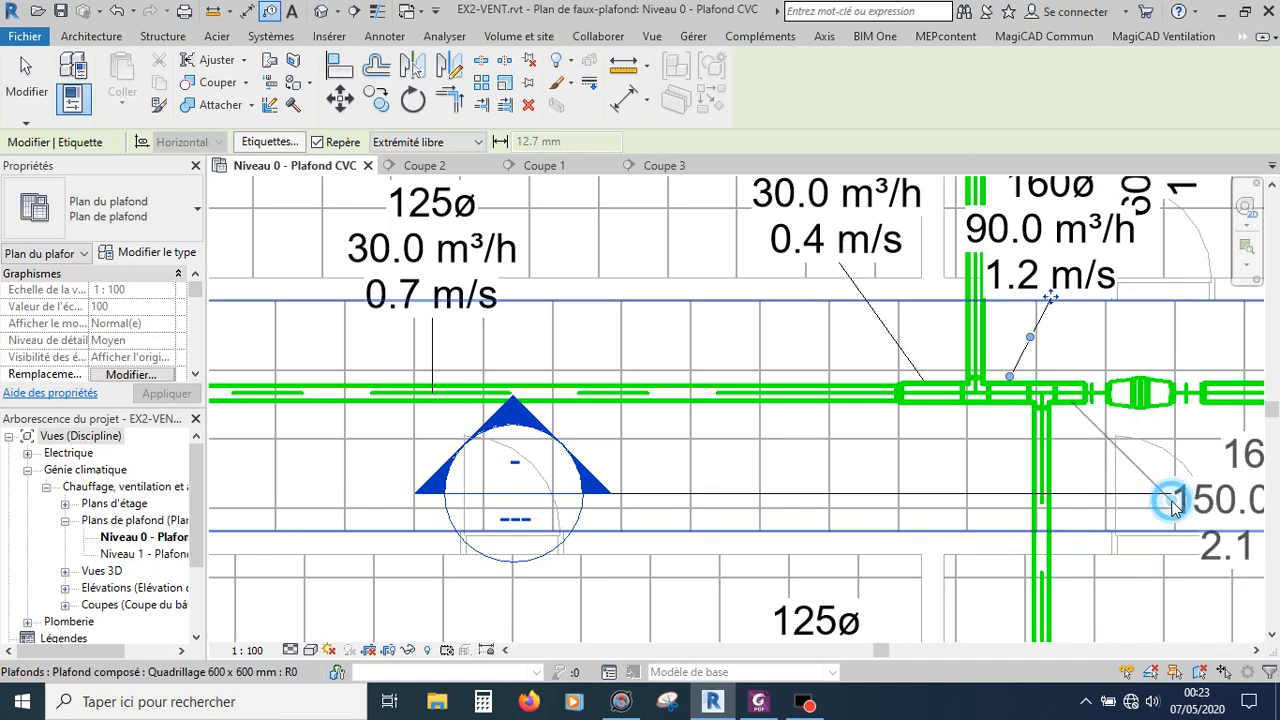
left_click(1172, 505)
scroll(1047, 530, "down", 2)
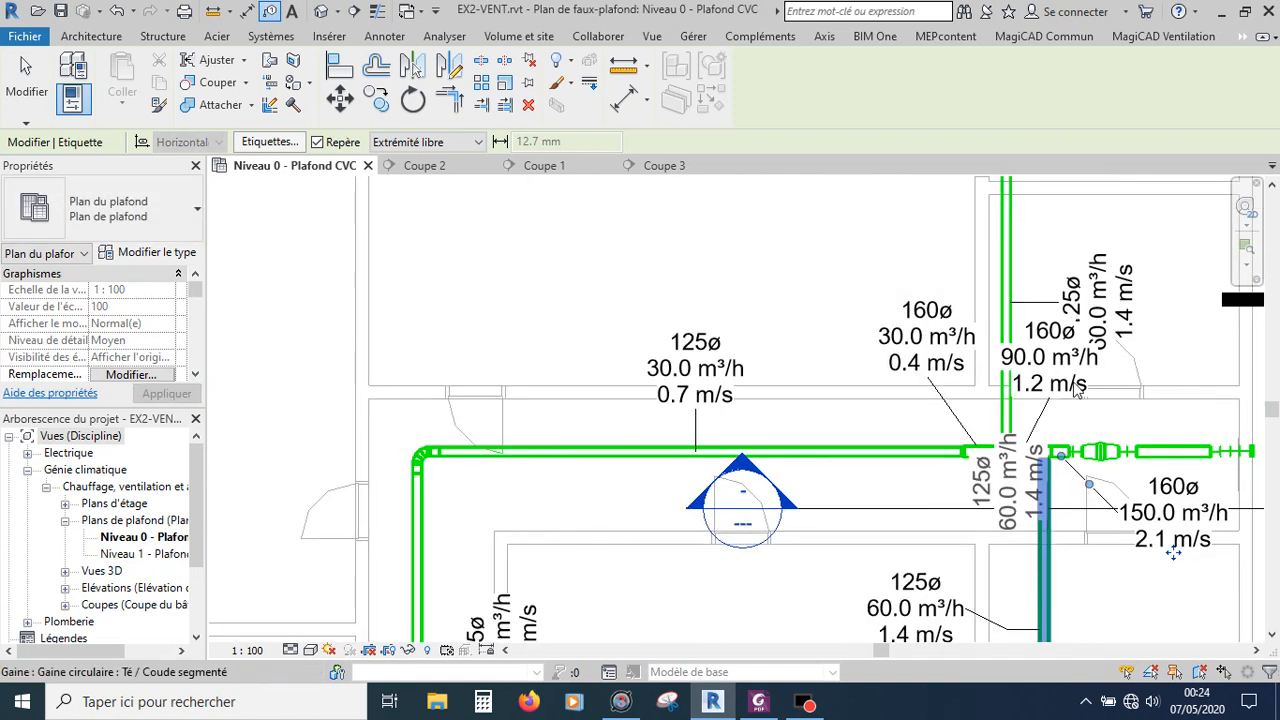
key("Escape")
Step: Review the tagged duct network across the whole ceiling plan
scroll(894, 446, "down", 3)
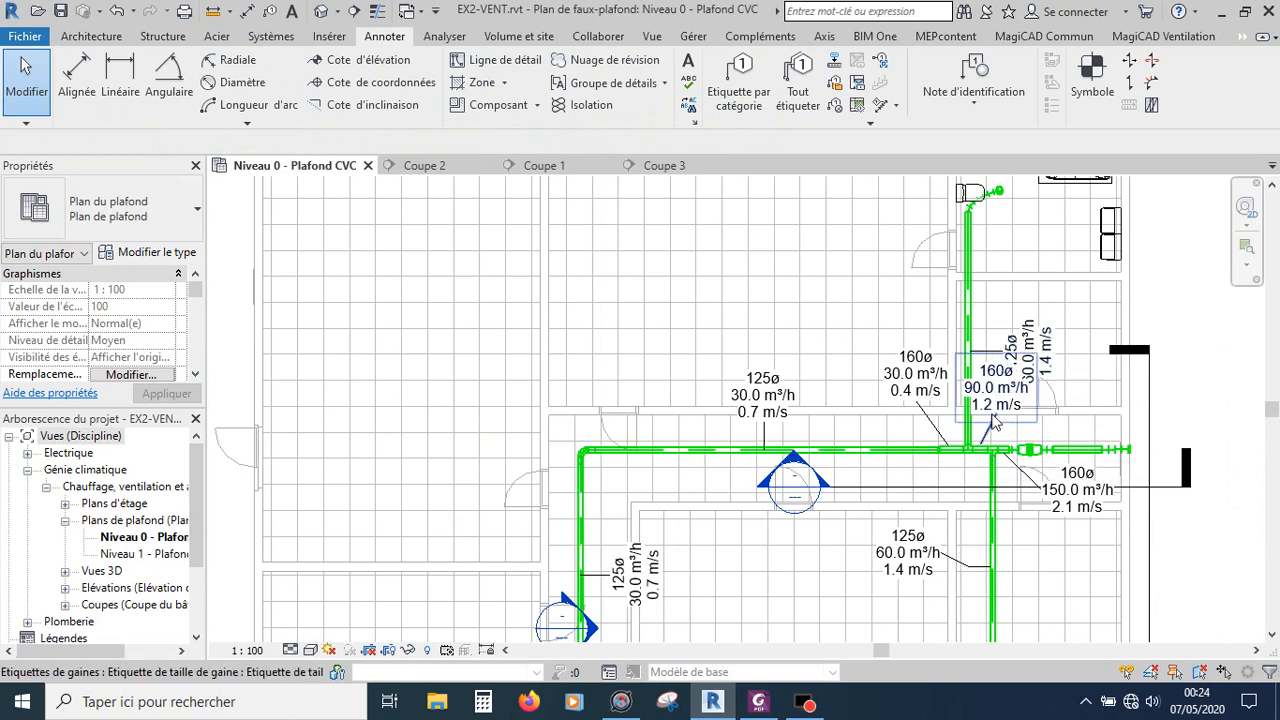
scroll(993, 425, "down", 3)
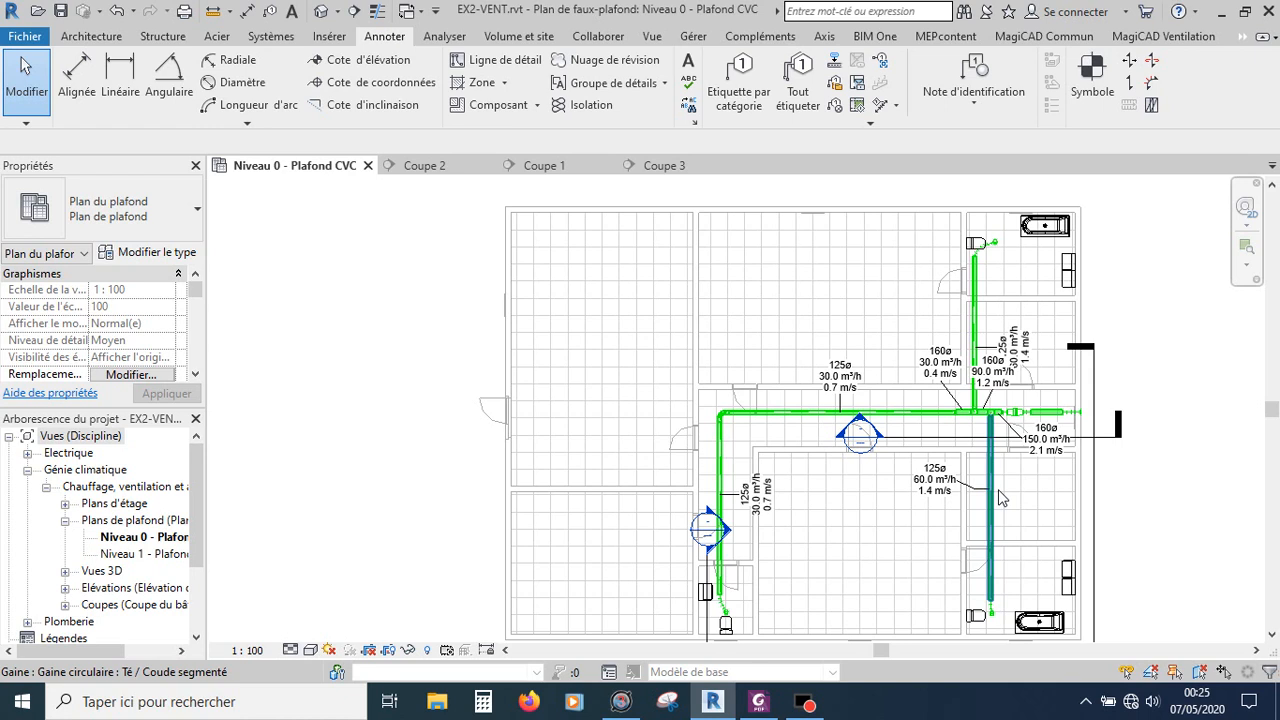
scroll(857, 341, "down", 2)
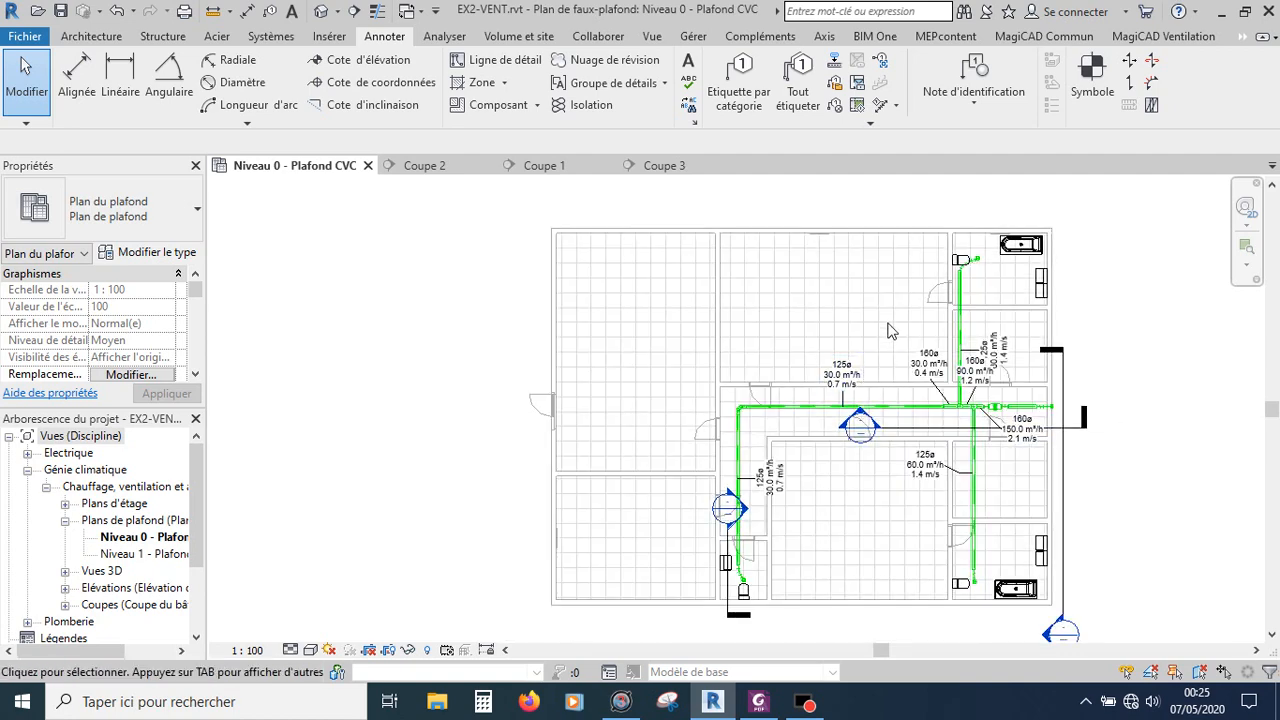